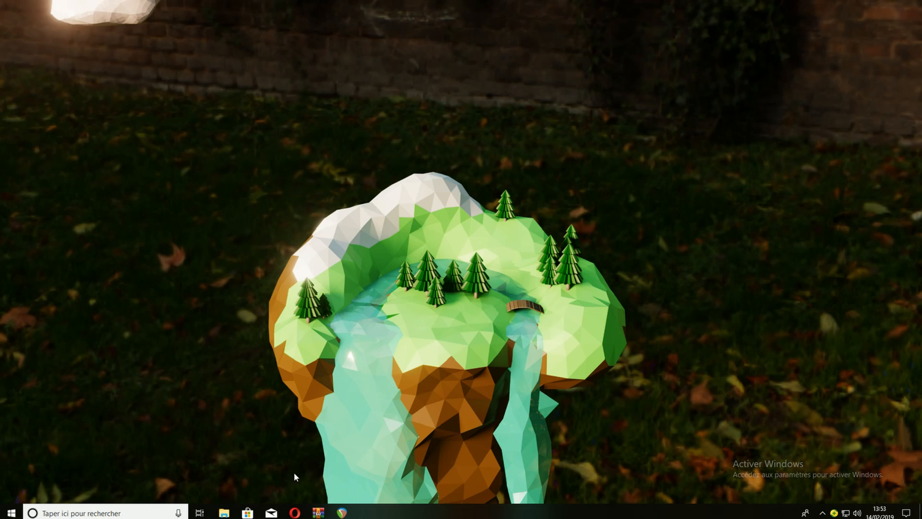
Step: Switch to the Opera browser window showing blender.org and open the Blender 2.80 beta page
mouse_move(295, 513)
left_click(325, 463)
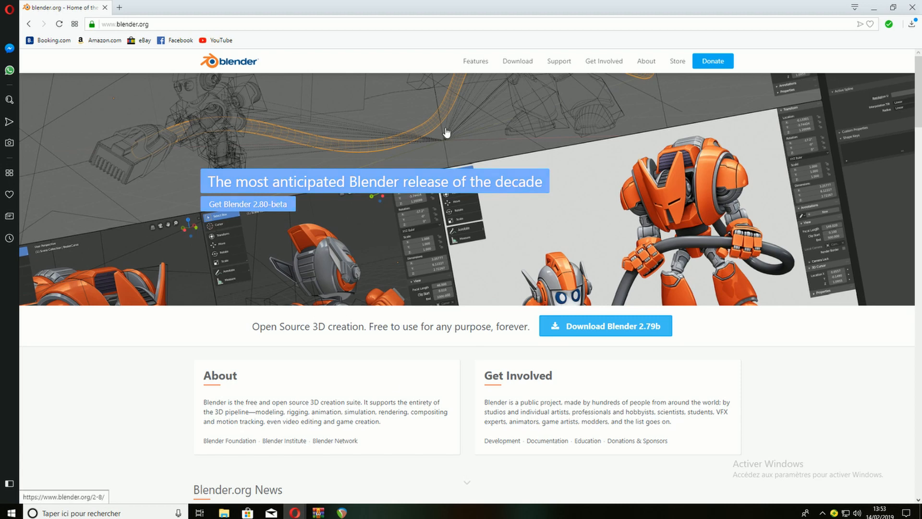
left_click(230, 185)
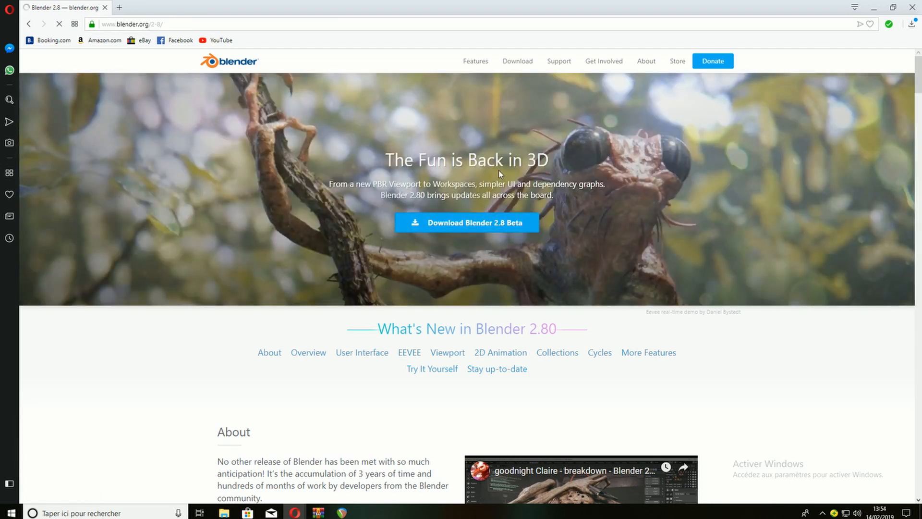
Step: Switch to the WinRAR archive of the Blender 2.80 win64 build and launch blender.exe from it
left_click(318, 512)
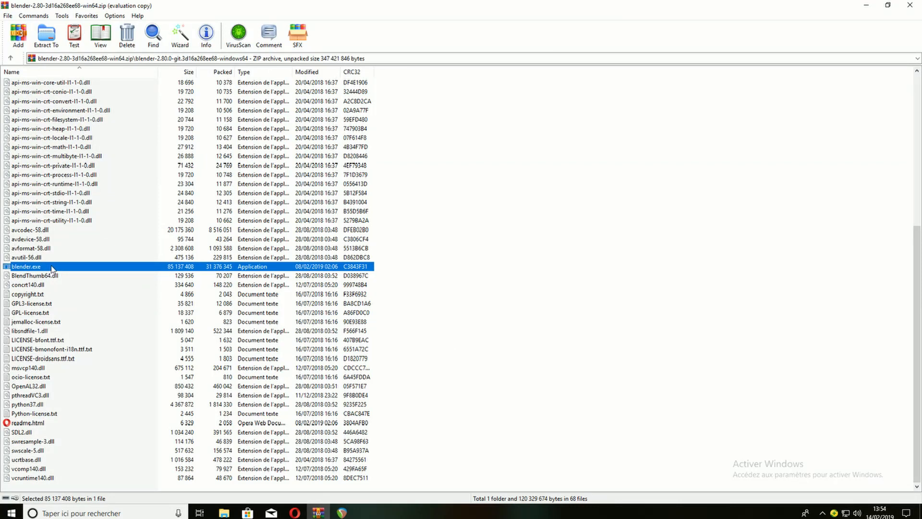
double_click(29, 268)
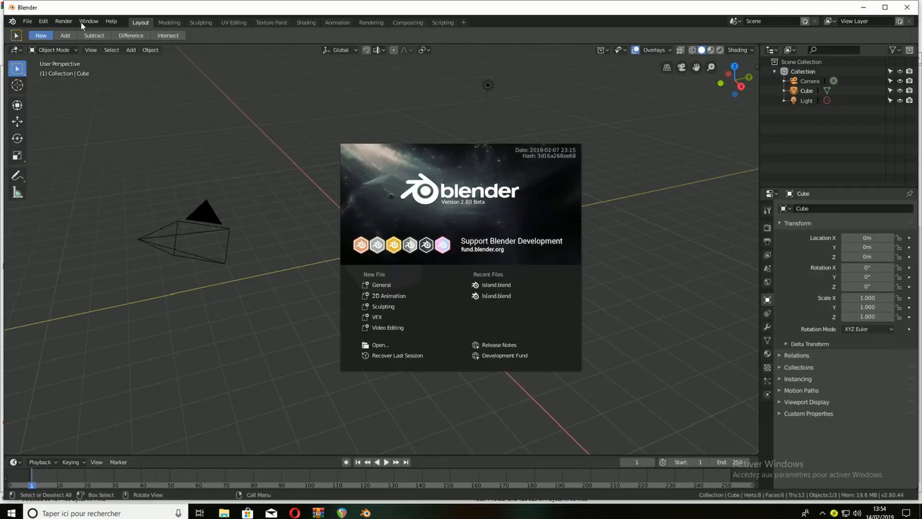
Step: Dismiss the splash screen and switch the Blender window to fullscreen
left_click(86, 22)
left_click(86, 21)
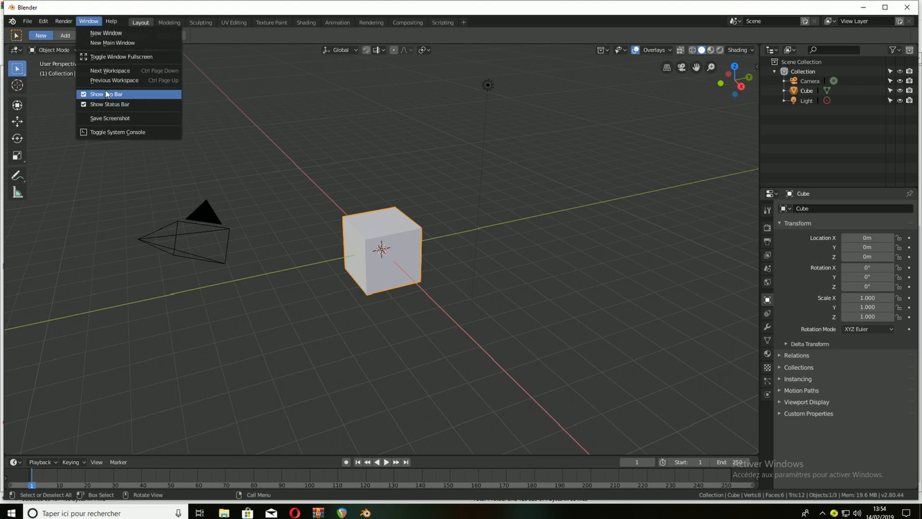
left_click(106, 57)
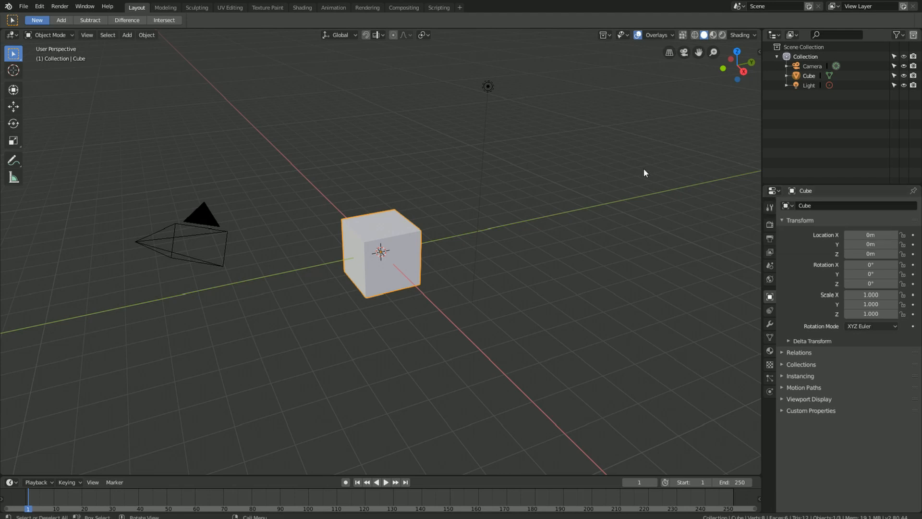
Step: Examine the default scene in the 3D viewport by zooming in and out, orbiting and panning around the cube
scroll(378, 185, "up", 4)
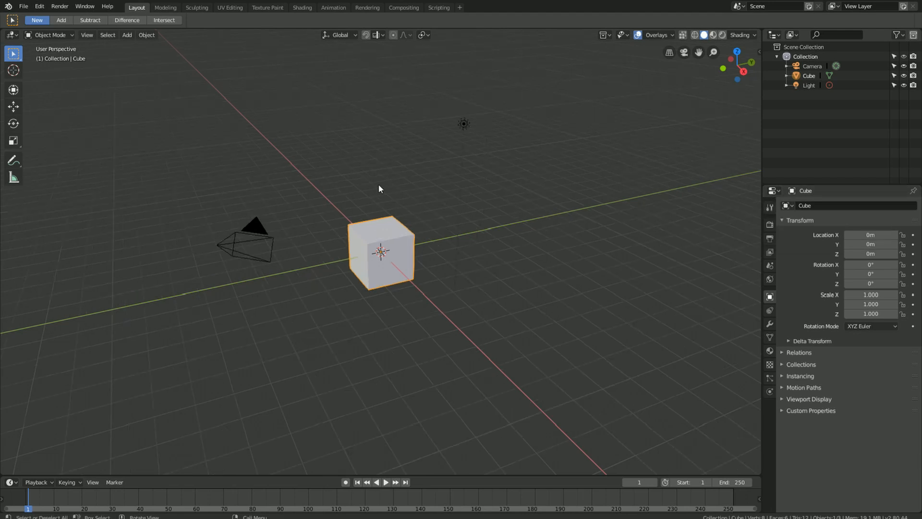
scroll(376, 181, "down", 4)
scroll(374, 182, "up", 4)
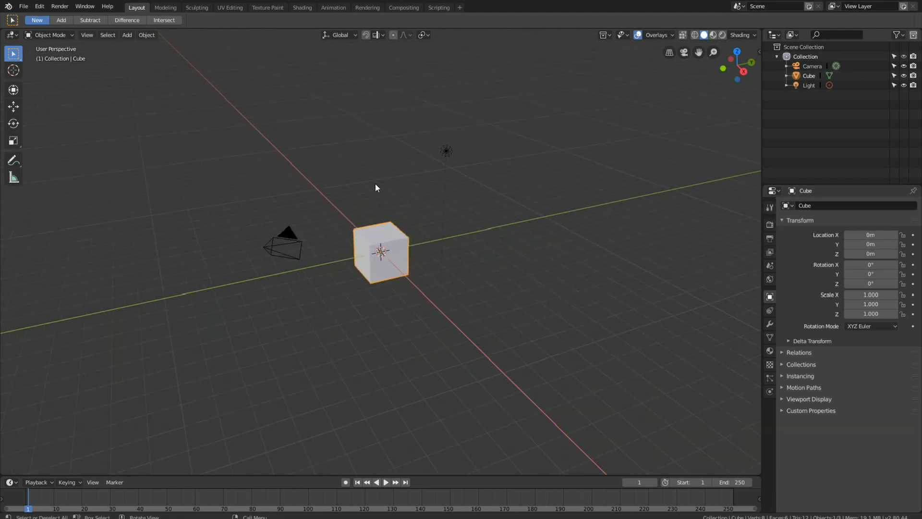
scroll(374, 185, "down", 2)
scroll(373, 188, "up", 4)
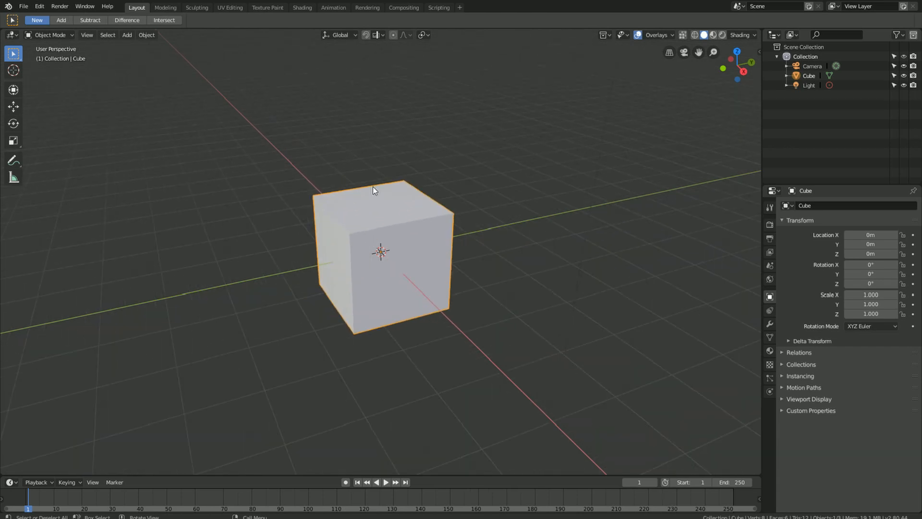
scroll(373, 188, "down", 4)
scroll(373, 188, "up", 4)
scroll(373, 191, "up", 2)
scroll(372, 192, "down", 6)
scroll(372, 188, "up", 8)
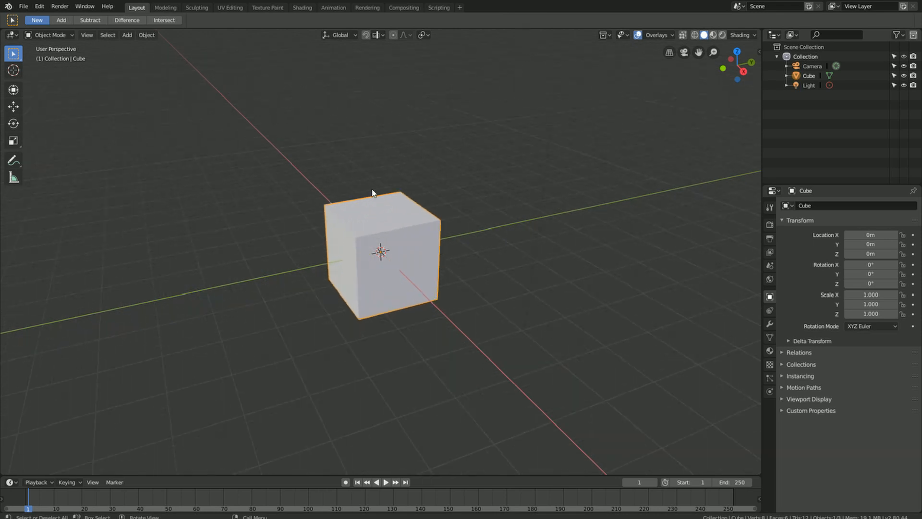
scroll(371, 188, "down", 6)
scroll(372, 188, "up", 6)
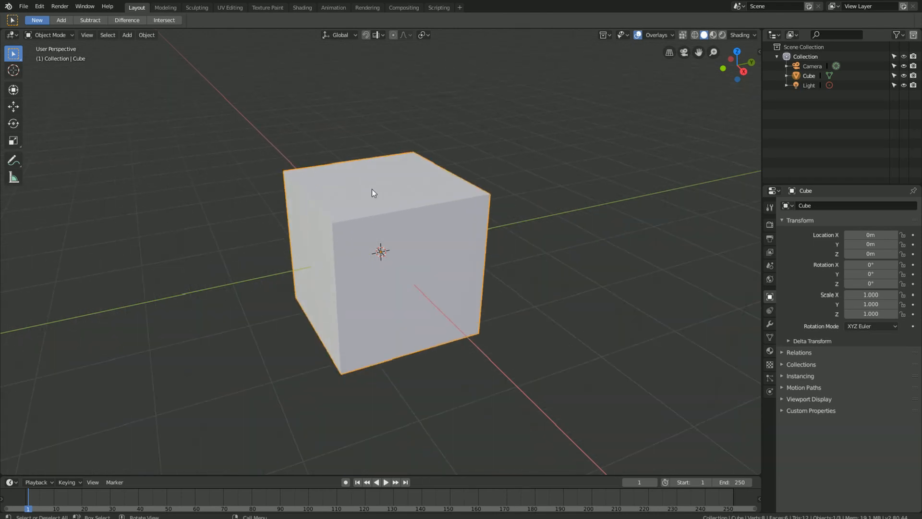
scroll(374, 187, "down", 2)
middle_click_drag(410, 168, 469, 175)
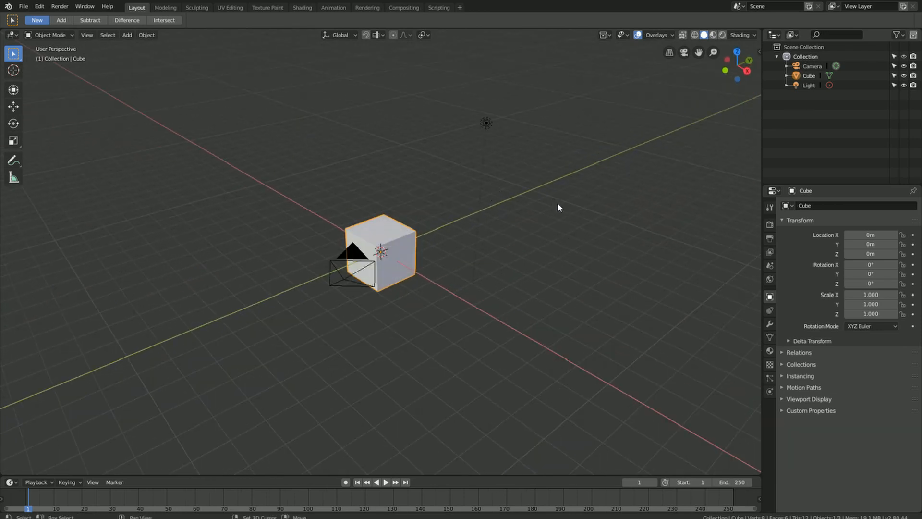
mouse_move(611, 160)
middle_mouse_down()
mouse_move(454, 232)
mouse_move(574, 173)
mouse_move(621, 163)
middle_mouse_up()
middle_click_drag(283, 216, 400, 253)
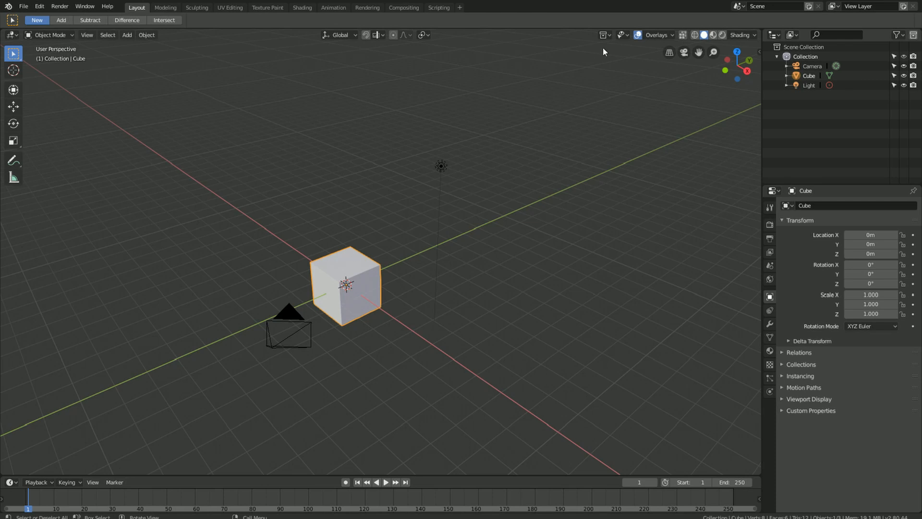
middle_click_drag(555, 226, 525, 190)
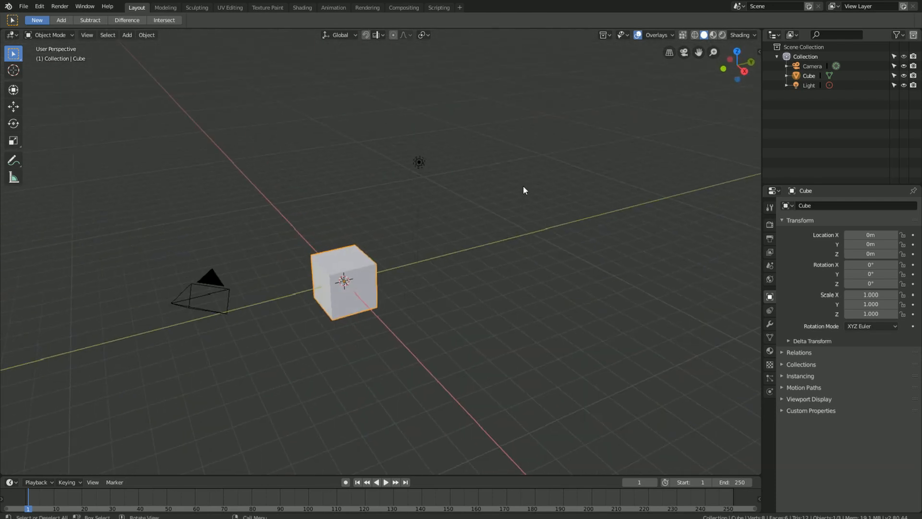
Step: Select the light, the cube and the camera one after another to inspect the default scene's objects
left_click(417, 163)
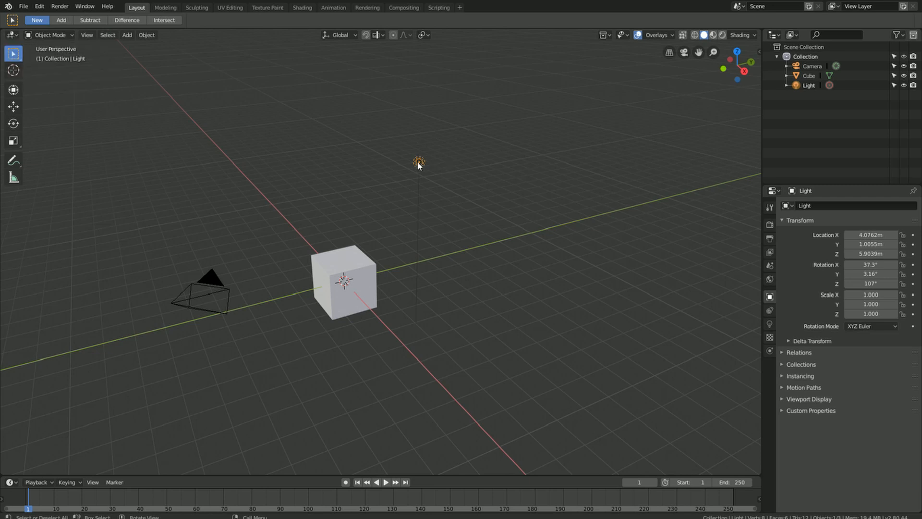
left_click(350, 254)
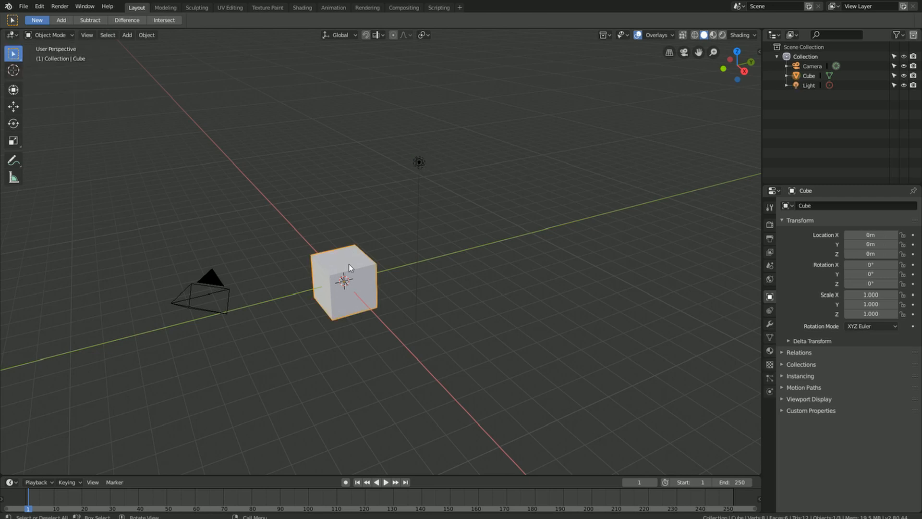
left_click(204, 310)
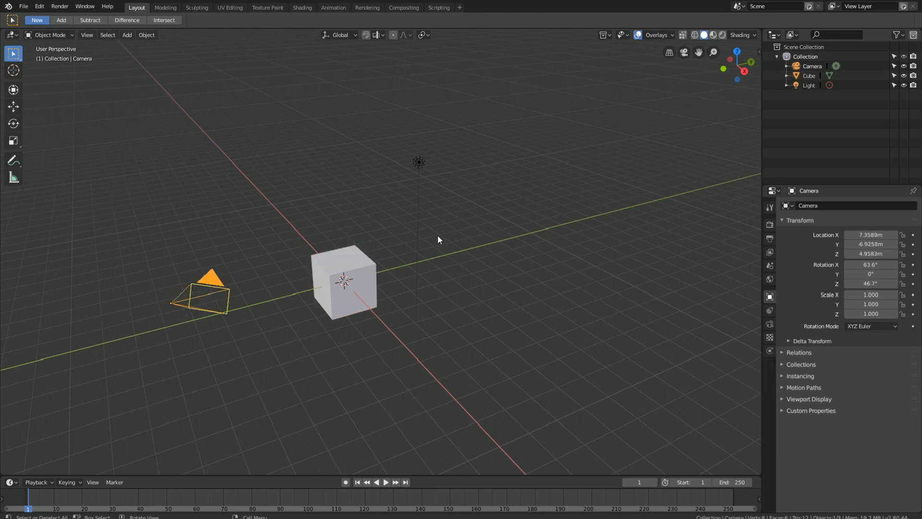
scroll(371, 257, "down", 2)
scroll(397, 222, "up", 5)
scroll(318, 216, "down", 3)
Step: Render a still image of the default scene, examine the result in the render window, and return to the viewport
left_click(62, 7)
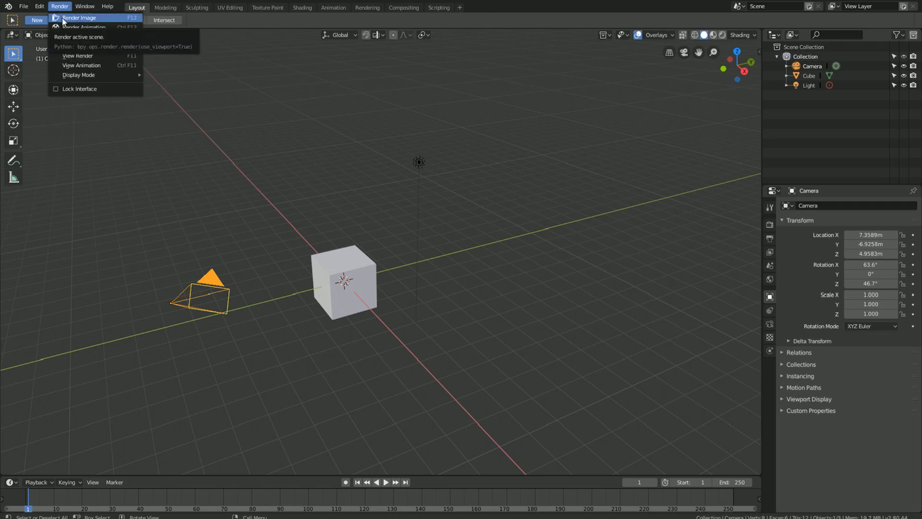
left_click(64, 19)
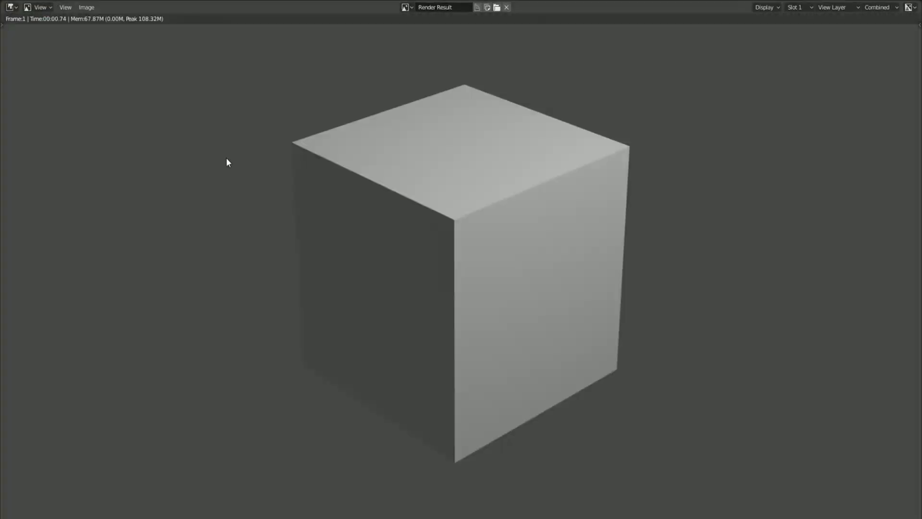
key("Escape")
key("F11")
key("super")
mouse_move(365, 511)
left_click(401, 484)
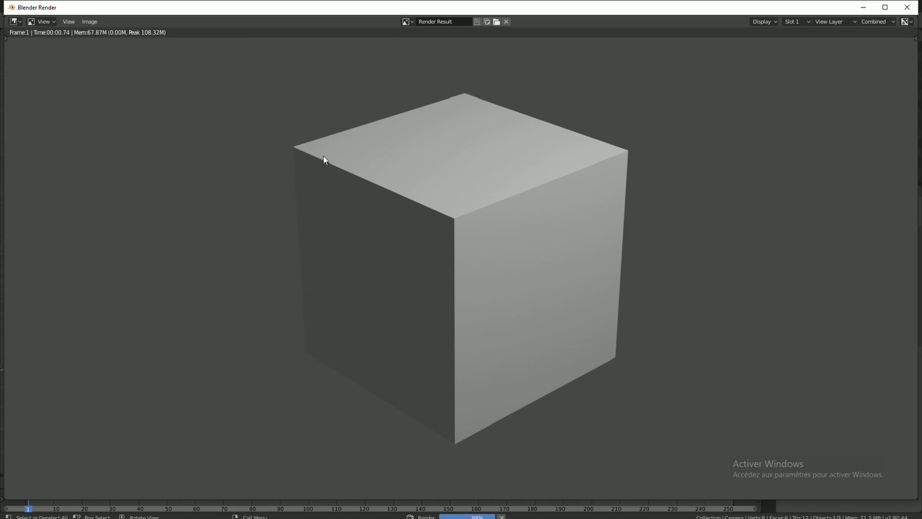
scroll(594, 275, "down", 2)
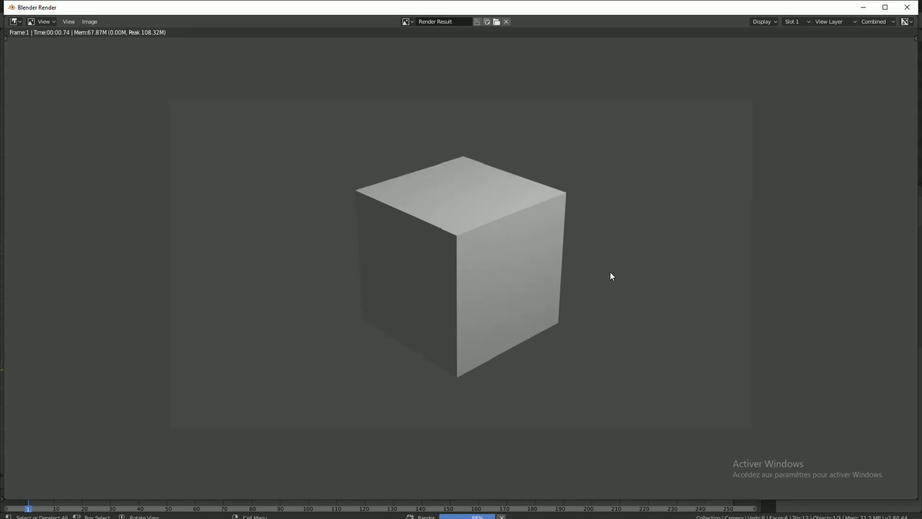
scroll(609, 271, "up", 1)
key("Escape")
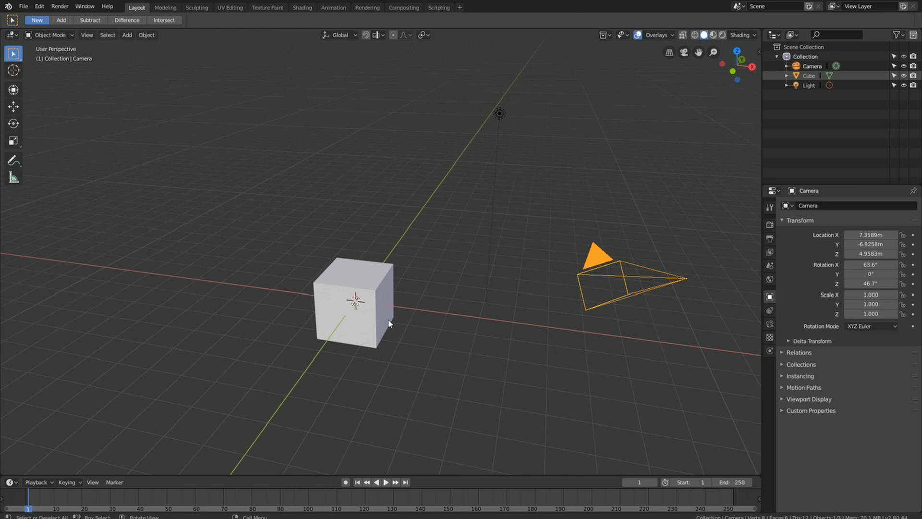
Step: Delete the default cube, undo the deletion, and delete the cube again
left_click(355, 282)
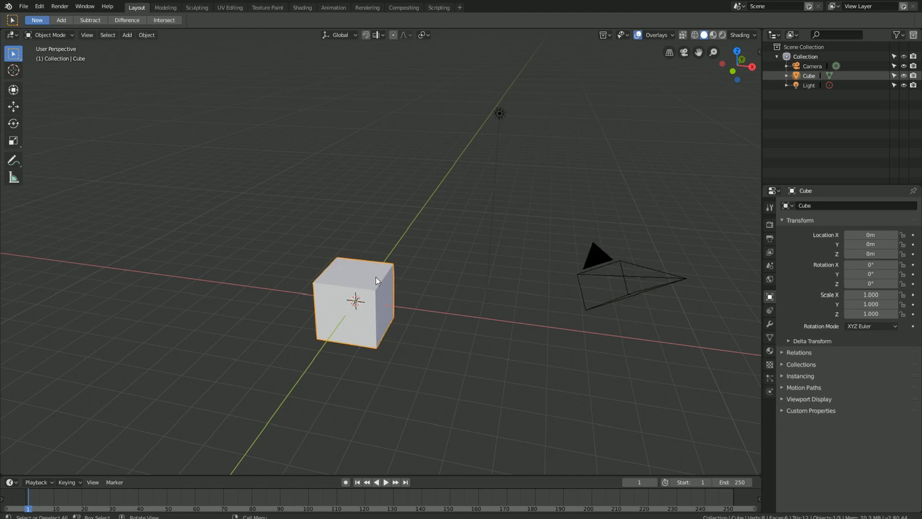
key("Delete")
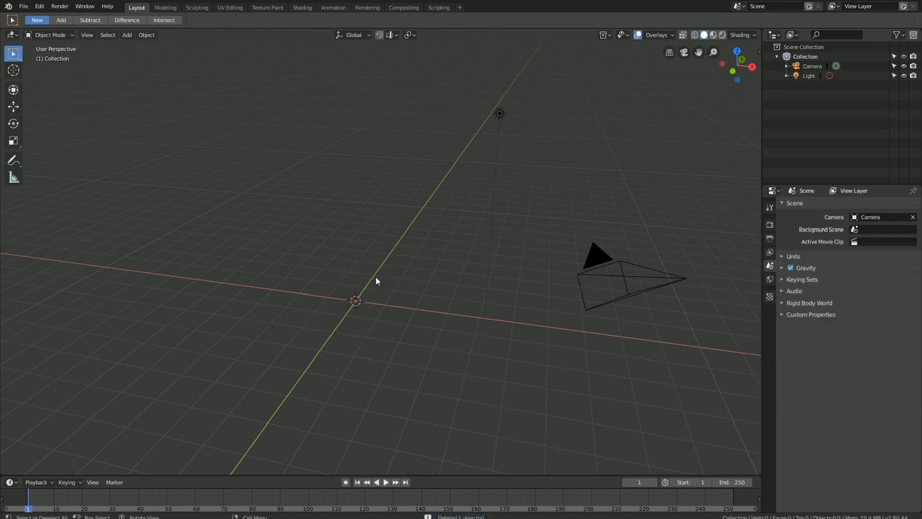
key("ctrl+z")
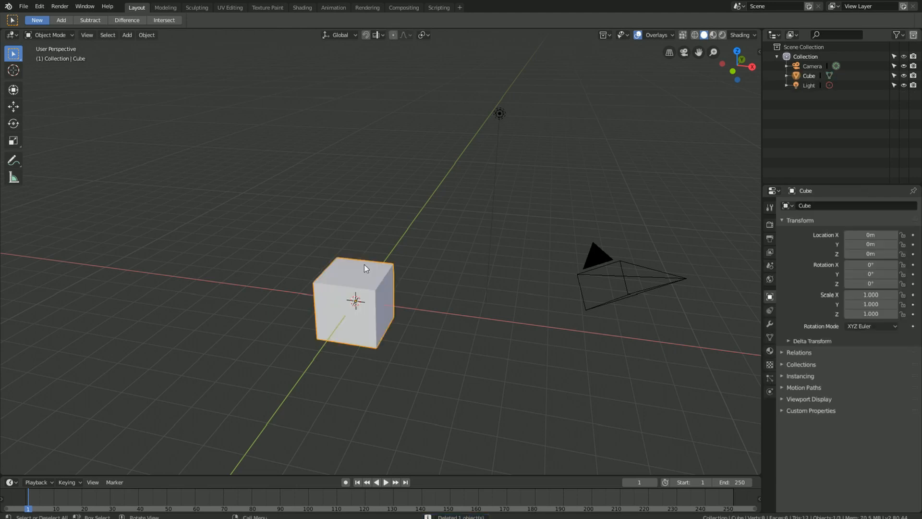
key("x")
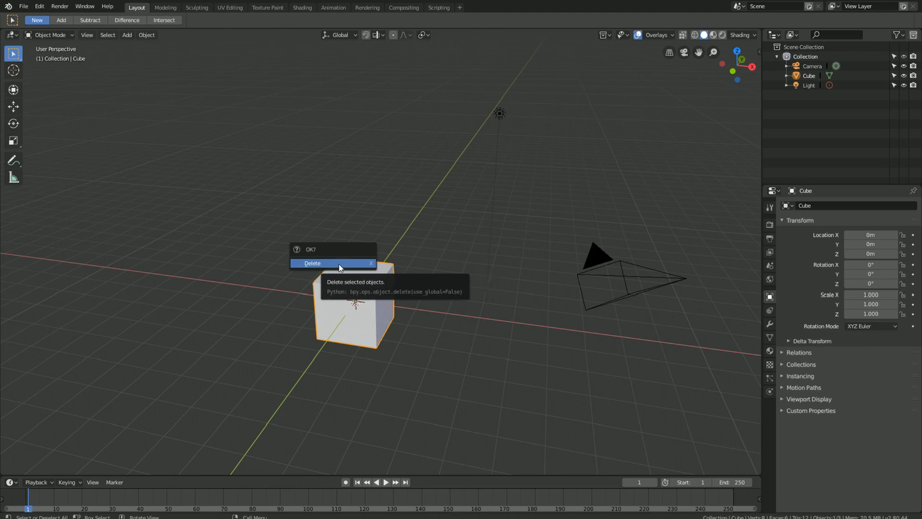
left_click(342, 265)
Step: View the scene from the front, right and top orthographic views, ending in the camera view
scroll(554, 234, "down", 2)
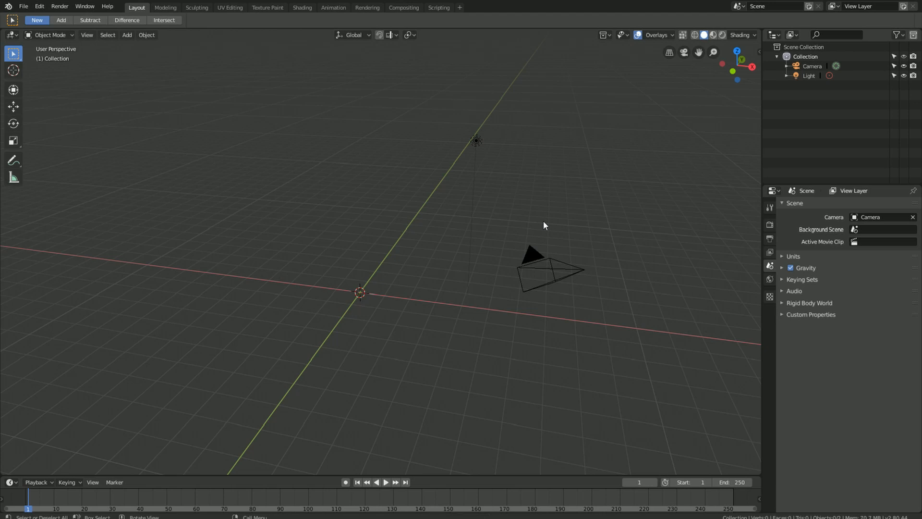
key("KP_1")
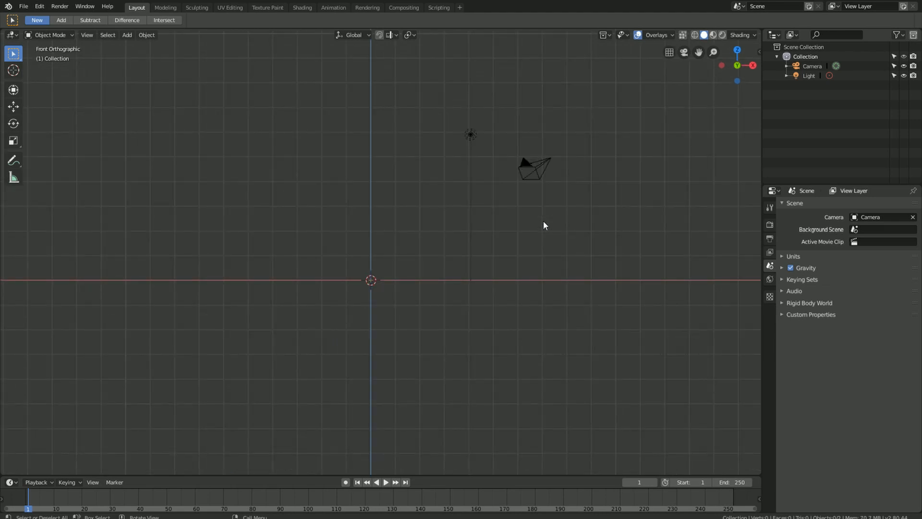
key("KP_3")
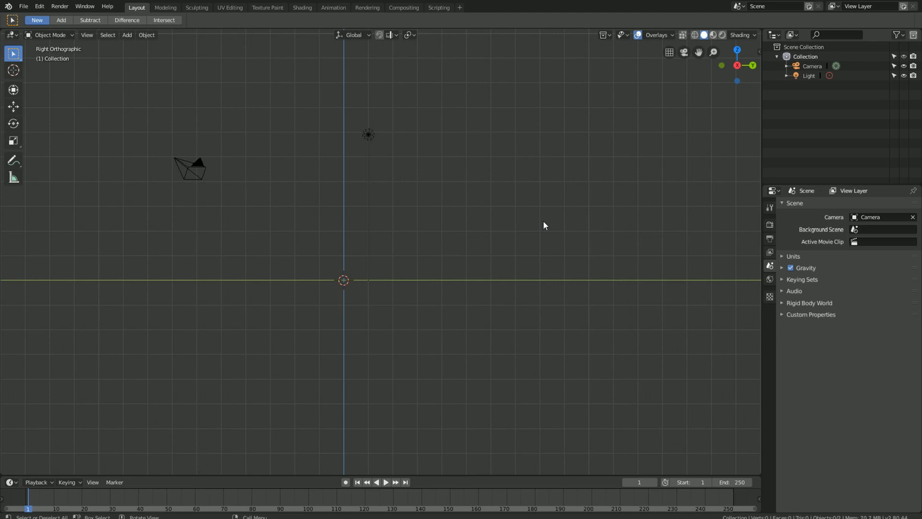
key("KP_7")
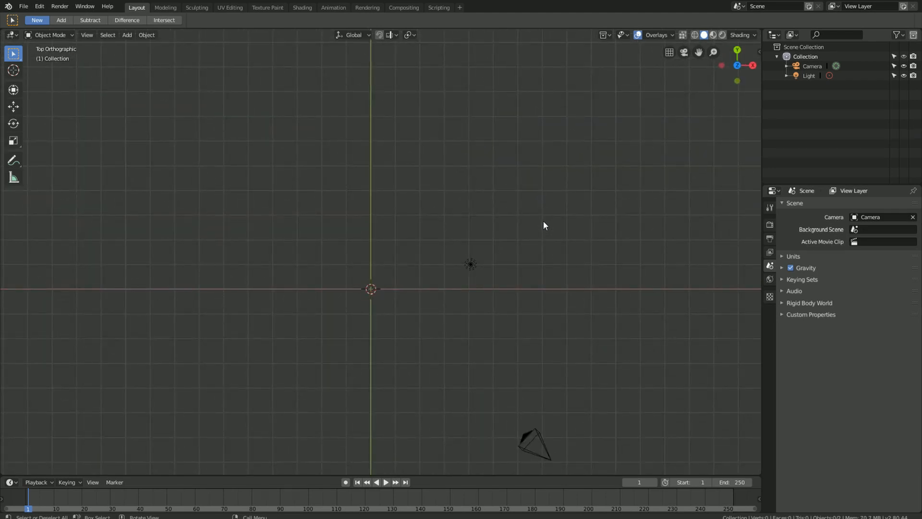
key("KP_0")
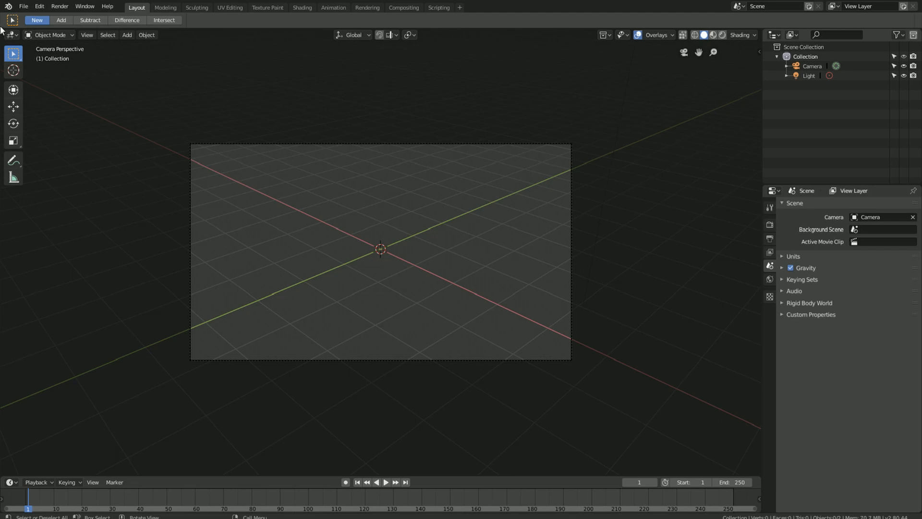
Step: Split the 3D viewport into two side-by-side views, keeping one on the camera and setting the other to front orthographic
left_click_drag(3, 40, 429, 210)
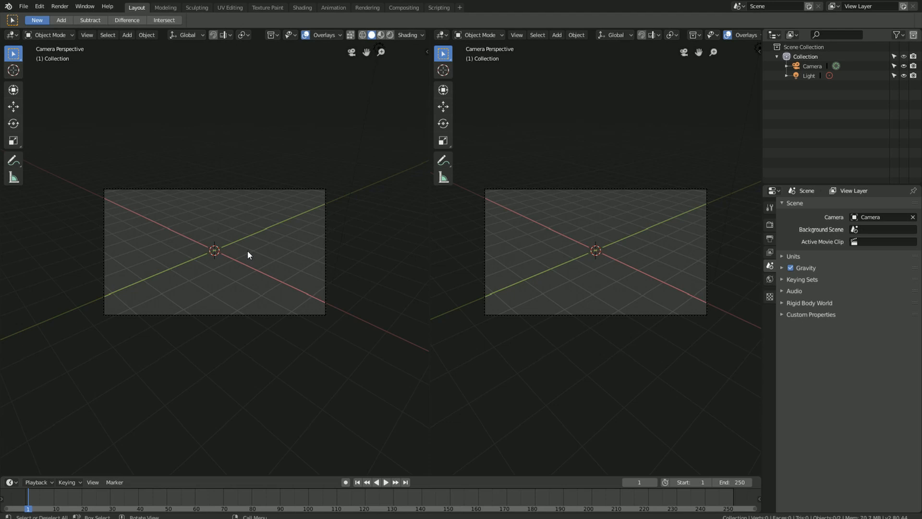
key("KP_1")
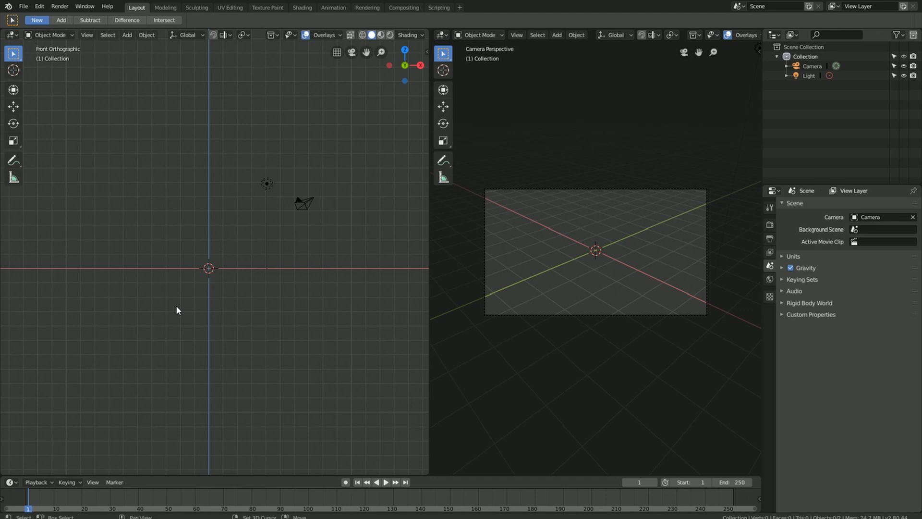
Step: Add an ico sphere mesh at the world origin
key("shift+a")
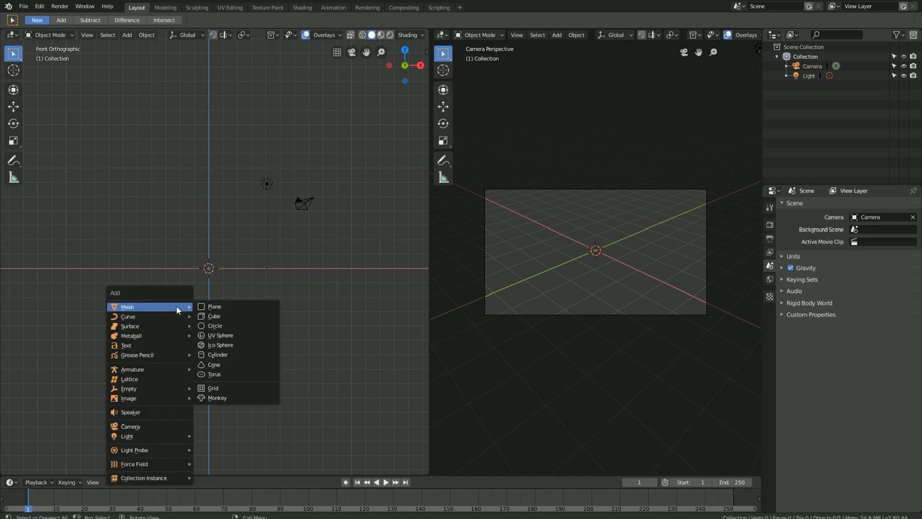
left_click(243, 344)
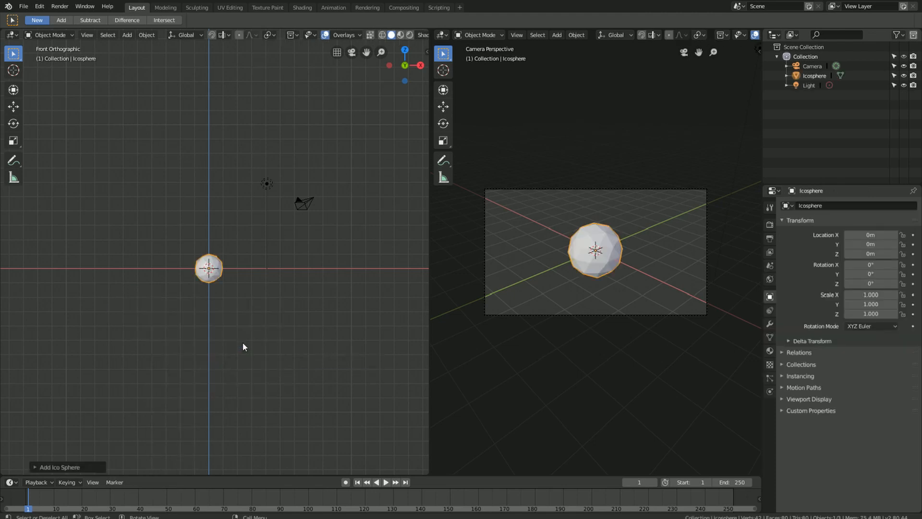
Step: Set the new ico sphere's subdivisions to 3 and deselect it
scroll(208, 268, "up", 1)
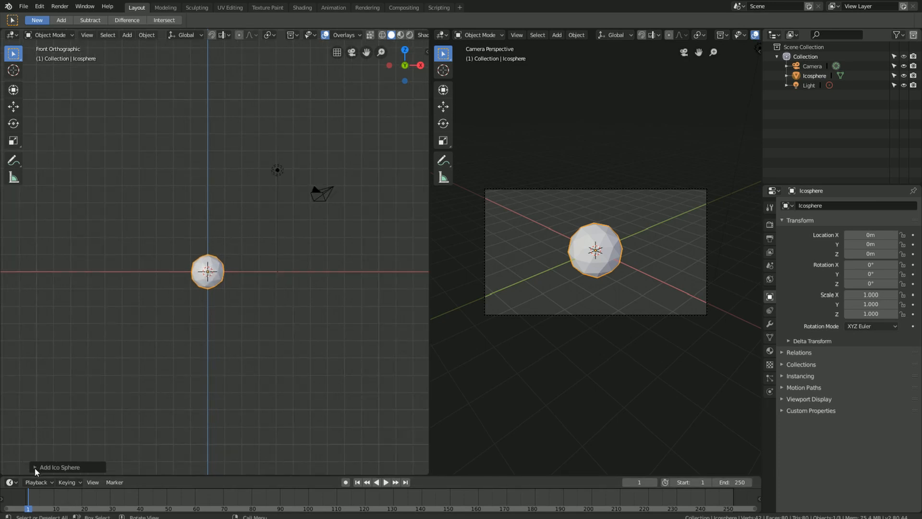
left_click(34, 467)
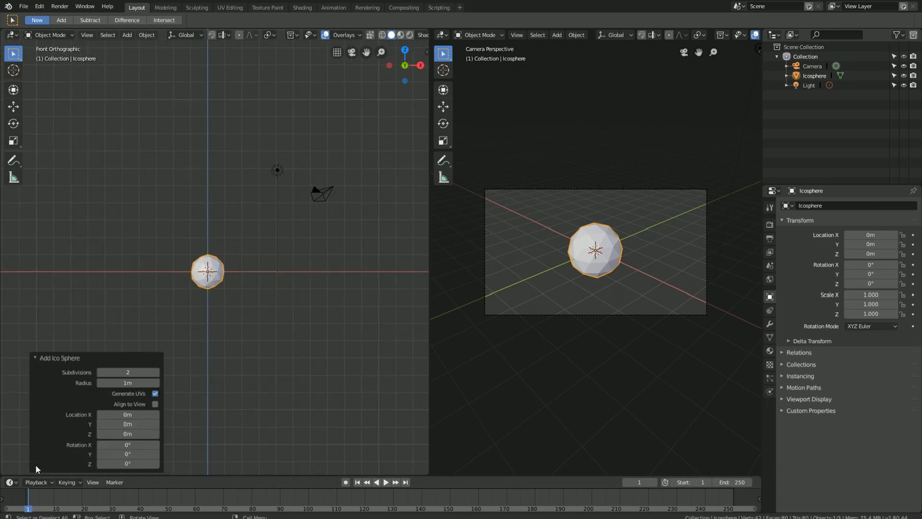
left_click(156, 373)
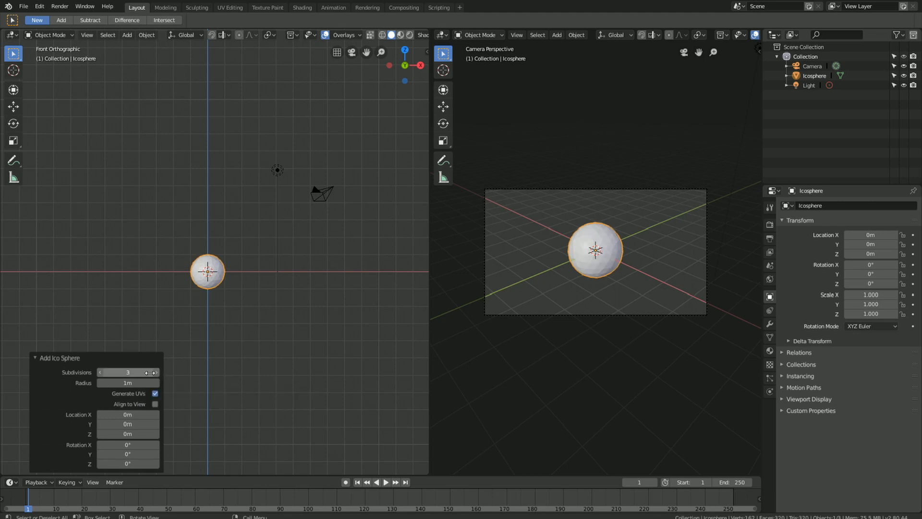
left_click(150, 310)
Step: Switch to the Sculpting workspace and enlarge the Draw brush radius to 120 px
scroll(243, 267, "up", 4)
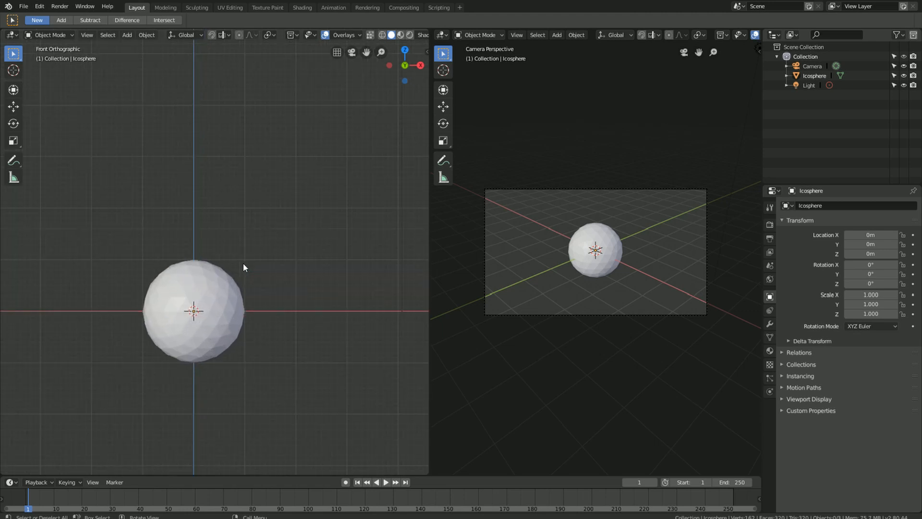
scroll(243, 267, "down", 1)
scroll(235, 276, "up", 3)
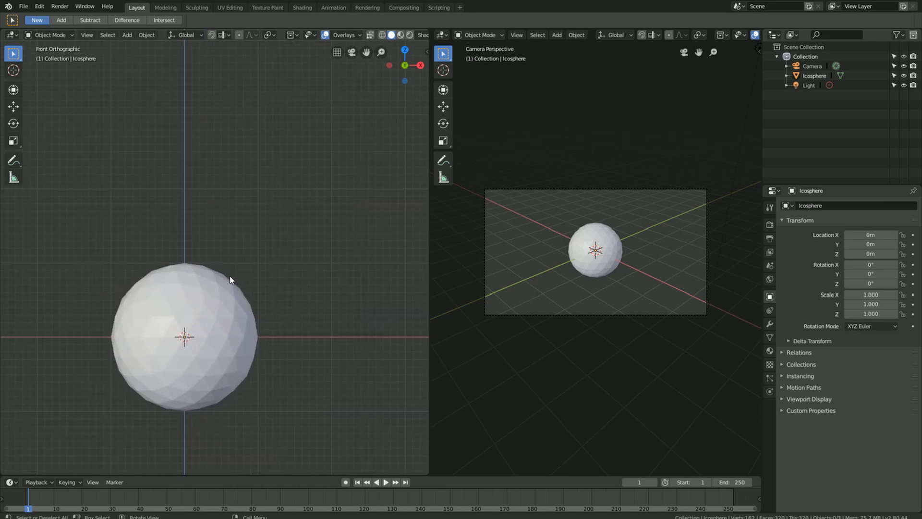
middle_click_drag(247, 278, 290, 169, "shift")
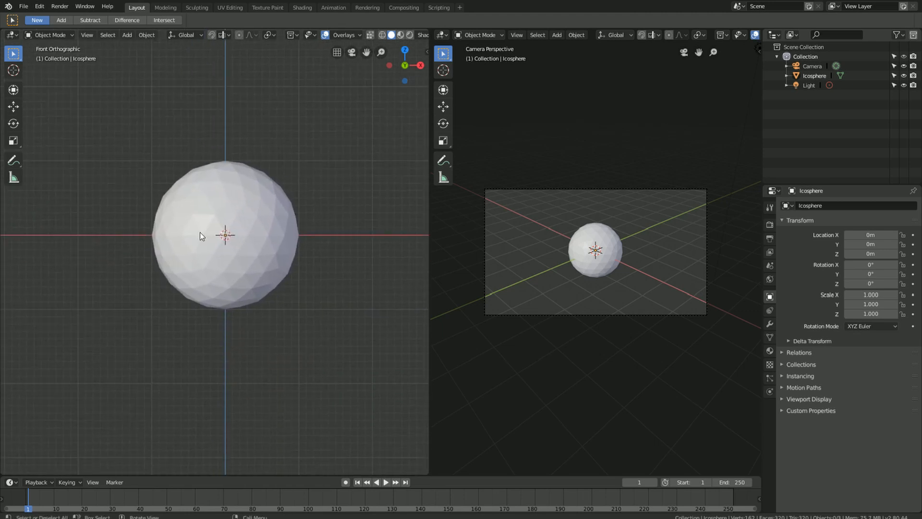
left_click(202, 8)
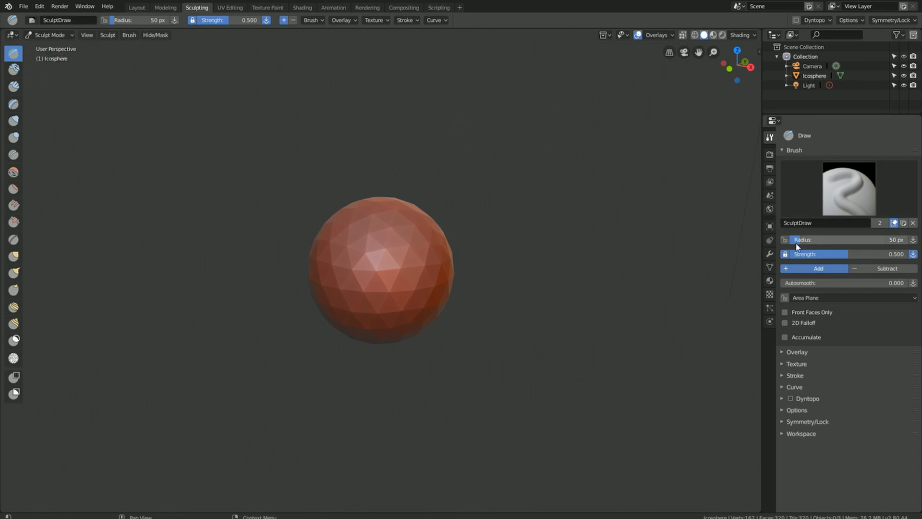
mouse_move(819, 239)
left_mouse_down()
mouse_move(868, 239)
mouse_move(832, 239)
left_mouse_up()
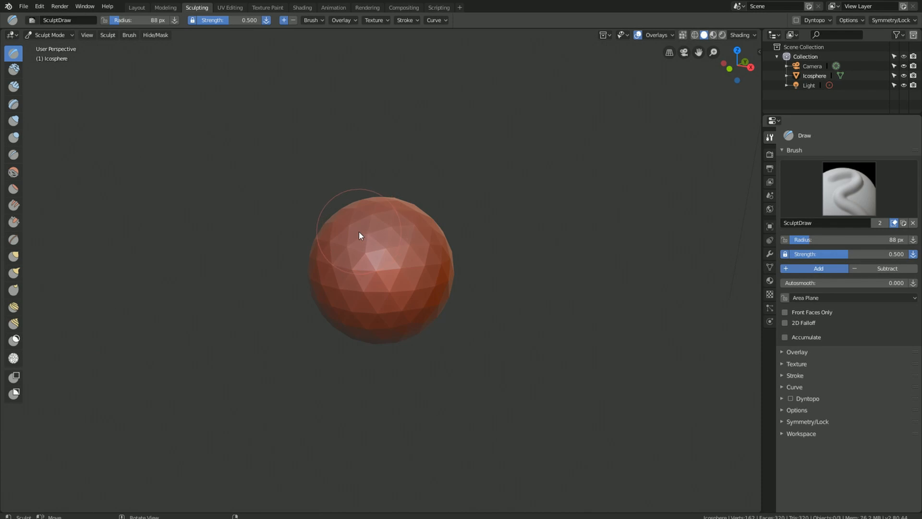
key("f")
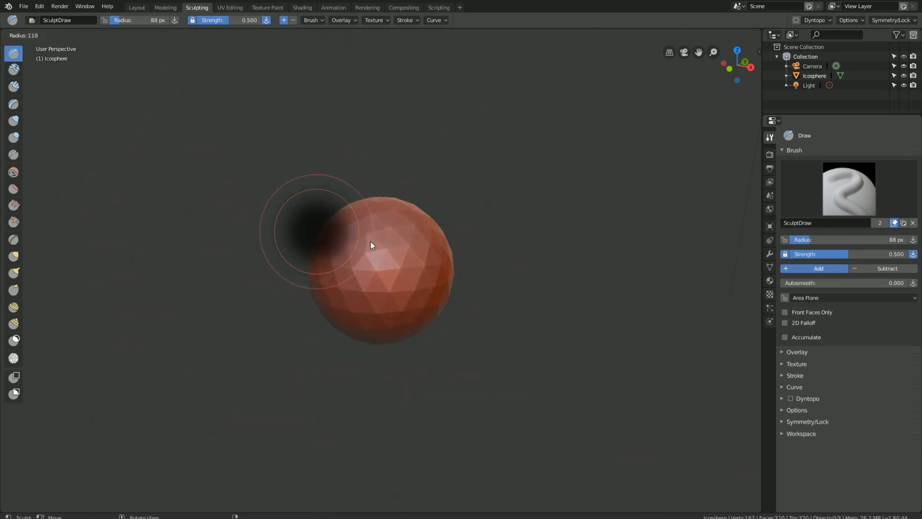
left_click(370, 244)
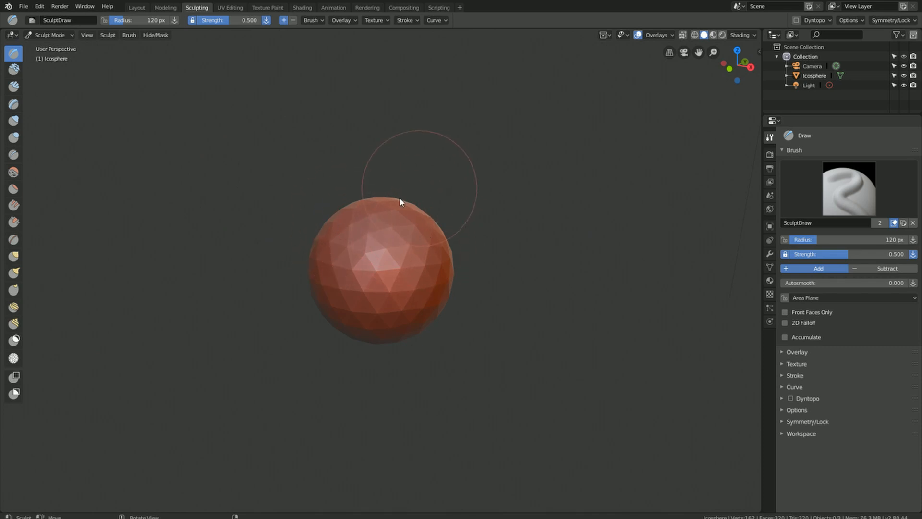
Step: Sculpt Draw brush strokes across the upper part of the sphere, undoing the first one before making another
left_click_drag(371, 222, 395, 218)
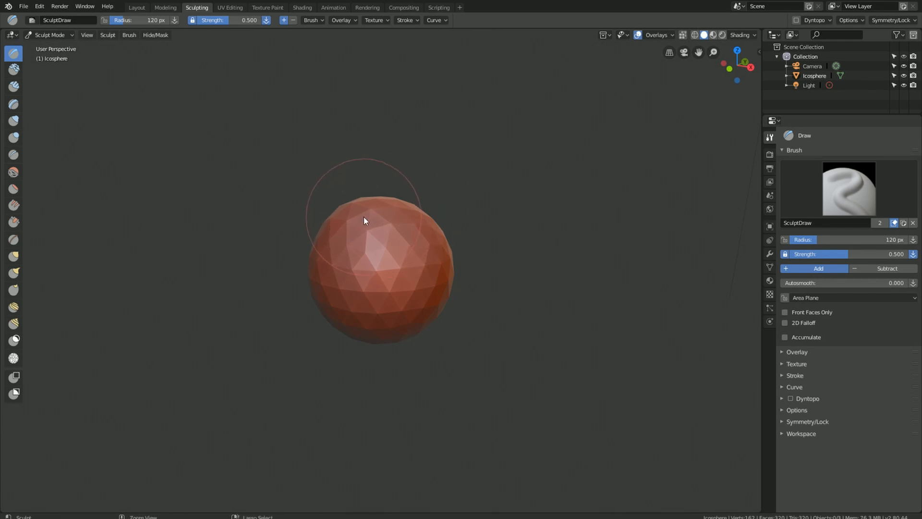
key("ctrl+z")
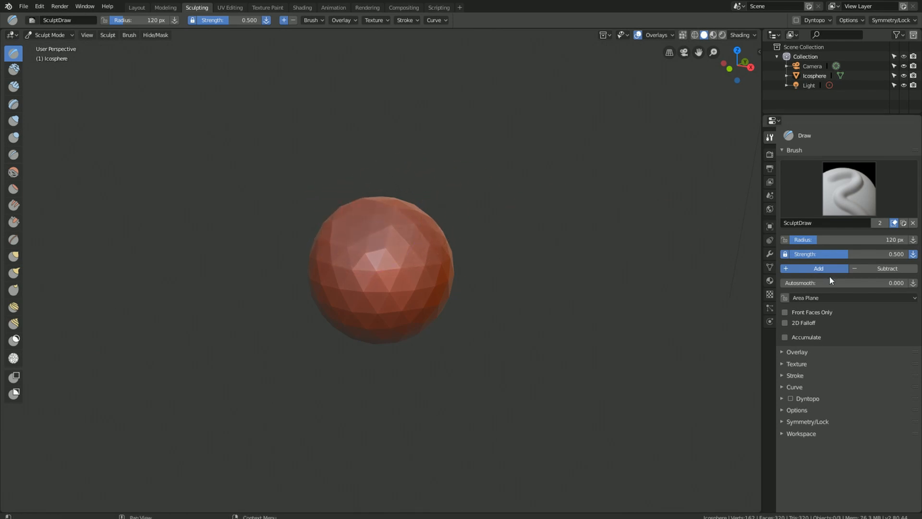
mouse_move(370, 205)
left_mouse_down()
mouse_move(393, 248)
mouse_move(388, 264)
mouse_move(407, 228)
mouse_move(377, 276)
mouse_move(484, 289)
mouse_move(443, 301)
mouse_move(417, 204)
mouse_move(422, 213)
left_mouse_up()
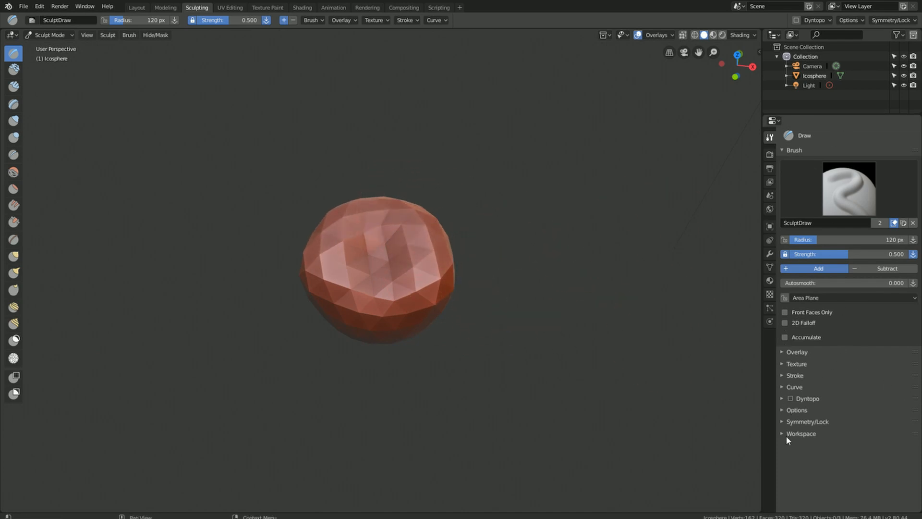
Step: Turn off X mirror symmetry for sculpting and draw a stroke across the upper part of the sphere
left_click(784, 421)
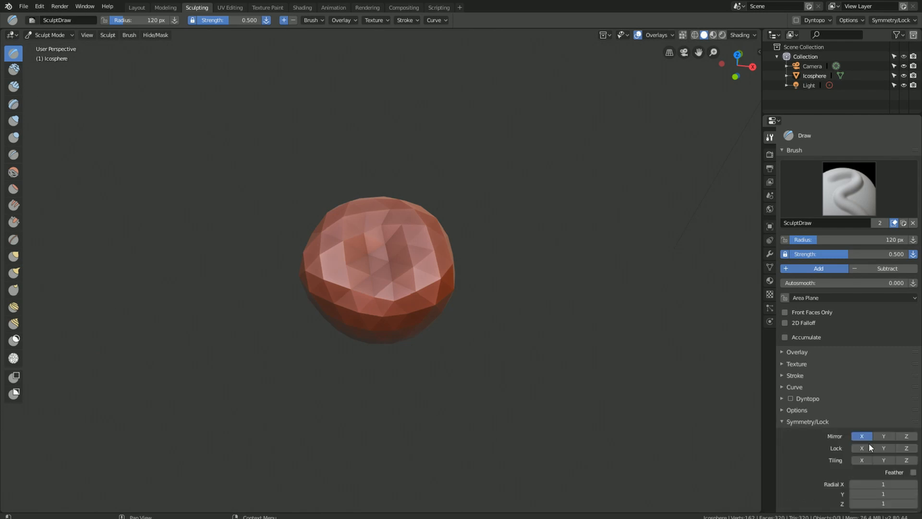
left_click(868, 440)
mouse_move(338, 235)
left_mouse_down()
mouse_move(377, 237)
mouse_move(433, 310)
mouse_move(406, 209)
left_mouse_up()
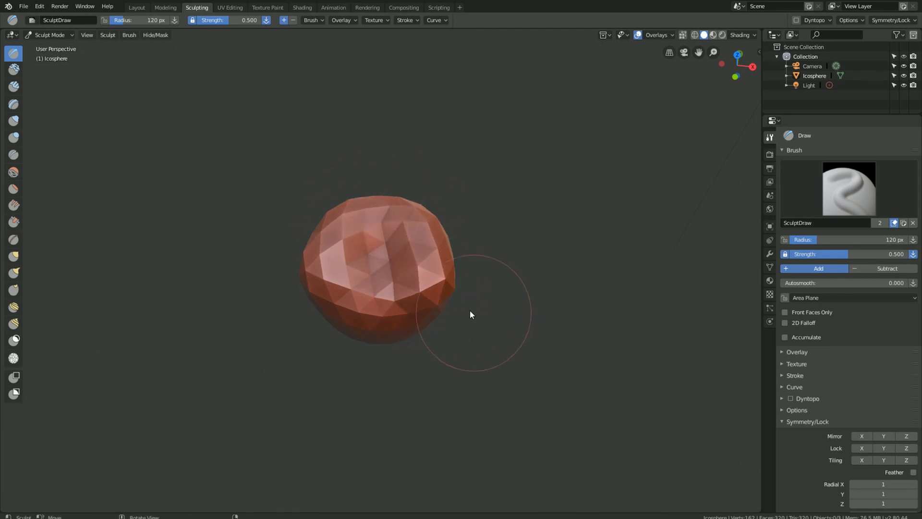
Step: Sculpt one more stroke on the sphere's upper side, and undo the recent sculpt strokes
mouse_move(445, 286)
middle_mouse_down()
mouse_move(363, 229)
mouse_move(430, 252)
middle_mouse_up()
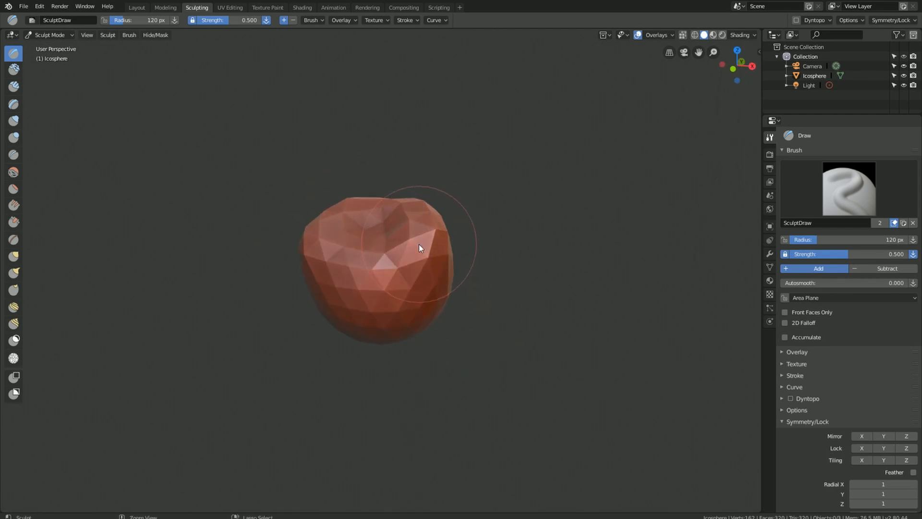
left_click_drag(414, 249, 423, 229)
key("ctrl+z")
key("ctrl+z")
key("ctrl+z")
key("ctrl+z")
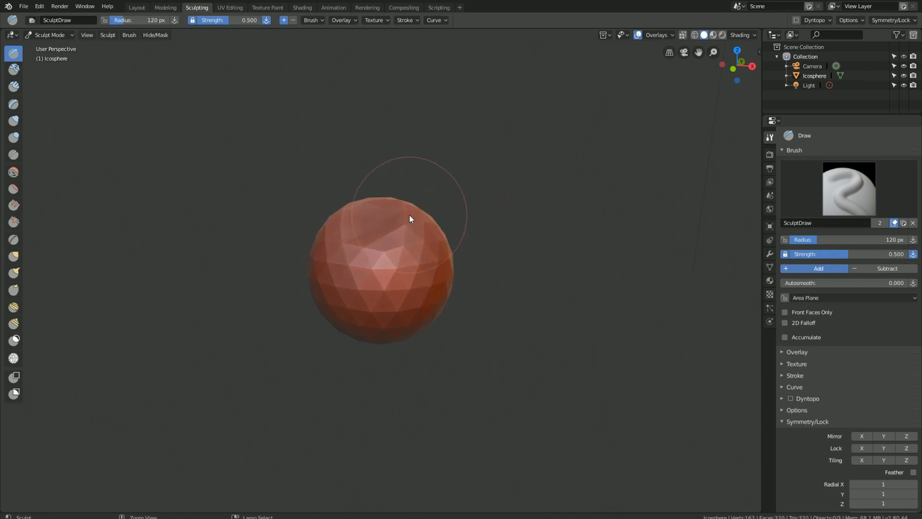
scroll(412, 219, "up", 3)
scroll(412, 216, "down", 2)
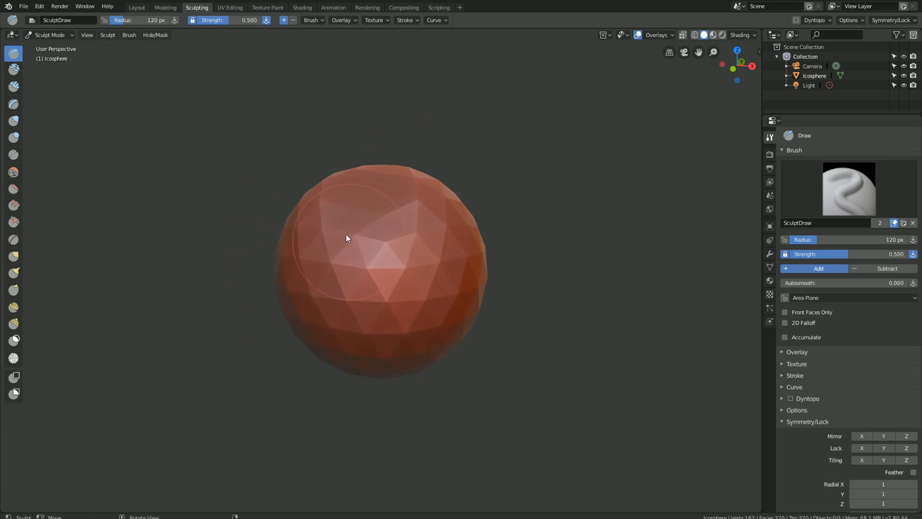
Step: Return to the Layout workspace and scale the ico sphere by a factor of 10
left_click(134, 7)
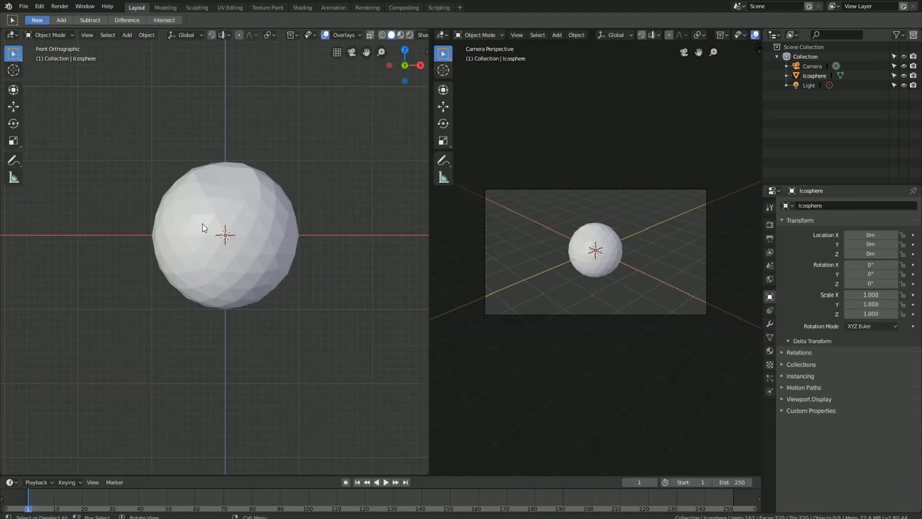
left_click(221, 214)
scroll(256, 264, "down", 8)
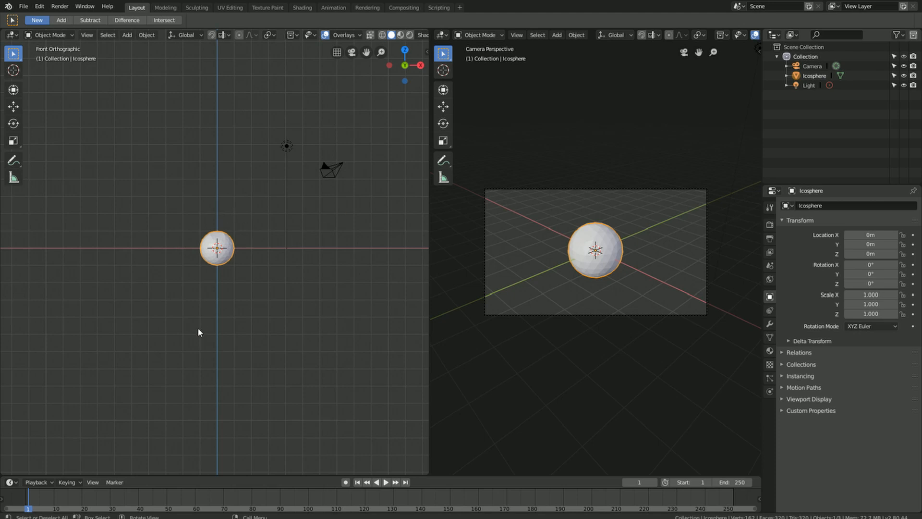
type("s")
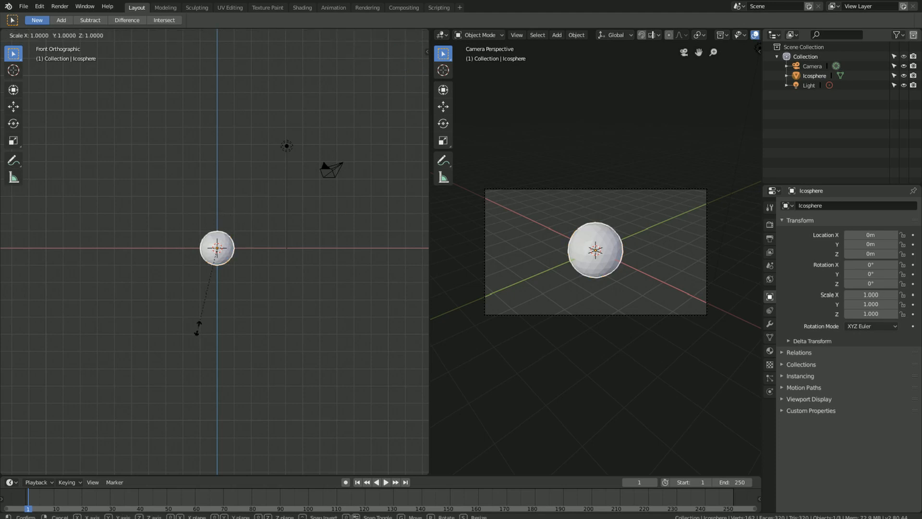
type("10")
key("Return")
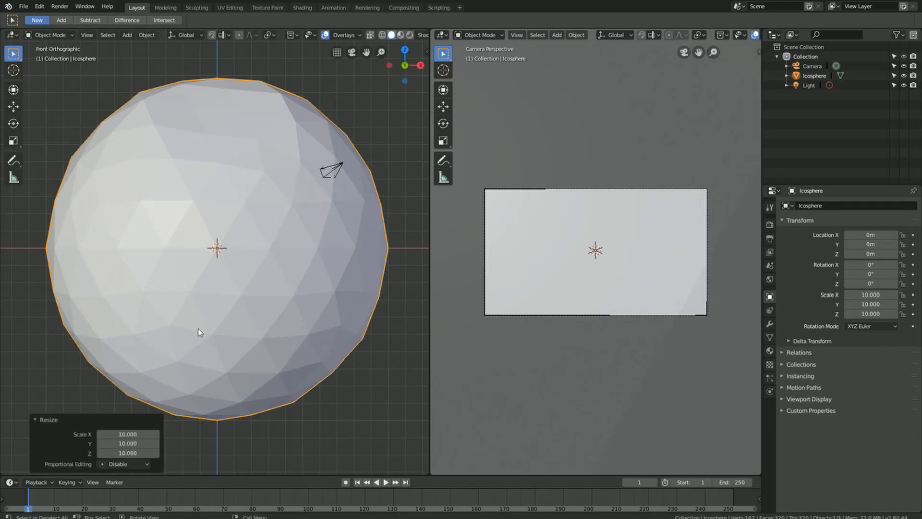
Step: Move the camera away from the enlarged sphere in the front view, about 31.6 m along X and 15.2 m along Z
scroll(647, 317, "down", 4)
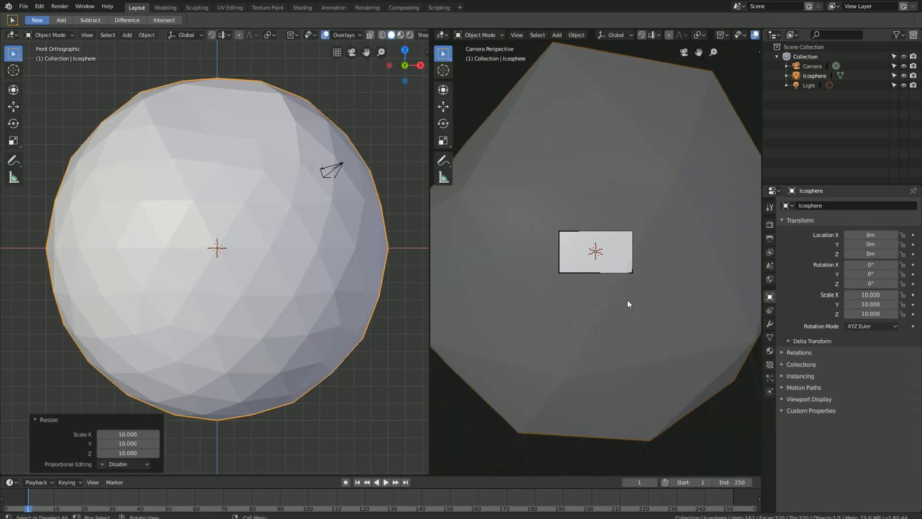
middle_click_drag(628, 304, 545, 282)
scroll(573, 303, "down", 5)
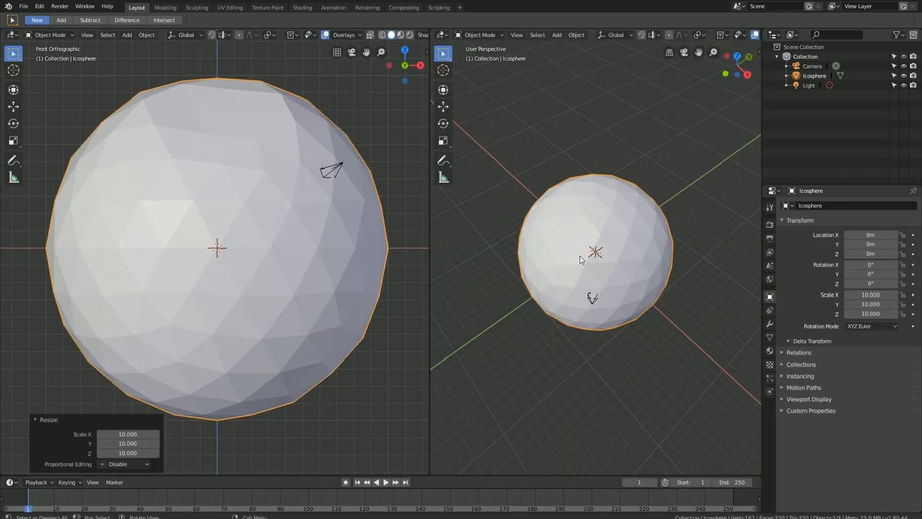
key("KP_0")
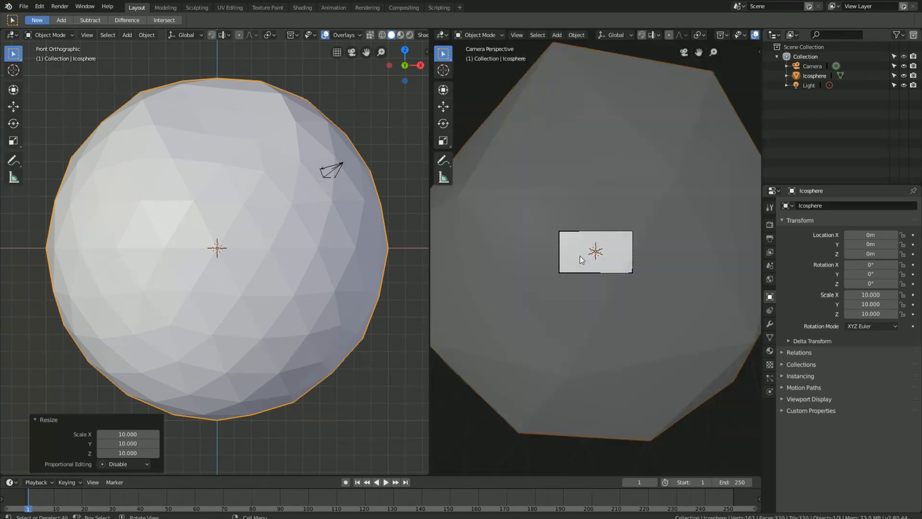
left_click(332, 170)
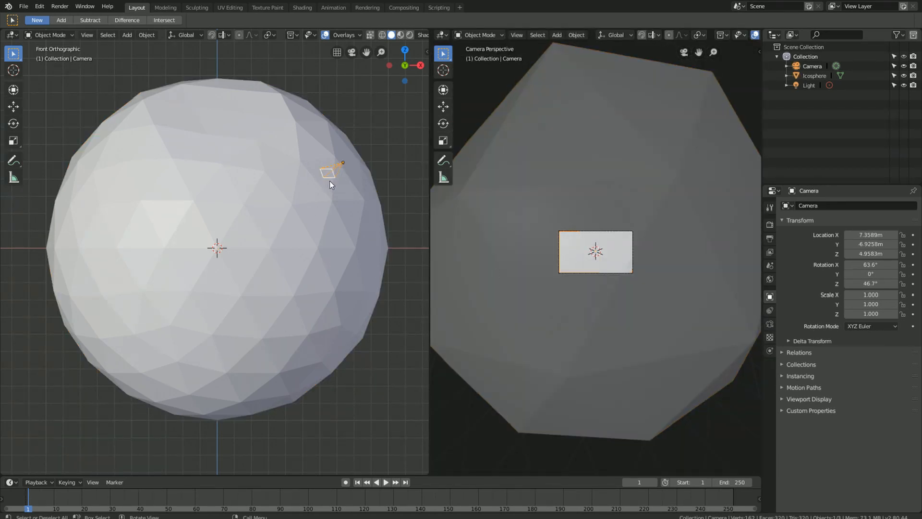
scroll(290, 206, "down", 6)
key("g")
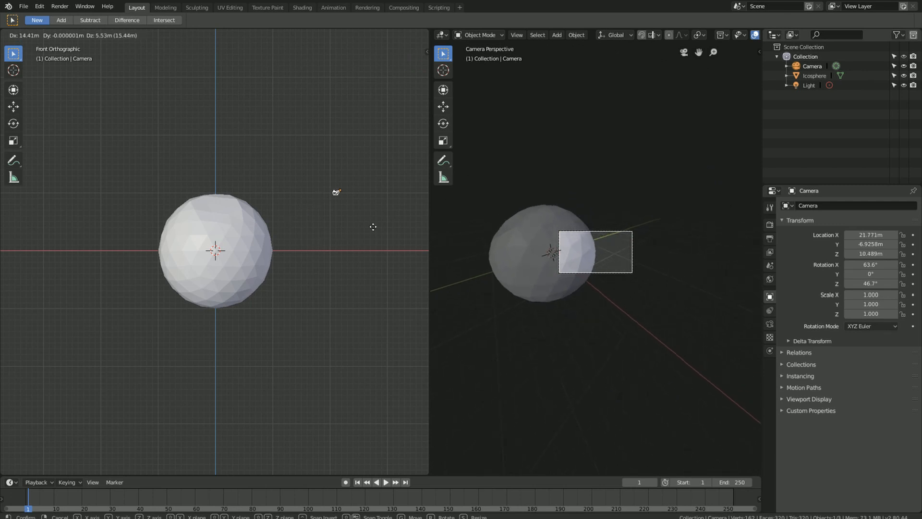
left_click(285, 119)
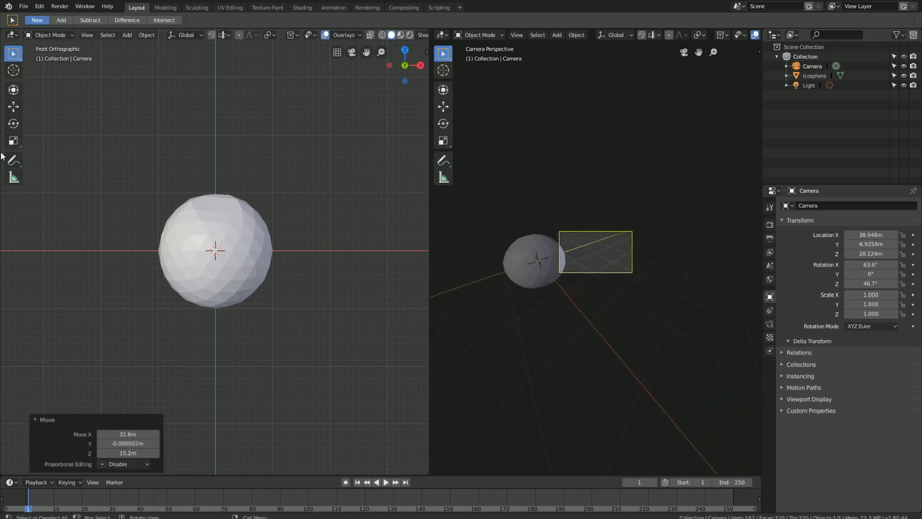
Step: Move the camera in the top view by about -1.59 m along X and -25.8 m along Y
key("KP_7")
scroll(338, 228, "down", 3)
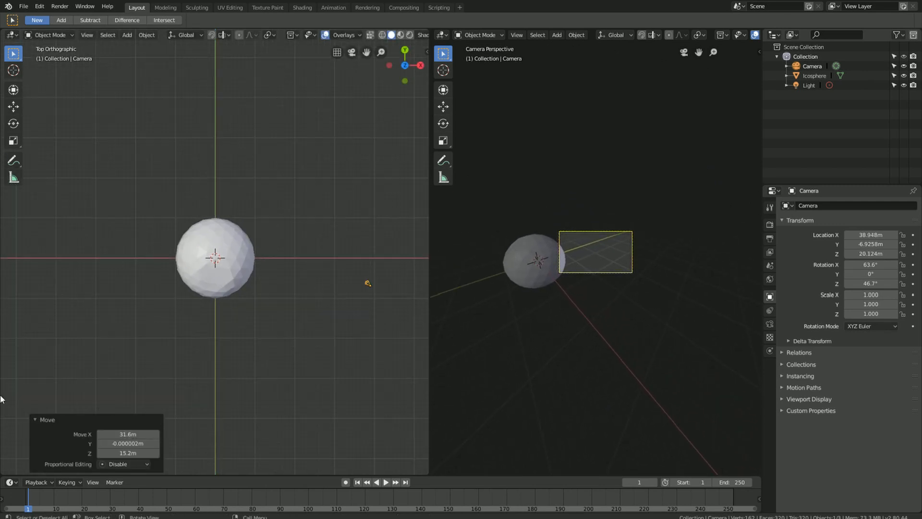
key("g")
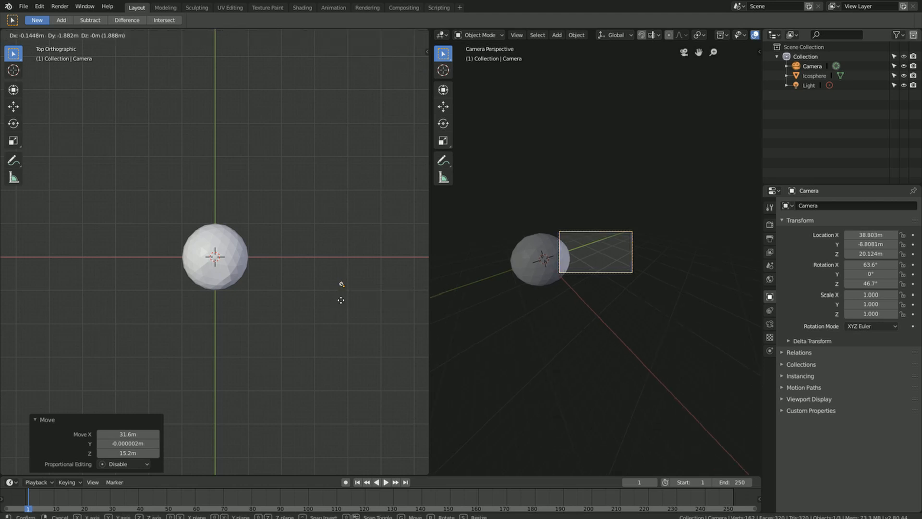
left_click(339, 367)
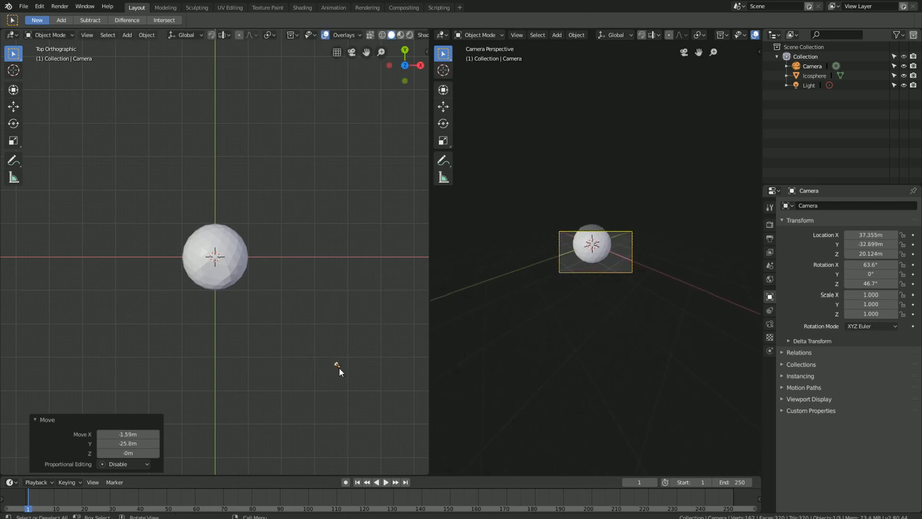
Step: Rotate the camera by about -7.11° in the right orthographic view so the sphere sits inside the camera frame
key("KP_1")
key("KP_3")
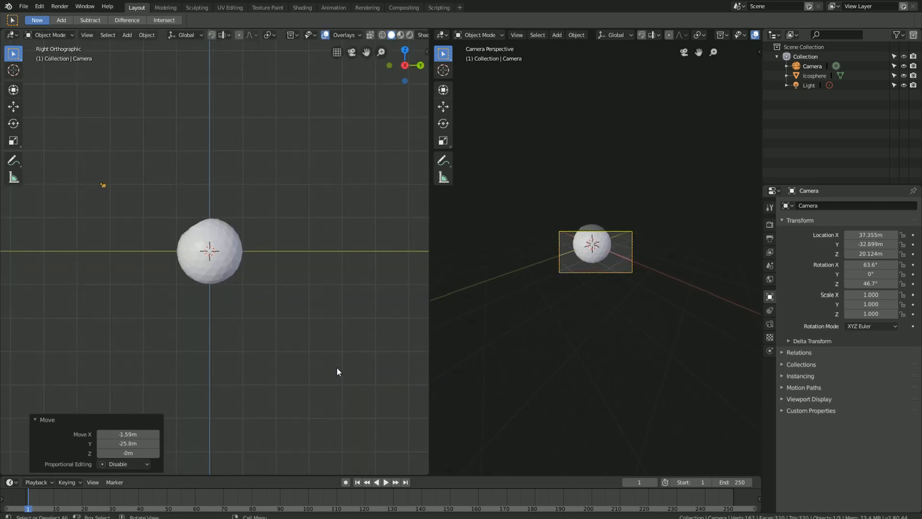
scroll(123, 191, "up", 3)
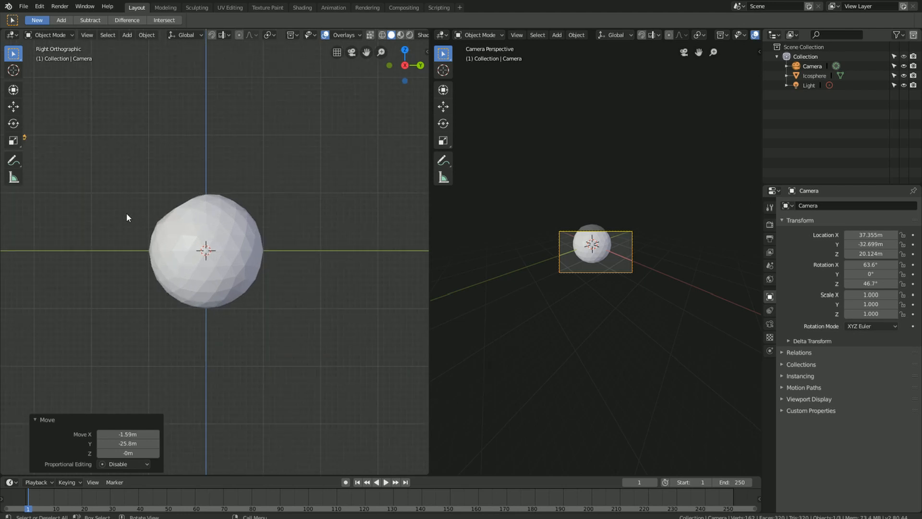
middle_click_drag(128, 216, 192, 254, "shift")
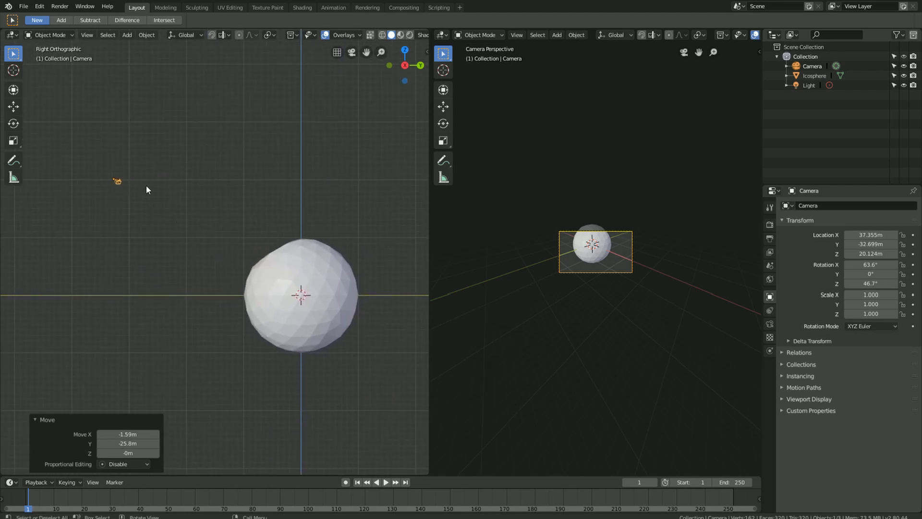
key("r")
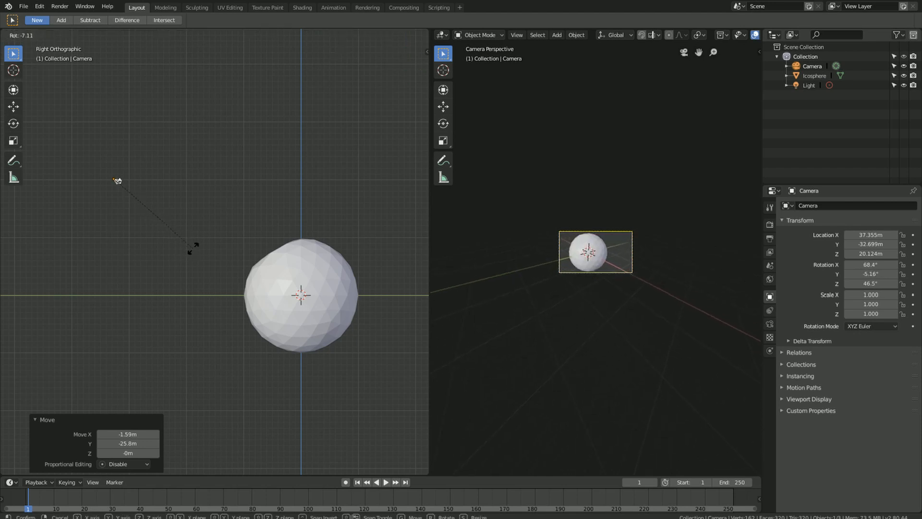
left_click(193, 249)
scroll(693, 269, "up", 5)
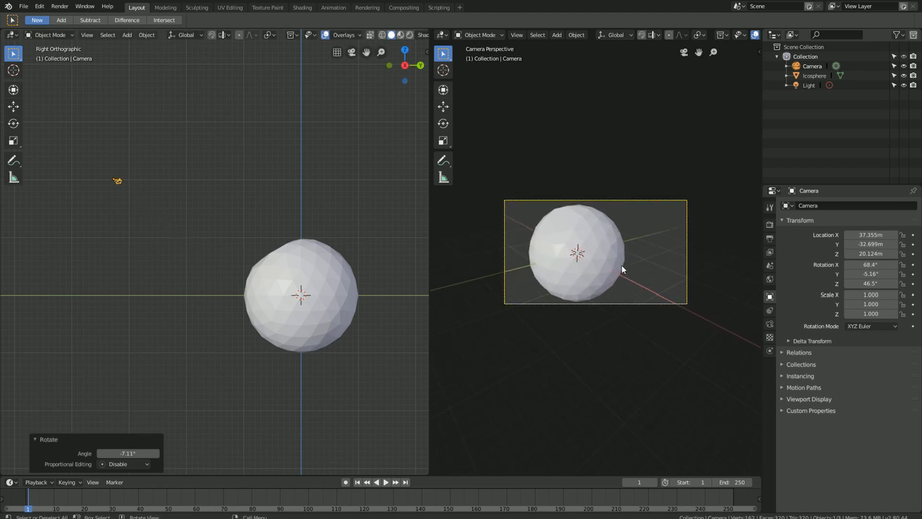
scroll(622, 269, "up", 3)
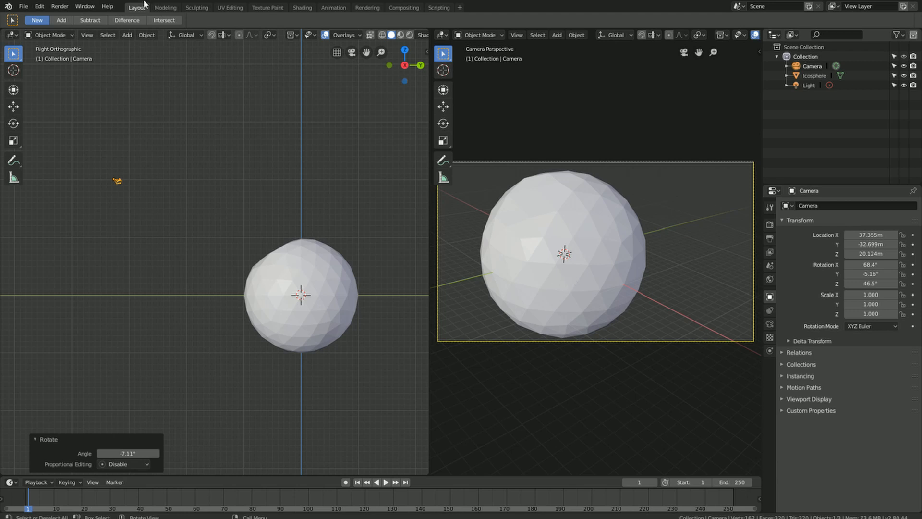
left_click(196, 7)
scroll(401, 245, "down", 8)
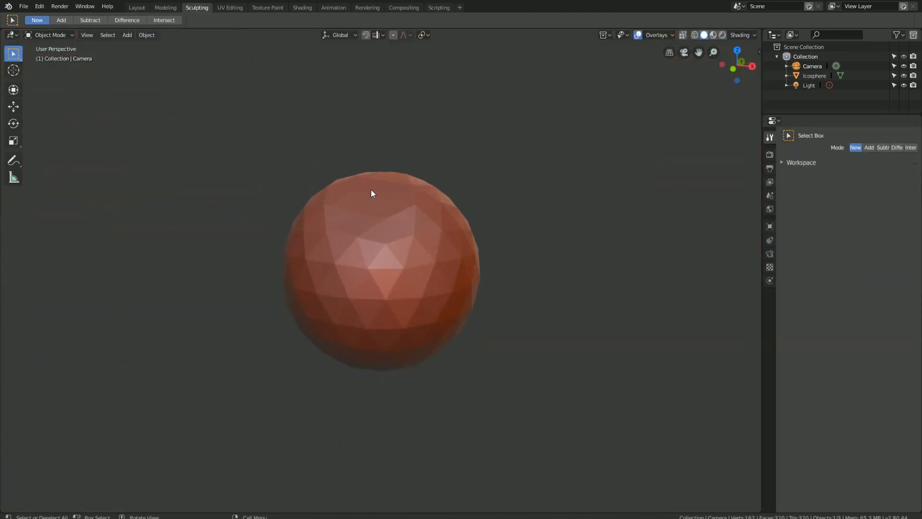
scroll(372, 193, "up", 5)
left_click(143, 8)
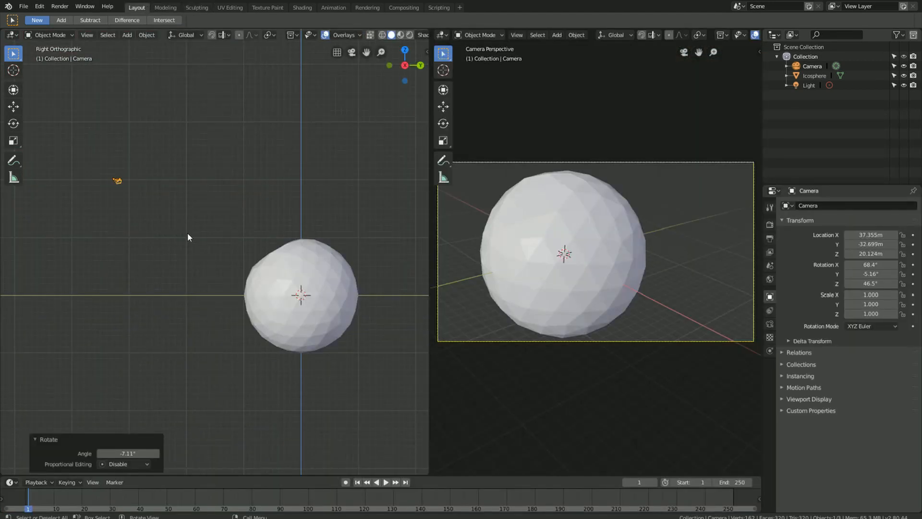
left_click(197, 7)
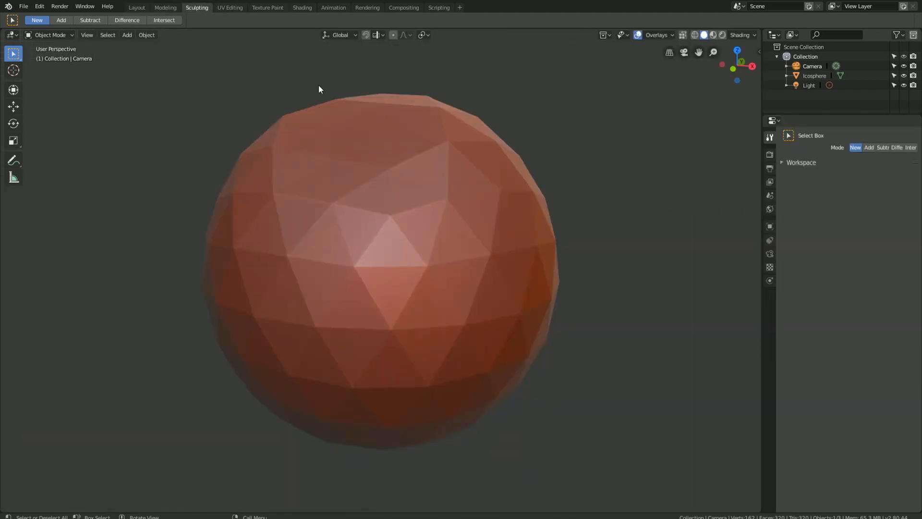
left_click(140, 8)
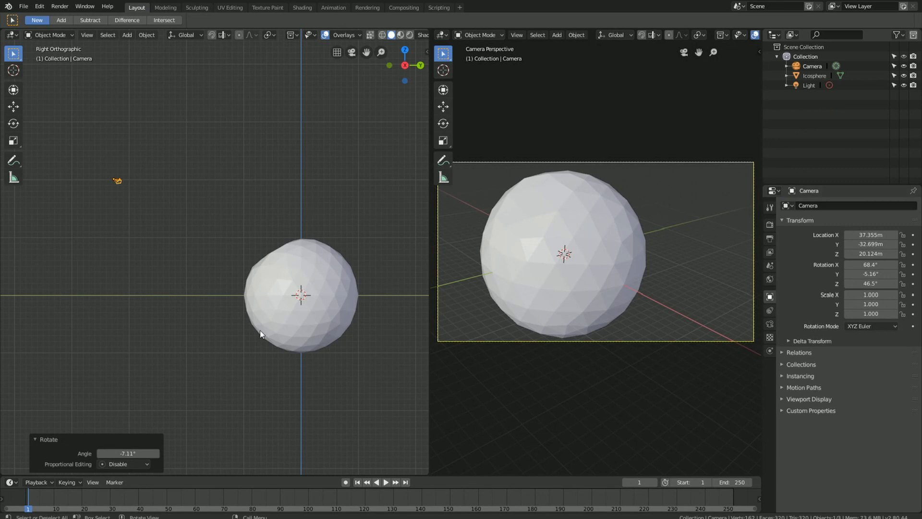
Step: Add a Subdivision Surface modifier to the ico sphere and show the right orthographic view in wireframe
left_click(296, 304)
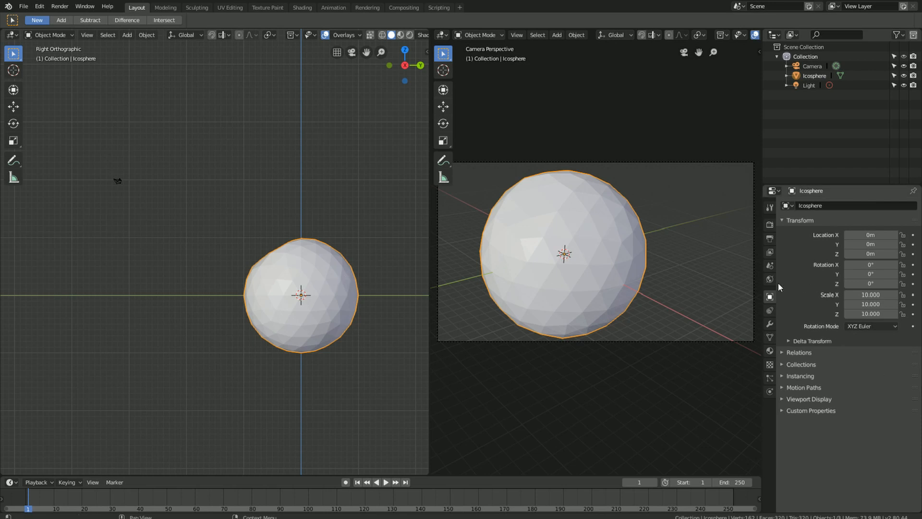
left_click(770, 325)
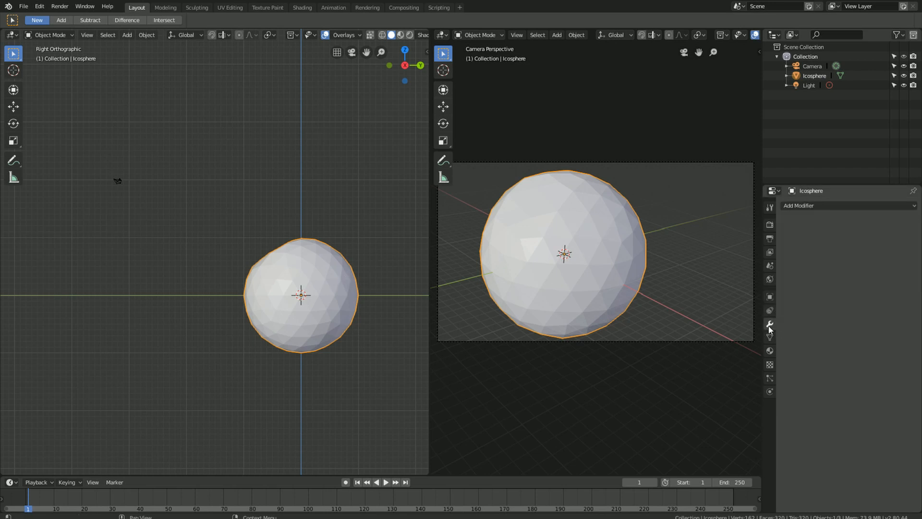
left_click(819, 207)
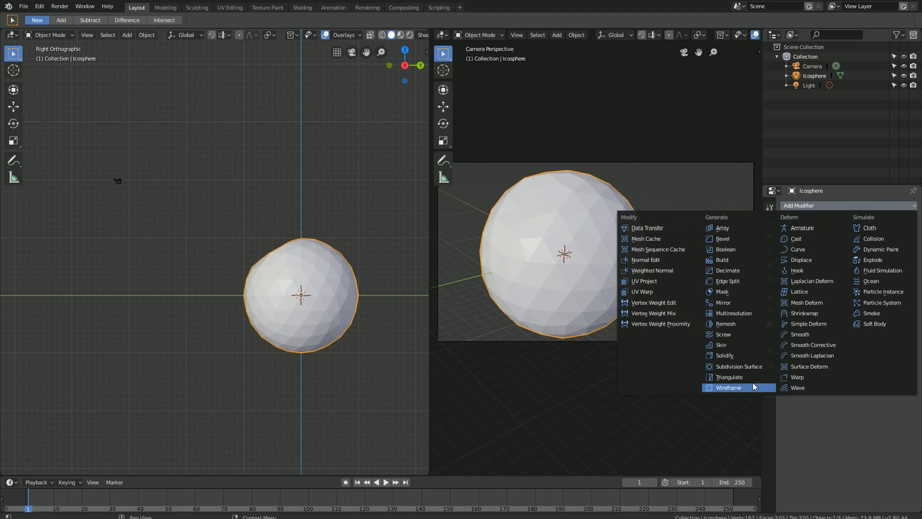
left_click(748, 367)
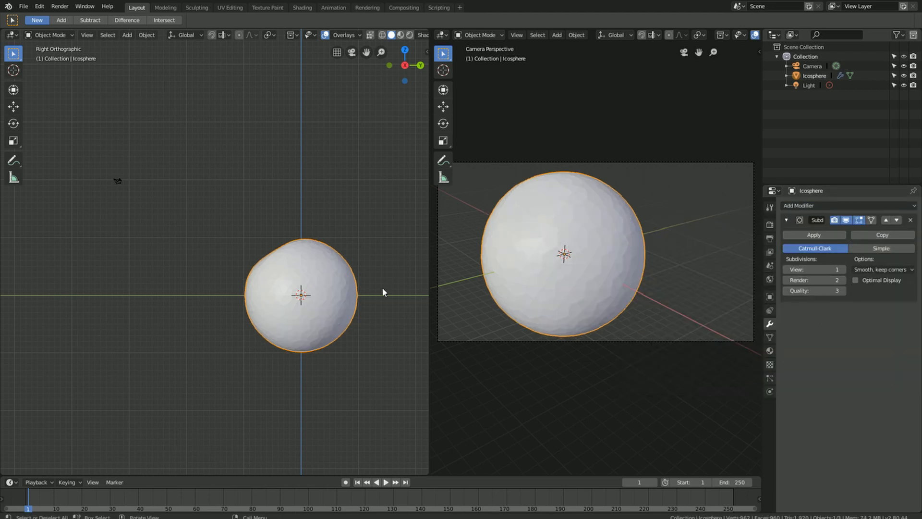
key("z")
left_click(260, 317)
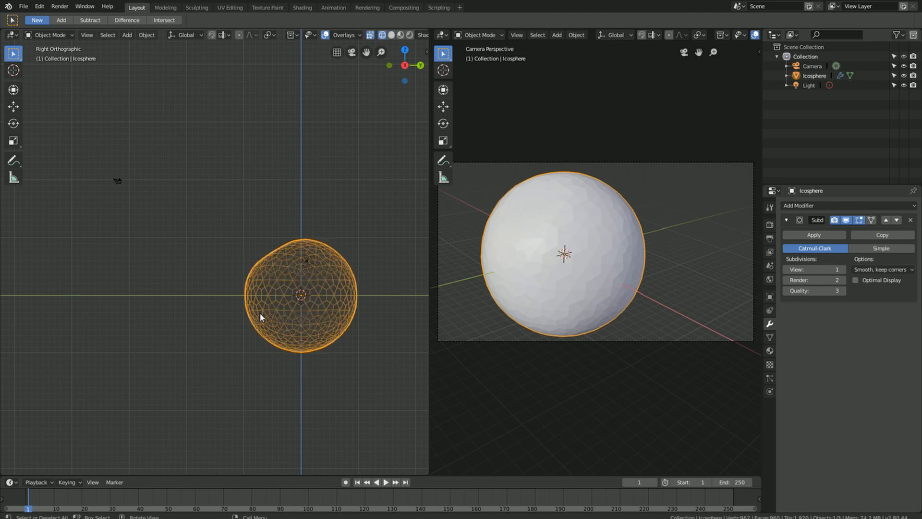
scroll(297, 296, "up", 5)
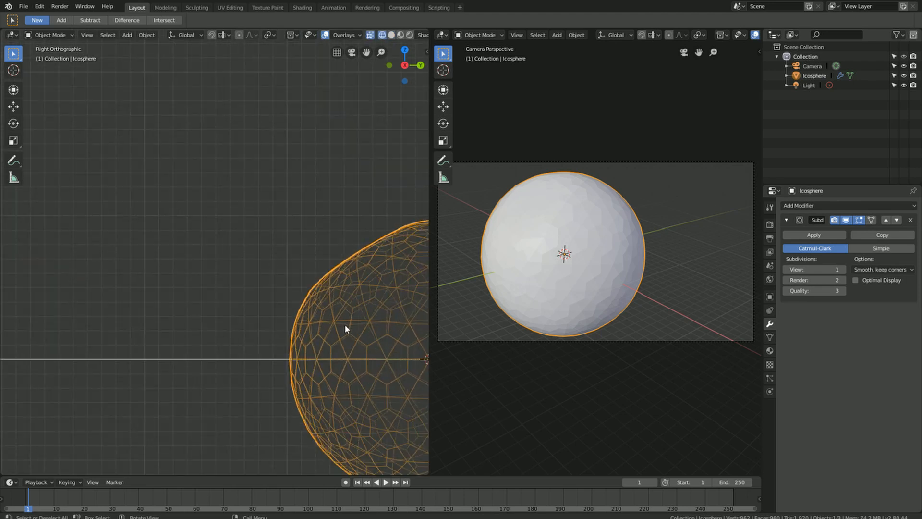
Step: Try viewport subdivision levels 2 and 0 on the ico sphere, and remove the Subdivision Surface modifier
left_click(843, 269)
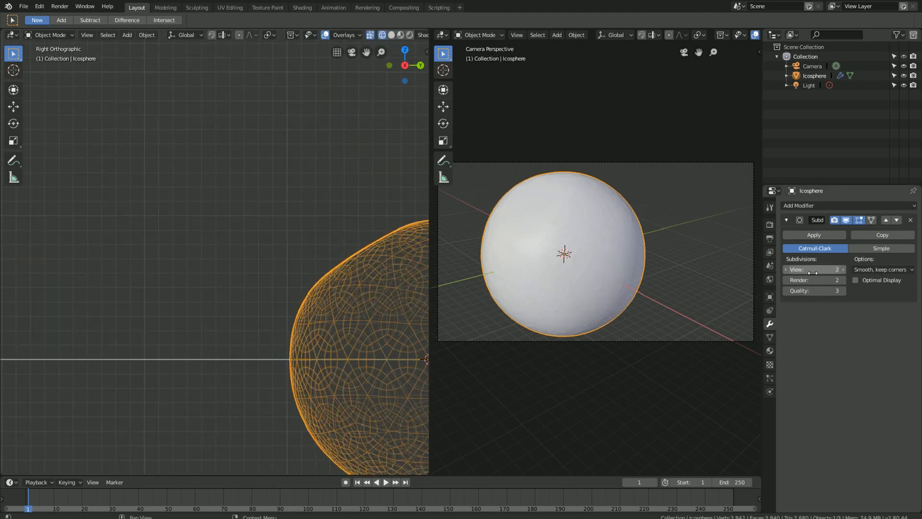
left_click(786, 269)
left_click(785, 269)
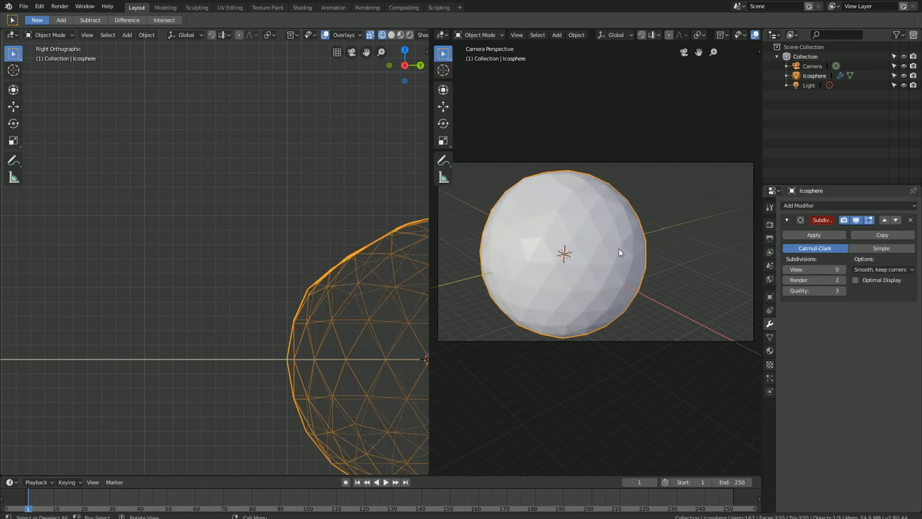
left_click(910, 219)
scroll(365, 296, "down", 4)
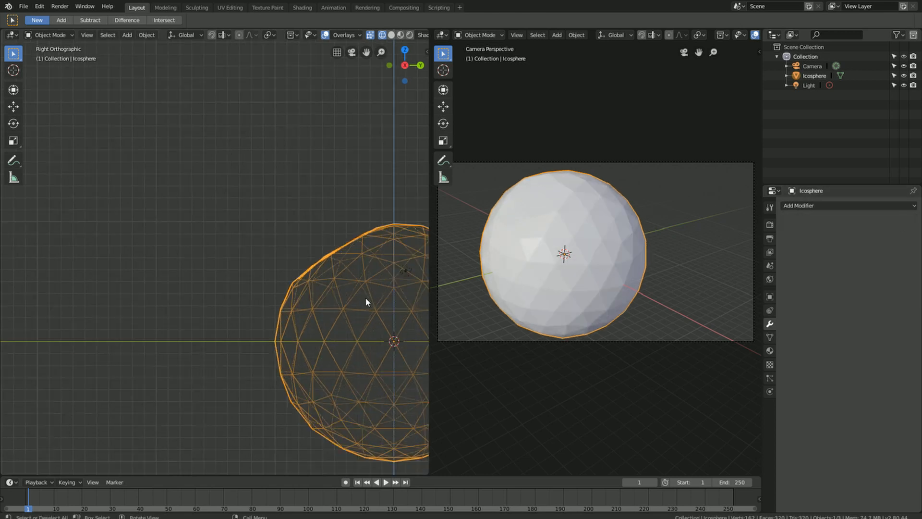
middle_click_drag(403, 263, 303, 246, "shift")
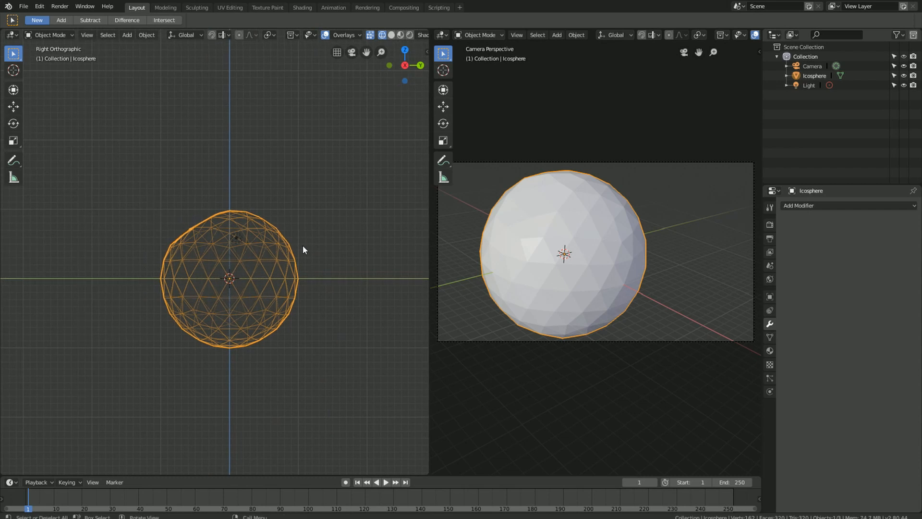
scroll(282, 276, "up", 4)
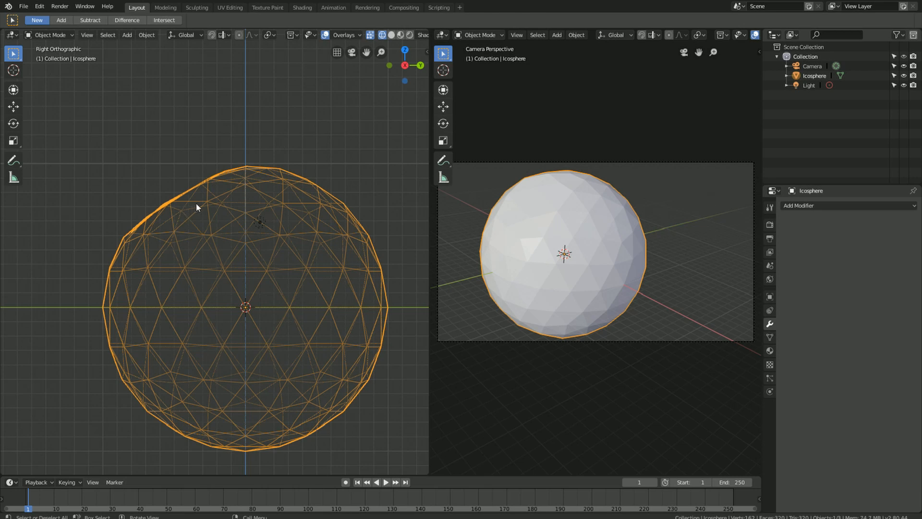
Step: Enable Dyntopo for the ico sphere in the Sculpting workspace and set its detailing to Constant Detail
left_click(197, 7)
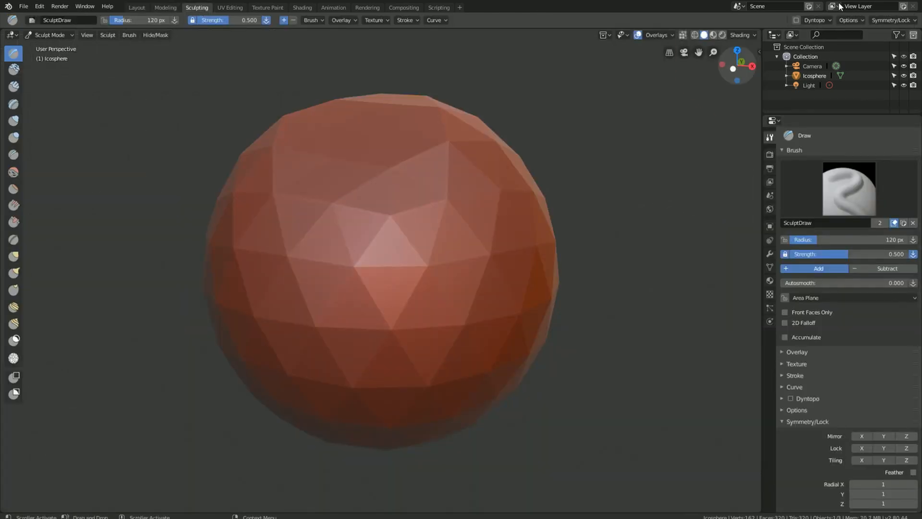
left_click(797, 21)
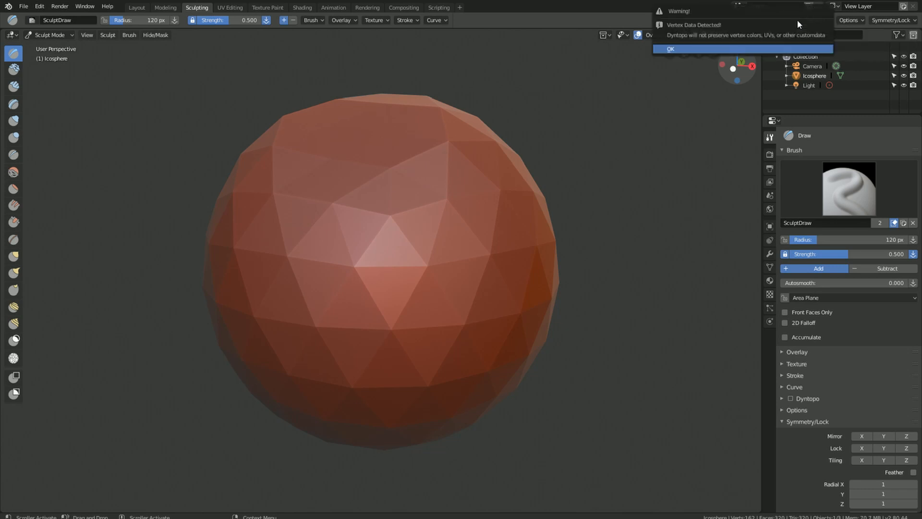
left_click(672, 49)
left_click(830, 20)
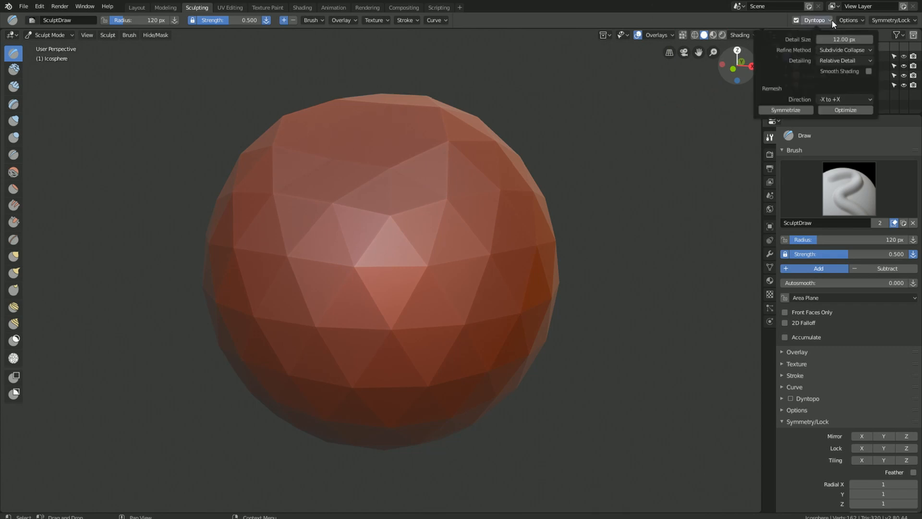
left_click(855, 65)
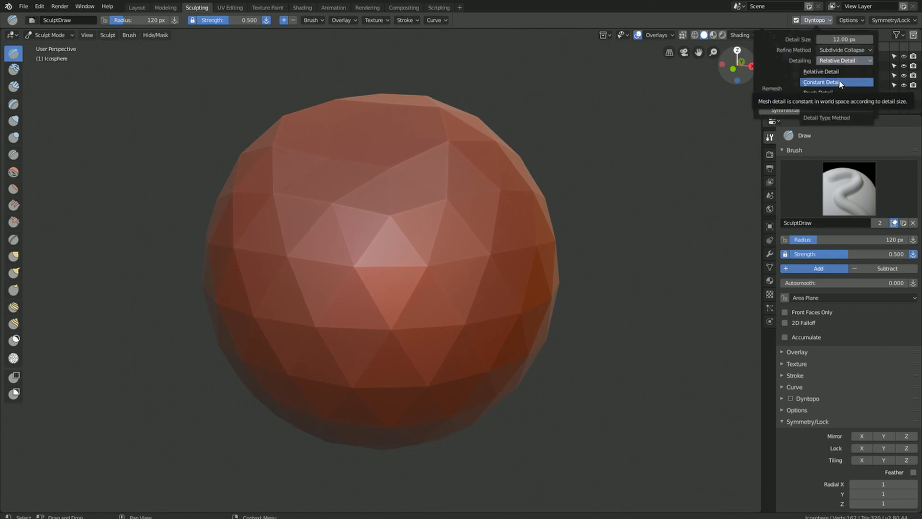
left_click(841, 82)
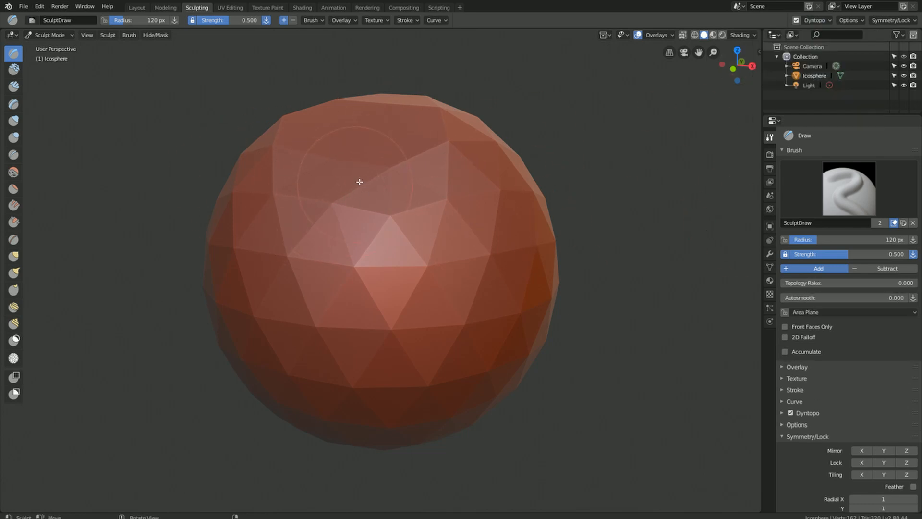
Step: Sculpt a short Draw brush stroke on the flattened upper front of the sphere
middle_click_drag(359, 182, 328, 201)
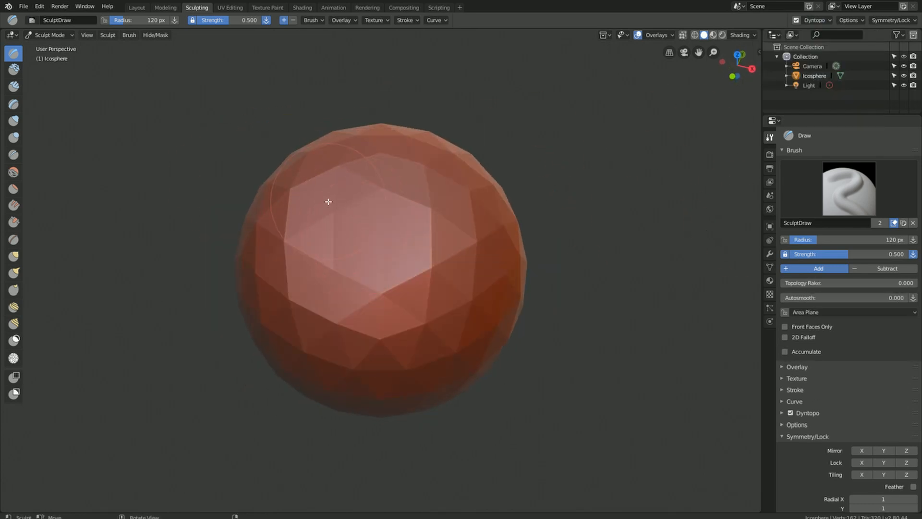
key("KP_7")
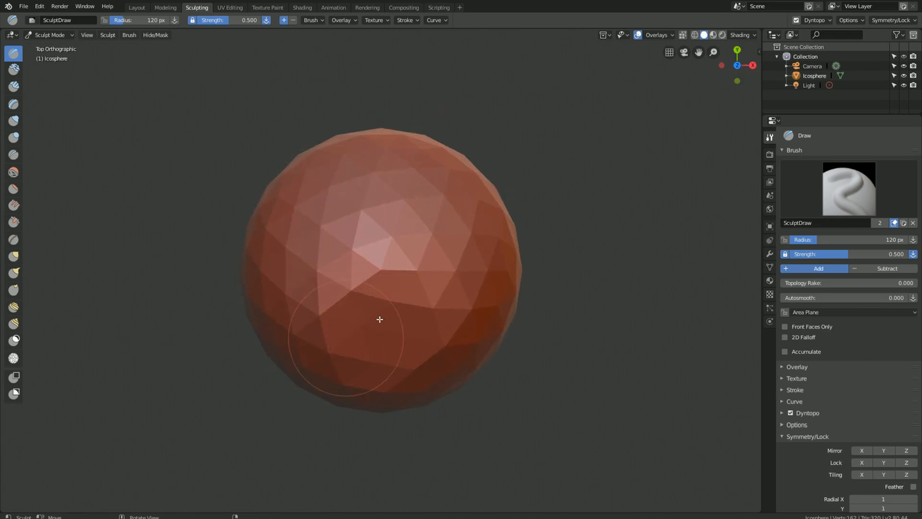
mouse_move(378, 318)
middle_mouse_down()
mouse_move(402, 338)
mouse_move(422, 255)
mouse_move(401, 137)
middle_mouse_up()
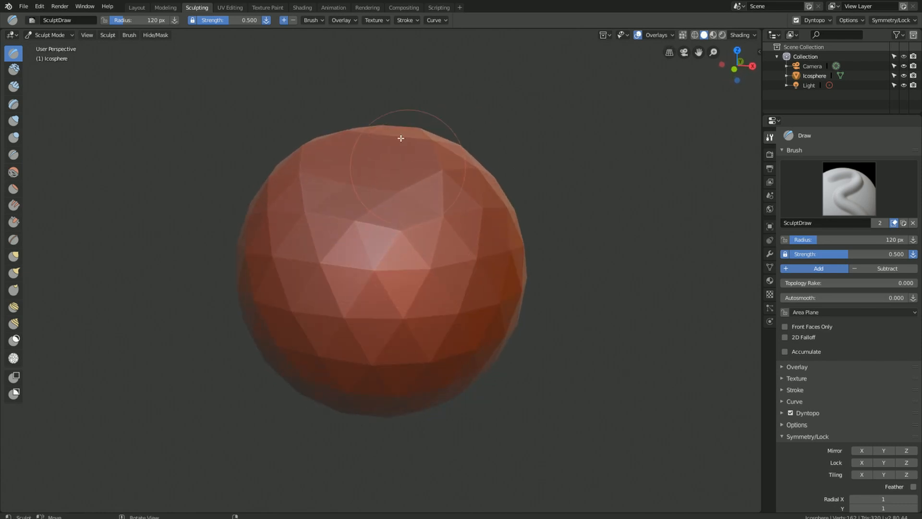
left_click_drag(352, 165, 371, 191)
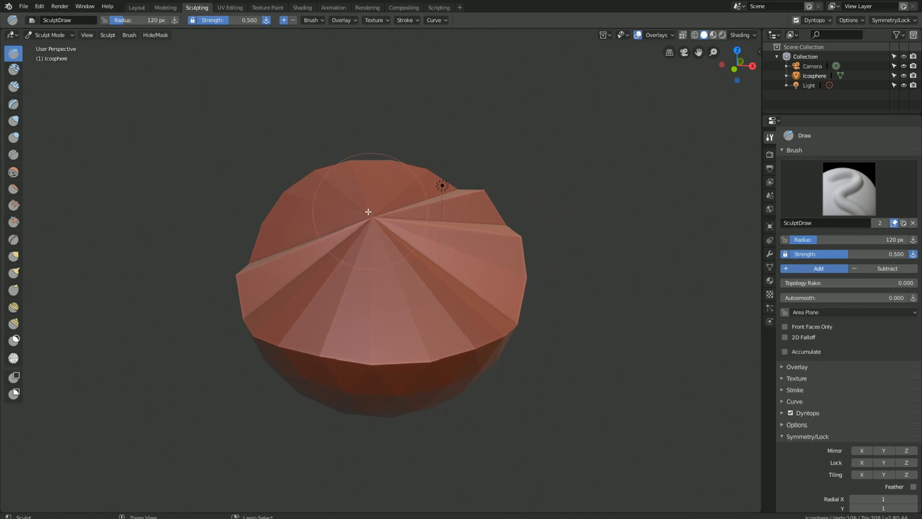
Step: Check the sculpted mesh in Edit Mode, return to Sculpt Mode and undo the Draw stroke
key("Tab")
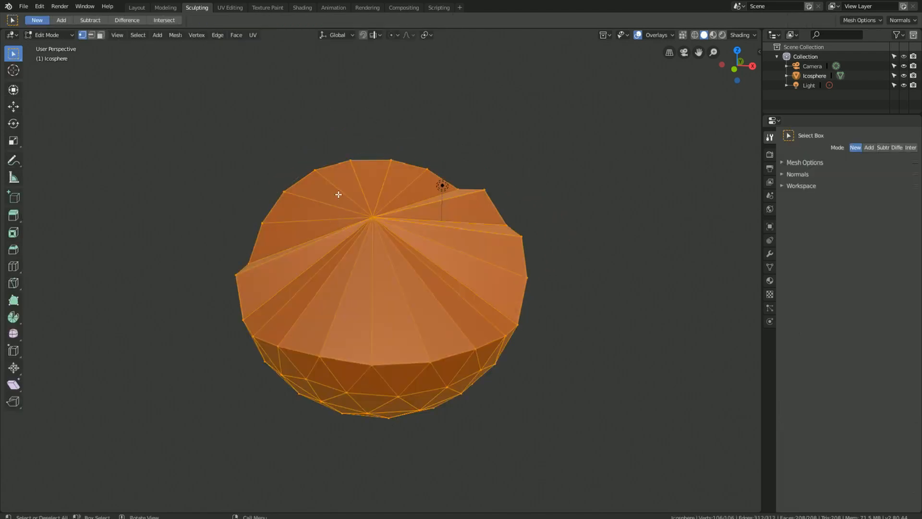
key("Tab")
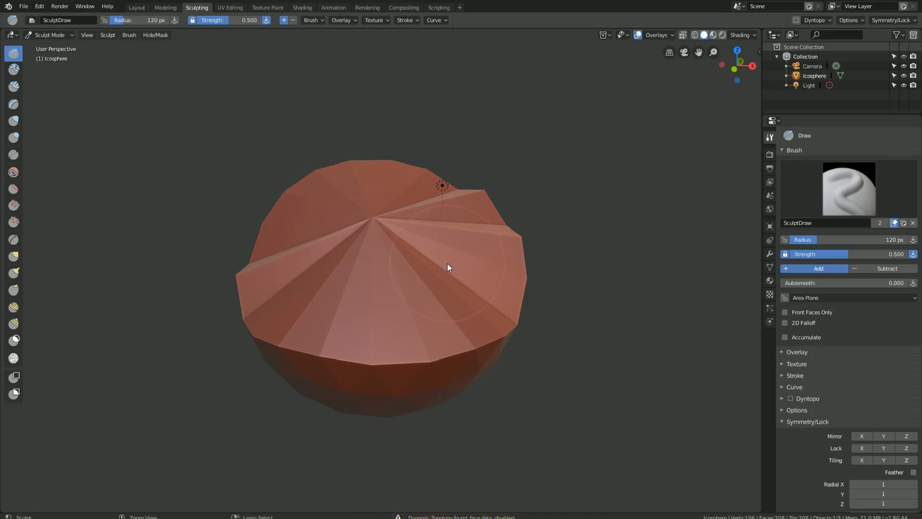
key("ctrl+Tab")
key("ctrl+z")
key("ctrl+z")
key("ctrl+z")
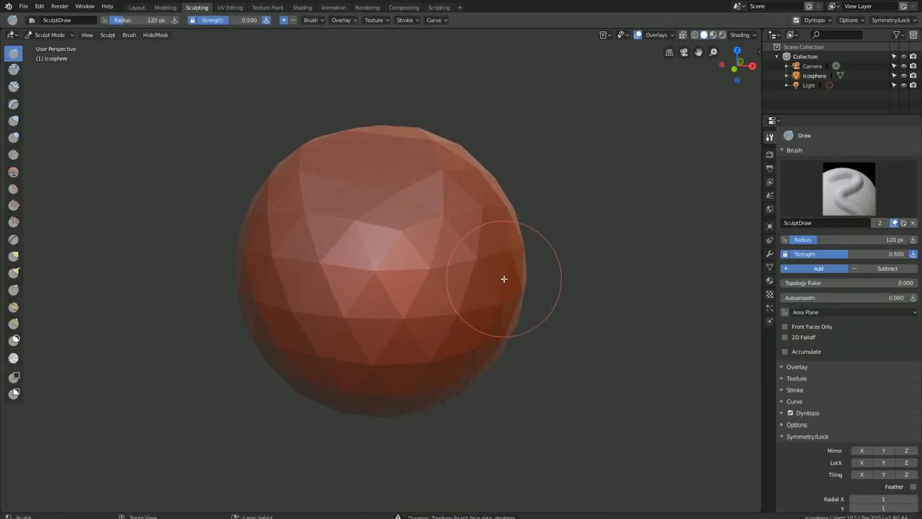
Step: Increase the Dyntopo resolution used for constant detail
left_click(825, 22)
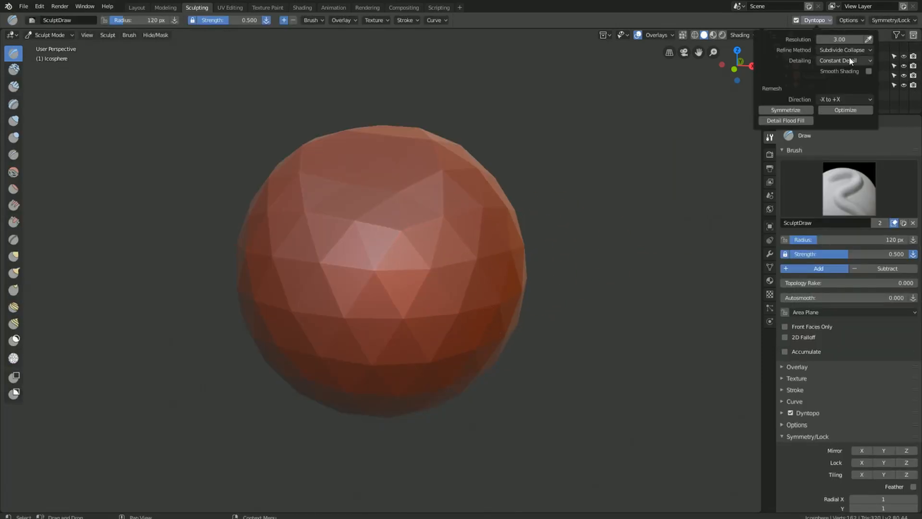
left_click_drag(839, 39, 842, 39)
left_click_drag(843, 40, 845, 40)
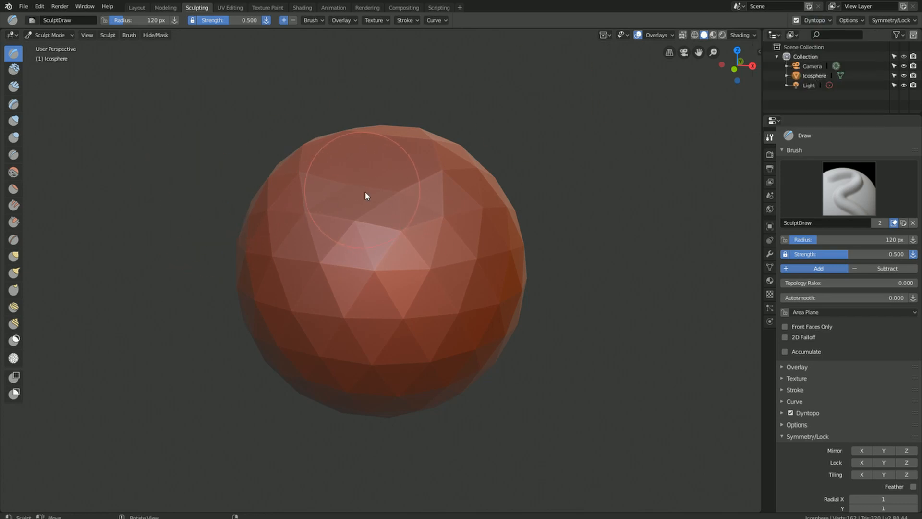
Step: Sculpt the top of the ico sphere flatter with several Draw brush strokes at a 120 px radius
mouse_move(340, 188)
left_mouse_down()
mouse_move(446, 204)
mouse_move(376, 179)
mouse_move(358, 157)
mouse_move(301, 223)
mouse_move(367, 267)
left_mouse_up()
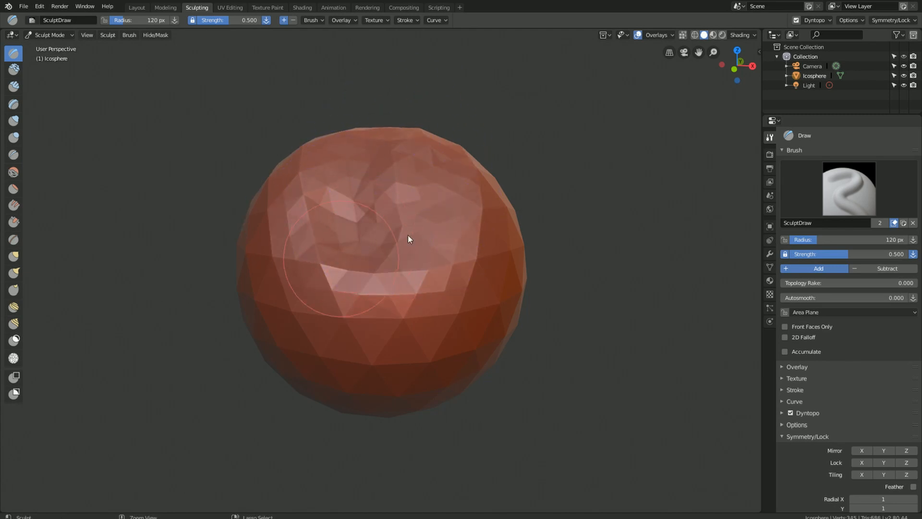
left_click_drag(284, 195, 546, 212)
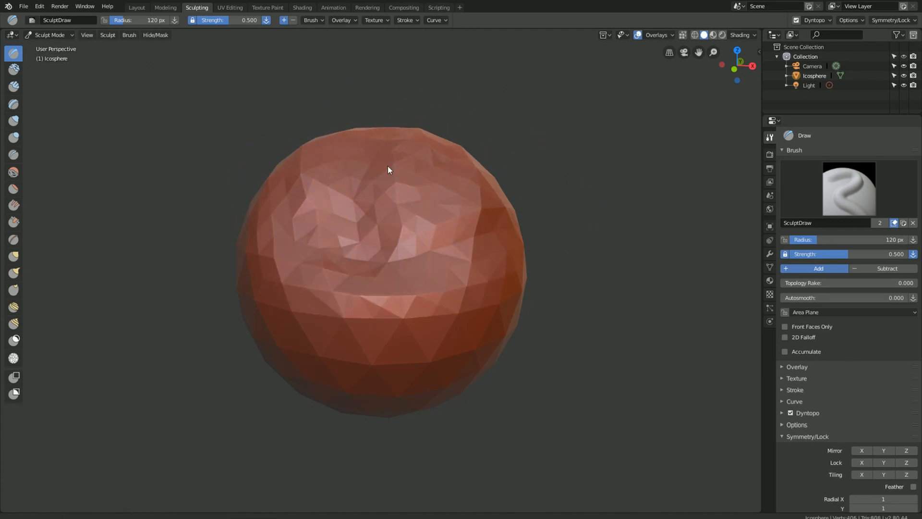
scroll(377, 180, "down", 3)
middle_click_drag(288, 175, 318, 231)
left_click_drag(319, 231, 428, 251)
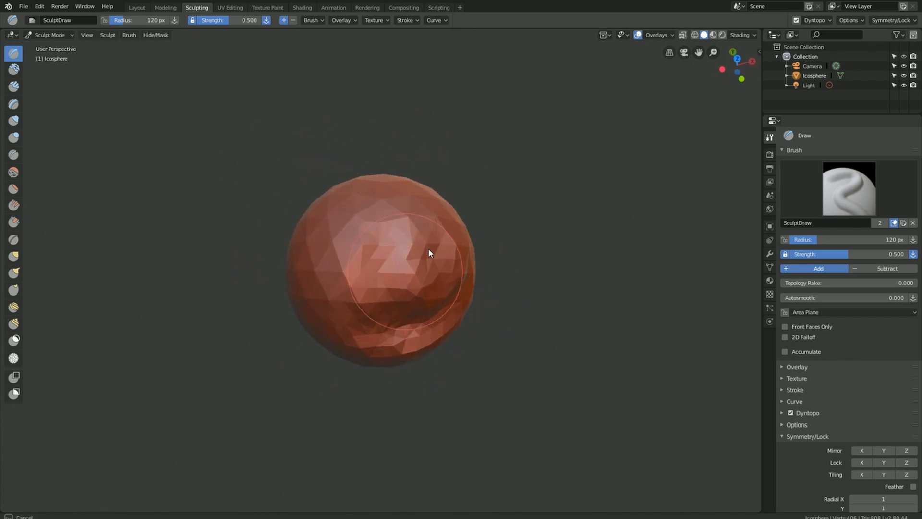
Step: Carve the top of the sphere into a shallow basin with subtractive Draw strokes, leaving a higher back rim
middle_click_drag(428, 251, 330, 270)
mouse_move(330, 270)
left_mouse_down("ctrl")
mouse_move(373, 252)
mouse_move(393, 224)
mouse_move(432, 232)
mouse_move(368, 215)
mouse_move(319, 260)
mouse_move(440, 288)
mouse_move(411, 267)
mouse_move(436, 243)
mouse_move(350, 251)
mouse_move(391, 309)
mouse_move(416, 245)
mouse_move(325, 260)
mouse_move(405, 206)
mouse_move(387, 233)
mouse_move(434, 282)
mouse_move(445, 274)
mouse_move(378, 323)
mouse_move(333, 310)
mouse_move(354, 247)
mouse_move(342, 222)
mouse_move(370, 315)
mouse_move(422, 195)
mouse_move(350, 311)
mouse_move(474, 265)
mouse_move(374, 237)
left_mouse_up("ctrl")
mouse_move(465, 318)
middle_mouse_down()
mouse_move(428, 264)
mouse_move(391, 274)
mouse_move(415, 226)
middle_mouse_up()
mouse_move(415, 227)
left_mouse_down("ctrl")
mouse_move(441, 251)
mouse_move(442, 278)
mouse_move(409, 212)
mouse_move(442, 237)
mouse_move(433, 209)
mouse_move(391, 212)
left_mouse_up("ctrl")
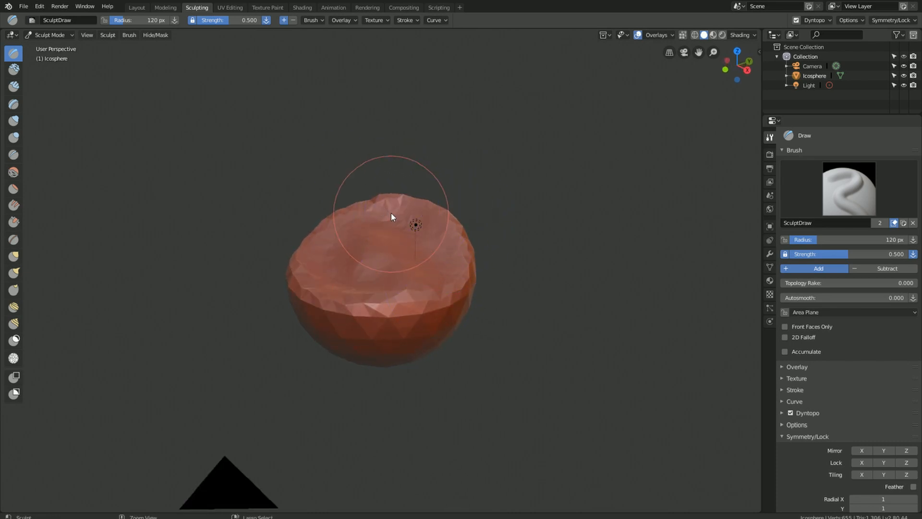
Step: Reduce the Draw brush radius to 56 px and start raising a bump on the back-left rim of the basin
middle_click_drag(391, 212, 387, 204)
key("f")
left_click(403, 240)
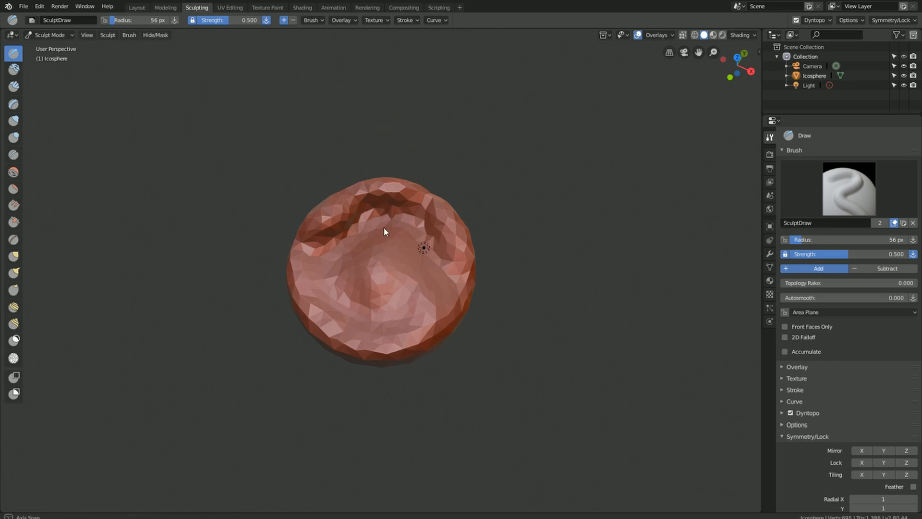
mouse_move(383, 226)
middle_mouse_down()
mouse_move(419, 182)
mouse_move(414, 208)
middle_mouse_up()
mouse_move(451, 233)
middle_mouse_down()
mouse_move(402, 249)
mouse_move(451, 252)
mouse_move(410, 244)
mouse_move(423, 194)
mouse_move(413, 208)
mouse_move(399, 193)
mouse_move(430, 178)
mouse_move(411, 142)
mouse_move(457, 146)
mouse_move(455, 181)
mouse_move(311, 174)
middle_mouse_up()
mouse_move(311, 175)
left_mouse_down()
mouse_move(279, 183)
mouse_move(297, 156)
left_mouse_up()
Step: Build up the back-left knob further and extend the raised rim along the back right edge of the basin
mouse_move(298, 155)
middle_mouse_down()
mouse_move(456, 139)
mouse_move(426, 118)
middle_mouse_up()
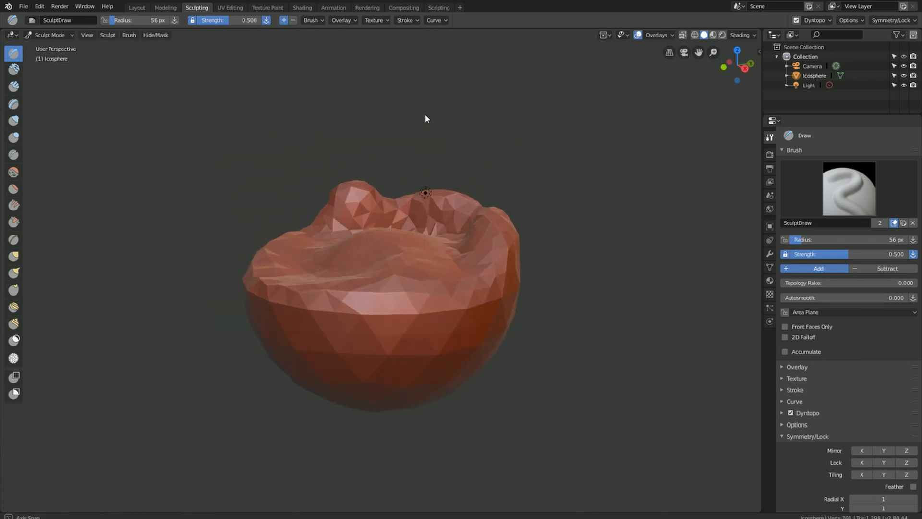
mouse_move(333, 207)
left_mouse_down()
mouse_move(280, 240)
mouse_move(354, 181)
left_mouse_up()
mouse_move(354, 181)
middle_mouse_down()
mouse_move(401, 199)
mouse_move(411, 166)
middle_mouse_up()
left_click_drag(411, 165, 481, 193)
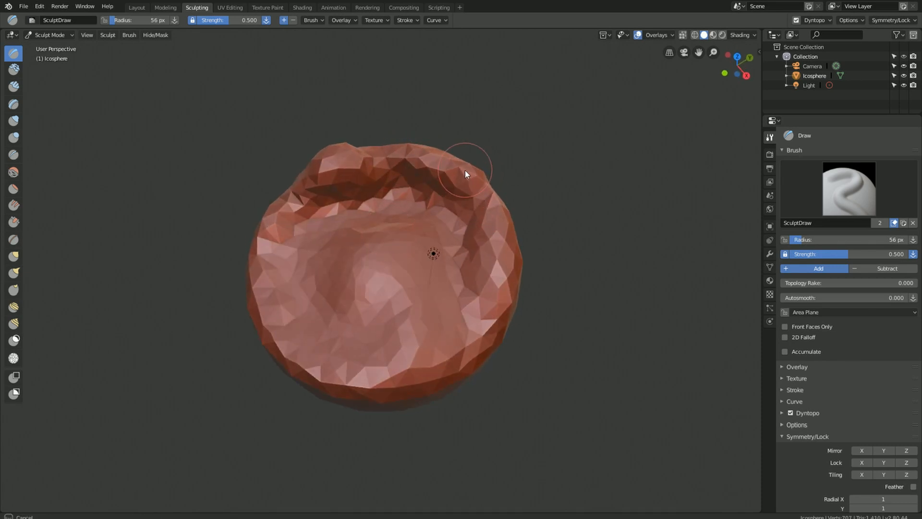
Step: Check the Dyntopo settings and raise the middle of the back rim and the knob beside it into higher peaks
left_click(826, 20)
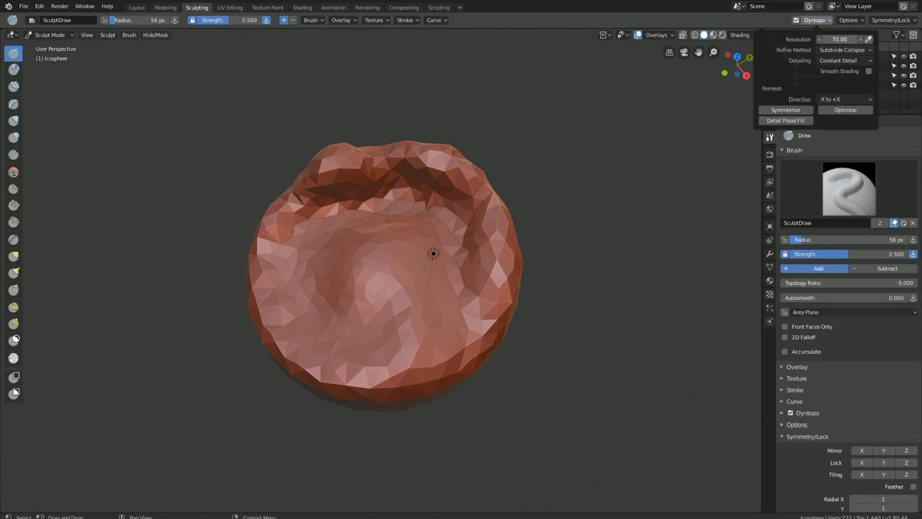
middle_click_drag(309, 216, 429, 139)
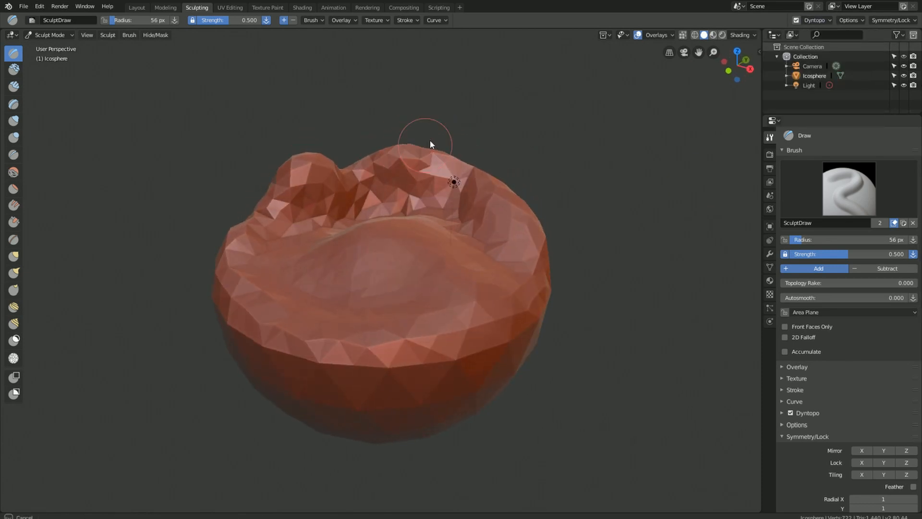
mouse_move(430, 139)
left_mouse_down()
mouse_move(372, 127)
mouse_move(437, 153)
mouse_move(403, 151)
left_mouse_up()
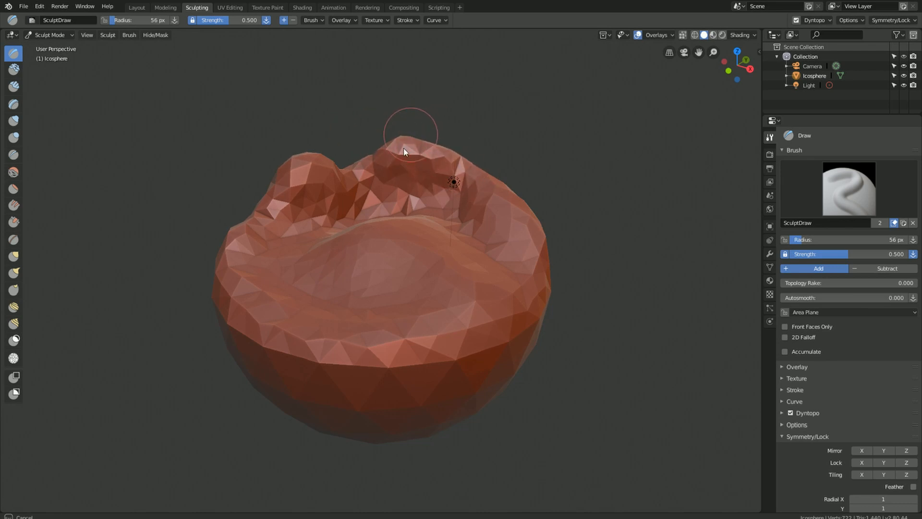
mouse_move(302, 158)
left_mouse_down()
mouse_move(301, 148)
mouse_move(330, 151)
mouse_move(304, 150)
left_mouse_up()
mouse_move(304, 150)
middle_mouse_down()
mouse_move(357, 167)
mouse_move(330, 191)
middle_mouse_up()
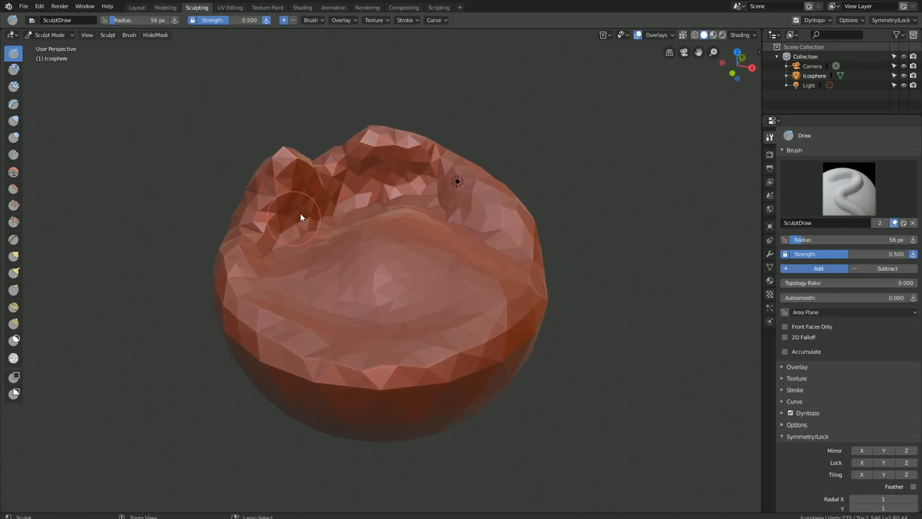
Step: Carve along the inner side of the raised rim and build up its upper edge with additive Draw strokes
mouse_move(308, 203)
left_mouse_down("ctrl")
mouse_move(433, 190)
mouse_move(457, 175)
left_mouse_up("ctrl")
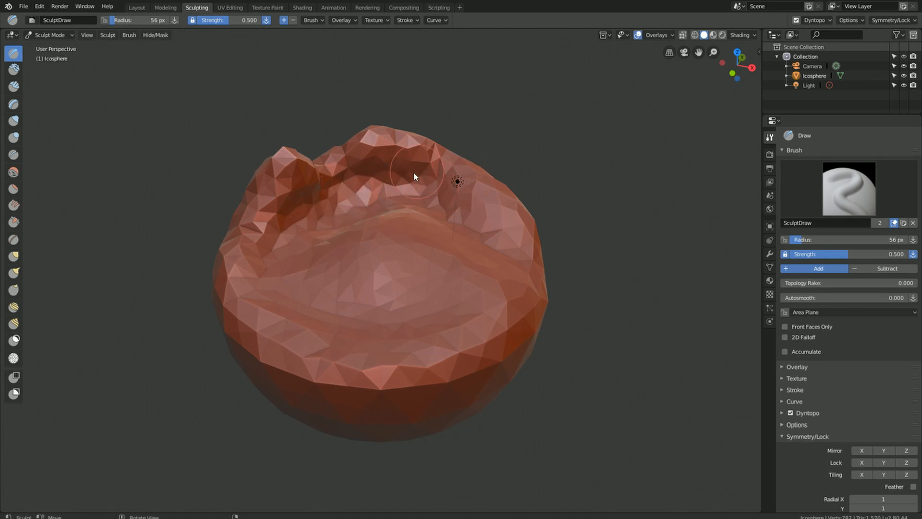
middle_click_drag(432, 168, 502, 111)
mouse_move(399, 153)
left_mouse_down()
mouse_move(416, 145)
mouse_move(413, 137)
mouse_move(381, 140)
left_mouse_up()
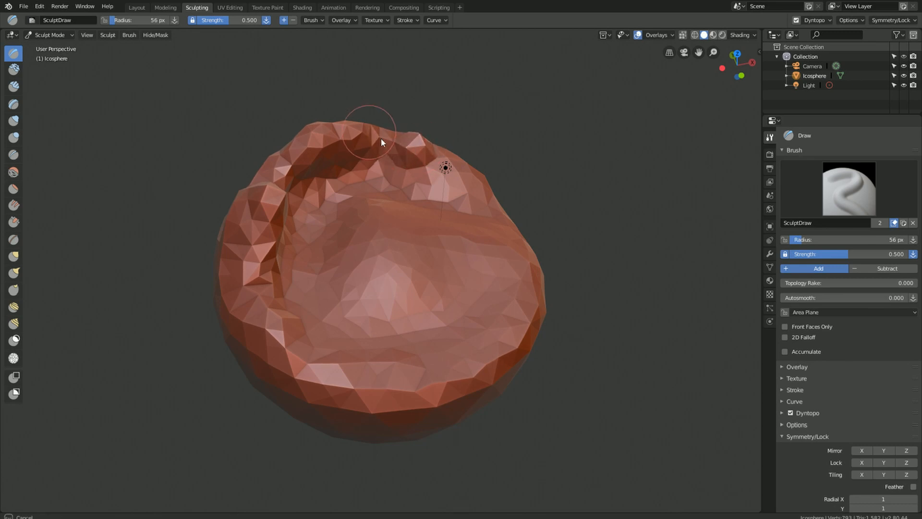
left_click_drag(454, 168, 317, 124)
mouse_move(316, 123)
middle_mouse_down()
mouse_move(422, 185)
mouse_move(355, 181)
mouse_move(622, 129)
middle_mouse_up()
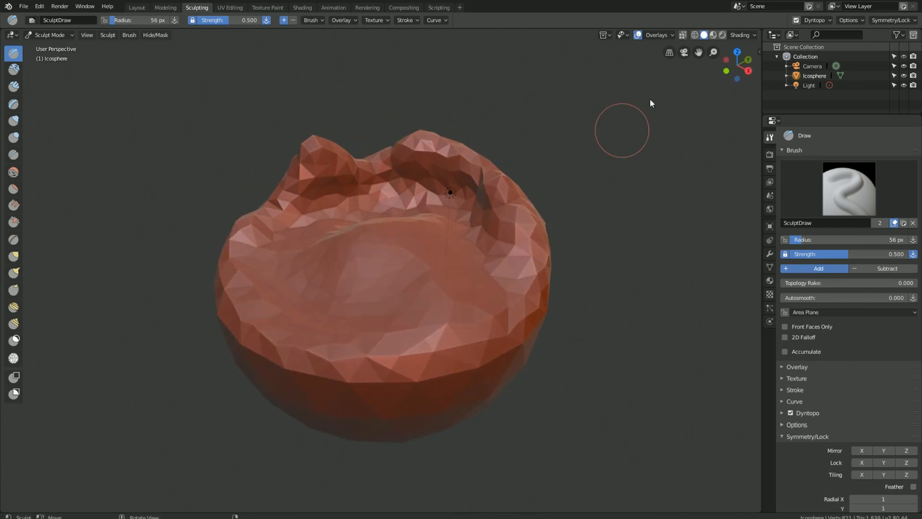
Step: Lower the Dyntopo constant detail resolution to 30
left_click(817, 21)
left_click_drag(838, 40, 829, 39)
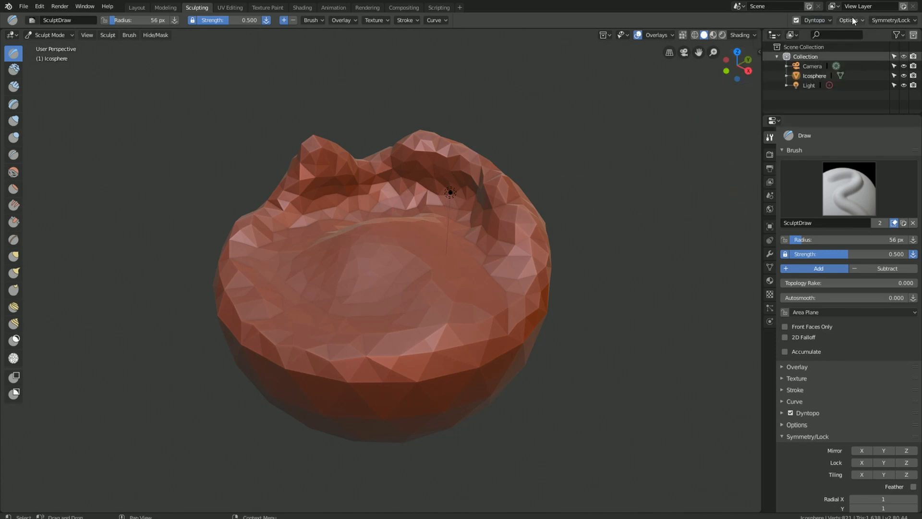
left_click(814, 21)
left_click_drag(838, 40, 838, 40)
Step: Enlarge the Draw brush radius to 147 px and rework the basin floor at the coarser detail
key("f")
left_click(303, 298)
mouse_move(303, 297)
middle_mouse_down()
mouse_move(396, 246)
mouse_move(321, 278)
middle_mouse_up()
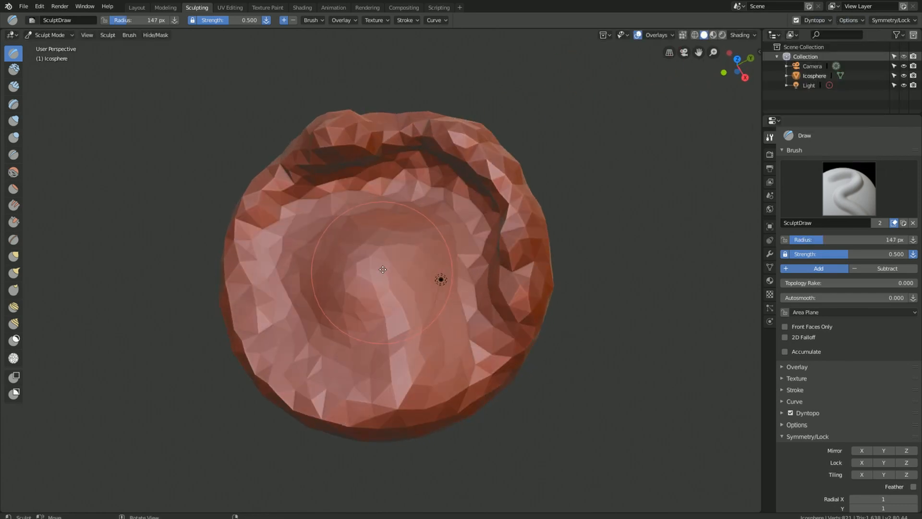
key("ctrl+z")
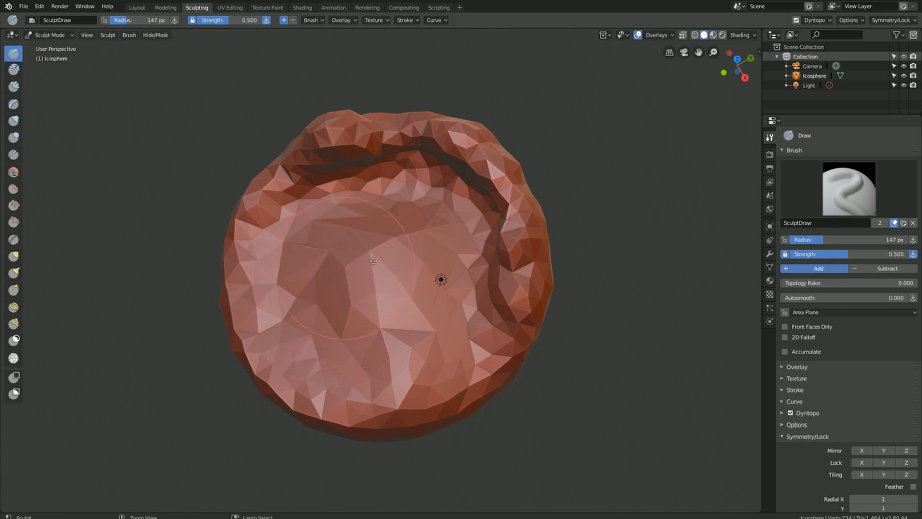
Step: Set the Dyntopo resolution to 50 and resculpt the middle of the basin floor with the large Draw brush
left_click(815, 20)
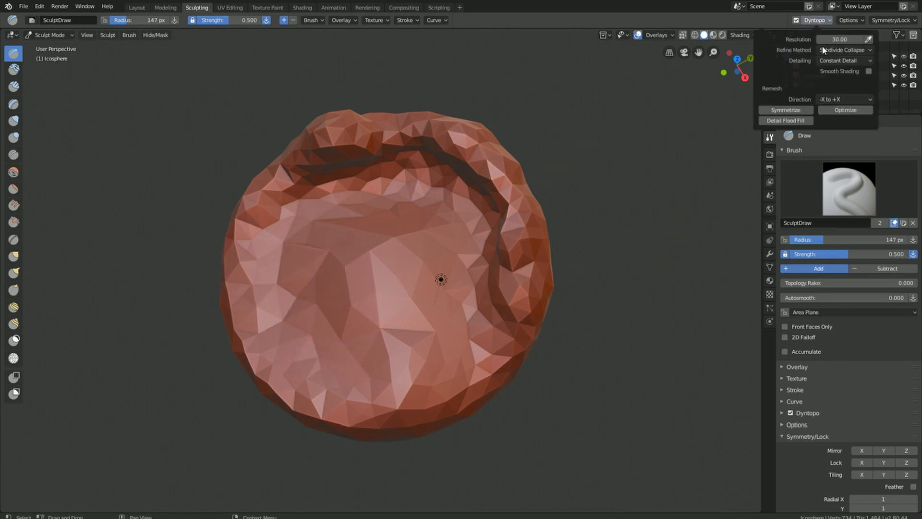
left_click(844, 39)
type("50")
key("Return")
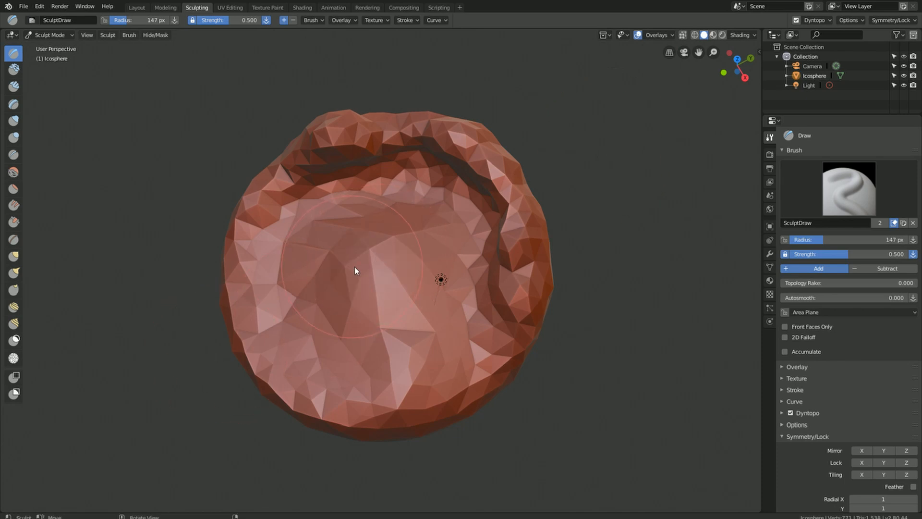
mouse_move(354, 267)
left_mouse_down()
mouse_move(399, 255)
mouse_move(346, 286)
mouse_move(384, 288)
left_mouse_up()
mouse_move(419, 292)
middle_mouse_down()
mouse_move(432, 238)
mouse_move(611, 286)
middle_mouse_up()
mouse_move(393, 253)
middle_mouse_down()
mouse_move(457, 240)
mouse_move(396, 269)
middle_mouse_up()
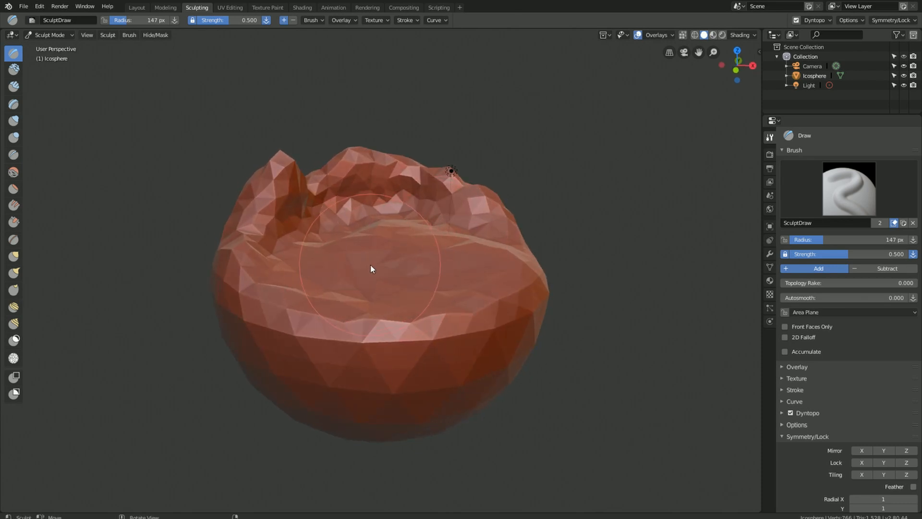
Step: Set the Draw brush radius to 69 px and sculpt along the foot of the back wall where it meets the floor
key("f")
left_click(331, 276)
middle_click_drag(331, 276, 385, 229)
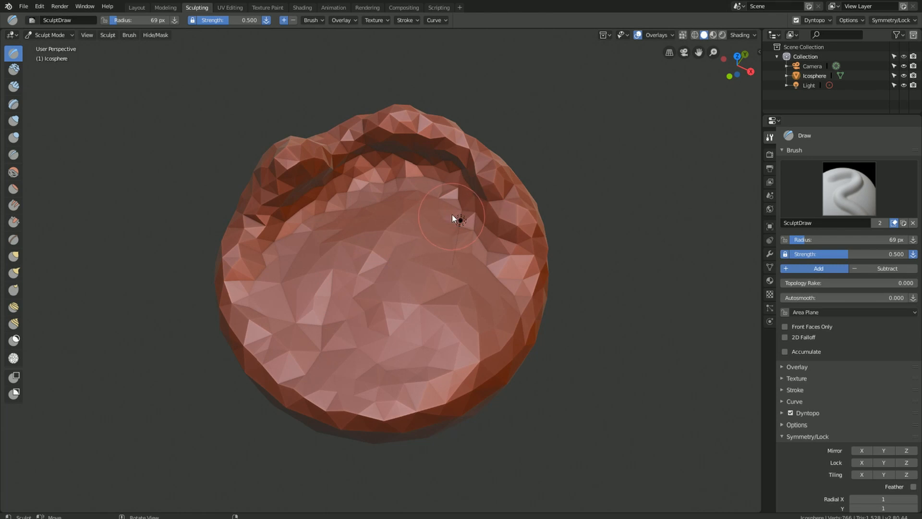
middle_click_drag(456, 218, 461, 237)
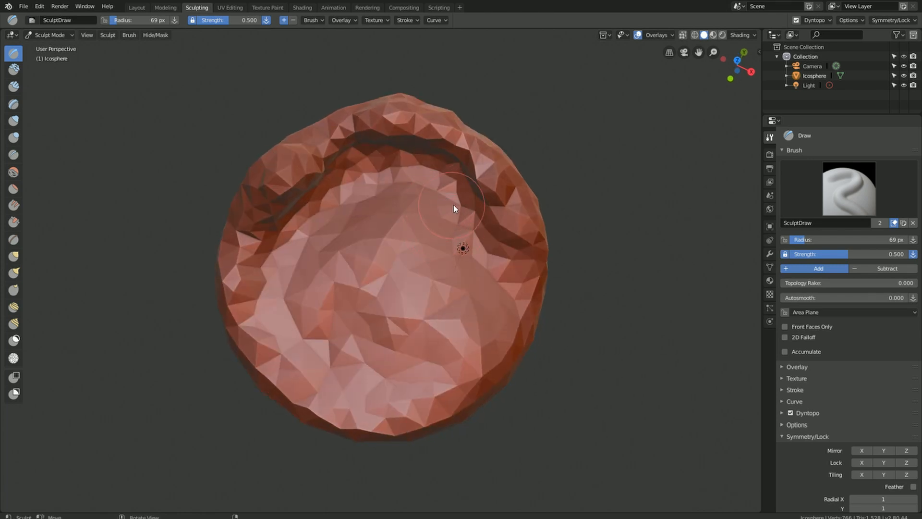
scroll(443, 201, "up", 1)
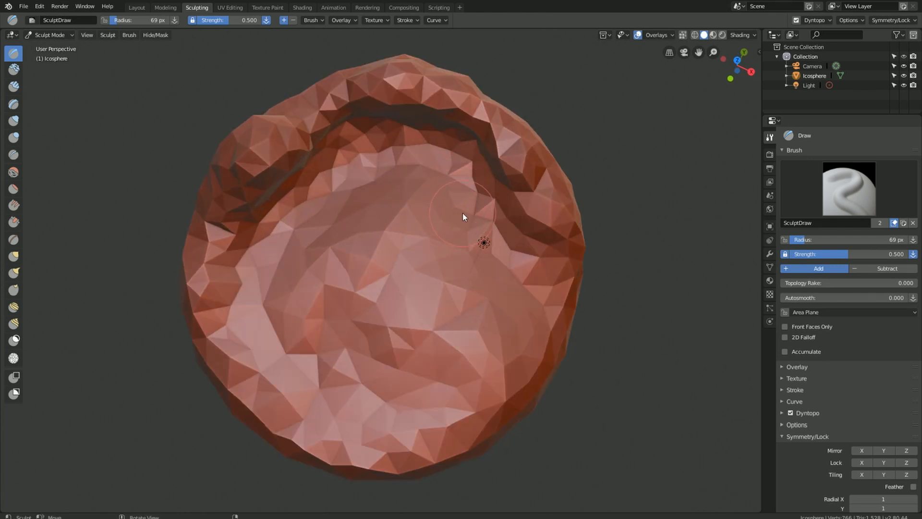
mouse_move(463, 215)
left_mouse_down()
mouse_move(459, 205)
mouse_move(467, 212)
left_mouse_up()
mouse_move(406, 177)
left_mouse_down()
mouse_move(449, 188)
mouse_move(353, 198)
mouse_move(466, 207)
mouse_move(380, 172)
mouse_move(287, 227)
mouse_move(307, 212)
mouse_move(503, 209)
mouse_move(307, 220)
mouse_move(300, 234)
mouse_move(486, 204)
mouse_move(499, 211)
left_mouse_up()
Step: Carve a groove along the foot of the left and back walls with subtractive Draw strokes
mouse_move(464, 318)
middle_mouse_down()
mouse_move(467, 246)
mouse_move(346, 278)
middle_mouse_up()
mouse_move(281, 244)
left_mouse_down("ctrl")
mouse_move(259, 298)
mouse_move(284, 243)
mouse_move(278, 315)
left_mouse_up("ctrl")
mouse_move(271, 260)
left_mouse_down("ctrl")
mouse_move(258, 277)
mouse_move(326, 213)
mouse_move(396, 200)
mouse_move(382, 188)
left_mouse_up("ctrl")
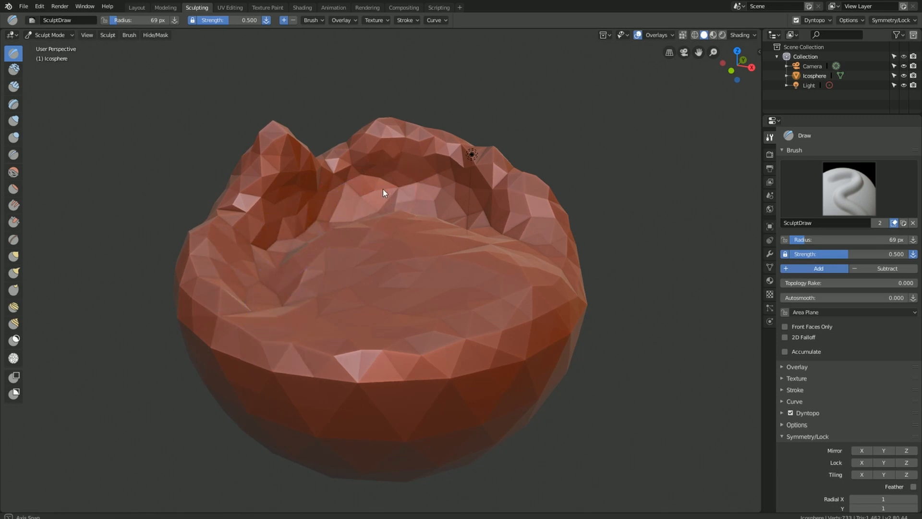
mouse_move(382, 189)
middle_mouse_down()
mouse_move(405, 230)
mouse_move(447, 189)
middle_mouse_up()
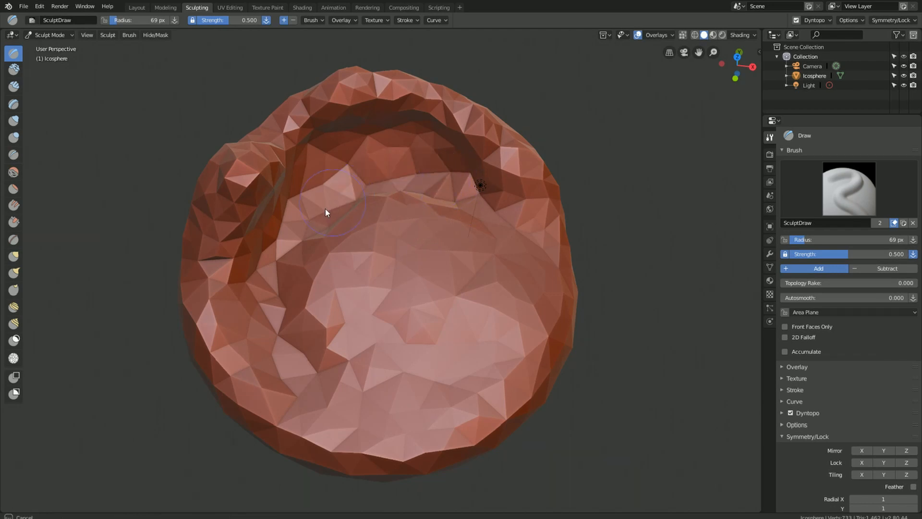
mouse_move(317, 269)
left_mouse_down("ctrl")
mouse_move(294, 313)
mouse_move(284, 271)
mouse_move(296, 354)
mouse_move(298, 246)
mouse_move(384, 154)
mouse_move(468, 190)
left_mouse_up("ctrl")
Step: Extend the carved groove through the front-left edge of the basin to form a notch in the rim
mouse_move(468, 190)
middle_mouse_down()
mouse_move(436, 350)
mouse_move(440, 326)
mouse_move(412, 329)
mouse_move(415, 366)
mouse_move(403, 356)
middle_mouse_up()
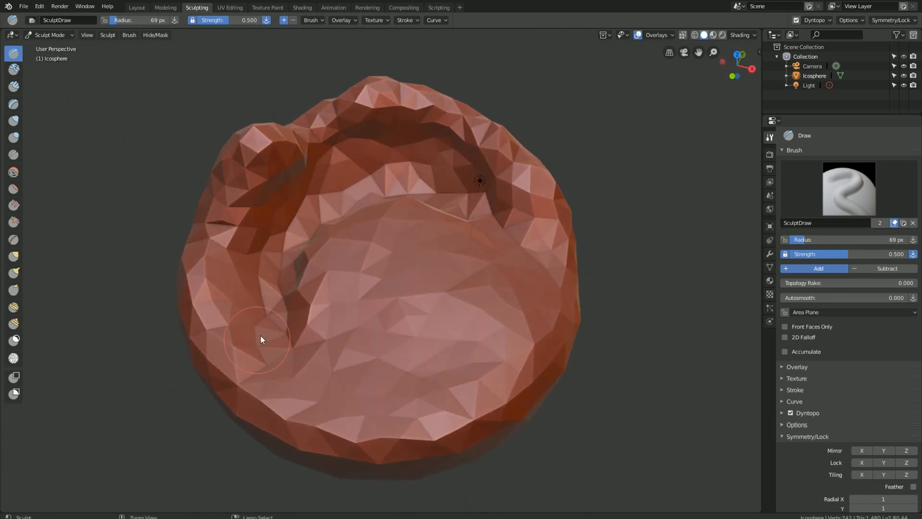
mouse_move(255, 415)
left_mouse_down("ctrl")
mouse_move(267, 302)
mouse_move(269, 405)
mouse_move(262, 323)
mouse_move(277, 344)
mouse_move(267, 387)
mouse_move(274, 264)
mouse_move(273, 417)
left_mouse_up("ctrl")
mouse_move(274, 418)
middle_mouse_down()
mouse_move(326, 301)
mouse_move(299, 313)
middle_mouse_up()
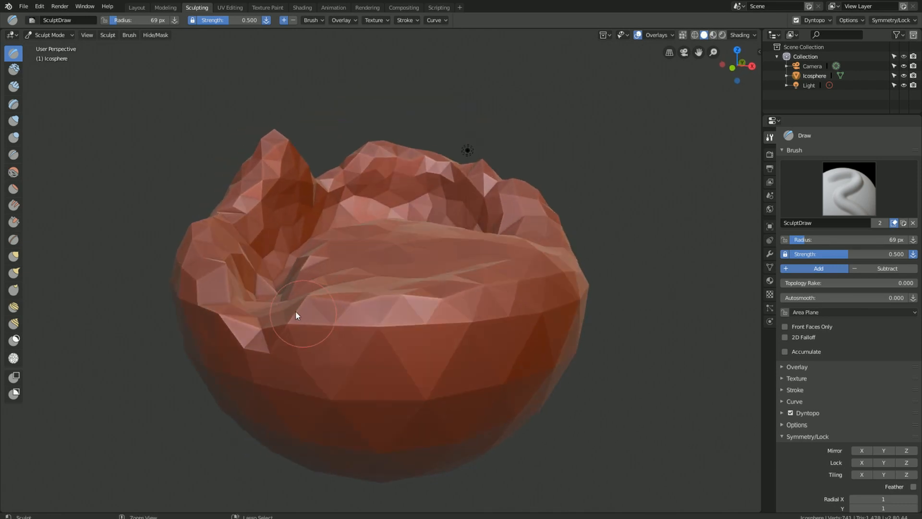
mouse_move(298, 312)
left_mouse_down("ctrl")
mouse_move(263, 305)
mouse_move(270, 283)
left_mouse_up("ctrl")
mouse_move(267, 302)
middle_mouse_down()
mouse_move(298, 301)
mouse_move(282, 303)
middle_mouse_up()
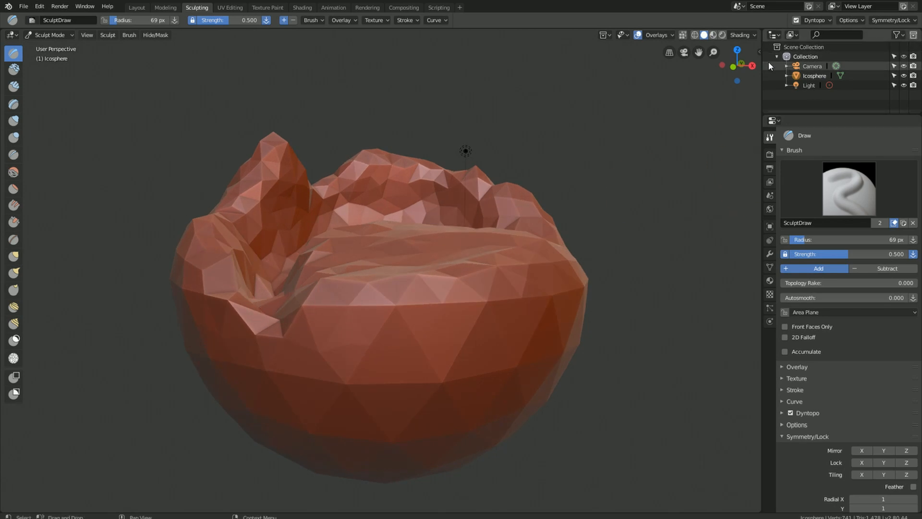
Step: Show the 3D viewport's sidebar with the ico sphere's transform values
left_click(758, 52)
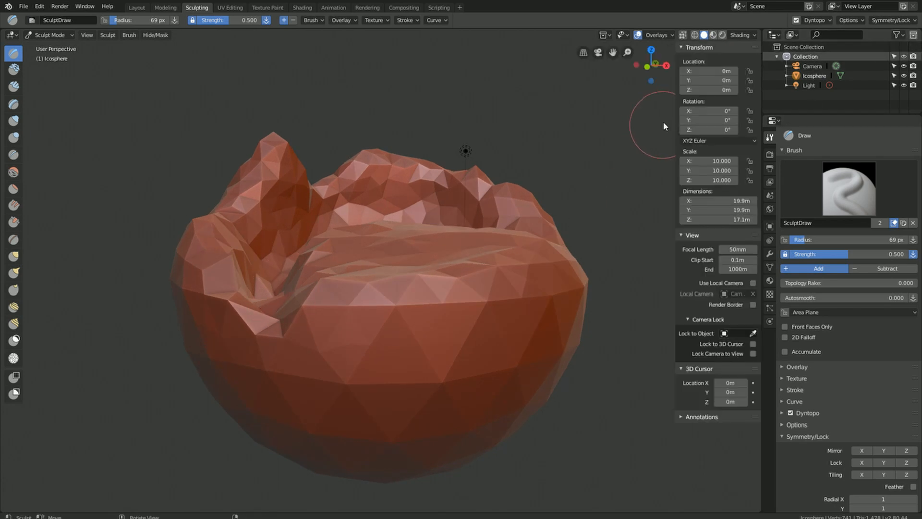
mouse_move(524, 196)
middle_mouse_down()
mouse_move(484, 220)
mouse_move(498, 274)
middle_mouse_up()
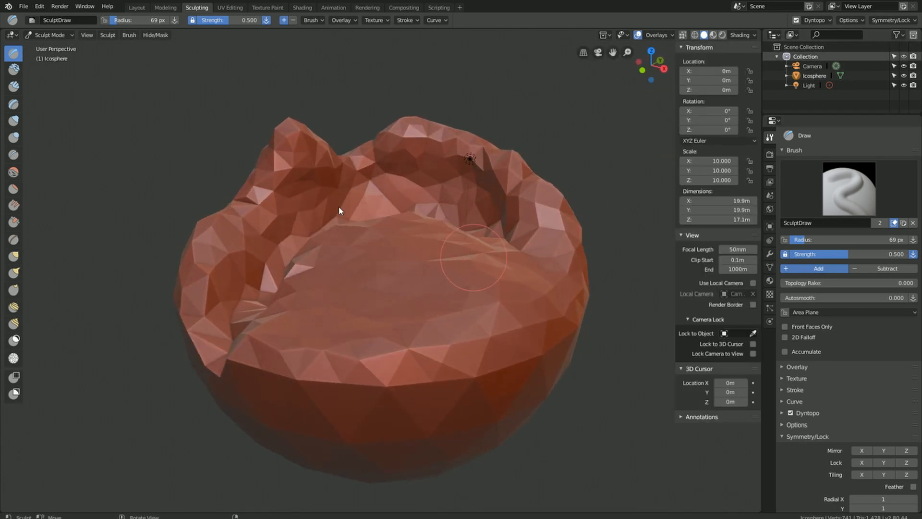
Step: Smooth the basin floor with the Smooth brush at a 177 px radius
left_click(15, 173)
key("f")
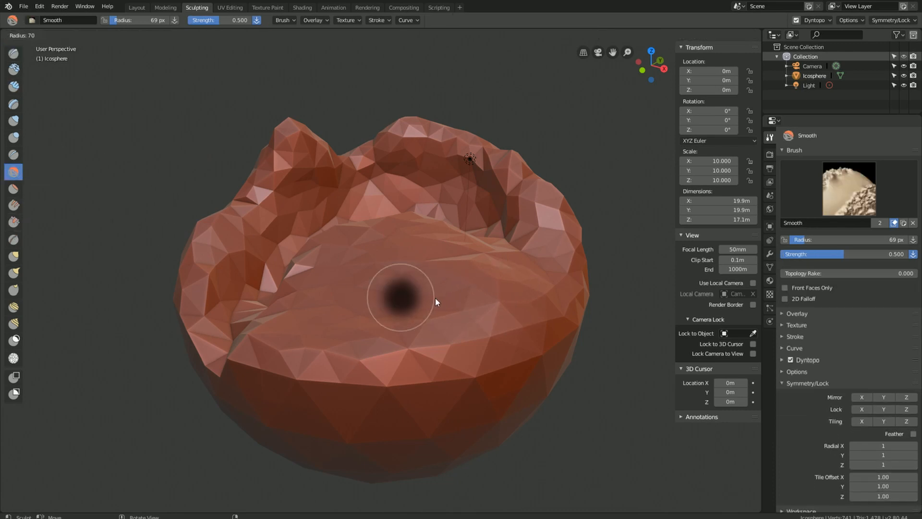
left_click(486, 304)
mouse_move(485, 304)
middle_mouse_down()
mouse_move(449, 244)
mouse_move(442, 319)
middle_mouse_up()
mouse_move(442, 318)
left_mouse_down()
mouse_move(397, 270)
mouse_move(379, 375)
mouse_move(496, 359)
mouse_move(463, 370)
mouse_move(333, 372)
mouse_move(368, 275)
mouse_move(410, 251)
mouse_move(385, 315)
left_mouse_up()
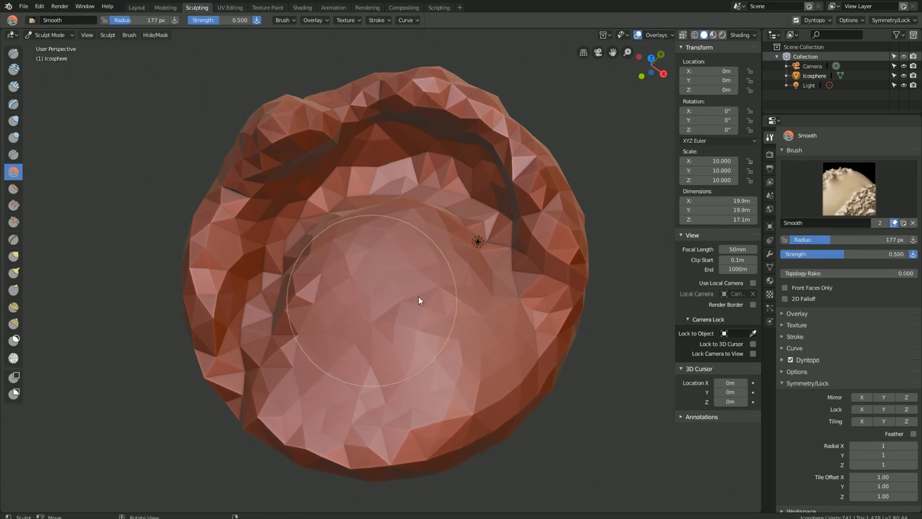
mouse_move(471, 302)
middle_mouse_down()
mouse_move(509, 238)
mouse_move(490, 254)
middle_mouse_up()
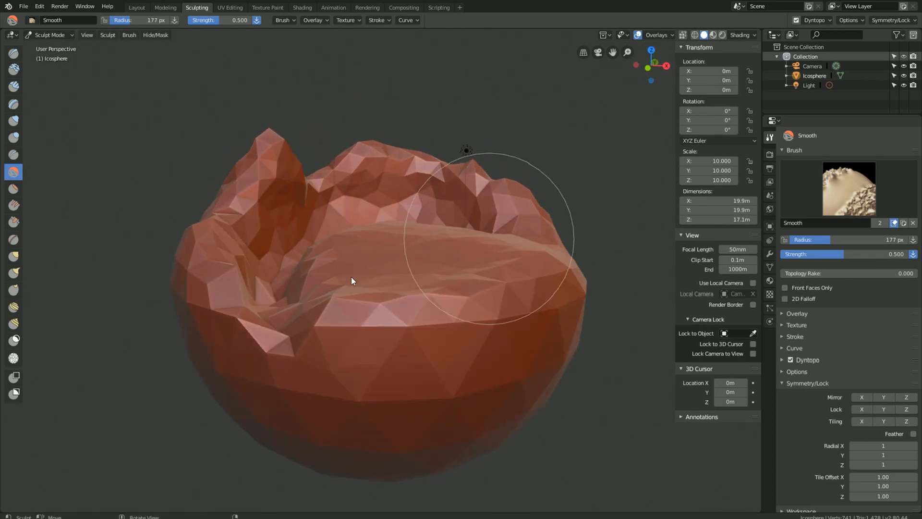
Step: Return to the Draw brush and expand the Annotations section of the sidebar
left_click(13, 54)
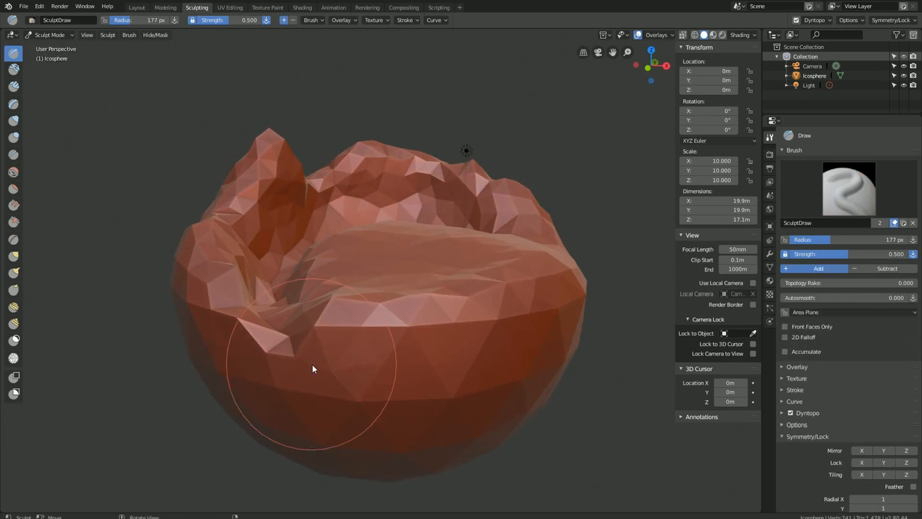
left_click(689, 419)
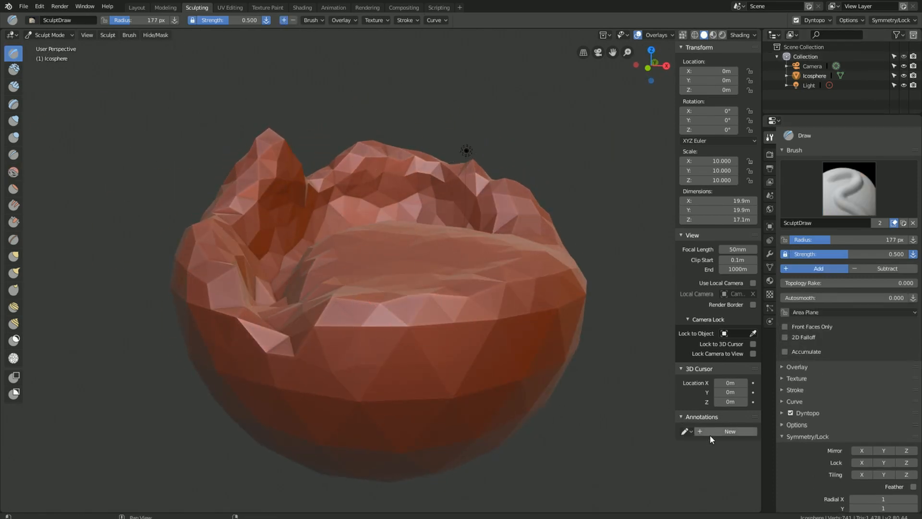
Step: Add a new annotation layer and hide the 3D viewport's sidebar
left_click(709, 434)
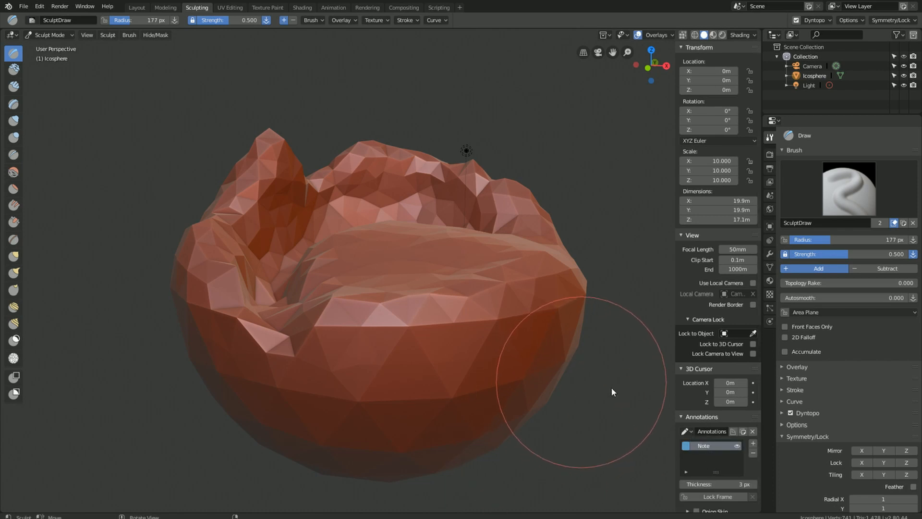
scroll(730, 458, "down", 1)
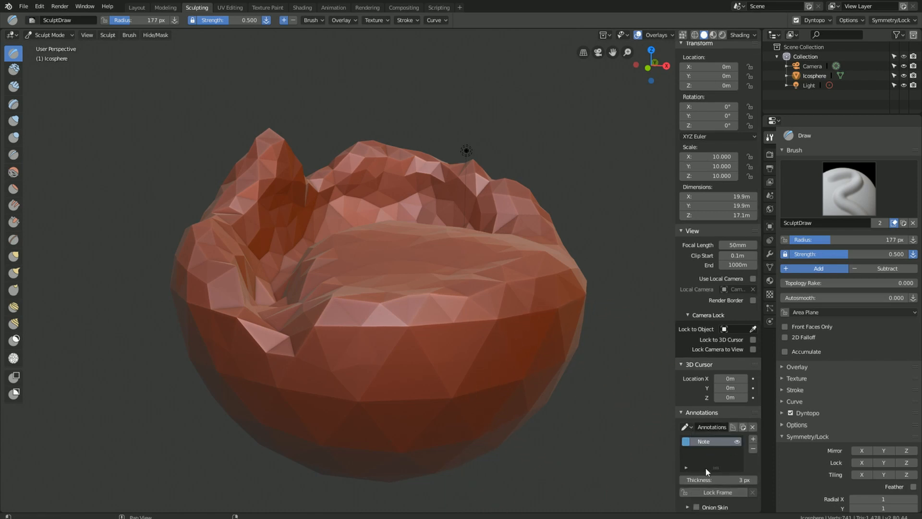
left_click_drag(496, 418, 514, 422)
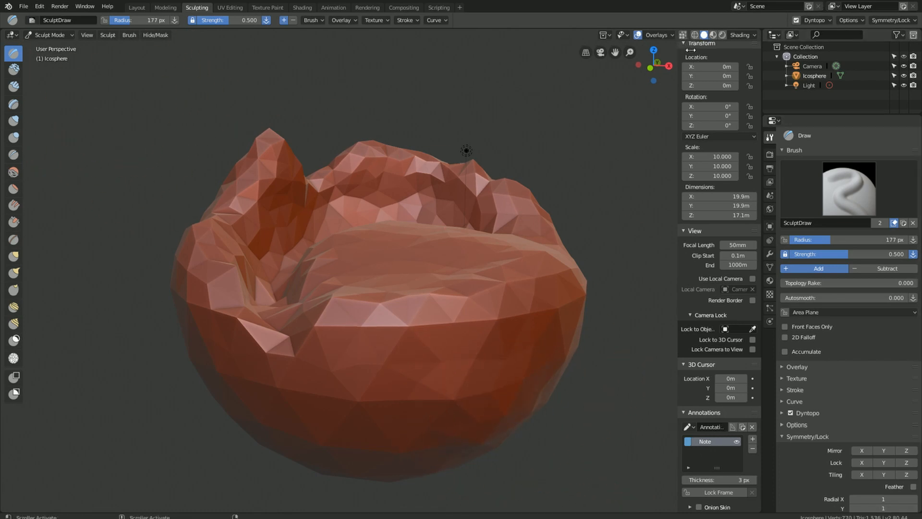
key("n")
Step: Set the Draw brush radius to 112 px and the Dyntopo constant detail resolution to 43.90
scroll(433, 235, "down", 2)
scroll(432, 232, "down", 3)
mouse_move(426, 296)
middle_mouse_down()
mouse_move(416, 251)
mouse_move(481, 145)
mouse_move(450, 100)
mouse_move(389, 252)
mouse_move(400, 296)
mouse_move(432, 307)
mouse_move(408, 286)
middle_mouse_up()
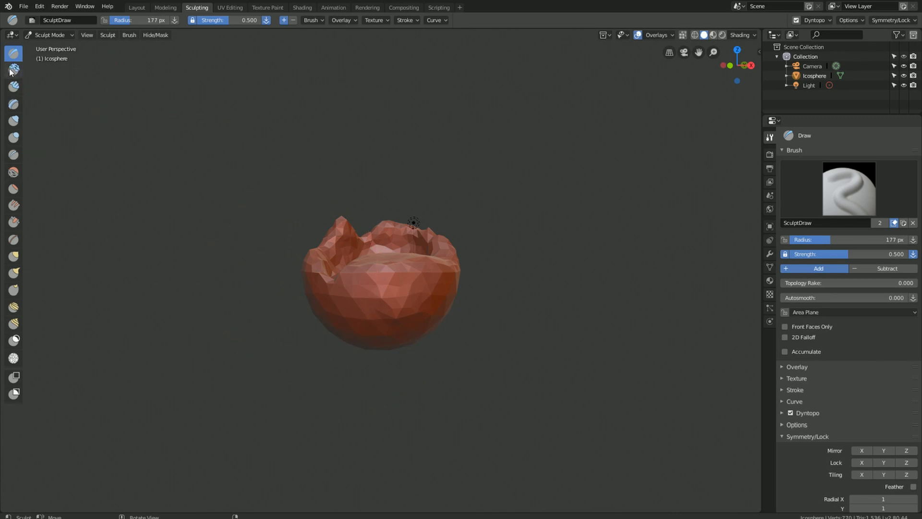
key("f")
left_click(523, 349)
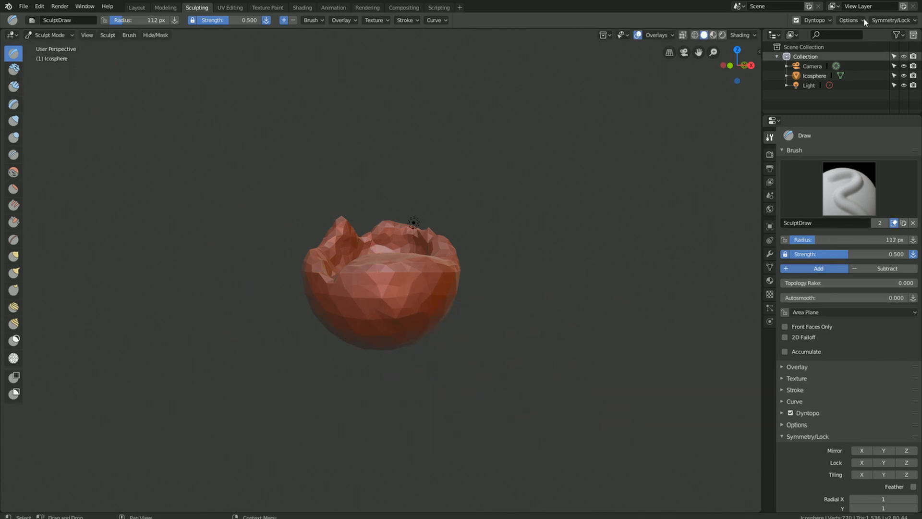
left_click(817, 21)
left_click(836, 42)
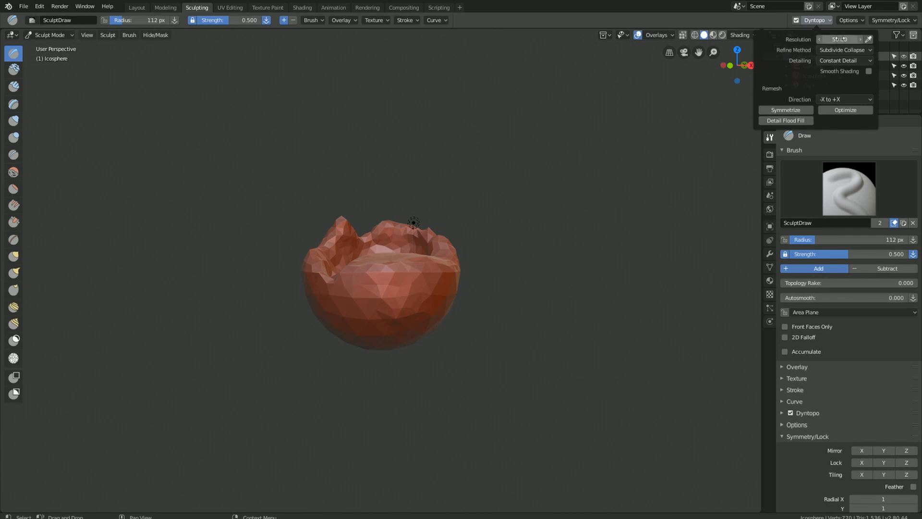
type("3")
key("Return")
Step: Rework the outer sides of the bowl all the way around into coarse, irregular facets with Draw brush strokes
scroll(418, 301, "up", 2)
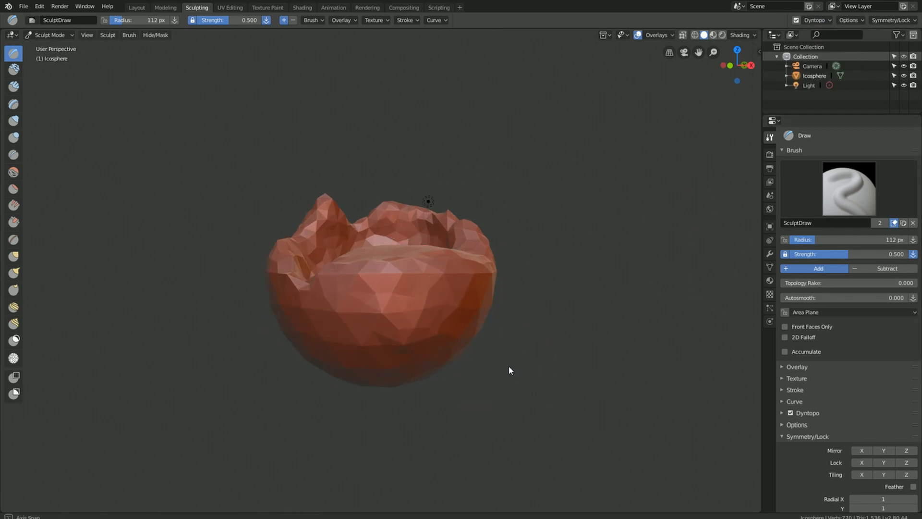
middle_click_drag(508, 371, 432, 350)
left_click_drag(432, 350, 405, 315)
middle_click_drag(493, 339, 496, 358)
left_click_drag(496, 358, 391, 336)
mouse_move(391, 336)
middle_mouse_down()
mouse_move(450, 342)
mouse_move(393, 344)
mouse_move(484, 356)
mouse_move(385, 321)
middle_mouse_up()
mouse_move(385, 321)
left_mouse_down()
mouse_move(443, 299)
mouse_move(310, 345)
mouse_move(373, 344)
mouse_move(366, 286)
mouse_move(431, 281)
mouse_move(331, 288)
left_mouse_up()
middle_click_drag(331, 288, 415, 329)
mouse_move(414, 328)
left_mouse_down()
mouse_move(323, 333)
mouse_move(391, 330)
left_mouse_up()
middle_click_drag(391, 329, 449, 321)
left_click_drag(448, 321, 336, 309)
middle_click_drag(336, 309, 412, 325)
mouse_move(411, 325)
left_mouse_down()
mouse_move(444, 323)
mouse_move(356, 325)
mouse_move(313, 342)
left_mouse_up()
middle_click_drag(313, 342, 372, 317)
mouse_move(371, 317)
left_mouse_down()
mouse_move(344, 303)
mouse_move(420, 345)
mouse_move(395, 325)
mouse_move(323, 309)
mouse_move(288, 321)
left_mouse_up()
mouse_move(288, 321)
middle_mouse_down()
mouse_move(371, 305)
mouse_move(381, 344)
middle_mouse_up()
mouse_move(381, 344)
left_mouse_down()
mouse_move(332, 358)
mouse_move(405, 339)
left_mouse_up()
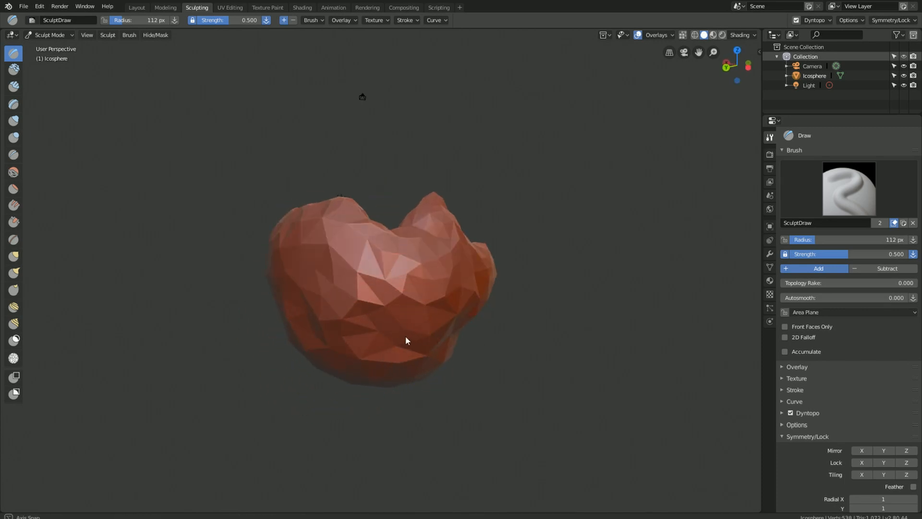
Step: Build up the underside of the bowl with Draw strokes so the body starts to taper downward
mouse_move(405, 339)
middle_mouse_down()
mouse_move(432, 237)
mouse_move(411, 185)
middle_mouse_up()
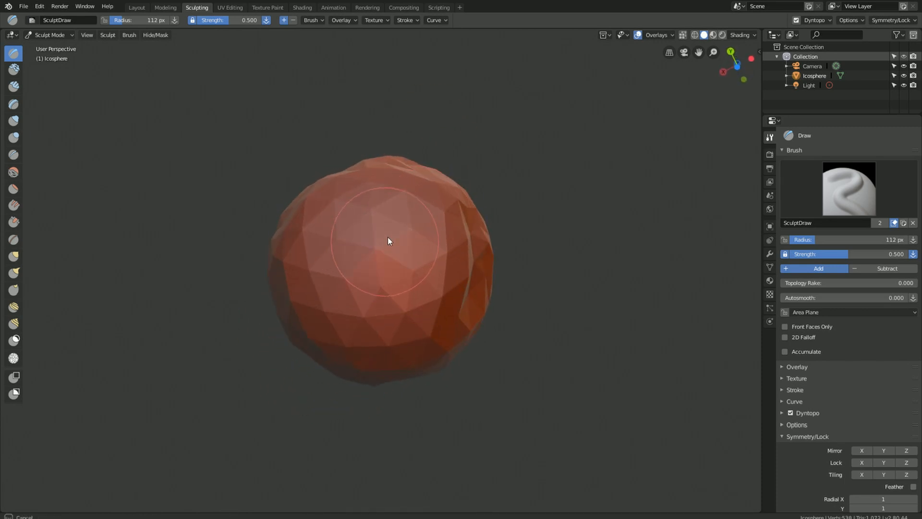
mouse_move(387, 240)
left_mouse_down()
mouse_move(356, 274)
mouse_move(366, 266)
mouse_move(384, 185)
mouse_move(376, 257)
mouse_move(403, 200)
mouse_move(317, 282)
mouse_move(308, 277)
mouse_move(346, 229)
mouse_move(346, 203)
mouse_move(350, 239)
left_mouse_up()
mouse_move(350, 238)
middle_mouse_down()
mouse_move(491, 196)
mouse_move(481, 247)
mouse_move(323, 224)
mouse_move(301, 274)
mouse_move(333, 271)
middle_mouse_up()
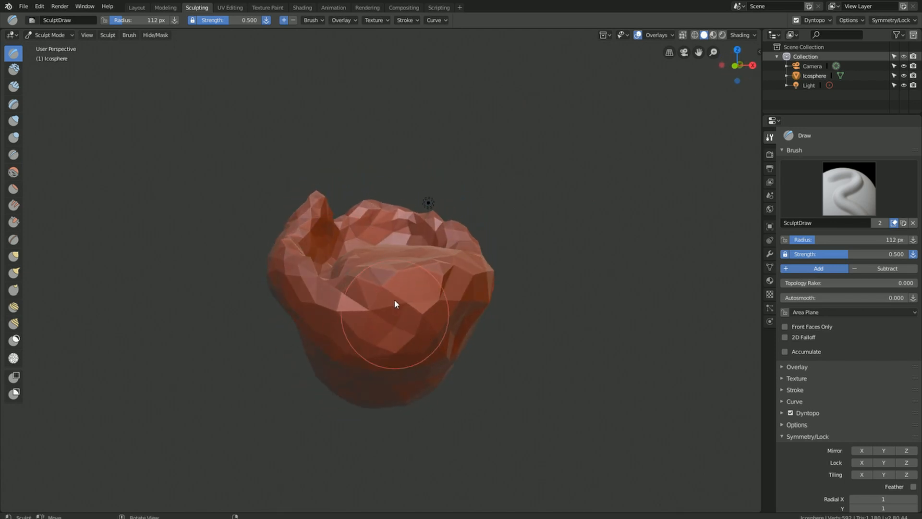
mouse_move(395, 303)
middle_mouse_down()
mouse_move(354, 232)
mouse_move(336, 288)
middle_mouse_up()
mouse_move(335, 288)
left_mouse_down()
mouse_move(388, 252)
mouse_move(372, 341)
mouse_move(428, 348)
mouse_move(385, 359)
mouse_move(377, 277)
left_mouse_up()
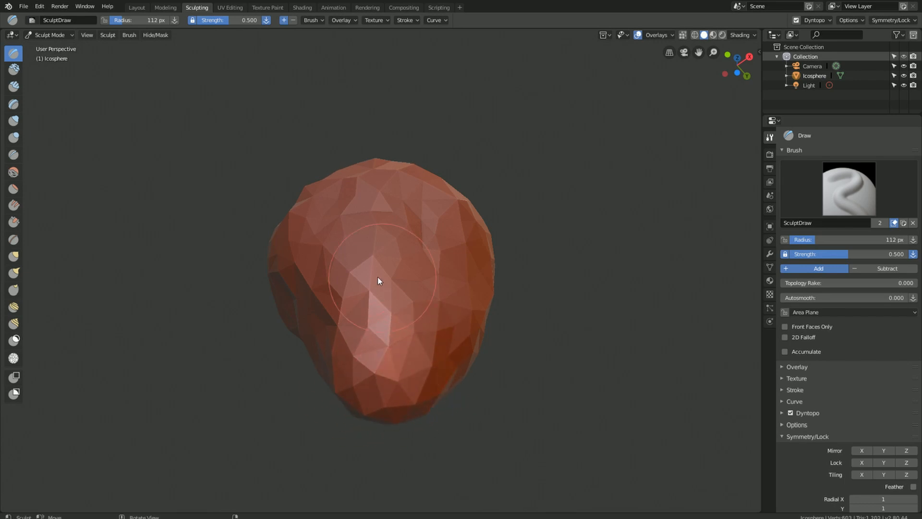
Step: Extend the lowest part of the underside into a narrow downward tip using the Draw brush
mouse_move(378, 277)
middle_mouse_down()
mouse_move(408, 340)
mouse_move(373, 414)
middle_mouse_up()
middle_click_drag(343, 383, 471, 331)
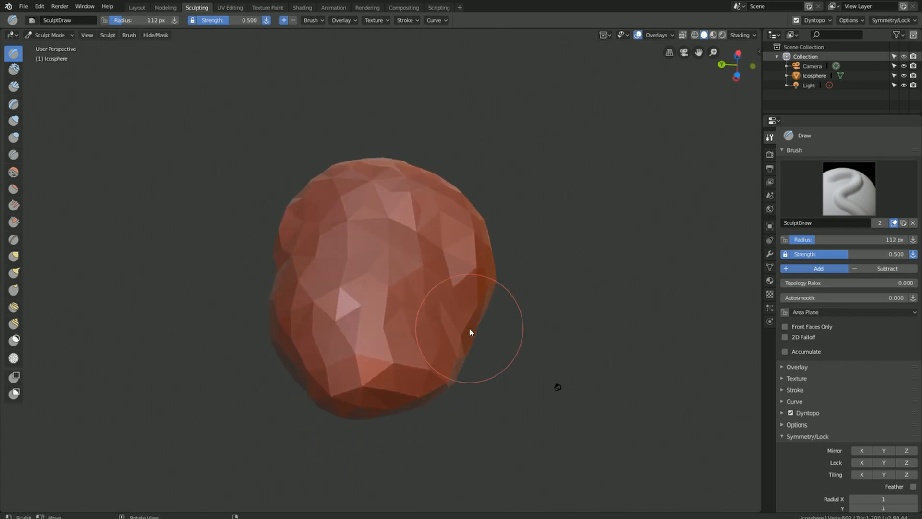
mouse_move(346, 366)
left_mouse_down()
mouse_move(339, 412)
mouse_move(367, 407)
mouse_move(339, 325)
left_mouse_up()
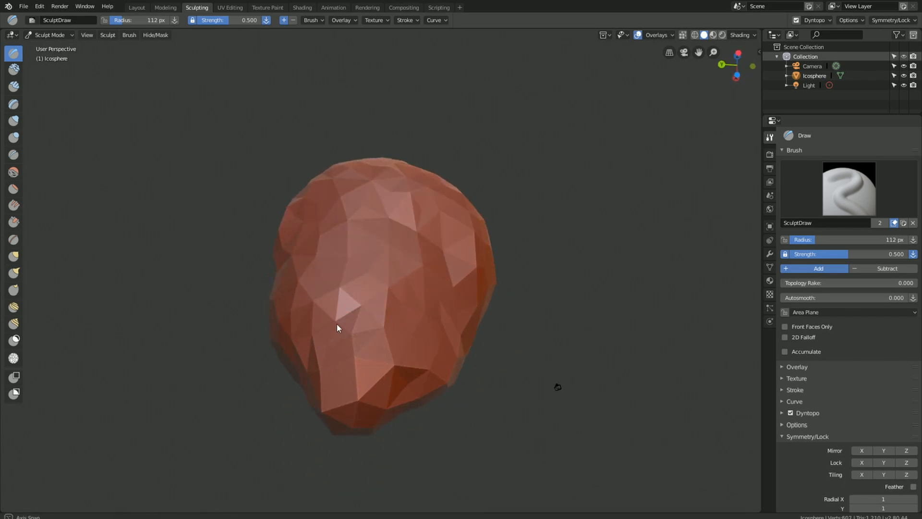
middle_click_drag(339, 325, 410, 420)
mouse_move(410, 420)
left_mouse_down()
mouse_move(367, 454)
mouse_move(356, 388)
left_mouse_up()
middle_click_drag(355, 388, 455, 370)
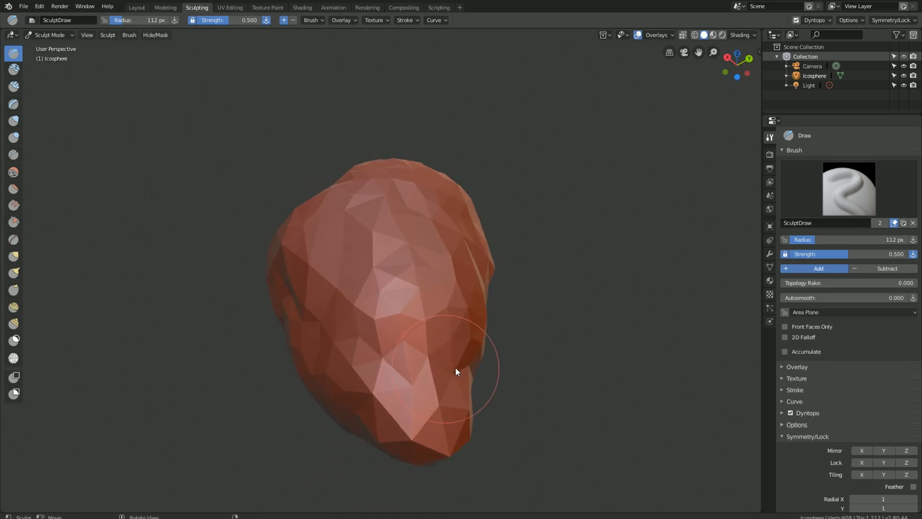
middle_click_drag(379, 318, 399, 382)
Step: Lengthen the bottom tip further with Draw strokes and fill in the hollow on the body just above it
left_click(821, 22)
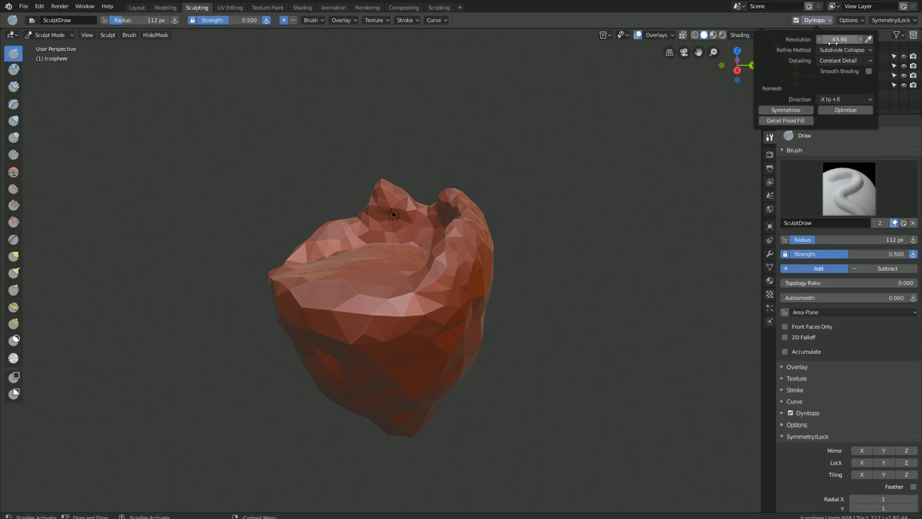
mouse_move(399, 322)
middle_mouse_down()
mouse_move(416, 336)
mouse_move(450, 205)
mouse_move(422, 179)
middle_mouse_up()
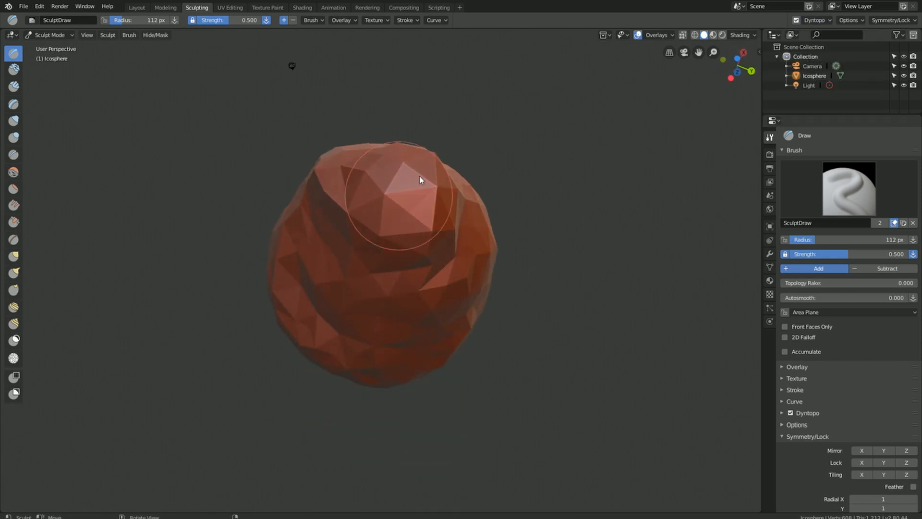
mouse_move(422, 179)
left_mouse_down()
mouse_move(384, 214)
mouse_move(356, 212)
mouse_move(393, 196)
mouse_move(417, 206)
left_mouse_up()
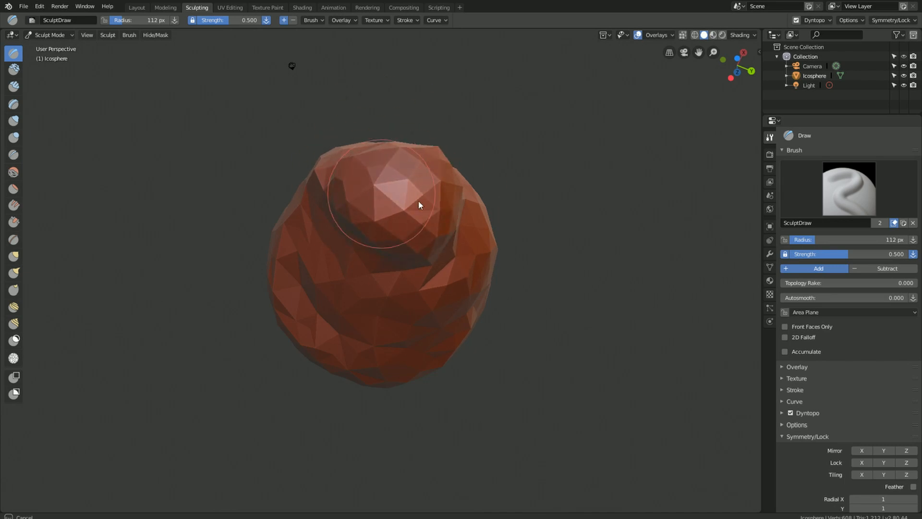
mouse_move(417, 206)
middle_mouse_down()
mouse_move(360, 206)
mouse_move(401, 300)
mouse_move(346, 341)
mouse_move(451, 336)
mouse_move(315, 322)
mouse_move(317, 334)
middle_mouse_up()
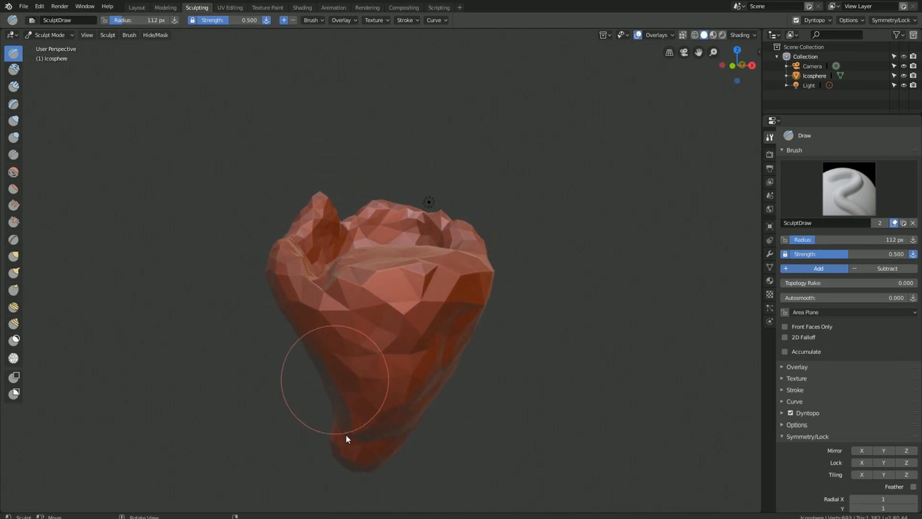
mouse_move(346, 435)
left_mouse_down()
mouse_move(345, 454)
mouse_move(320, 440)
left_mouse_up()
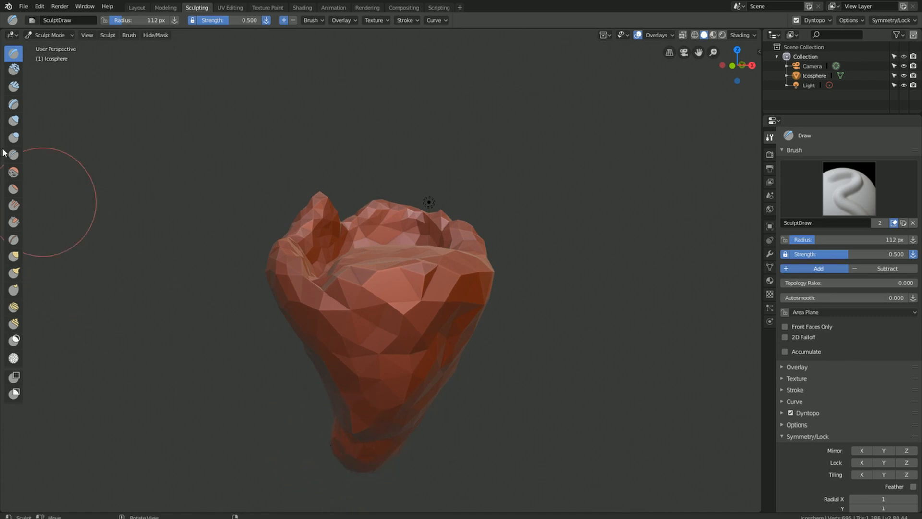
Step: Smooth the bulge at the bottom tip with the Smooth brush at a 112 px radius
left_click(14, 171)
middle_click_drag(414, 417, 509, 416)
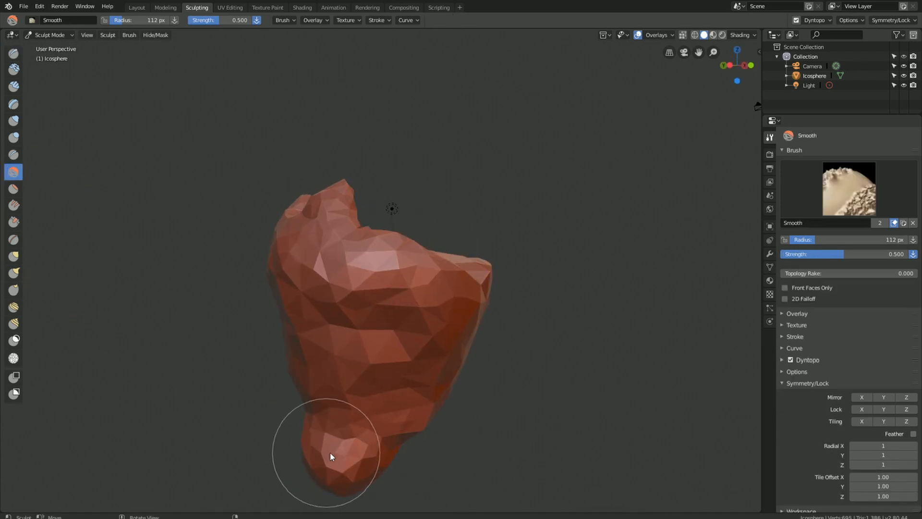
left_click_drag(330, 452, 288, 441)
Step: Return to the Draw brush and fill out the sides of the cone between the basin and the bottom tip
left_click(13, 53)
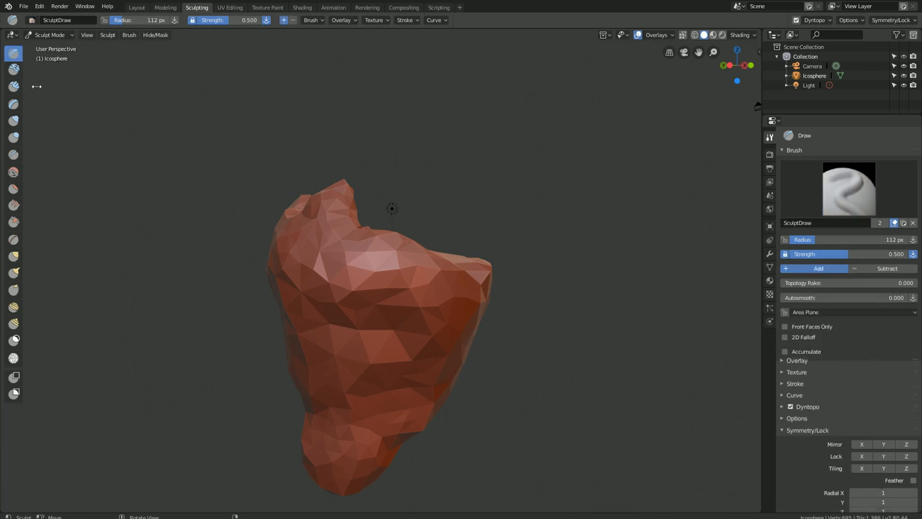
mouse_move(538, 432)
middle_mouse_down()
mouse_move(546, 426)
mouse_move(525, 468)
mouse_move(532, 452)
middle_mouse_up()
mouse_move(533, 455)
left_mouse_down()
mouse_move(391, 354)
mouse_move(403, 391)
mouse_move(422, 335)
mouse_move(357, 388)
left_mouse_up()
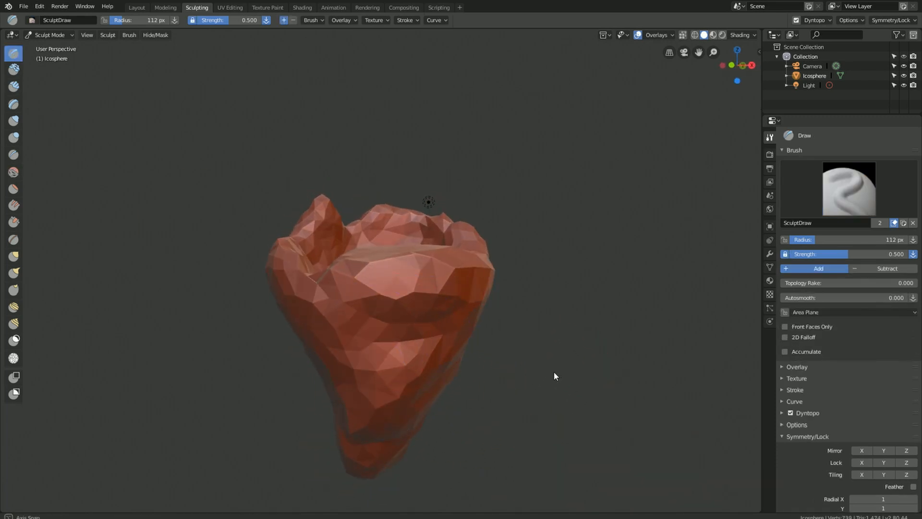
middle_click_drag(554, 375, 418, 366)
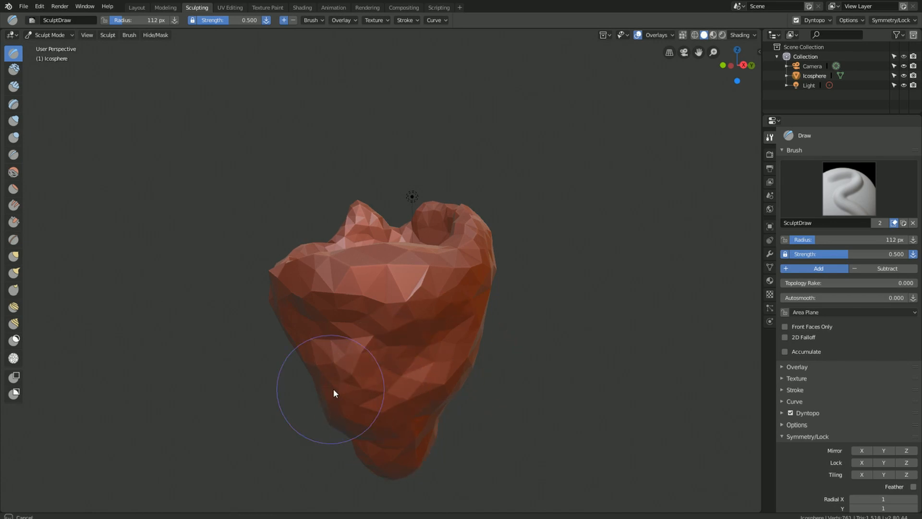
middle_click_drag(498, 361, 510, 354)
mouse_move(510, 350)
left_mouse_down()
mouse_move(305, 296)
mouse_move(463, 336)
mouse_move(434, 338)
mouse_move(439, 308)
mouse_move(449, 364)
mouse_move(351, 384)
left_mouse_up()
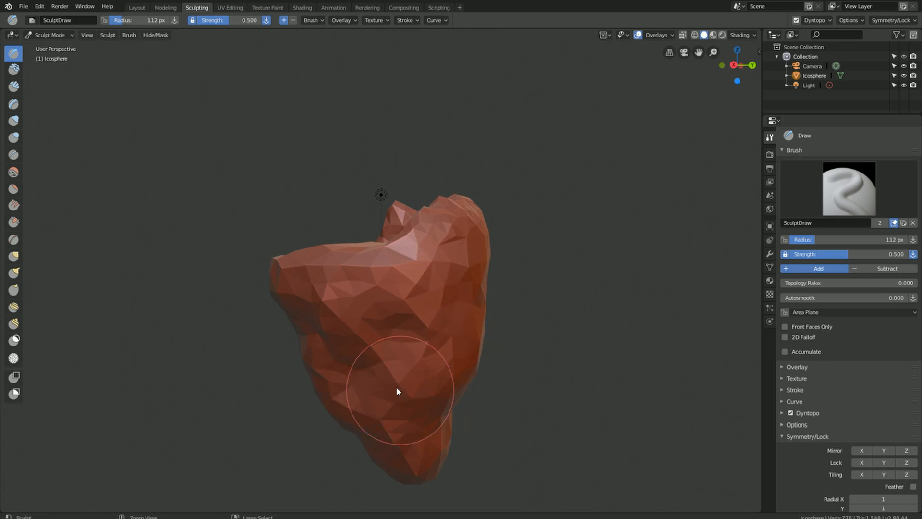
Step: Carve into the lower side of the cone with an inverted Draw stroke
middle_click_drag(320, 350, 449, 341)
mouse_move(416, 364)
left_mouse_down("ctrl")
mouse_move(369, 333)
mouse_move(308, 321)
mouse_move(352, 474)
mouse_move(359, 436)
left_mouse_up("ctrl")
mouse_move(359, 436)
middle_mouse_down()
mouse_move(373, 371)
mouse_move(358, 391)
middle_mouse_up()
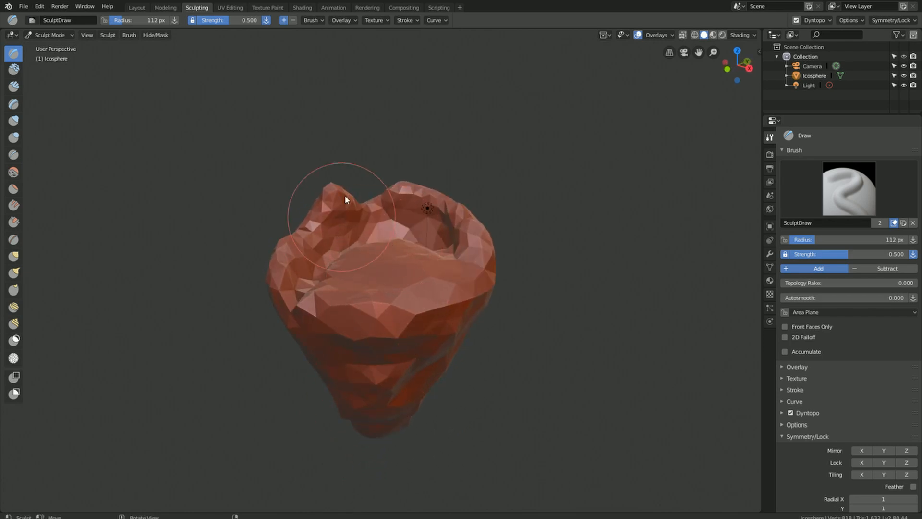
Step: Set the Dyntopo constant detail resolution to 50
left_click(822, 21)
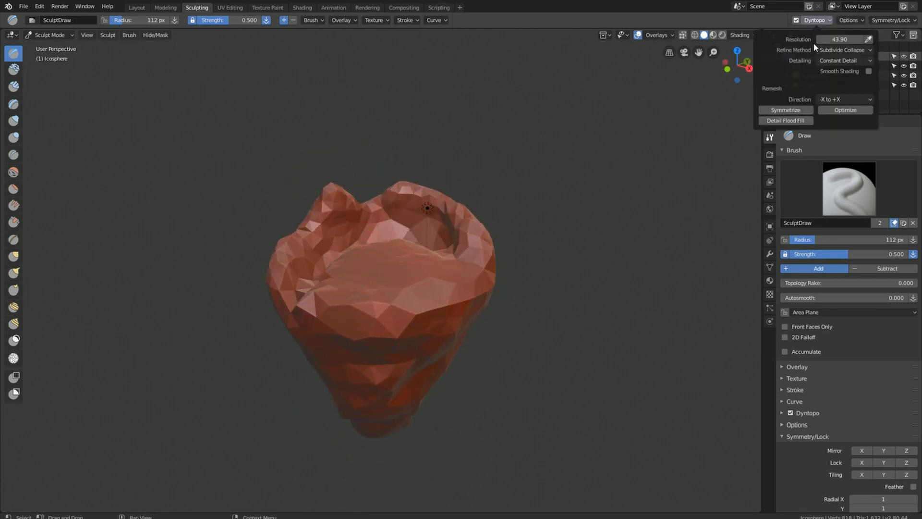
left_click(837, 39)
type("50")
key("Return")
Step: Thicken the raised rim around the basin with Draw strokes from the front-left side to the back-right side
scroll(330, 203, "up", 5)
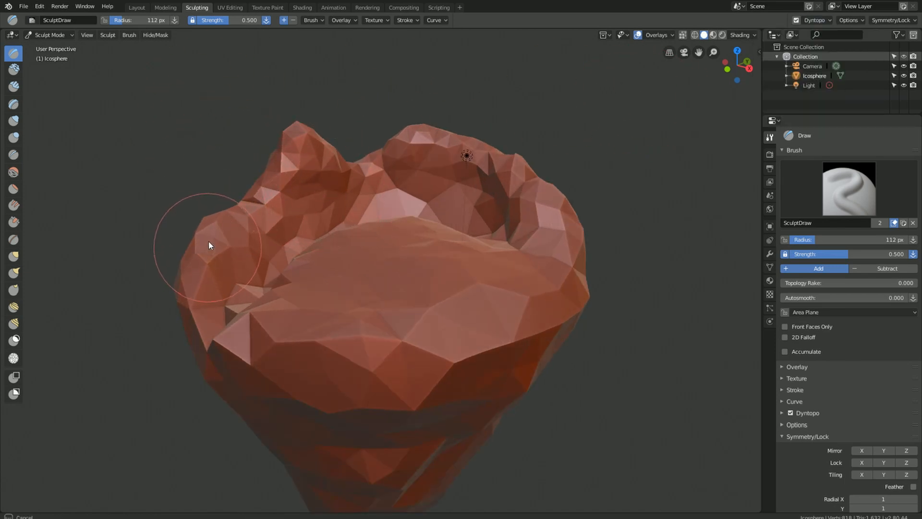
mouse_move(215, 217)
left_mouse_down()
mouse_move(302, 140)
mouse_move(197, 251)
mouse_move(301, 140)
mouse_move(293, 124)
mouse_move(238, 246)
mouse_move(241, 222)
mouse_move(204, 266)
mouse_move(305, 147)
mouse_move(281, 117)
mouse_move(513, 208)
mouse_move(445, 174)
mouse_move(553, 211)
mouse_move(416, 103)
mouse_move(399, 131)
mouse_move(447, 123)
mouse_move(386, 201)
mouse_move(479, 193)
left_mouse_up()
middle_click_drag(479, 192, 505, 140)
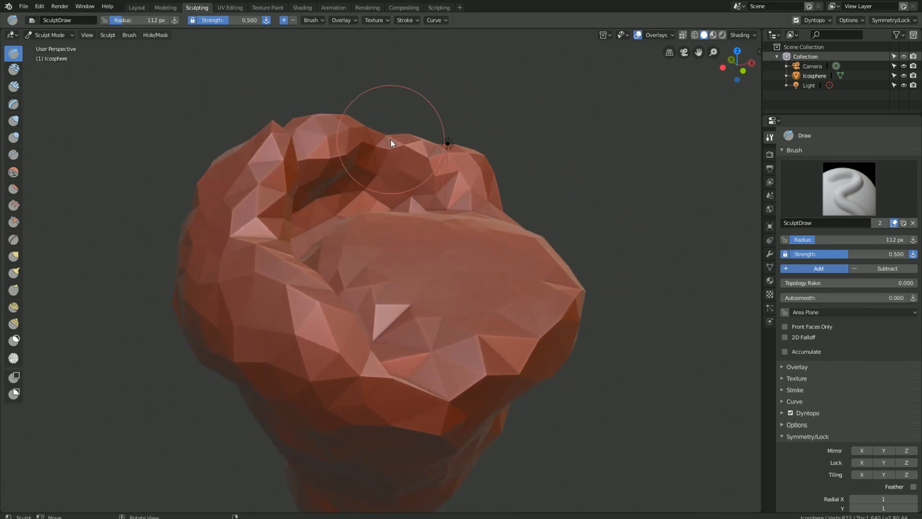
Step: Deepen the groove through the front-left rim and carve down the basin's front edge with inverted Draw strokes
mouse_move(391, 139)
middle_mouse_down()
mouse_move(333, 140)
mouse_move(384, 192)
middle_mouse_up()
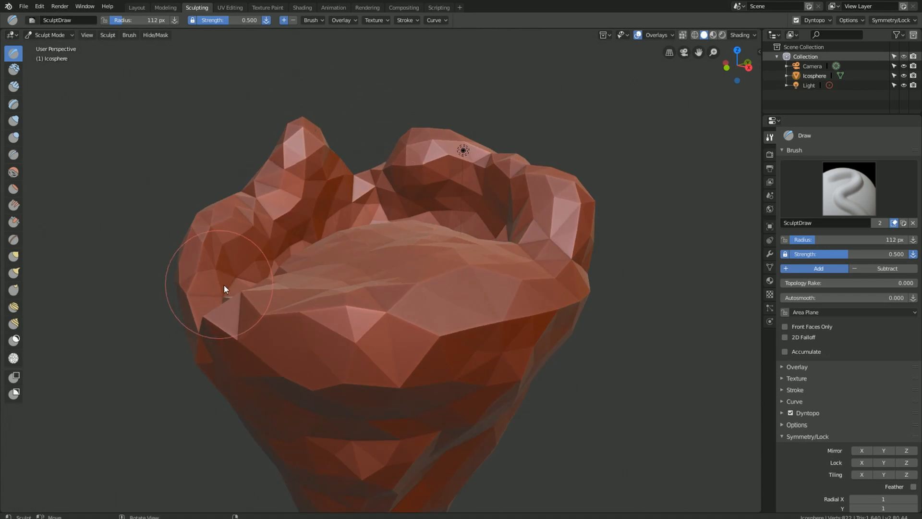
middle_click_drag(275, 236, 315, 249)
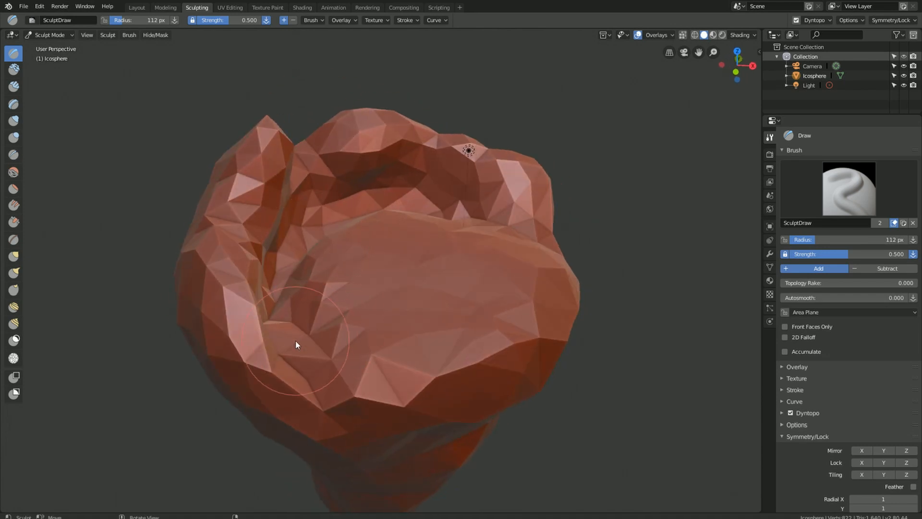
left_click_drag(294, 336, 342, 442, "ctrl")
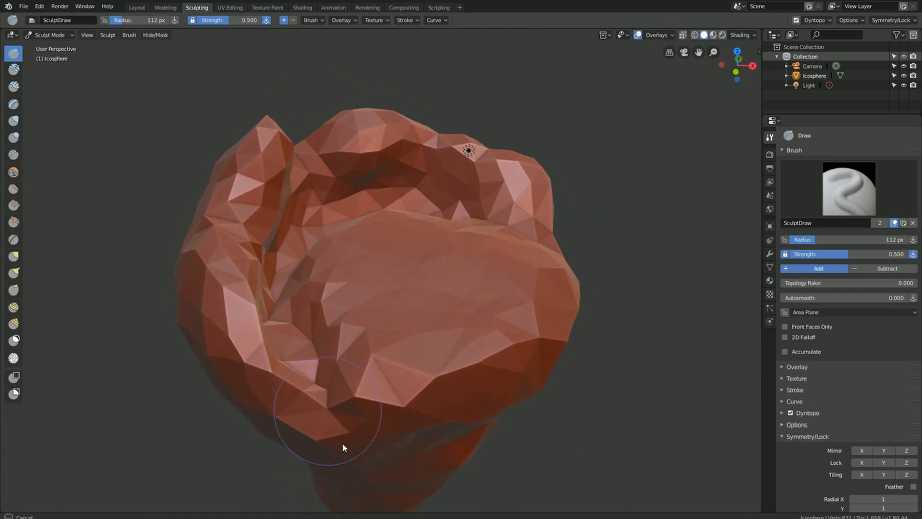
mouse_move(572, 313)
middle_mouse_down()
mouse_move(508, 282)
mouse_move(376, 260)
middle_mouse_up()
mouse_move(376, 260)
left_mouse_down("ctrl")
mouse_move(360, 291)
mouse_move(387, 255)
mouse_move(257, 274)
mouse_move(484, 268)
left_mouse_up("ctrl")
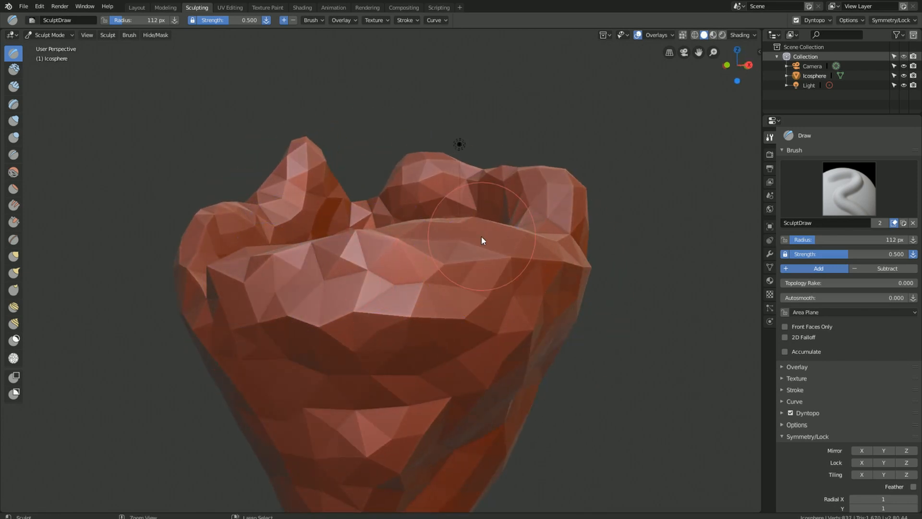
Step: Reshape the basin floor toward its front lip with Draw strokes to add uneven low-poly facets
mouse_move(483, 240)
middle_mouse_down()
mouse_move(519, 261)
mouse_move(457, 270)
mouse_move(457, 261)
middle_mouse_up()
middle_click_drag(422, 226, 410, 277)
mouse_move(410, 277)
left_mouse_down()
mouse_move(422, 243)
mouse_move(313, 272)
mouse_move(473, 305)
mouse_move(434, 356)
mouse_move(434, 262)
mouse_move(402, 323)
mouse_move(327, 342)
mouse_move(482, 334)
left_mouse_up()
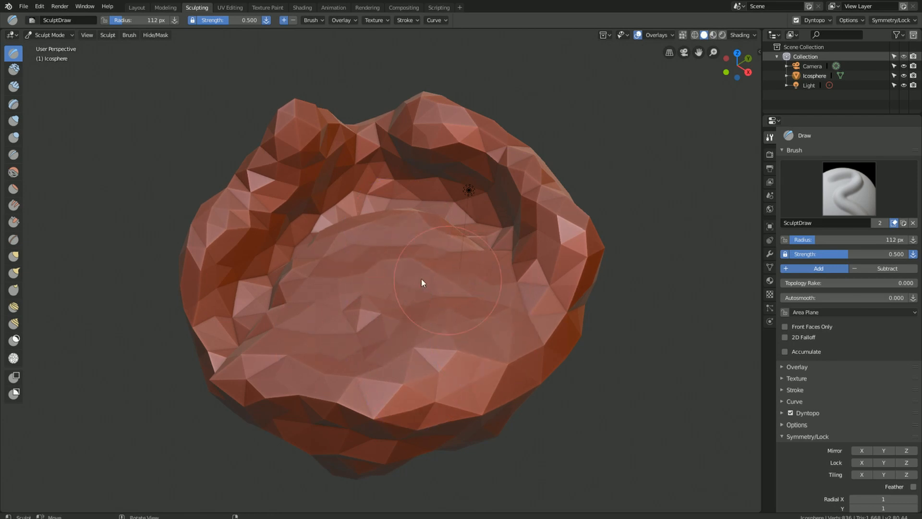
middle_click_drag(422, 282, 432, 260)
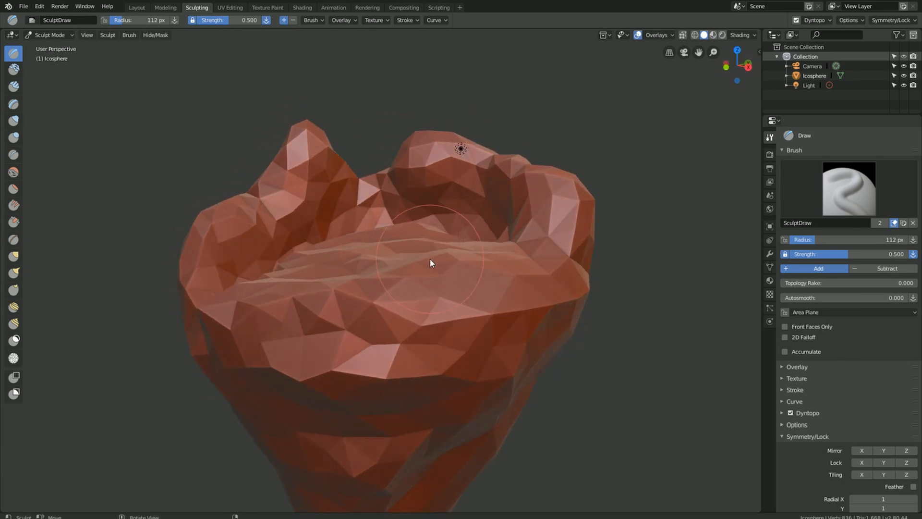
scroll(449, 226, "down", 4)
scroll(447, 216, "up", 1)
scroll(353, 236, "up", 1)
middle_click_drag(353, 236, 383, 238)
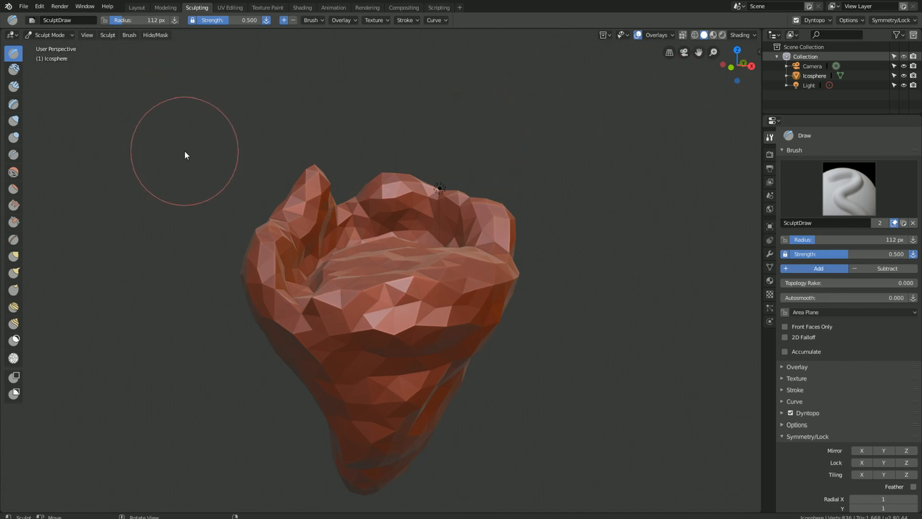
Step: Switch the sculpting viewport to Rendered shading and inspect how the scene light falls on the rim and basin
key("z")
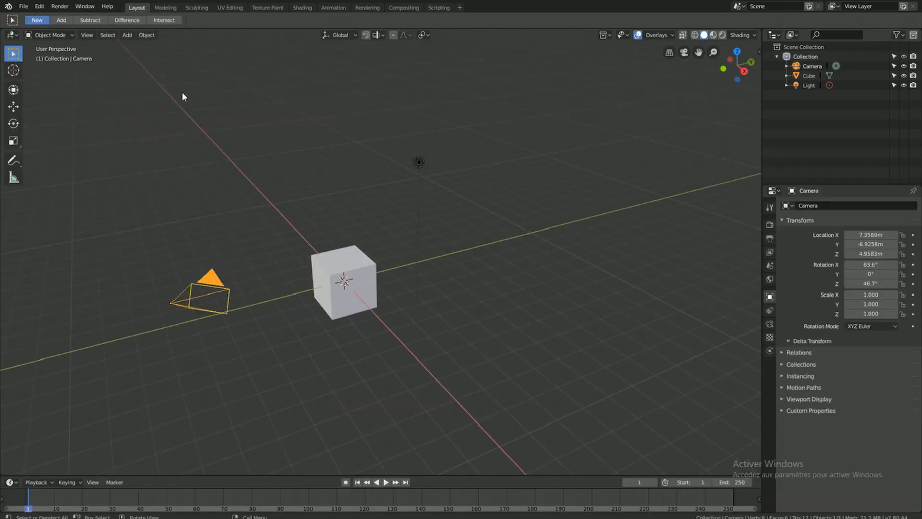
left_click(182, 96)
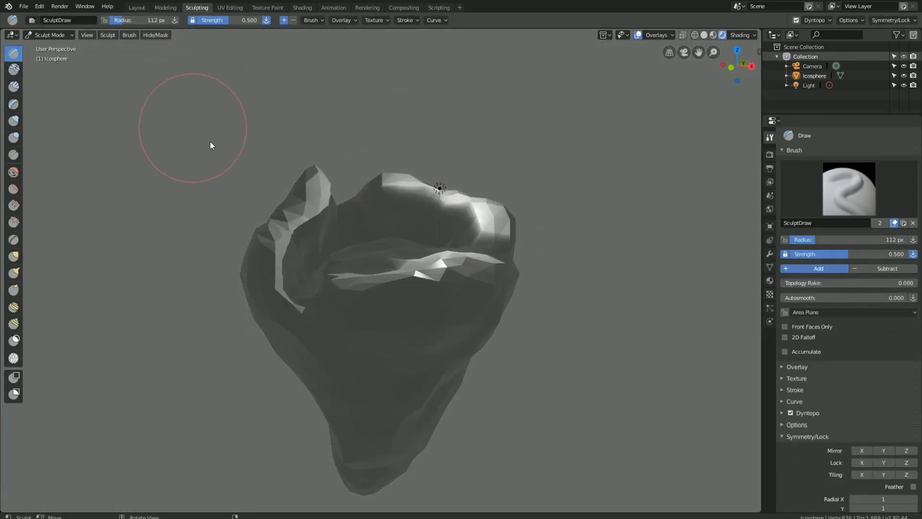
scroll(405, 226, "down", 4)
scroll(433, 239, "up", 6)
scroll(576, 92, "up", 3)
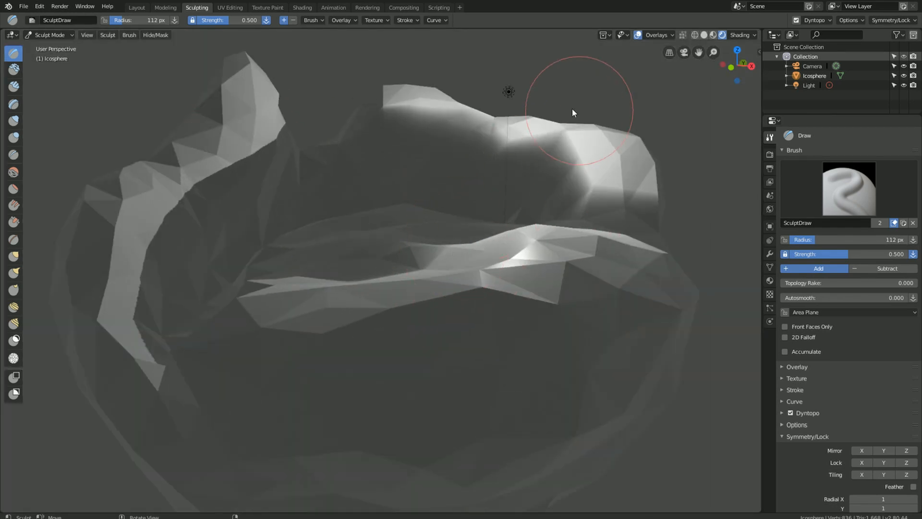
scroll(461, 165, "down", 3)
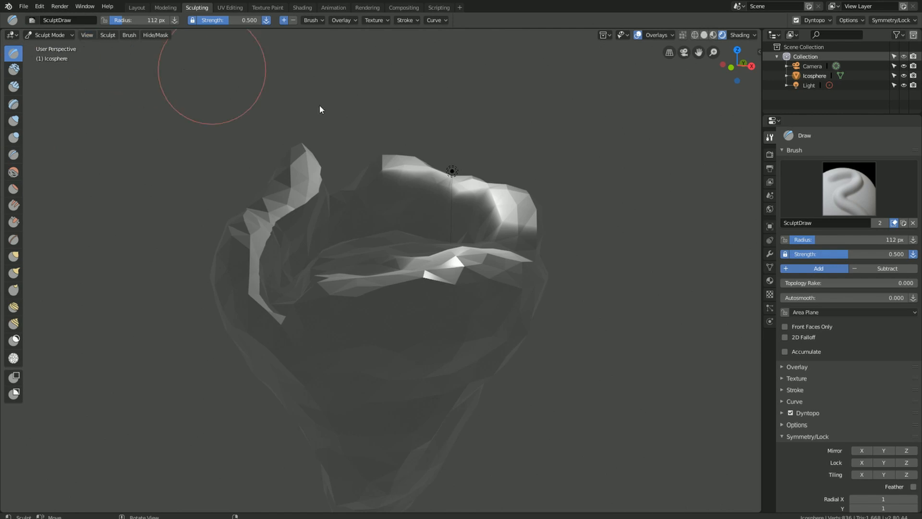
Step: Compare LookDev shading and its lighting options with Rendered shading on the sculpted island
left_click(713, 35)
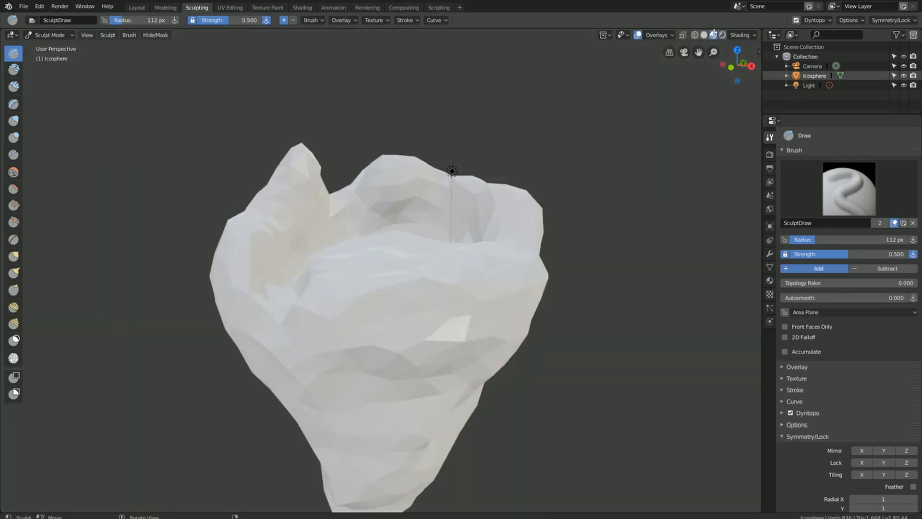
scroll(672, 86, "up", 3)
scroll(700, 53, "down", 1)
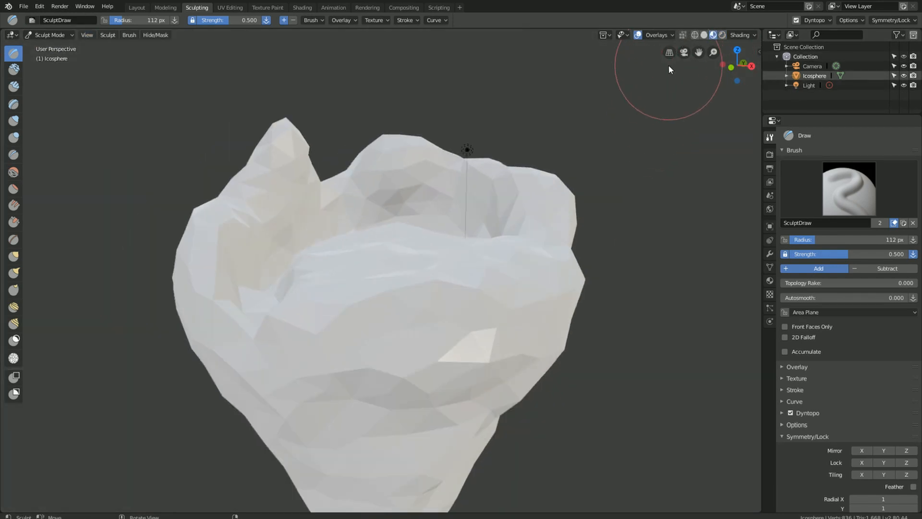
left_click(749, 37)
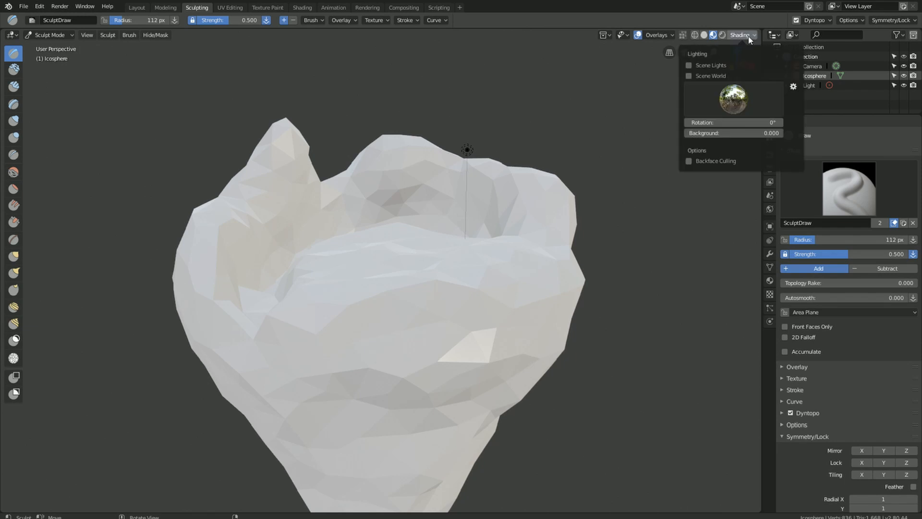
left_click(722, 35)
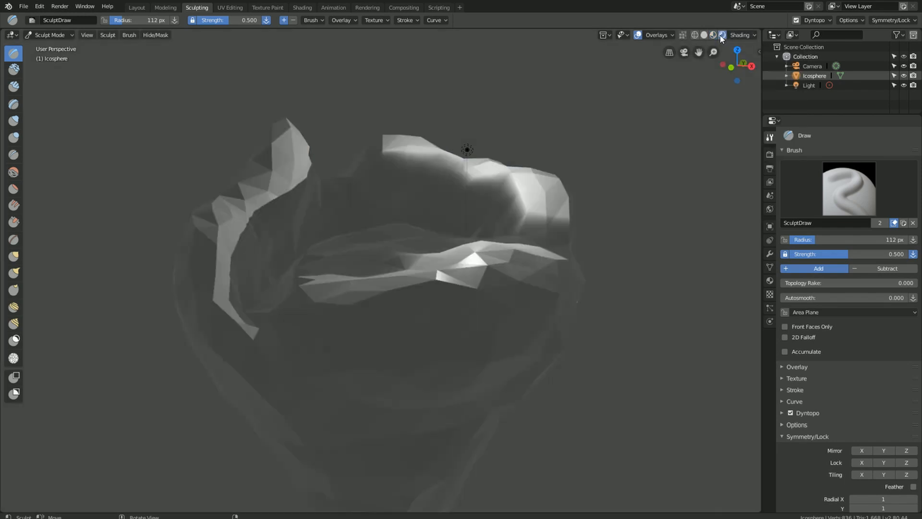
left_click(749, 35)
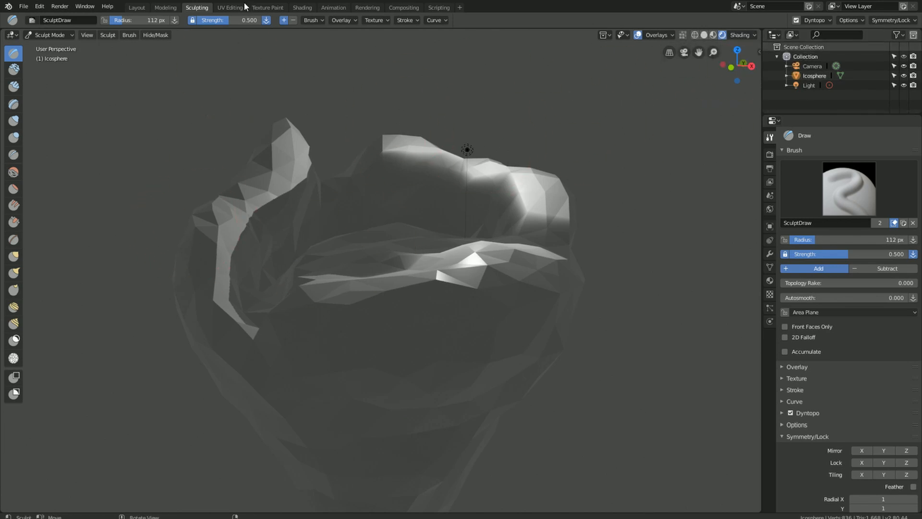
Step: In the Layout workspace, set the side-view wireframe viewport to Rendered shading, orbit it above the island and widen it
left_click(137, 8)
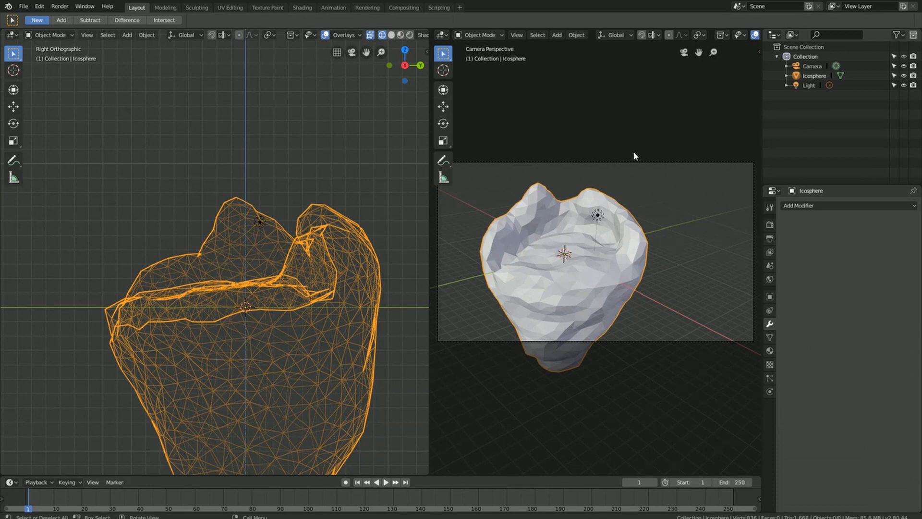
left_click(410, 35)
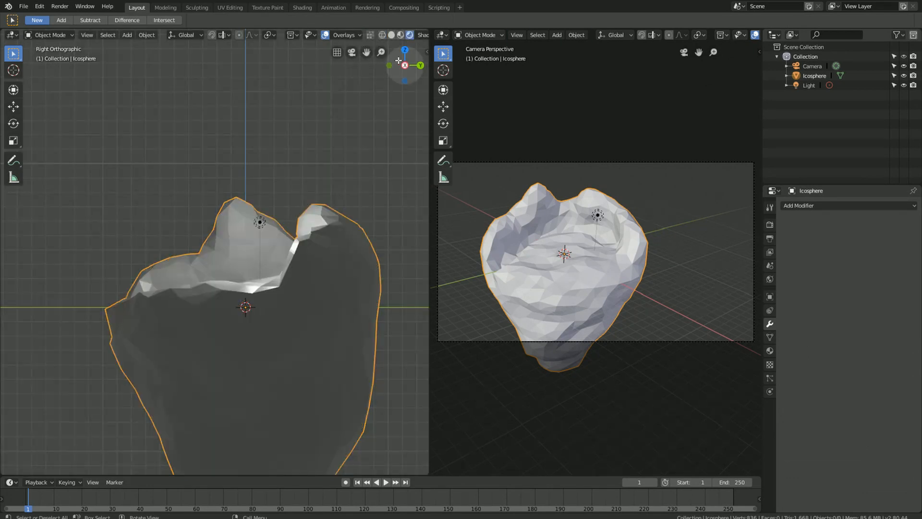
middle_click_drag(193, 273, 237, 314)
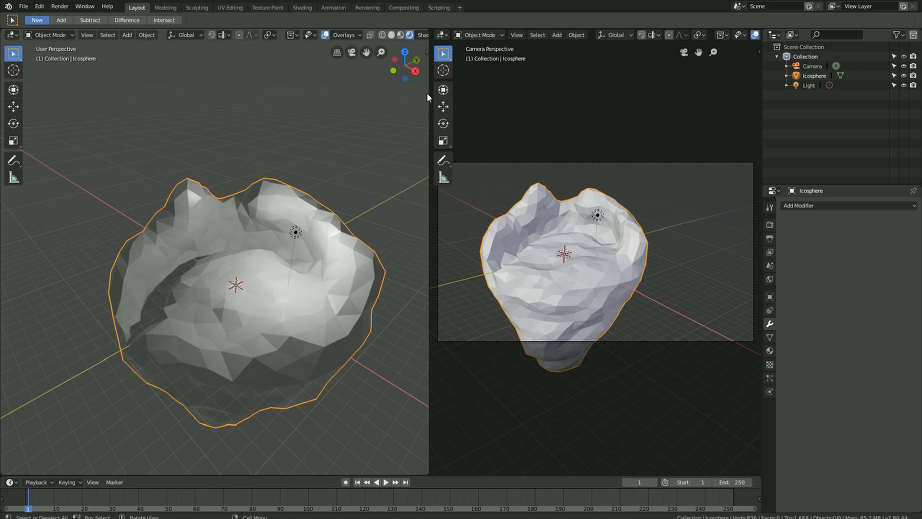
left_click_drag(427, 93, 559, 93)
Step: Examine the shading options offered for Rendered and LookDev modes in the widened viewport
left_click(537, 35)
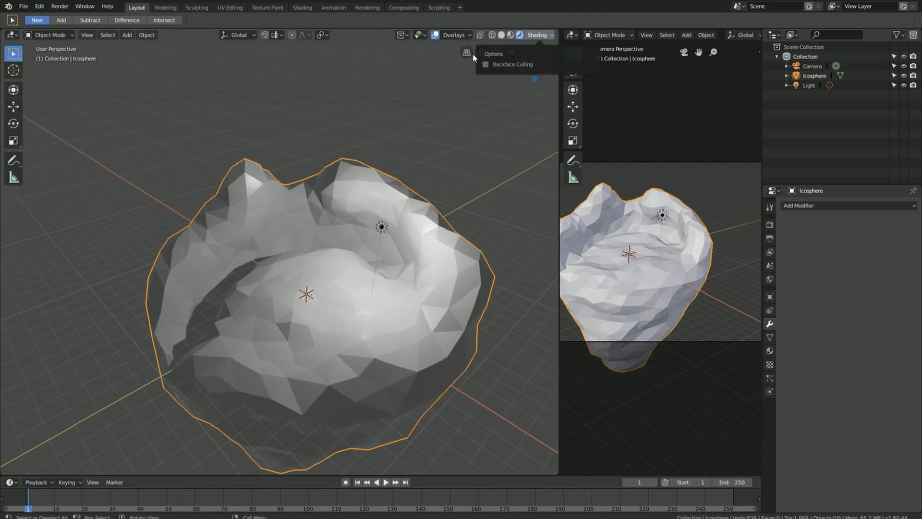
left_click(551, 35)
left_click(552, 34)
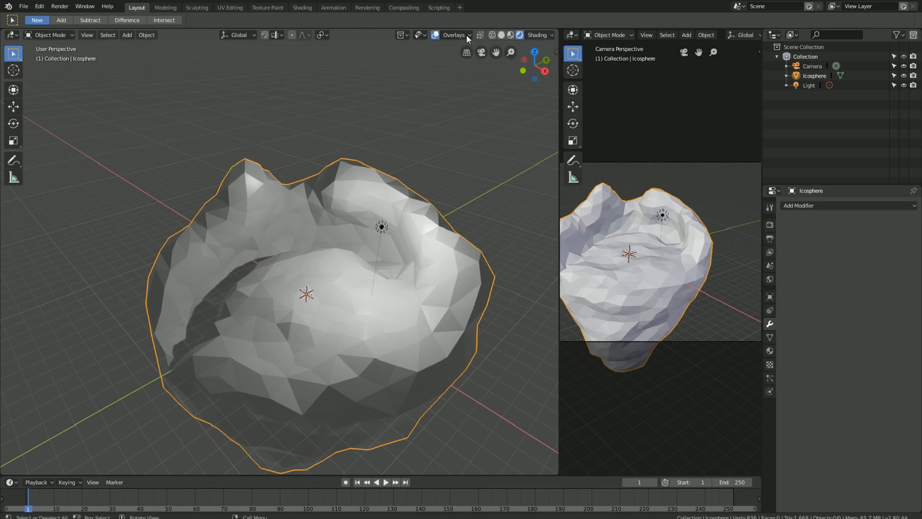
left_click(510, 35)
left_click(552, 37)
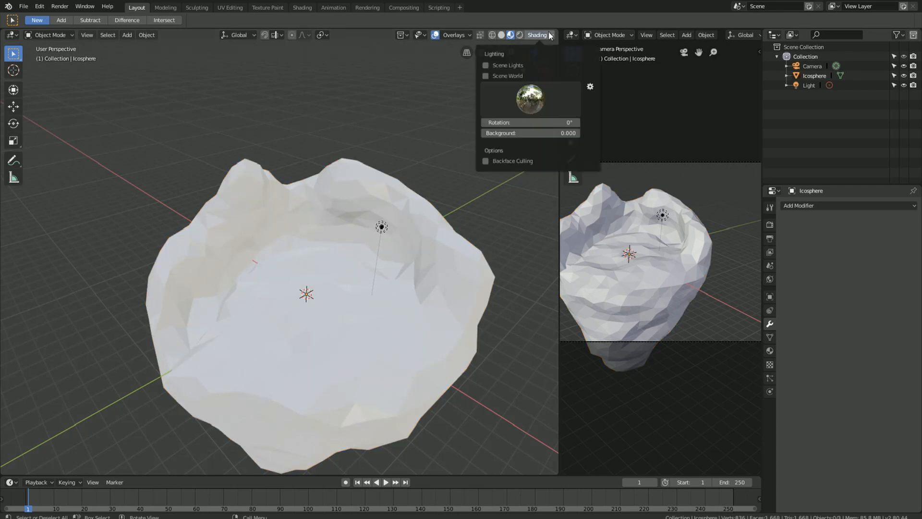
left_click(546, 32)
Step: Set the widened viewport to Solid shading and enable the Cavity and Shadow options
left_click(501, 34)
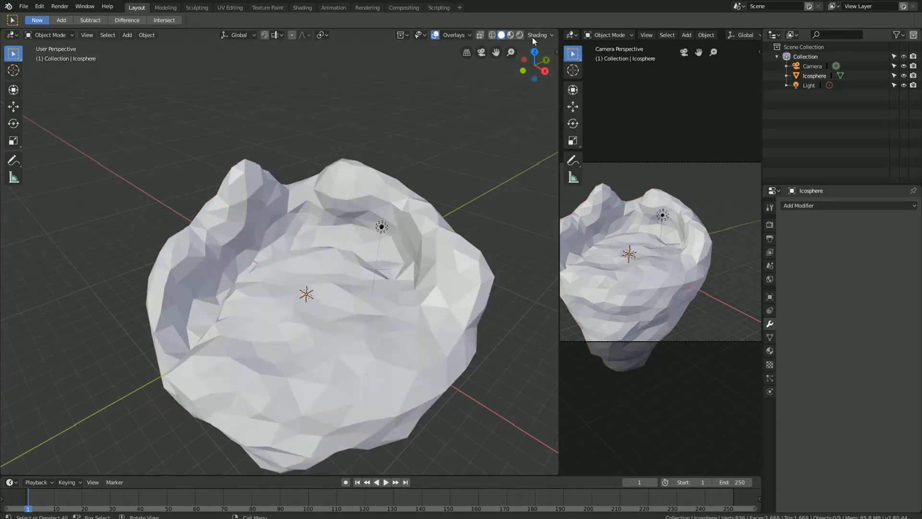
left_click(540, 36)
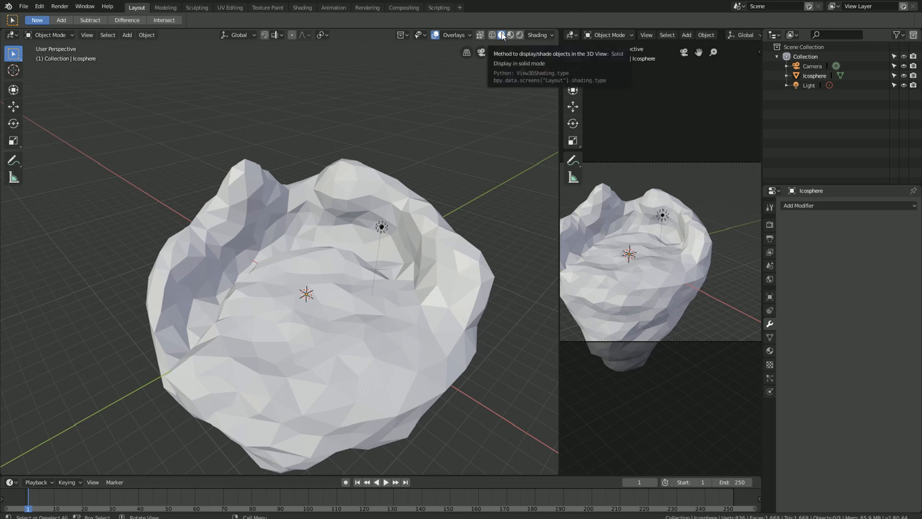
left_click(552, 35)
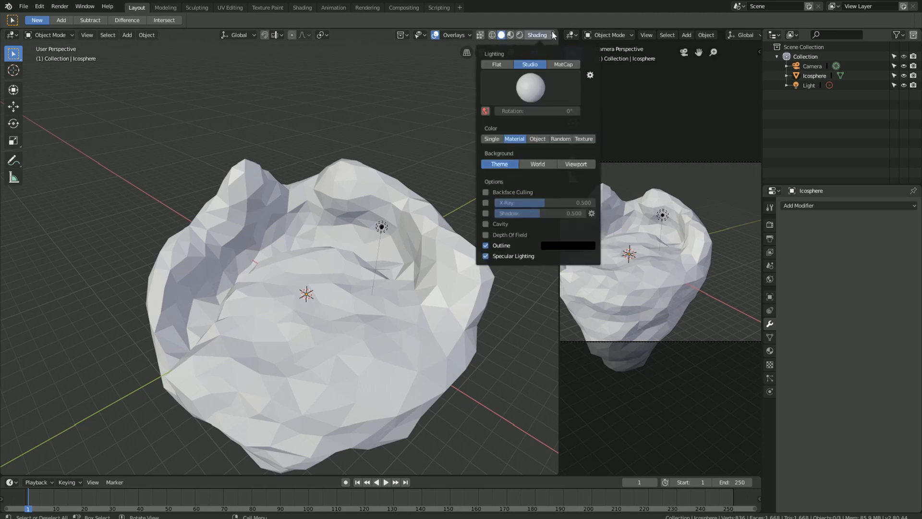
left_click(485, 224)
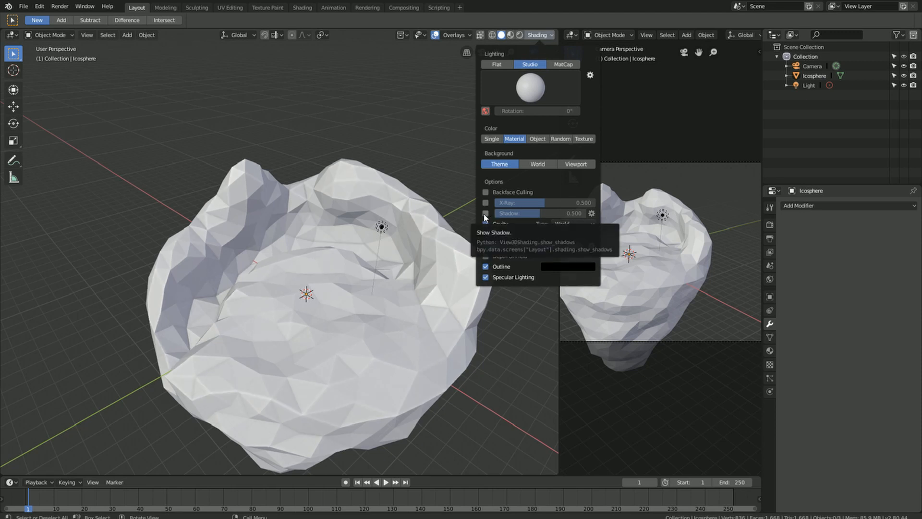
left_click(485, 214)
Step: In a top wireframe view, add a plane at the origin and scale it by about 10.155 to extend past the island's outline
middle_click_drag(364, 274, 395, 301)
key("KP_7")
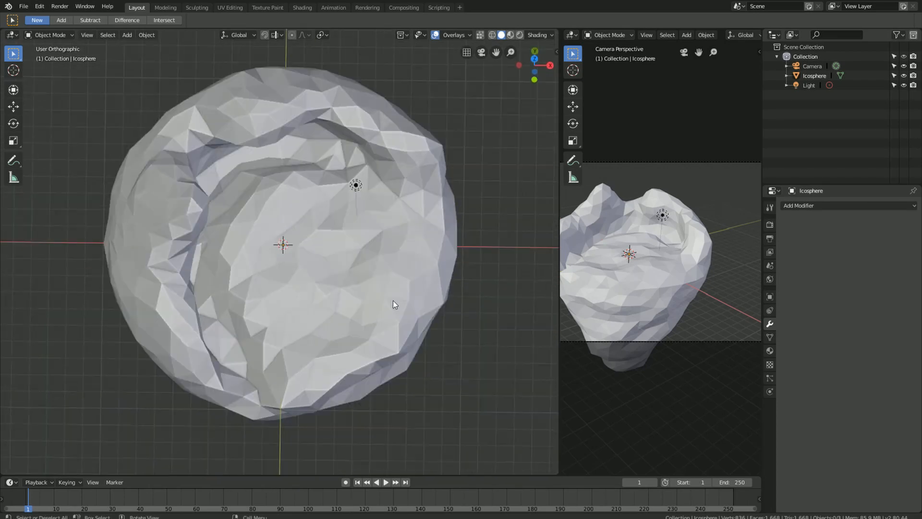
key("z")
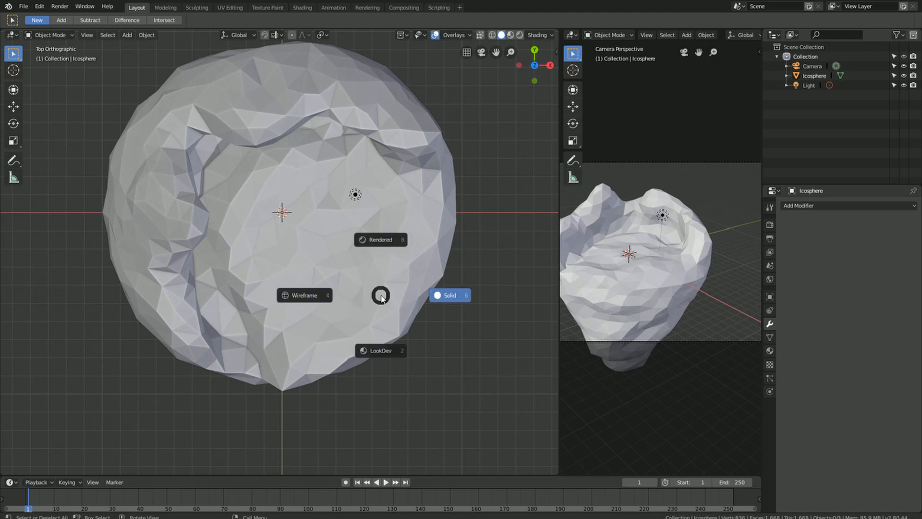
left_click(288, 297)
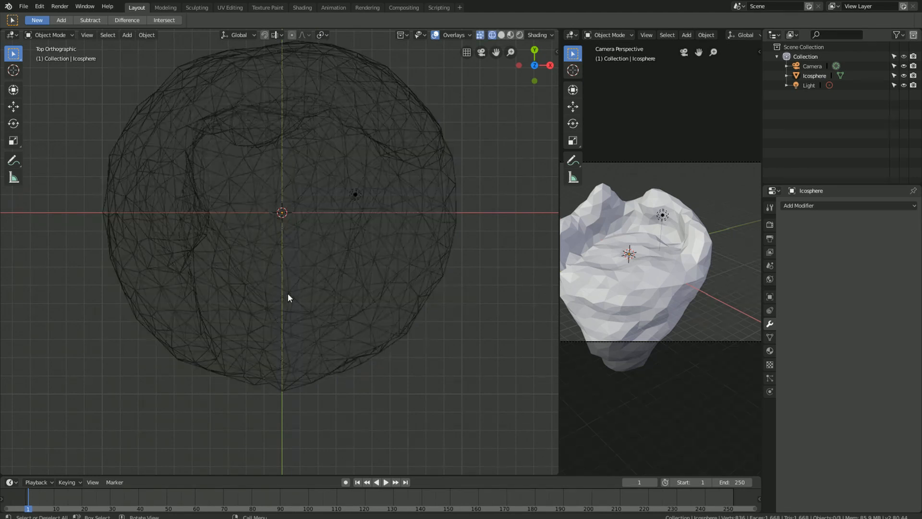
middle_click_drag(308, 221, 305, 195)
key("KP_7")
key("shift+a")
mouse_move(311, 193)
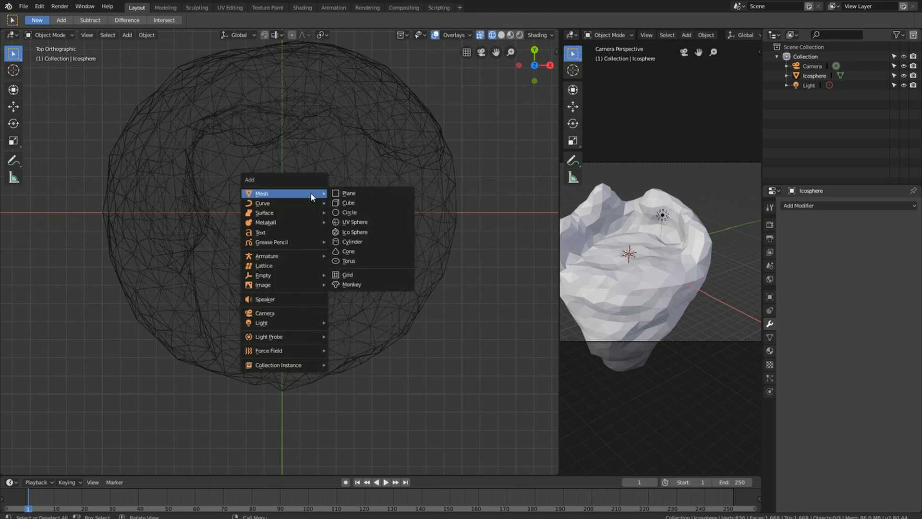
left_click(356, 193)
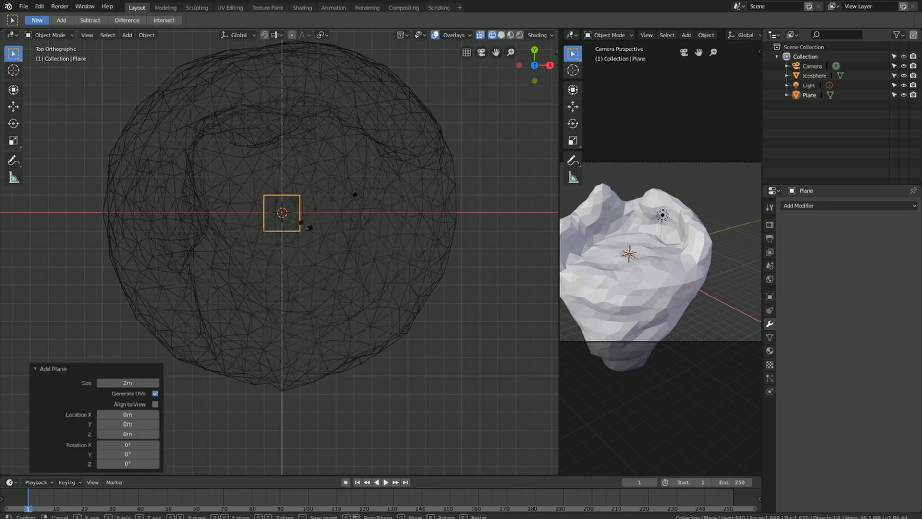
key("s")
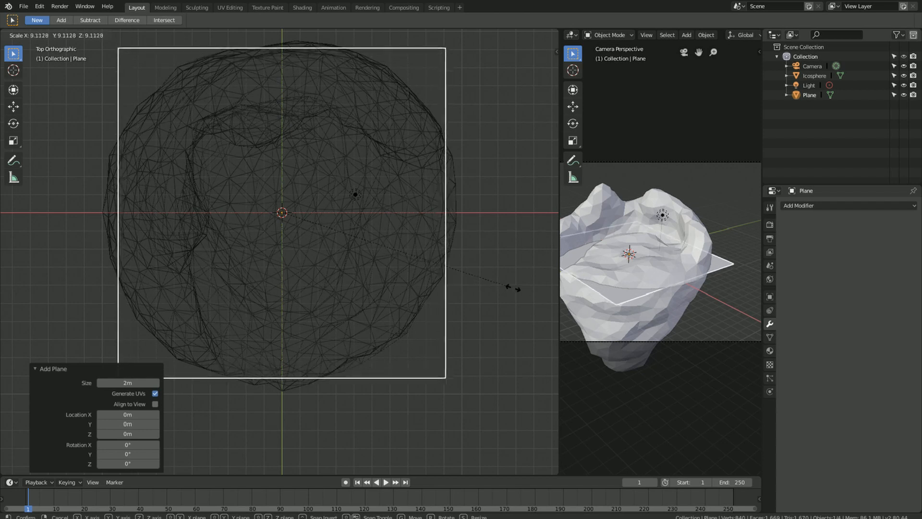
left_click(535, 309)
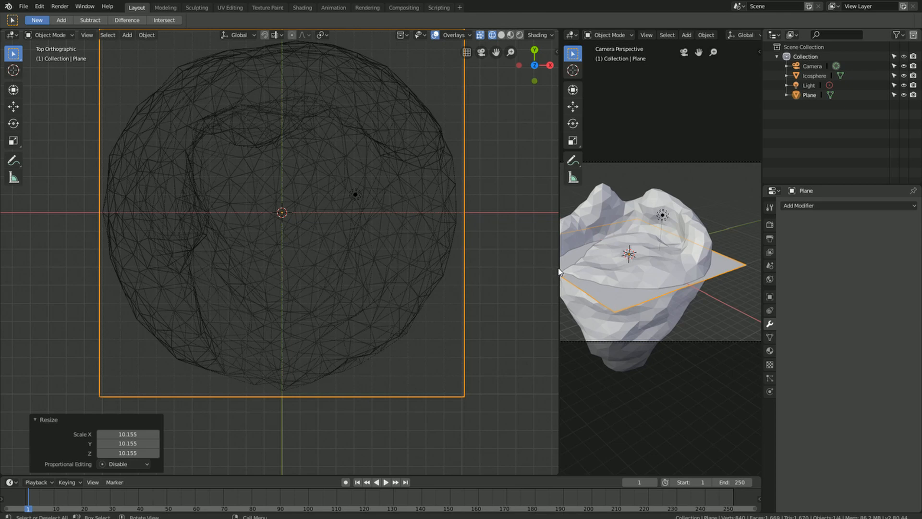
Step: Narrow the wide viewport, return it to Solid shading and inspect where the plane cuts through the island
left_click_drag(559, 271, 482, 290)
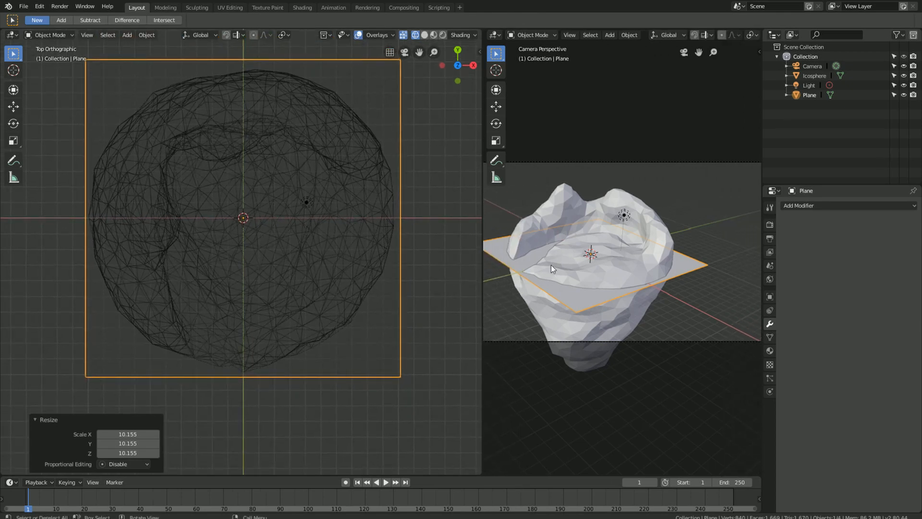
mouse_move(571, 270)
middle_mouse_down()
mouse_move(582, 255)
mouse_move(550, 260)
mouse_move(559, 243)
middle_mouse_up()
key("KP_1")
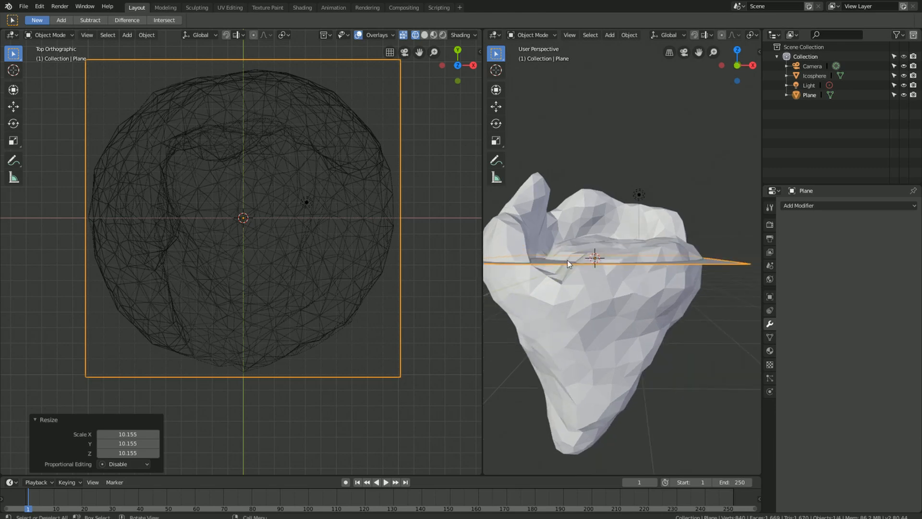
mouse_move(208, 410)
middle_mouse_down()
mouse_move(223, 286)
mouse_move(212, 312)
middle_mouse_up()
key("z")
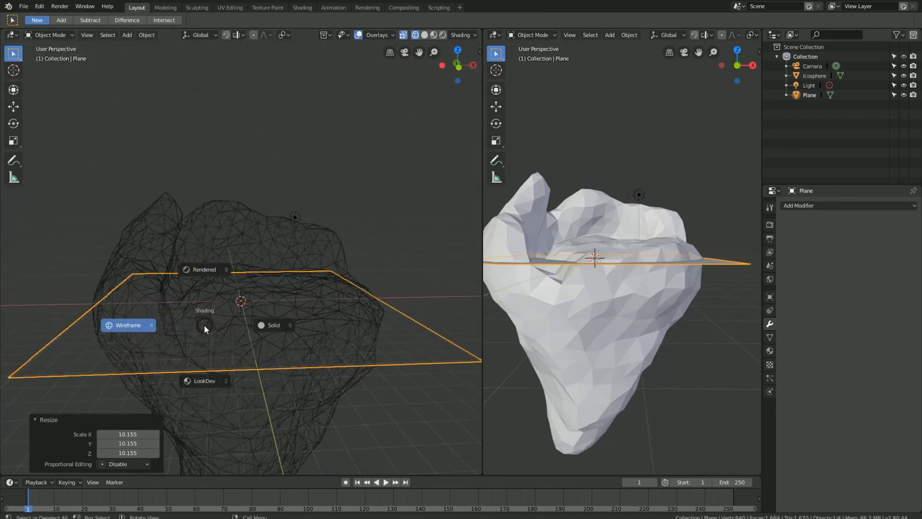
left_click(268, 325)
mouse_move(216, 355)
middle_mouse_down()
mouse_move(214, 338)
mouse_move(180, 326)
mouse_move(169, 380)
mouse_move(75, 335)
middle_mouse_up()
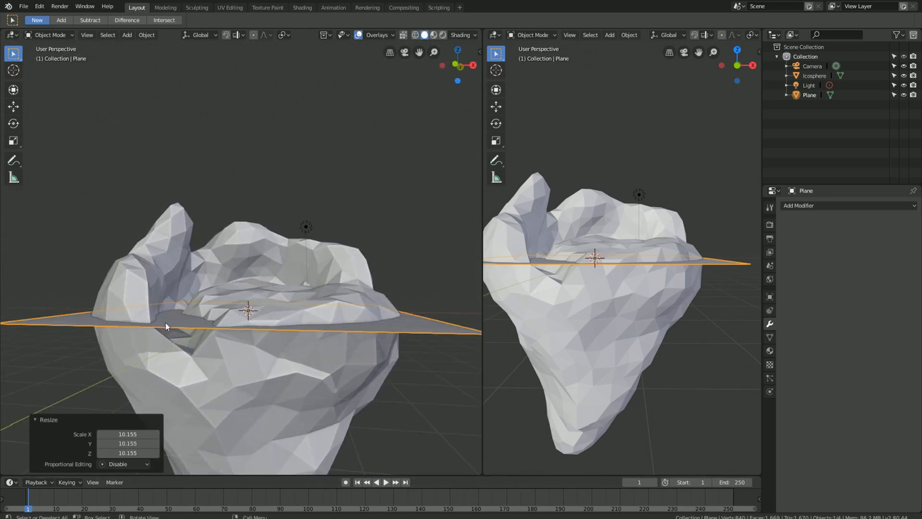
middle_click_drag(253, 359, 209, 365)
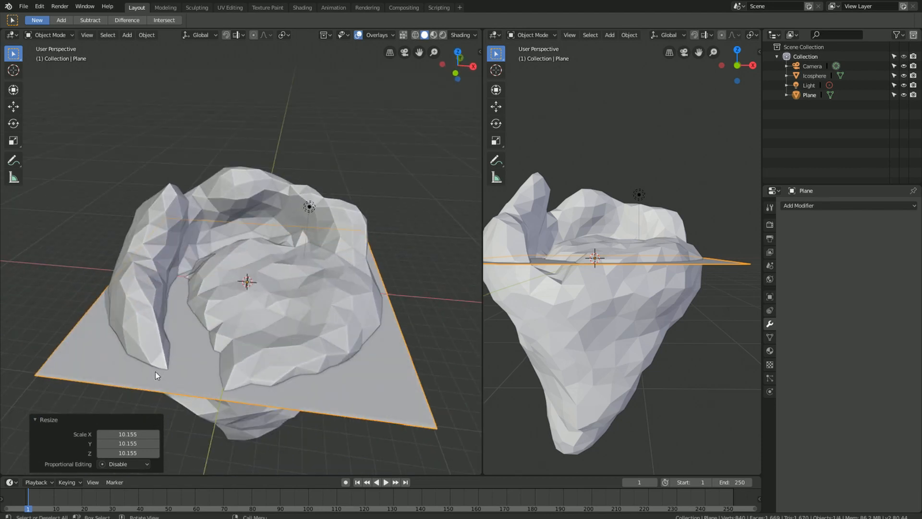
scroll(240, 255, "down", 3)
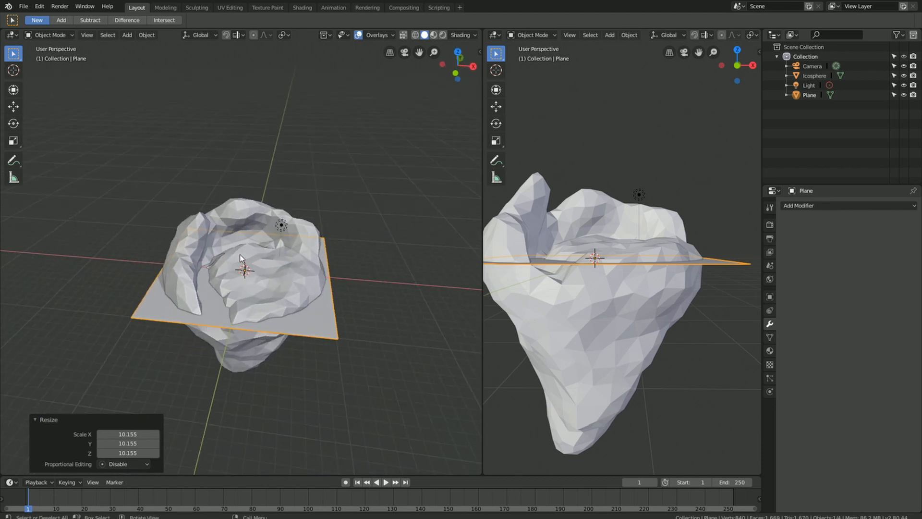
Step: Collapse the Resize settings, check the plane's coverage from above and select the icosphere island
left_click(34, 420)
key("KP_7")
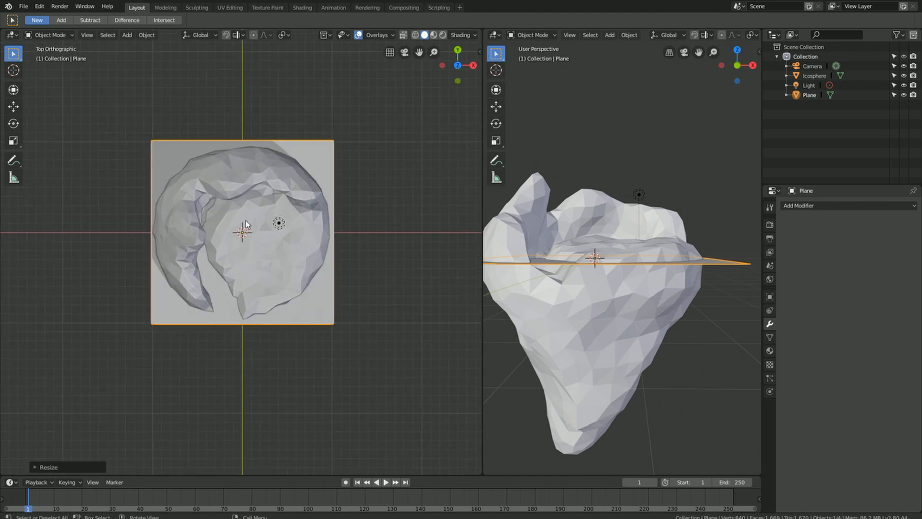
mouse_move(226, 226)
middle_mouse_down()
mouse_move(233, 208)
mouse_move(237, 215)
middle_mouse_up()
scroll(206, 203, "up", 4)
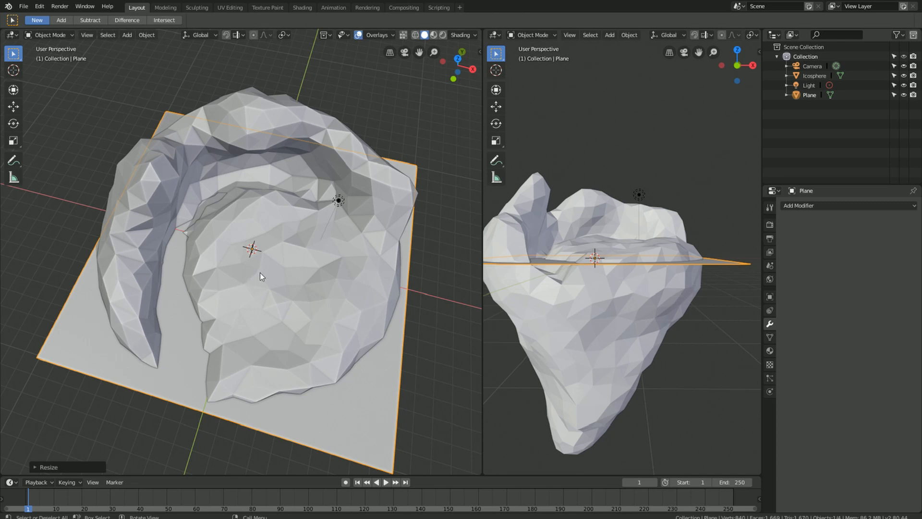
left_click(649, 258)
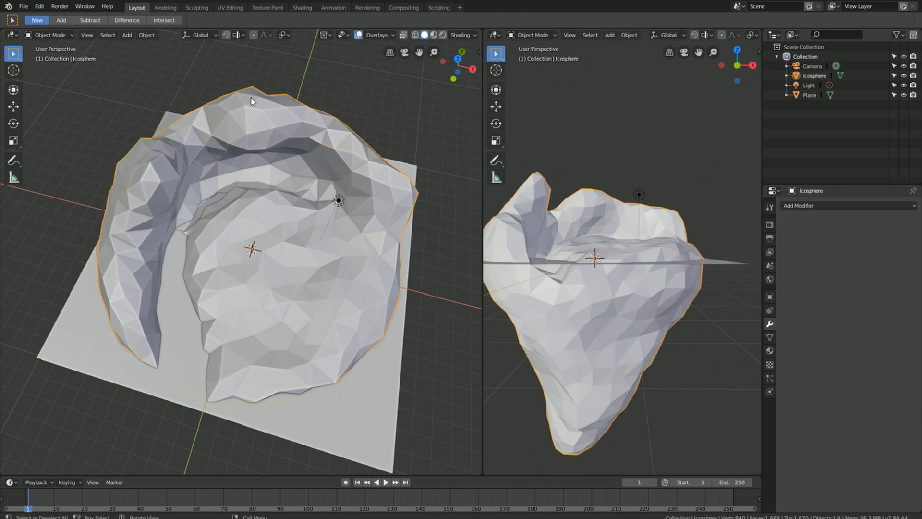
Step: Switch the island to the Sculpting workspace and set the Draw brush radius to 51 px
left_click(197, 8)
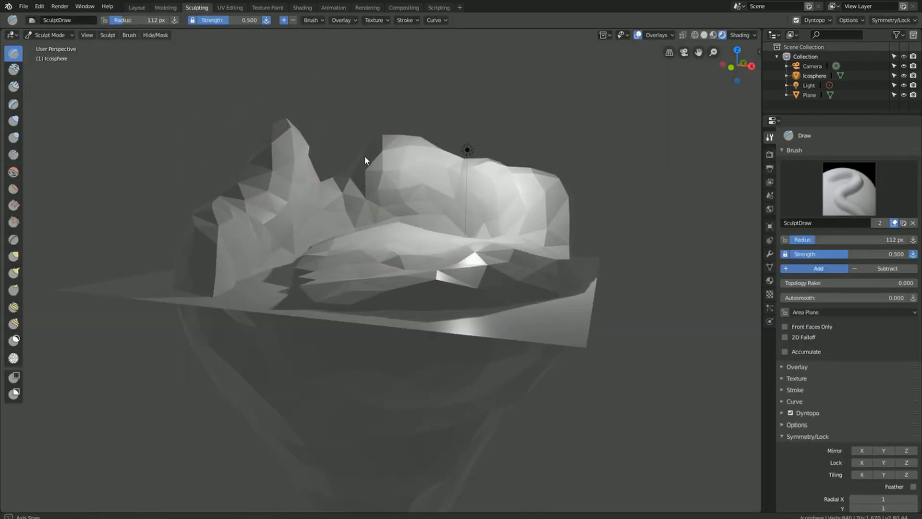
mouse_move(365, 160)
middle_mouse_down()
mouse_move(366, 214)
mouse_move(346, 251)
middle_mouse_up()
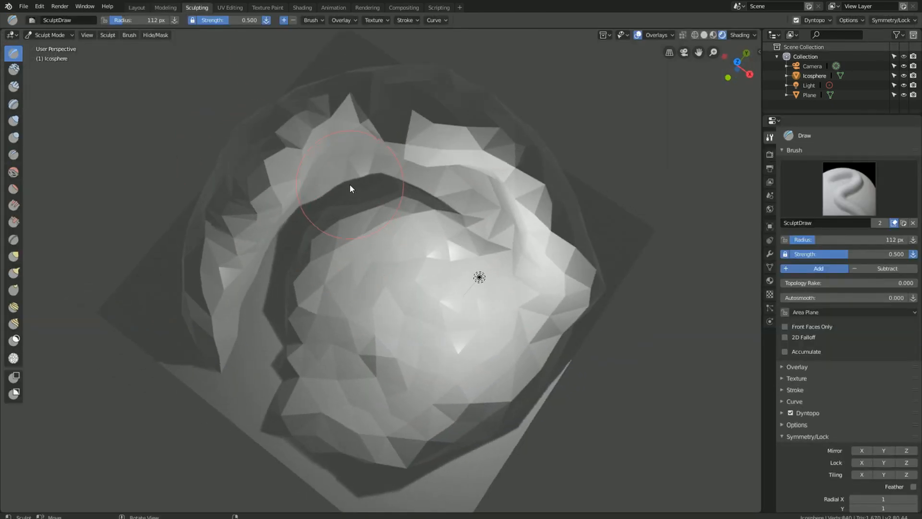
key("f")
left_click(324, 192)
key("f")
left_click(323, 200)
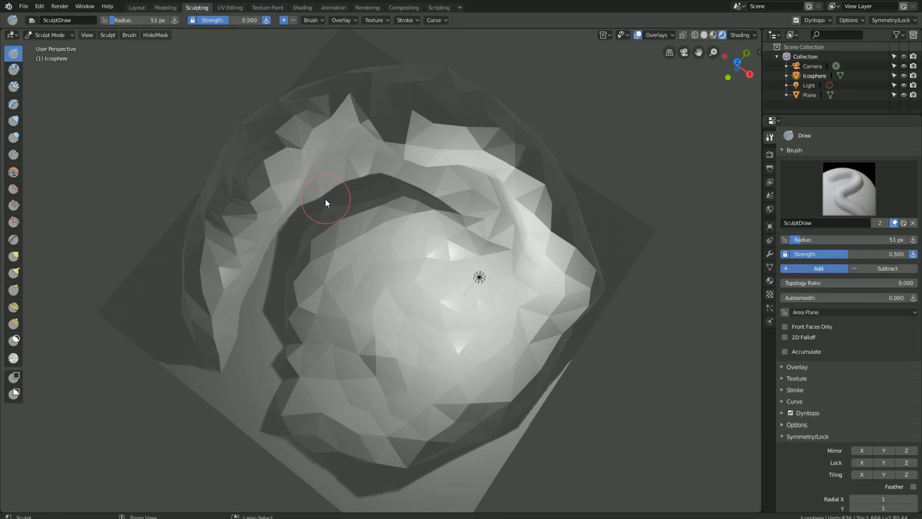
Step: In Solid shading, carve the curved channel between the rim and the central mound deeper and wider with subtractive Draw strokes
mouse_move(340, 215)
left_mouse_down("ctrl")
mouse_move(401, 183)
mouse_move(478, 216)
mouse_move(447, 195)
left_mouse_up("ctrl")
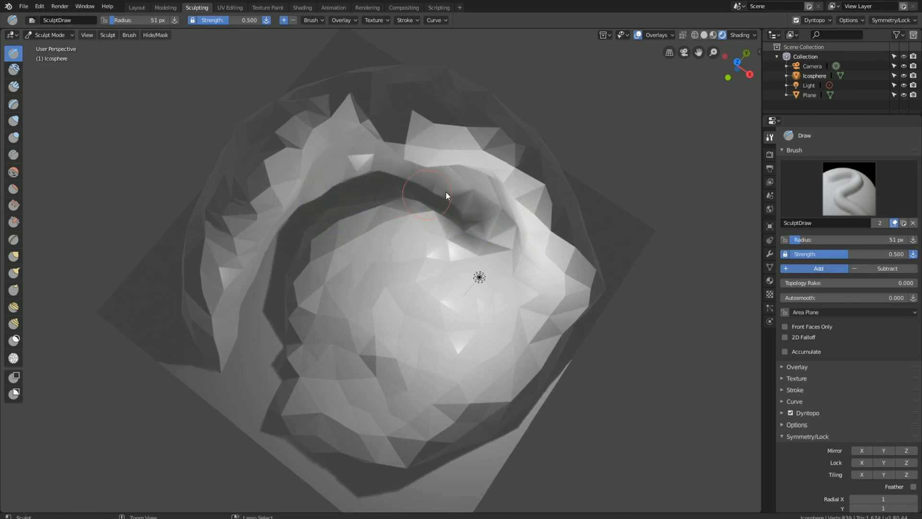
left_click(703, 35)
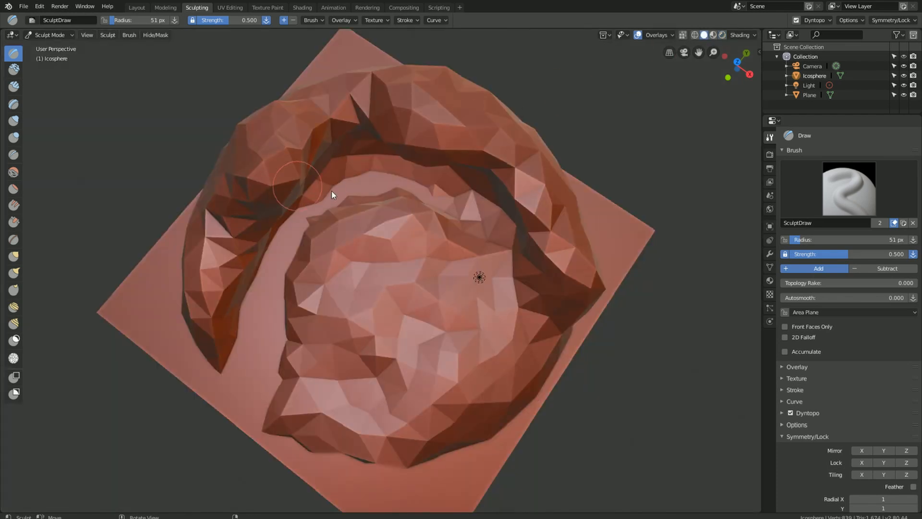
mouse_move(330, 195)
left_mouse_down("ctrl")
mouse_move(350, 172)
mouse_move(422, 193)
left_mouse_up("ctrl")
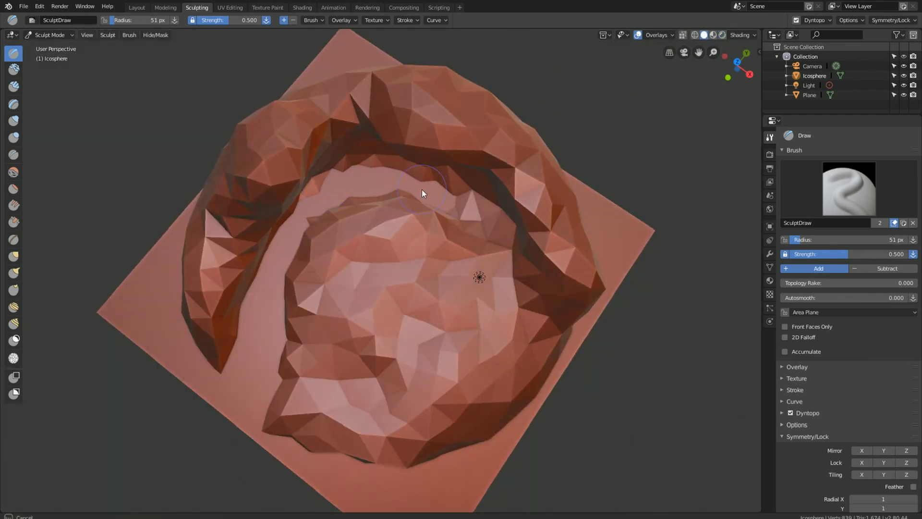
mouse_move(483, 220)
left_mouse_down("ctrl")
mouse_move(469, 195)
mouse_move(332, 184)
mouse_move(298, 200)
mouse_move(303, 247)
left_mouse_up("ctrl")
mouse_move(374, 200)
left_mouse_down("ctrl")
mouse_move(301, 215)
mouse_move(288, 298)
mouse_move(331, 210)
left_mouse_up("ctrl")
mouse_move(471, 213)
left_mouse_down("ctrl")
mouse_move(484, 207)
mouse_move(498, 243)
mouse_move(473, 207)
mouse_move(336, 194)
left_mouse_up("ctrl")
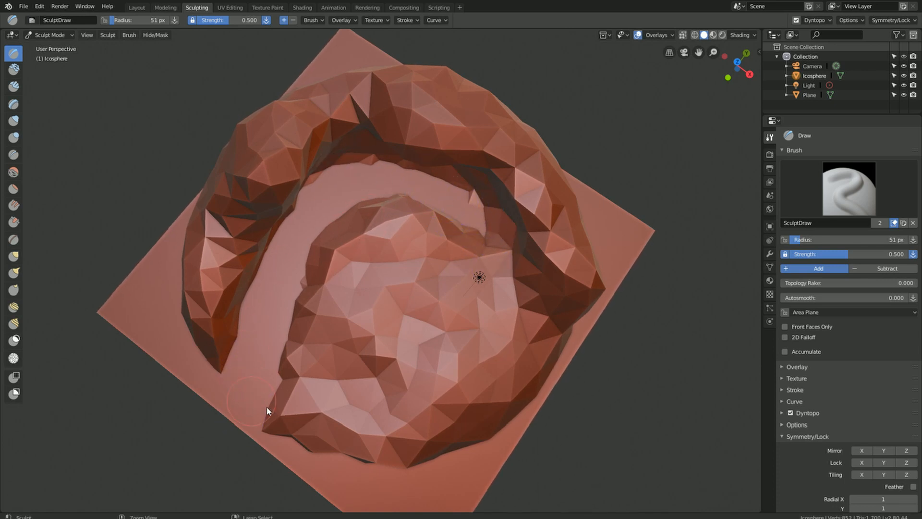
middle_click_drag(163, 382, 233, 274)
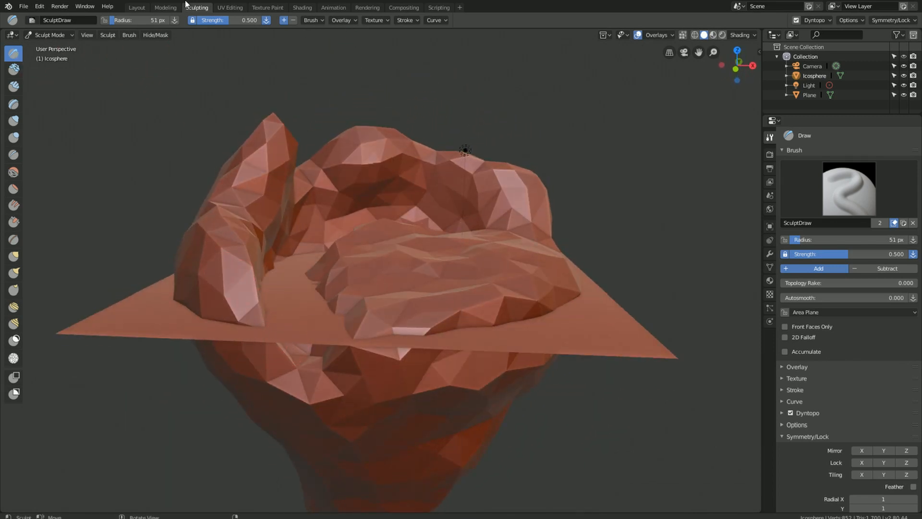
Step: Return to the Layout workspace, select the plane and enter Edit Mode in top view
left_click(138, 9)
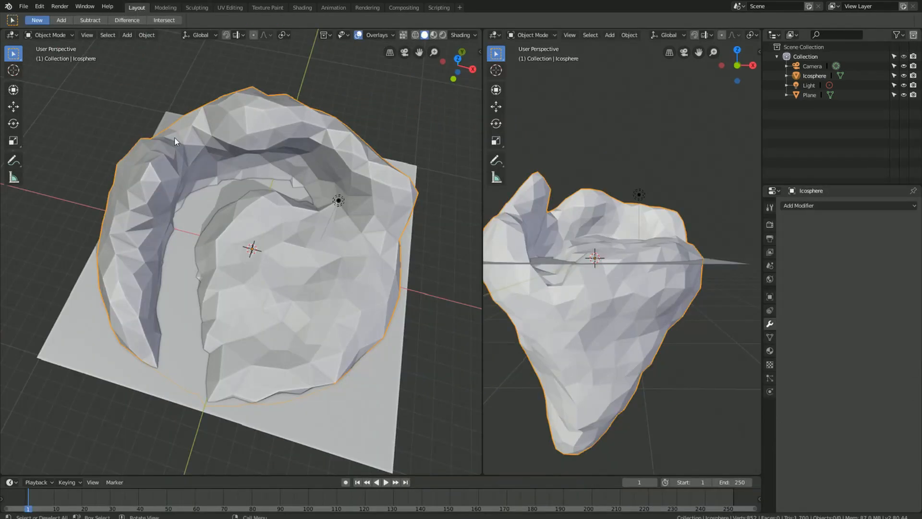
left_click(329, 422)
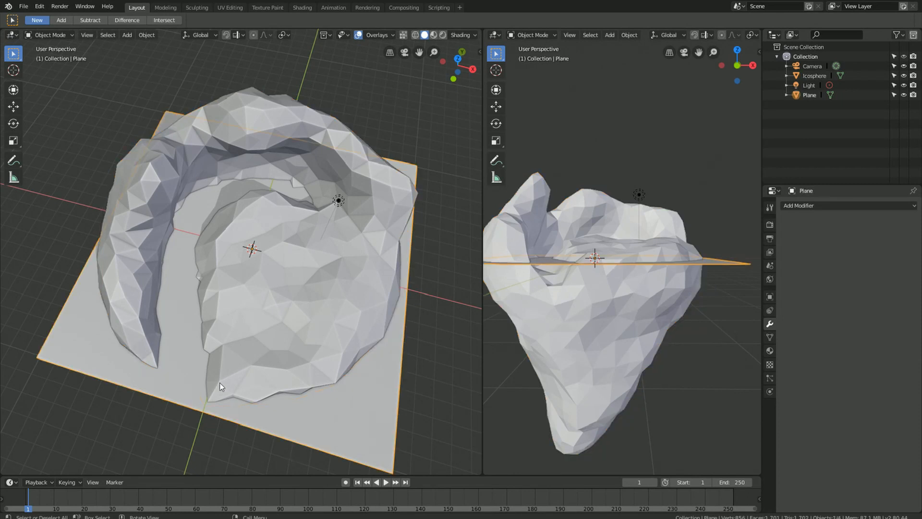
key("KP_7")
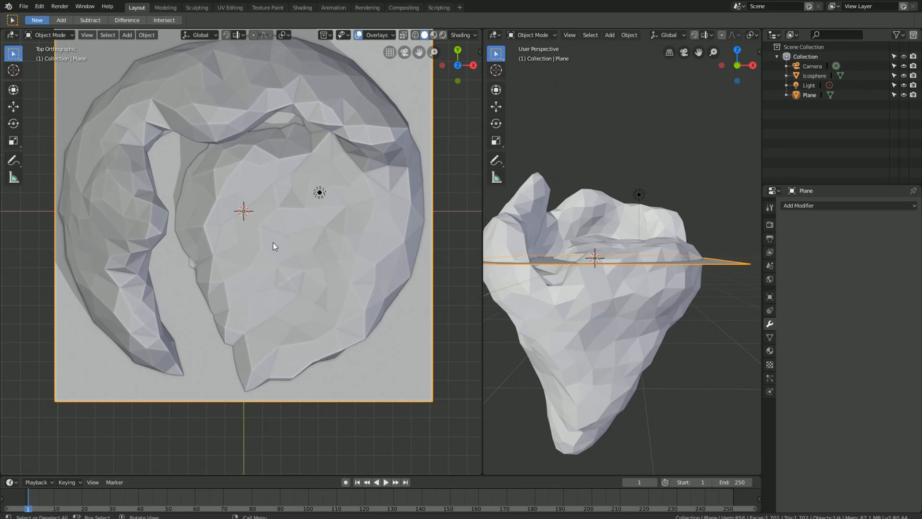
left_click(52, 36)
left_click(53, 58)
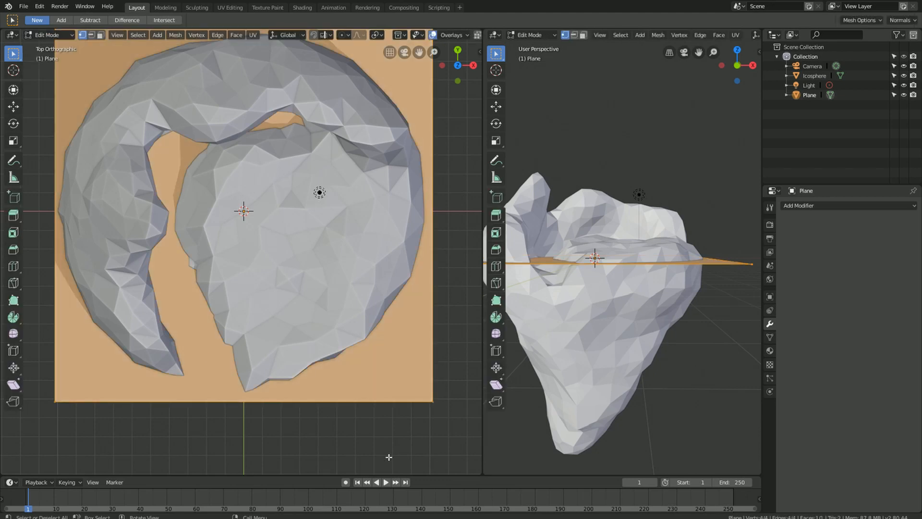
Step: Check where the channel exposes the plane, and set the top view to Wireframe shading
middle_click_drag(388, 457, 386, 307)
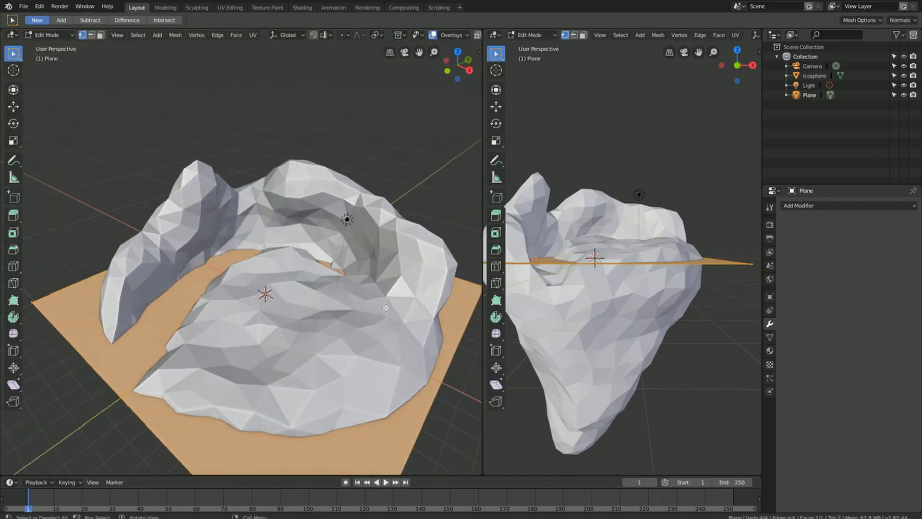
key("KP_7")
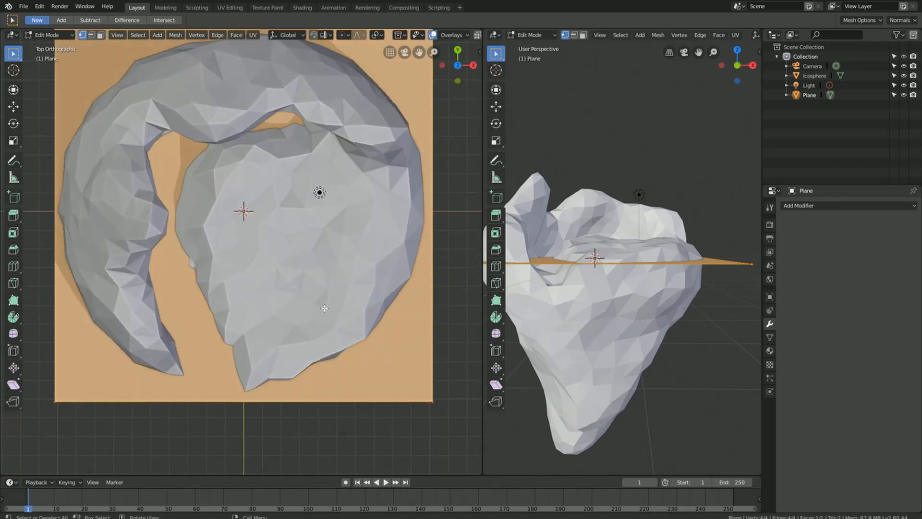
middle_click_drag(234, 236, 83, 157)
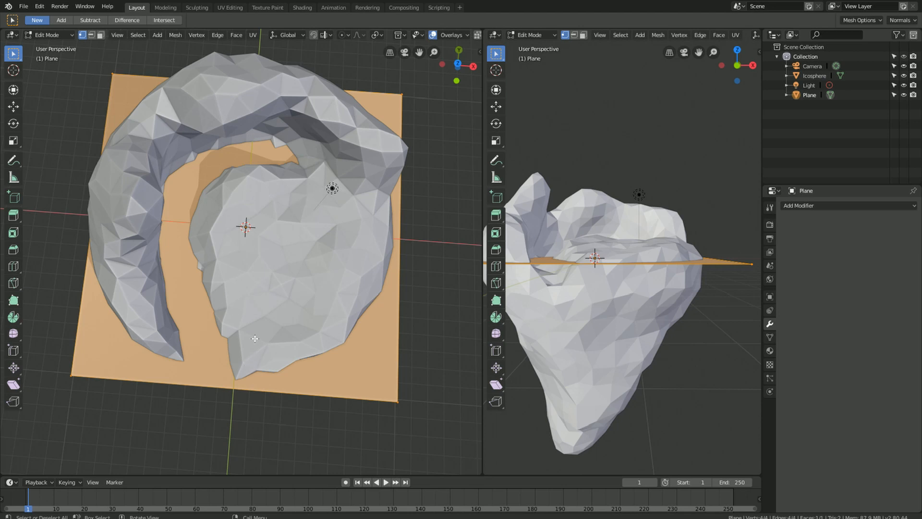
key("KP_7")
scroll(255, 339, "down", 2)
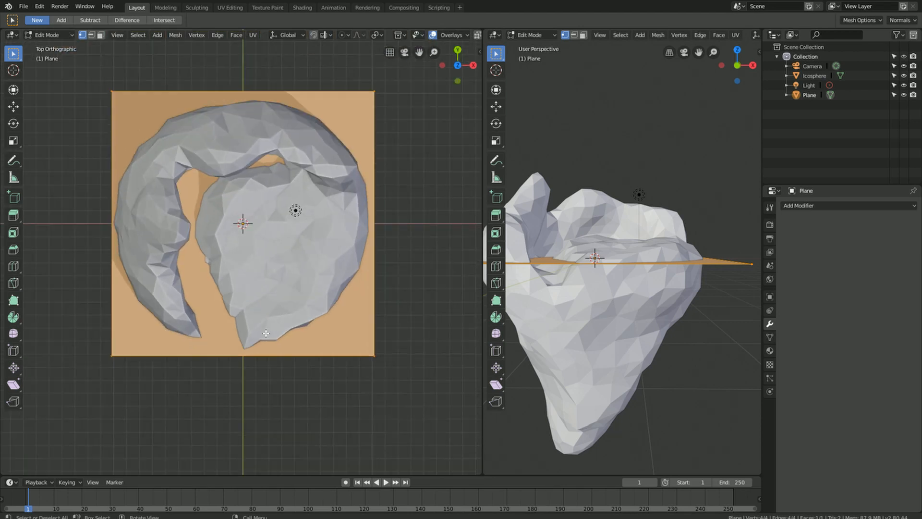
key("z")
left_click(214, 311)
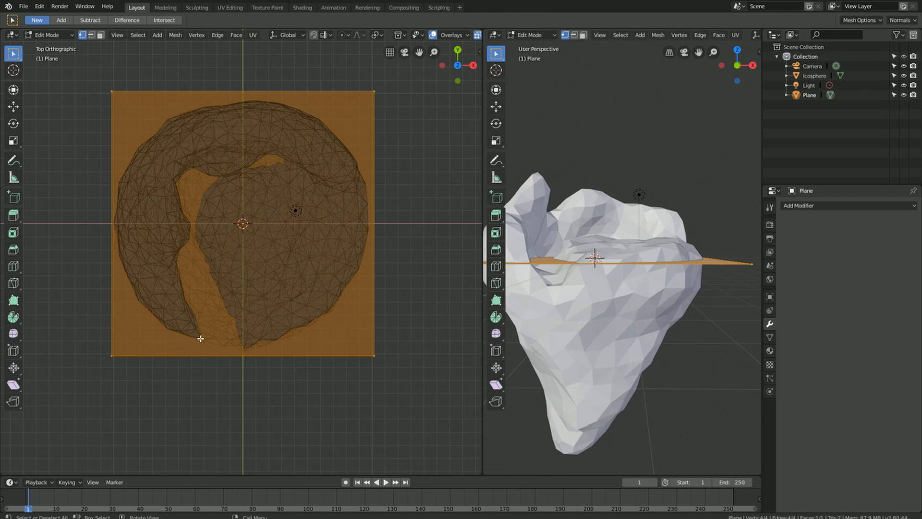
Step: Start a Knife cut on the plane at the rim arm's front tip and trace it back just inside the arm's inner edge
scroll(197, 341, "up", 4)
middle_click_drag(186, 374, 208, 313, "shift")
scroll(169, 360, "up", 5)
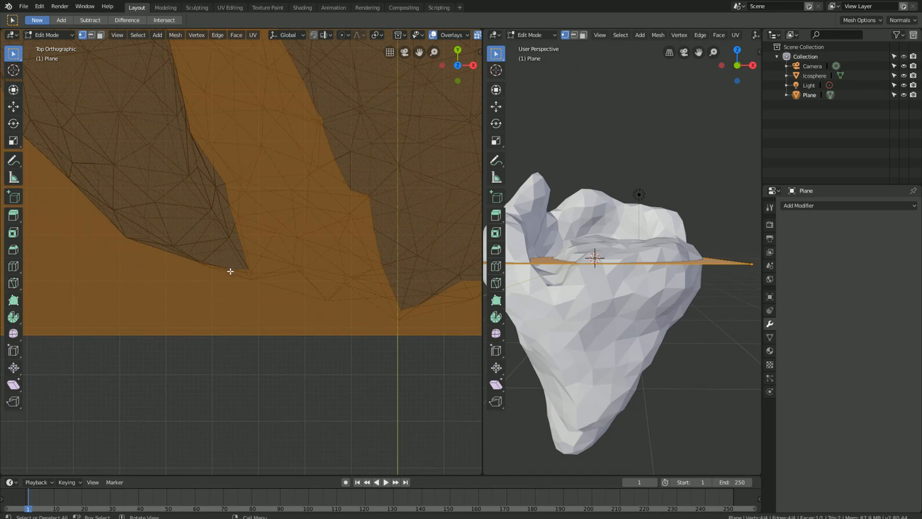
key("k")
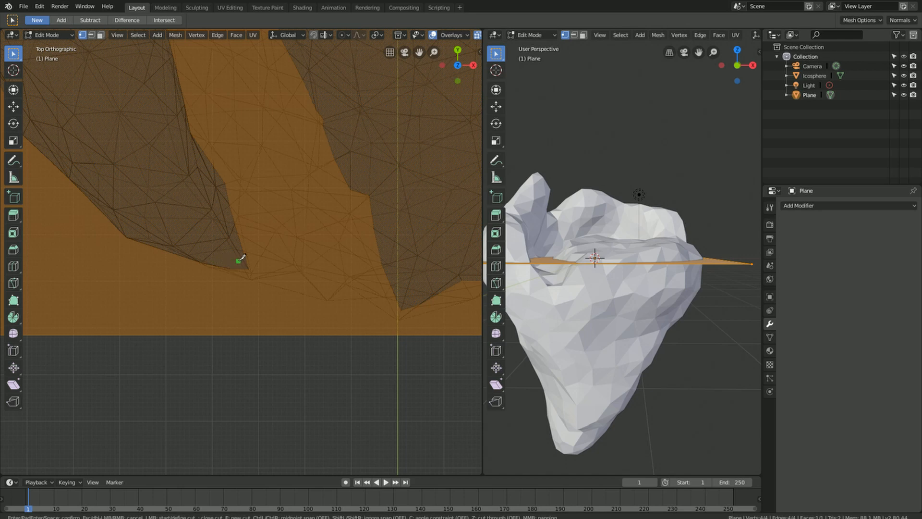
left_click(238, 261)
scroll(225, 225, "down", 2)
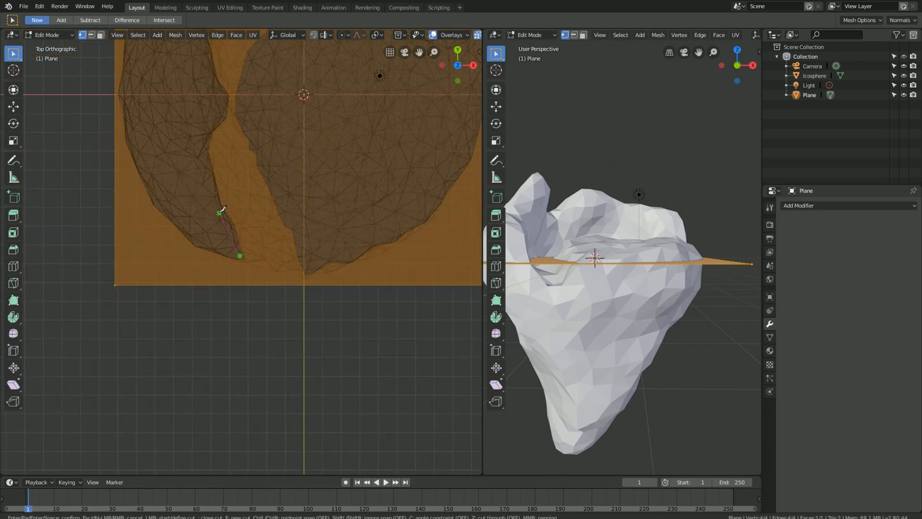
left_click(214, 211)
left_click(198, 148)
left_click(207, 110)
left_click(198, 59)
Step: Continue the Knife cut under the rim around the channel's rear bend and back beneath the central mound's rear edge
scroll(202, 61, "down", 2)
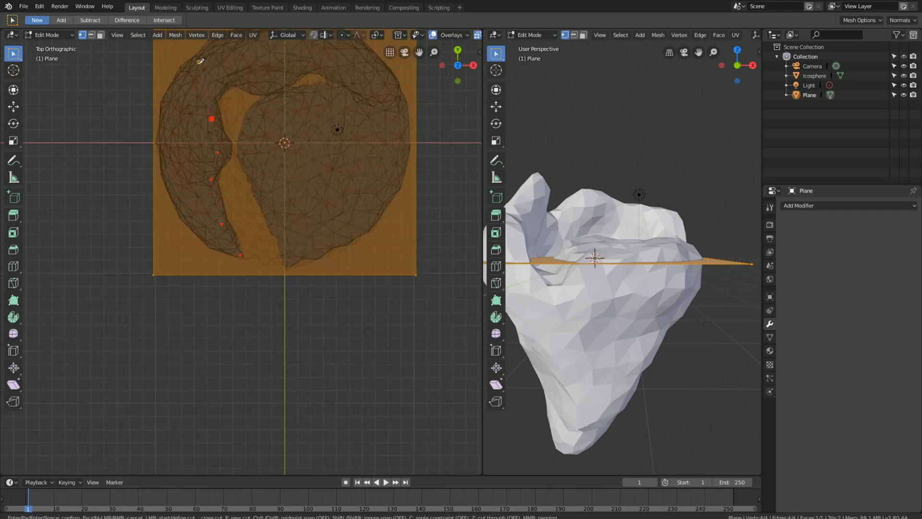
left_click(208, 88)
left_click(250, 57)
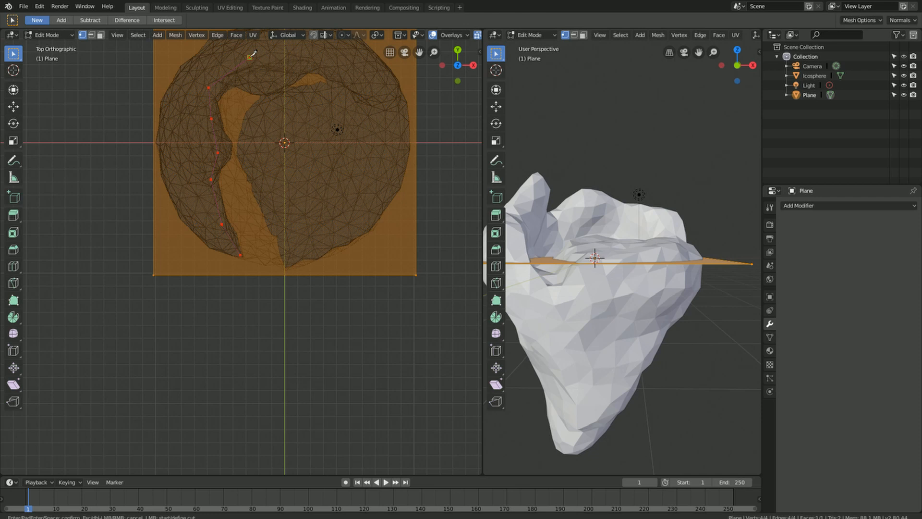
left_click(279, 52)
left_click(345, 91)
left_click(307, 98)
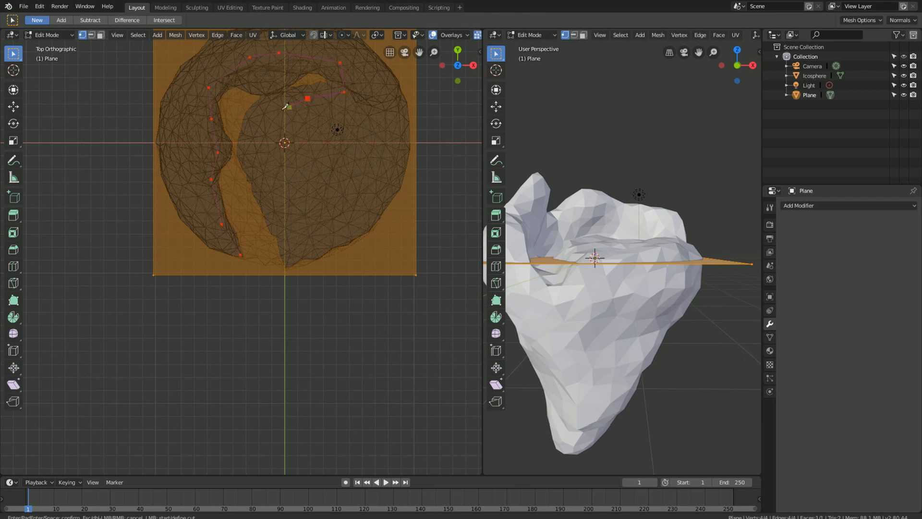
Step: Finish the knife cut on the plane, tracing the channel's inner bank down to its open end and closing the outline there
left_click(273, 104)
left_click(249, 141)
left_click(261, 183)
left_click(280, 228)
scroll(296, 258, "up", 5)
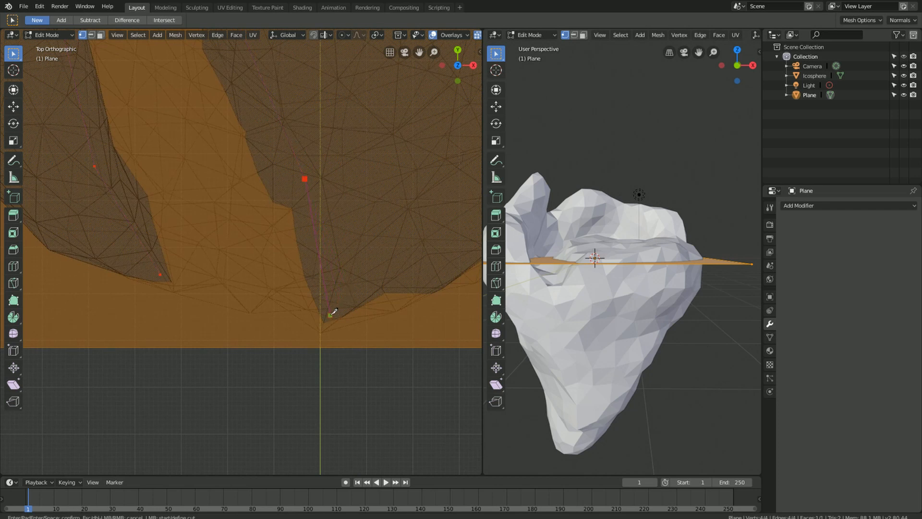
left_click(331, 315)
key("Return")
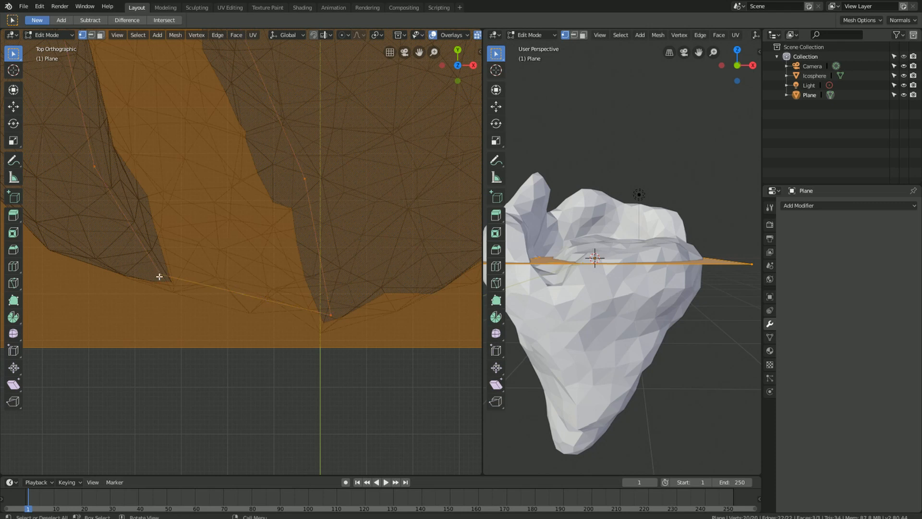
Step: Switch to face selection, deselect everything and display the top view in solid shading
scroll(227, 235, "down", 6)
middle_click_drag(253, 182, 252, 194)
scroll(253, 194, "up", 2)
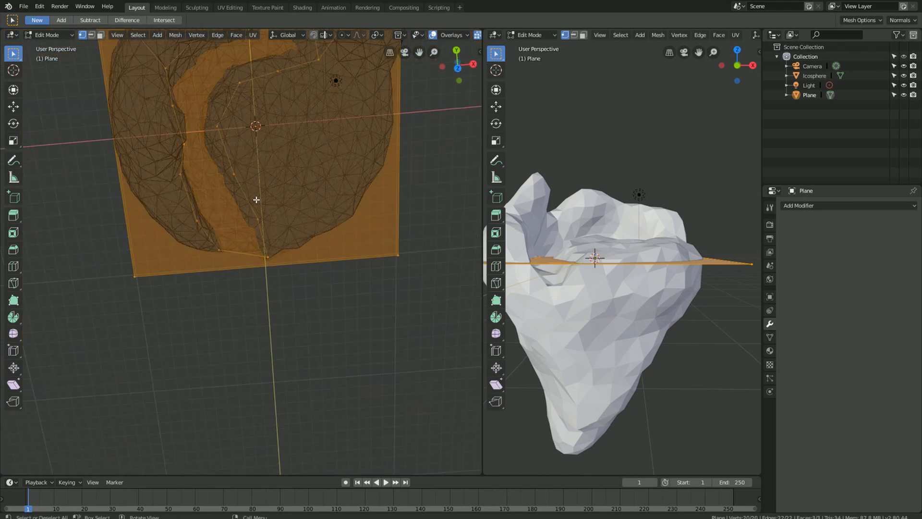
key("KP_7")
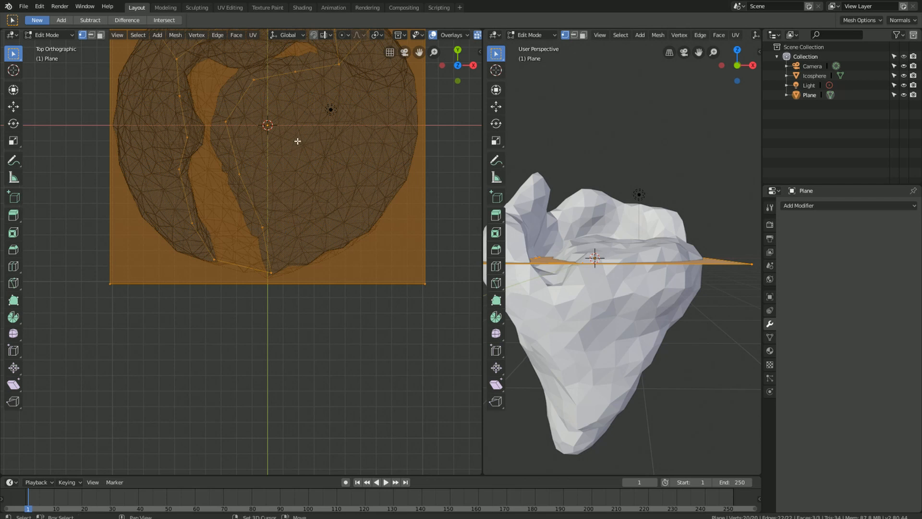
middle_click_drag(305, 211, 309, 226, "shift")
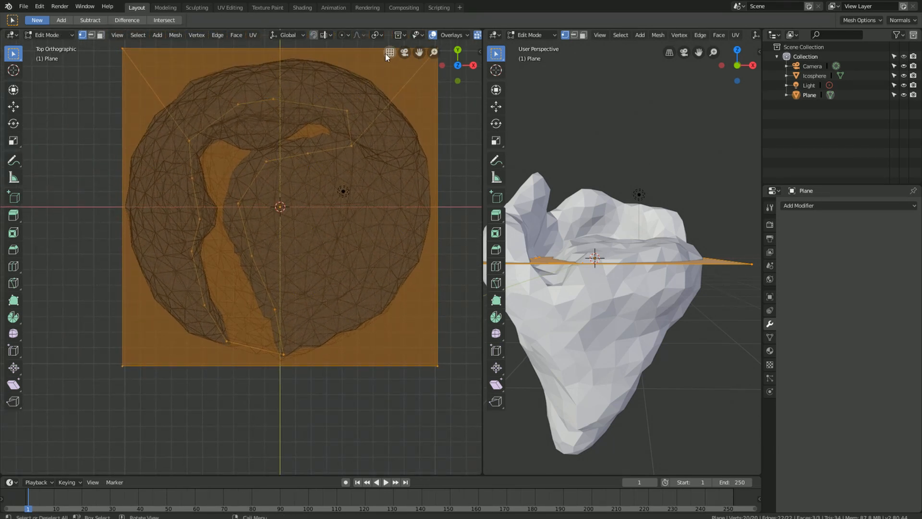
left_click(101, 35)
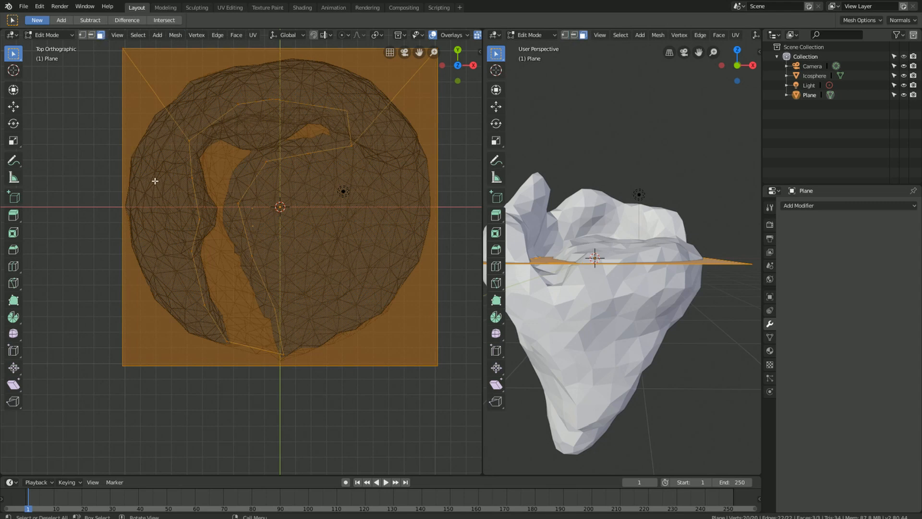
left_click(52, 133)
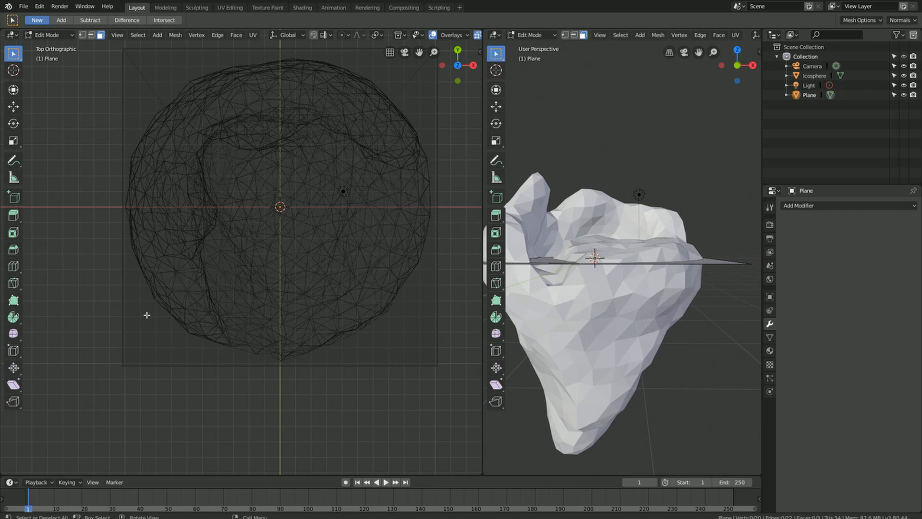
key("z")
left_click(212, 312)
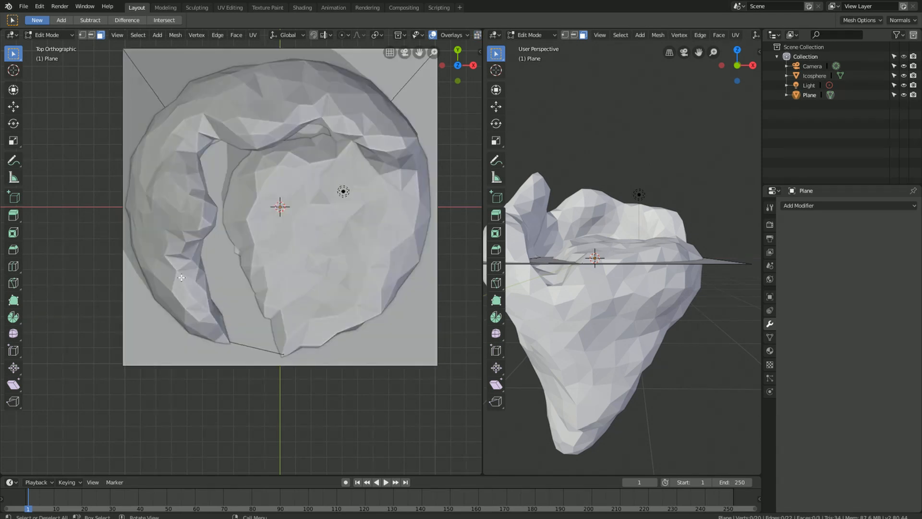
Step: Delete the two plane faces outside the channel outline, keeping only the channel-shaped face
left_click(144, 333)
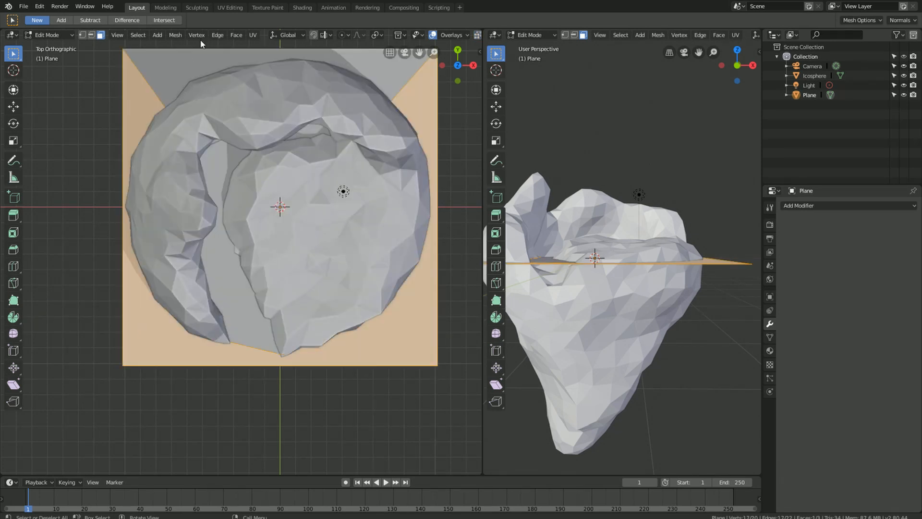
left_click(184, 62, "shift")
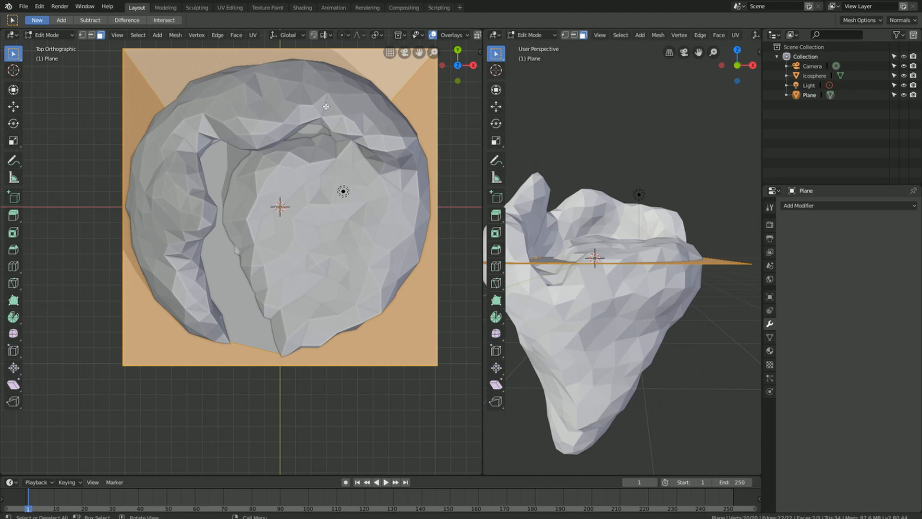
key("x")
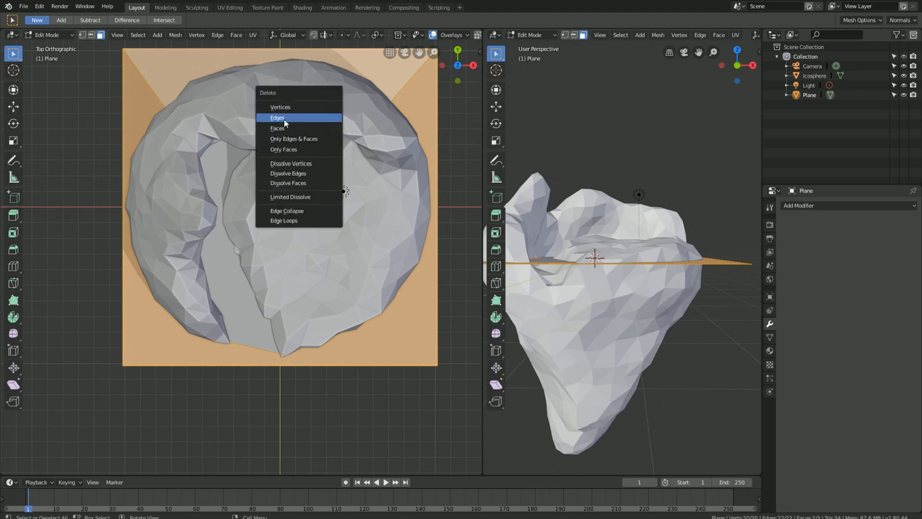
left_click(293, 127)
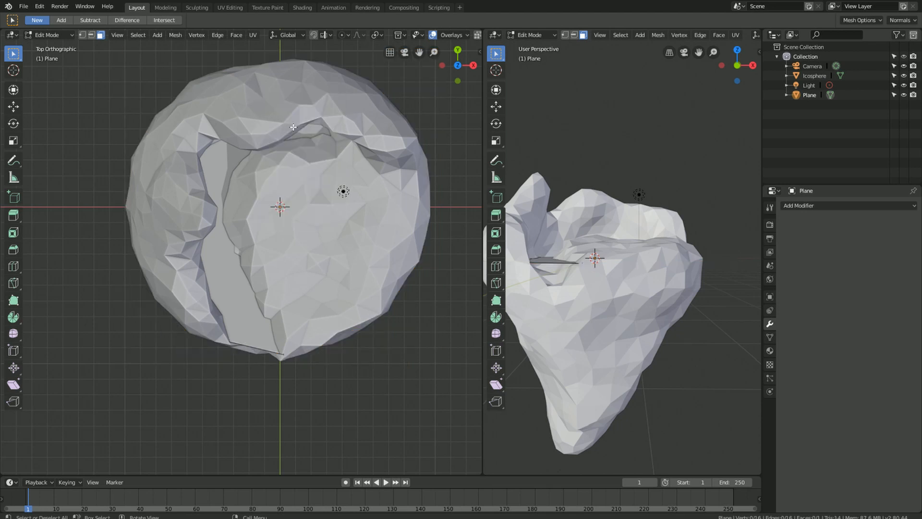
Step: Extrude the short edge at the channel's open end in place, without offsetting it
middle_click_drag(332, 279, 331, 181)
middle_click_drag(227, 368, 220, 294)
middle_click_drag(217, 227, 253, 366)
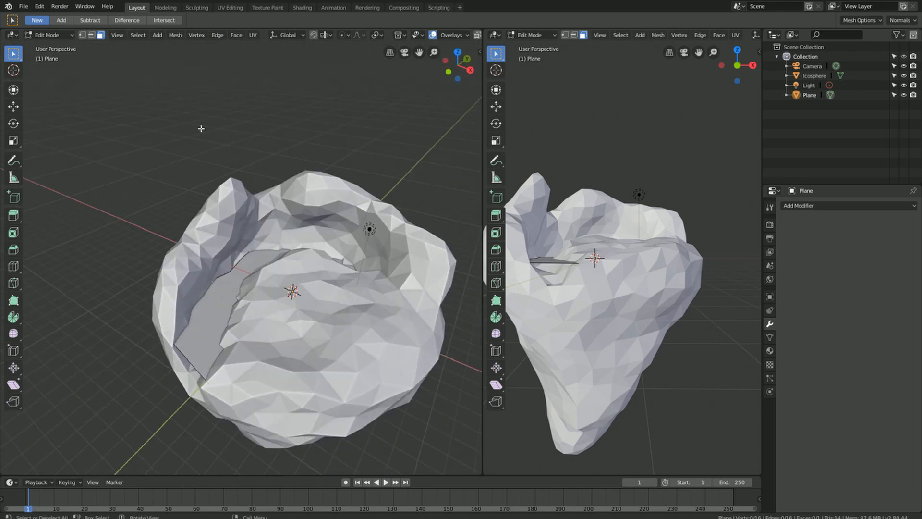
key("KP_7")
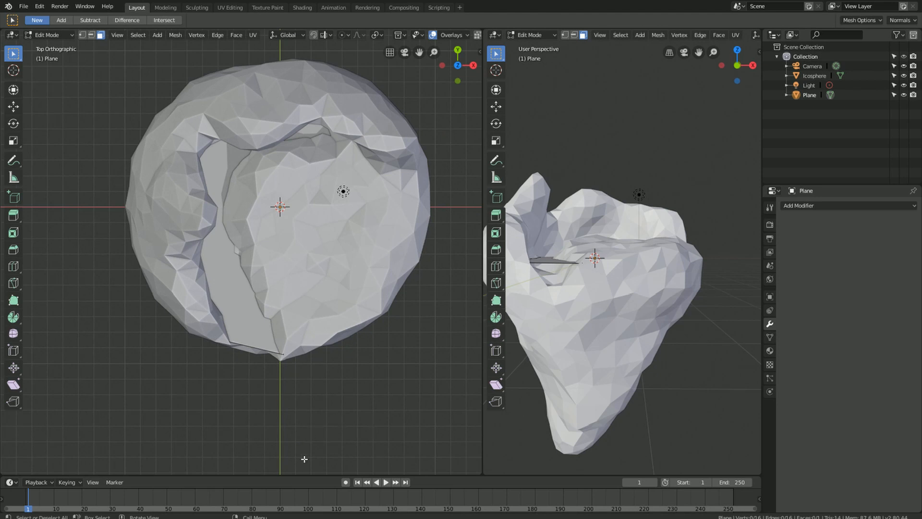
left_click(91, 35)
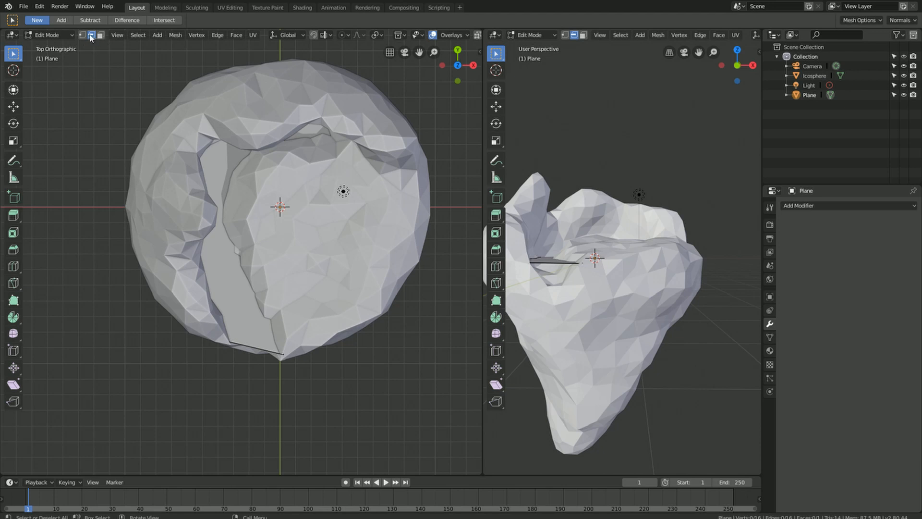
left_click(257, 347)
scroll(675, 337, "up", 8)
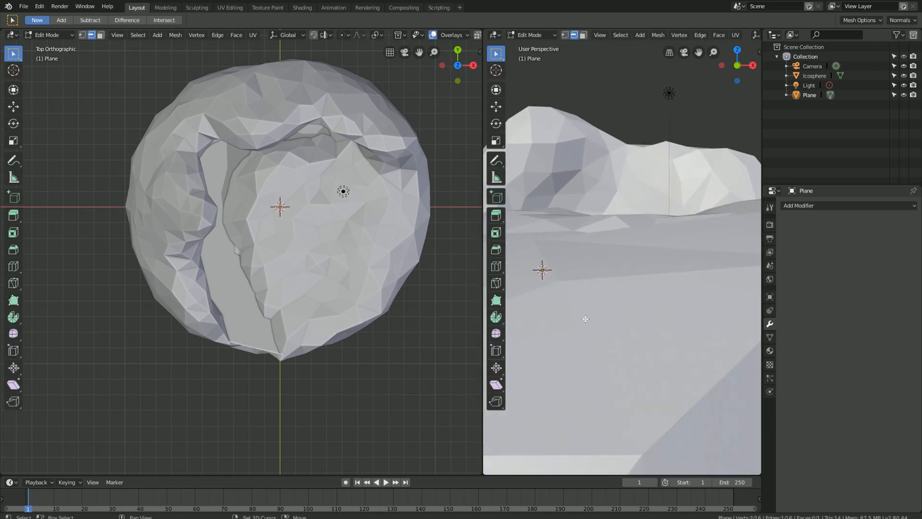
scroll(633, 312, "down", 8)
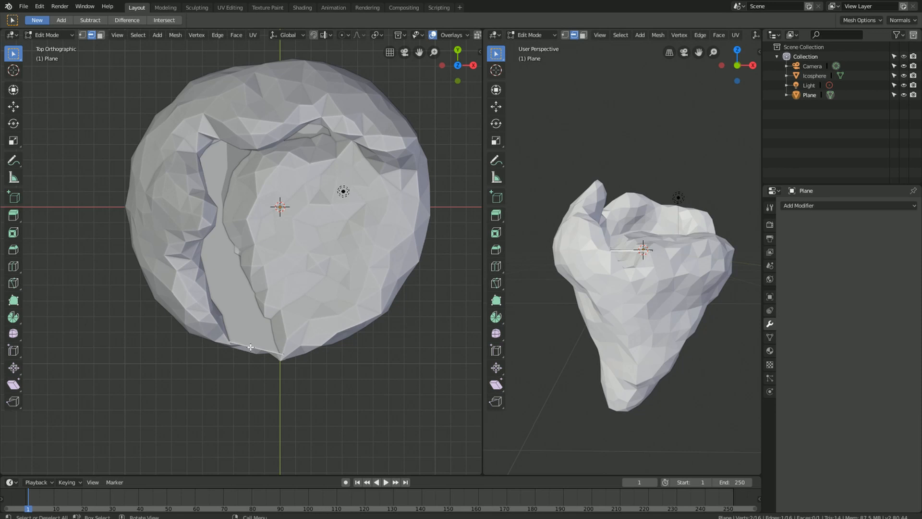
key("e")
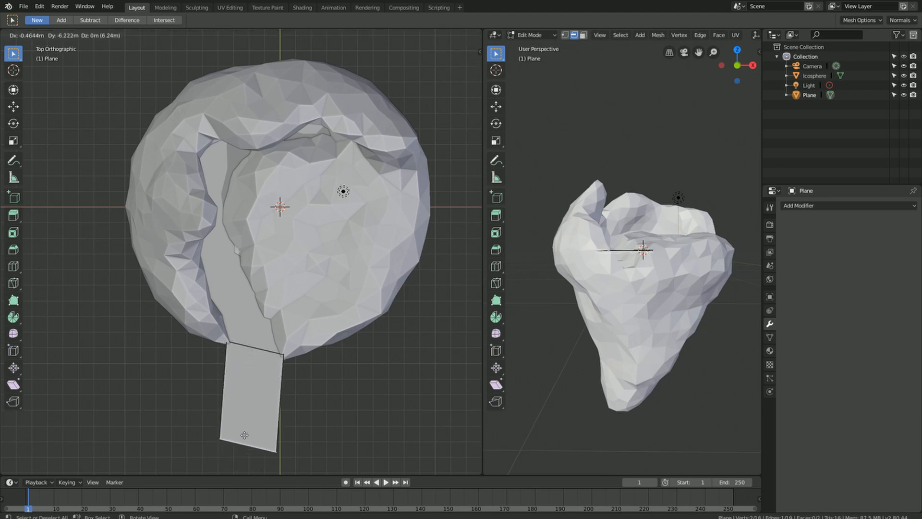
right_click(271, 416)
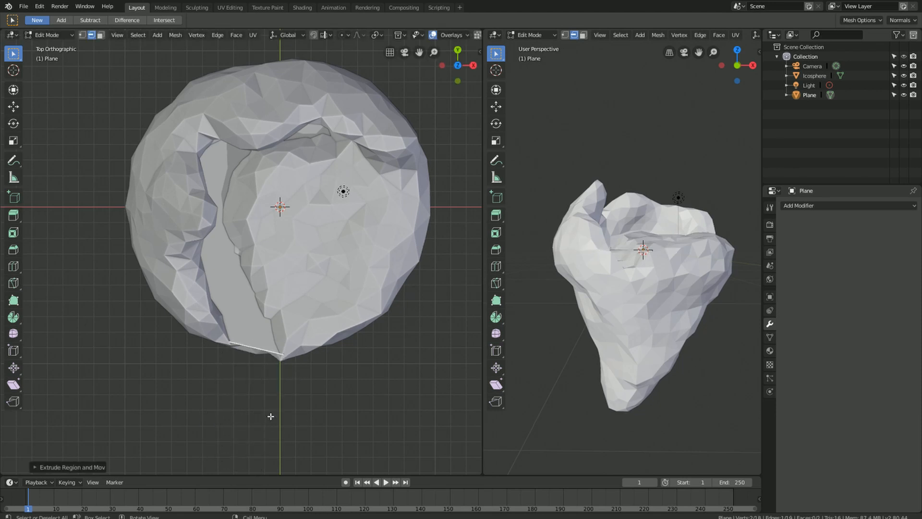
Step: Move the extruded edge straight down along global Z to near the rock's lower tip, forming a vertical strip
middle_click_drag(356, 353, 357, 240)
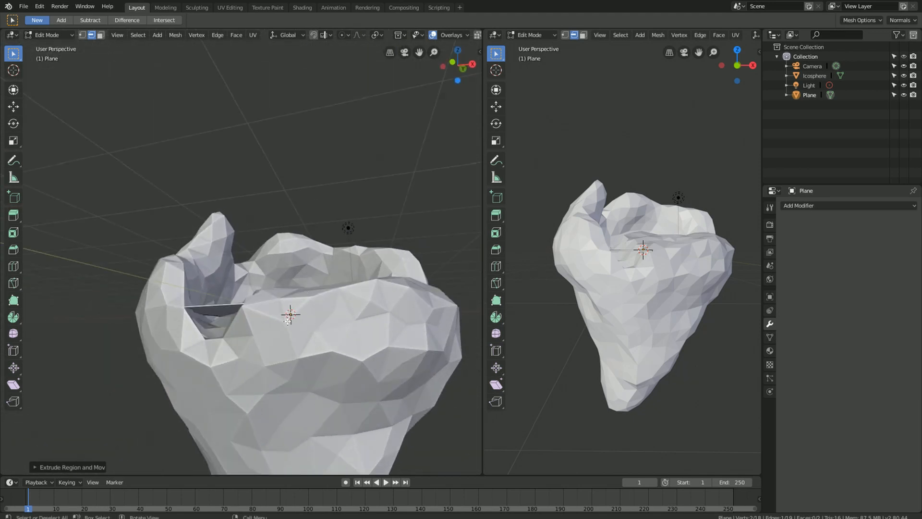
key("KP_1")
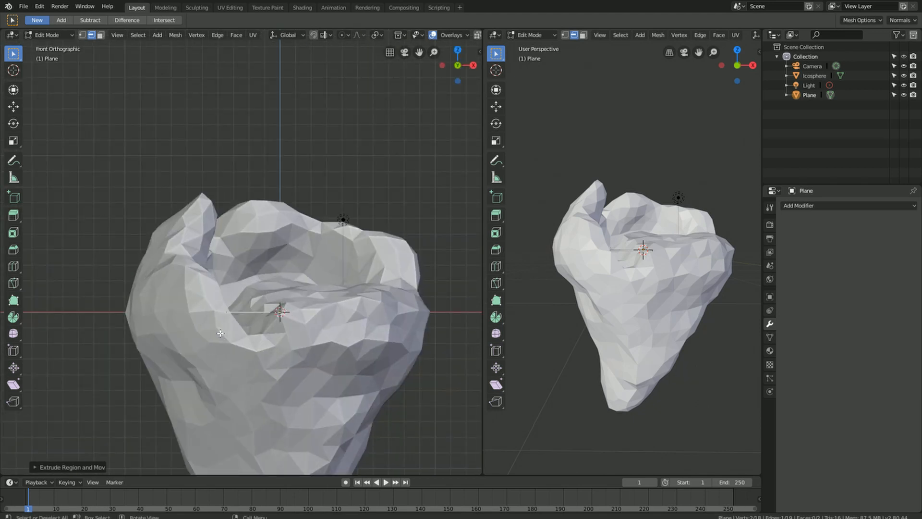
scroll(265, 321, "down", 4)
middle_click_drag(268, 336, 296, 237, "shift")
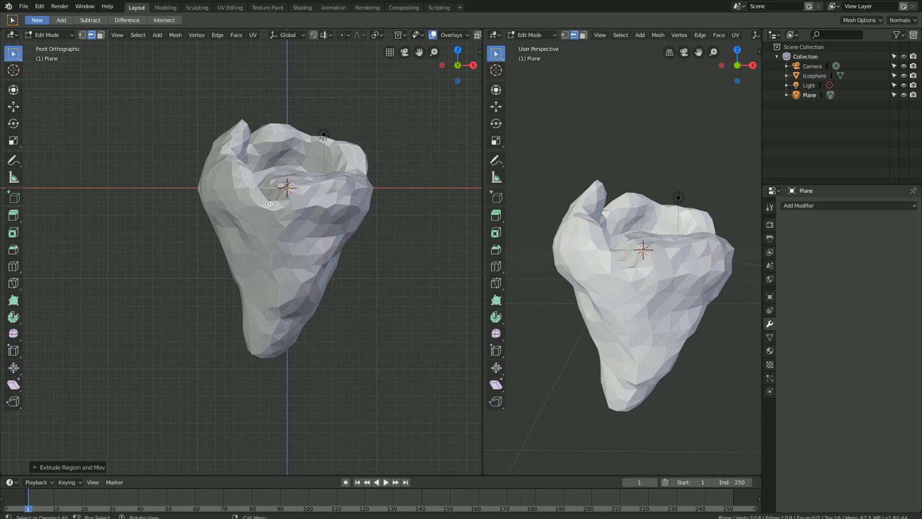
key("g")
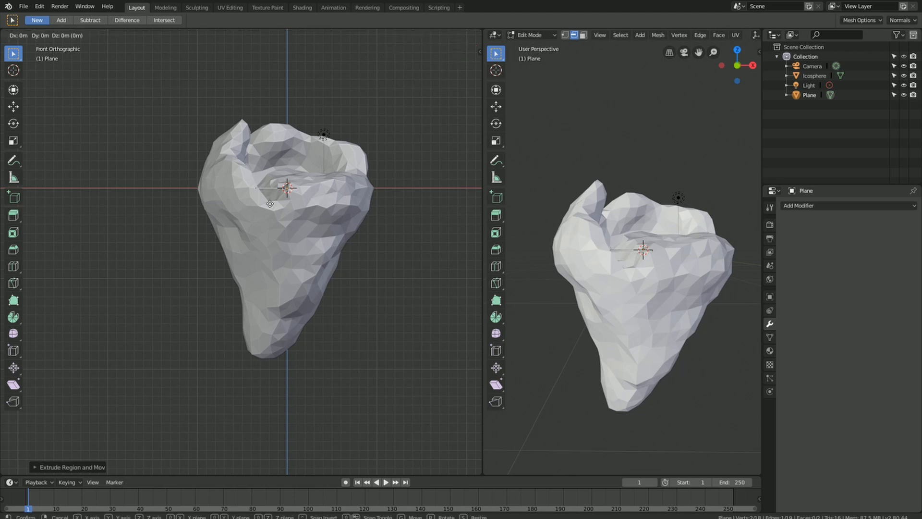
key("z")
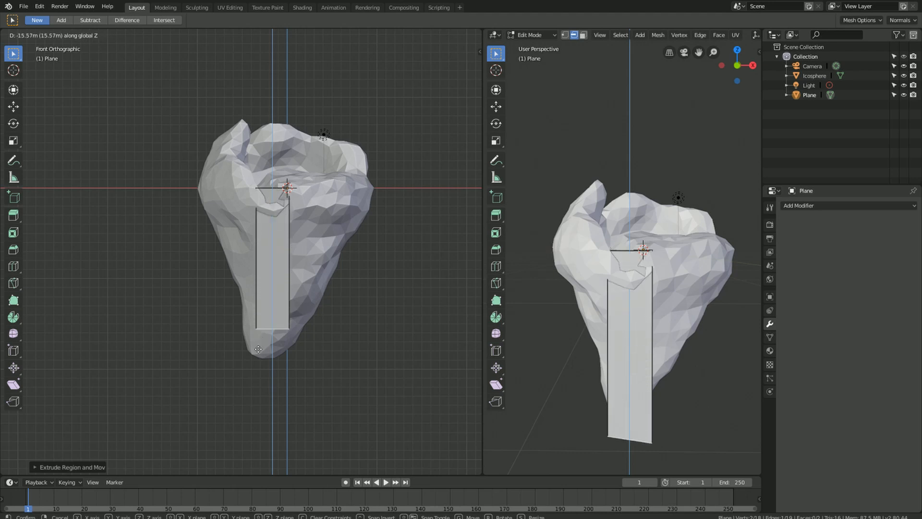
left_click(250, 376)
scroll(290, 231, "up", 2)
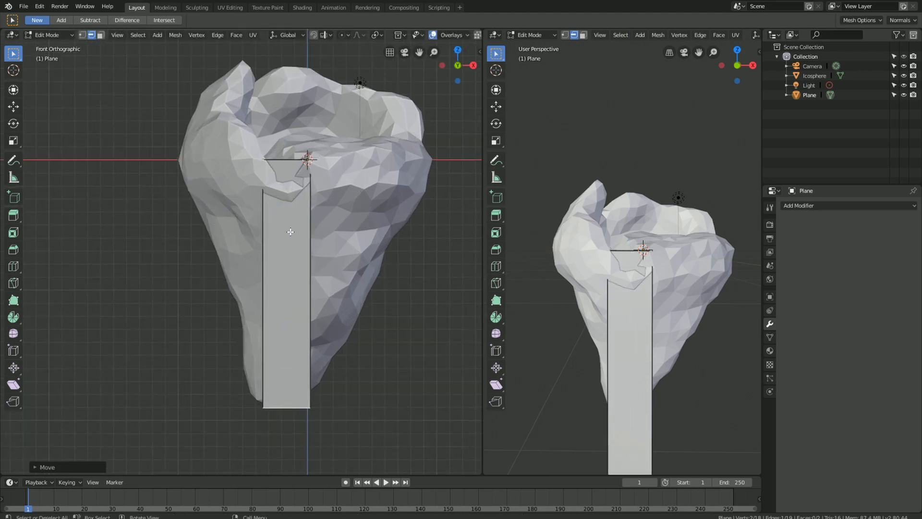
Step: Return to Object Mode and deselect the plane
key("Tab")
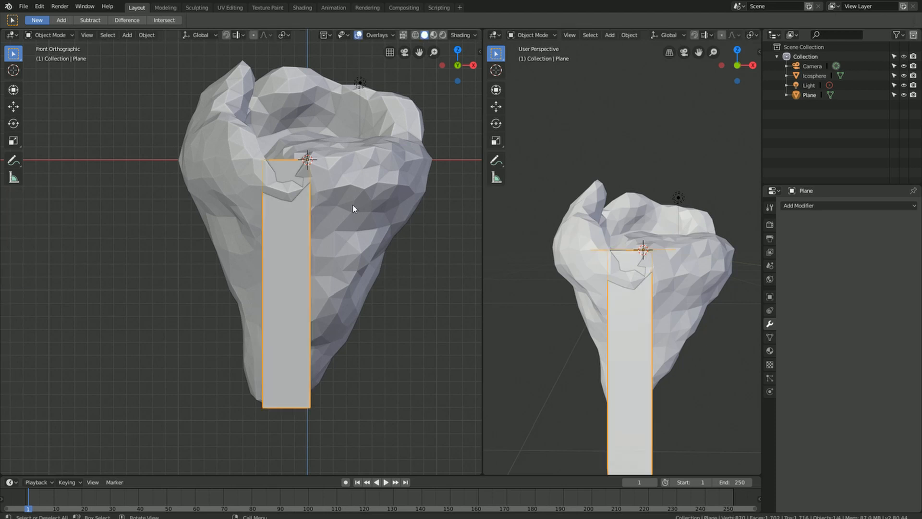
key("alt+a")
left_click(53, 35)
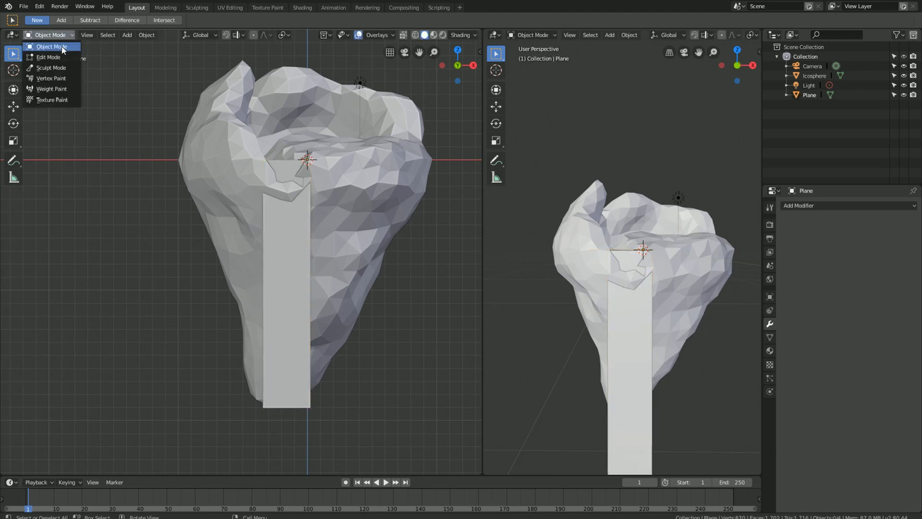
left_click(63, 48)
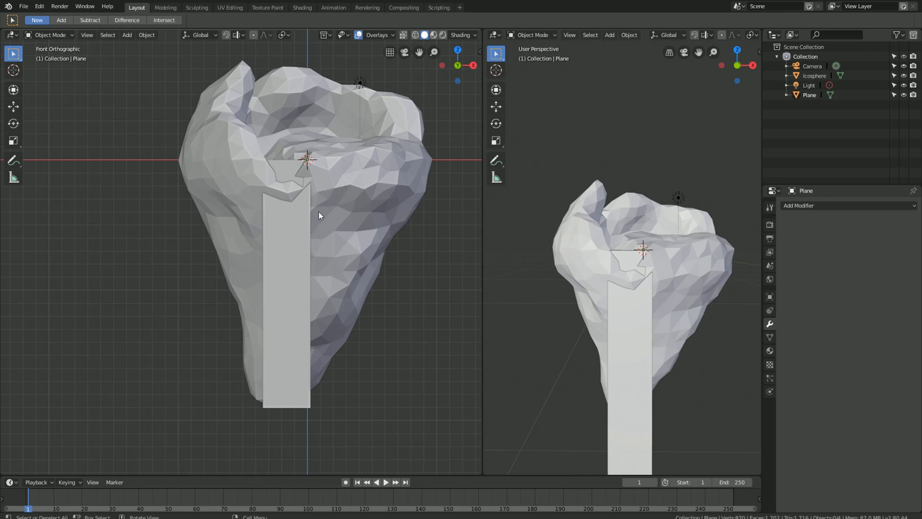
Step: Sculpt the Icosphere with a subtracting 73 px Draw brush, carving away the rim where the channel spills over the edge
middle_click_drag(369, 168, 2, 184)
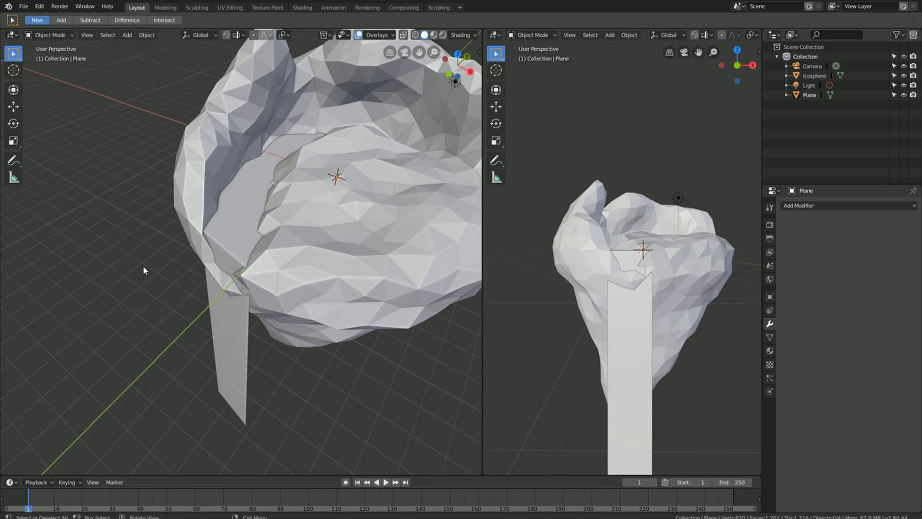
left_click(275, 282)
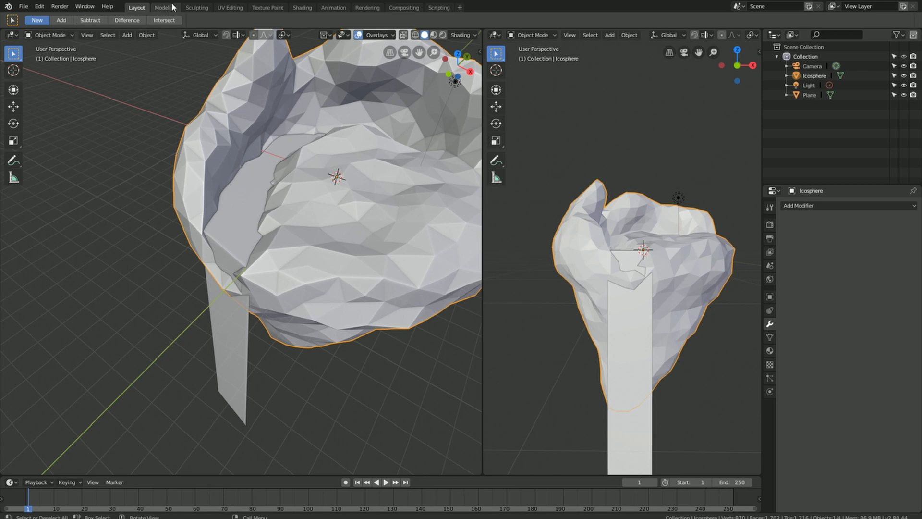
left_click(196, 7)
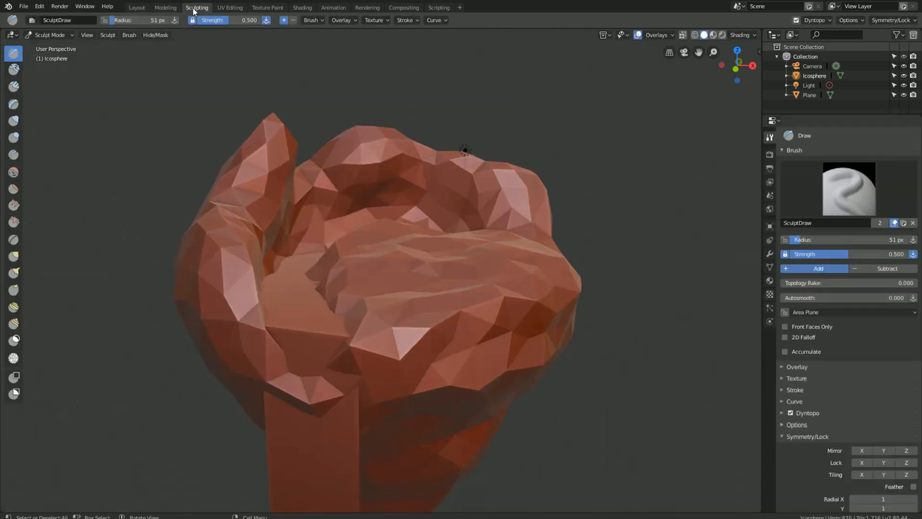
key("f")
left_click(318, 390)
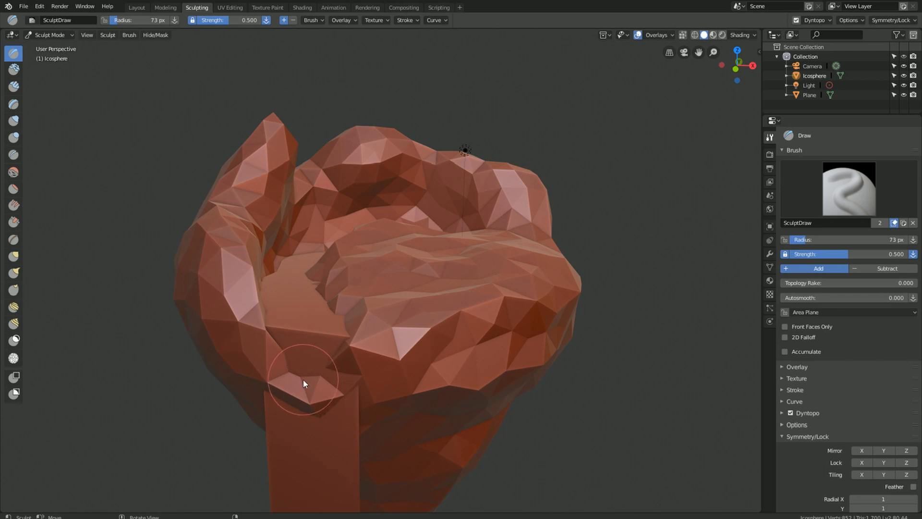
key("q")
mouse_move(316, 383)
left_mouse_down("ctrl")
mouse_move(302, 371)
mouse_move(288, 387)
mouse_move(265, 325)
mouse_move(348, 366)
mouse_move(351, 345)
left_mouse_up("ctrl")
scroll(350, 345, "up", 3)
mouse_move(351, 345)
middle_mouse_down()
mouse_move(319, 329)
mouse_move(227, 350)
mouse_move(373, 324)
mouse_move(368, 274)
mouse_move(364, 308)
mouse_move(302, 305)
mouse_move(334, 308)
middle_mouse_up()
scroll(334, 308, "down", 4)
middle_click_drag(274, 350, 338, 262)
Step: Return to the Layout workspace, select the channel-shaped water plane and rename it as Eau
left_click(137, 7)
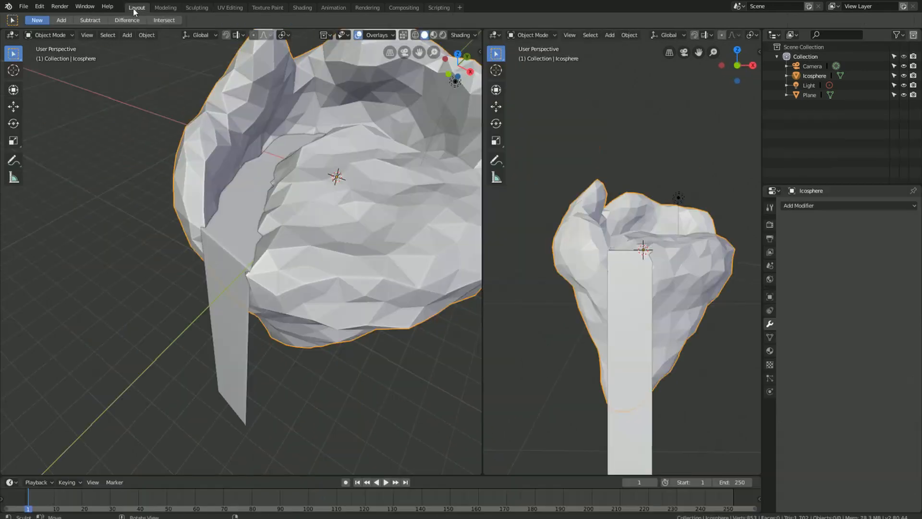
left_click(235, 245)
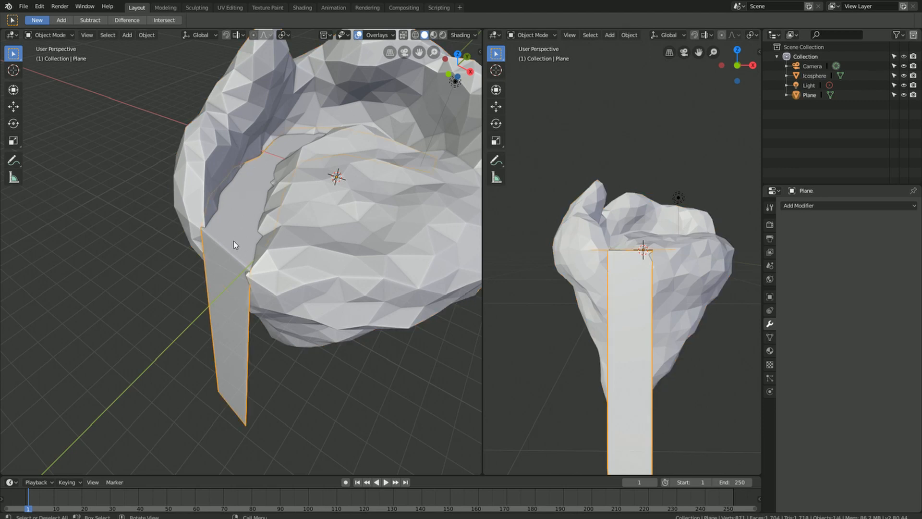
left_click(830, 98)
double_click(809, 95)
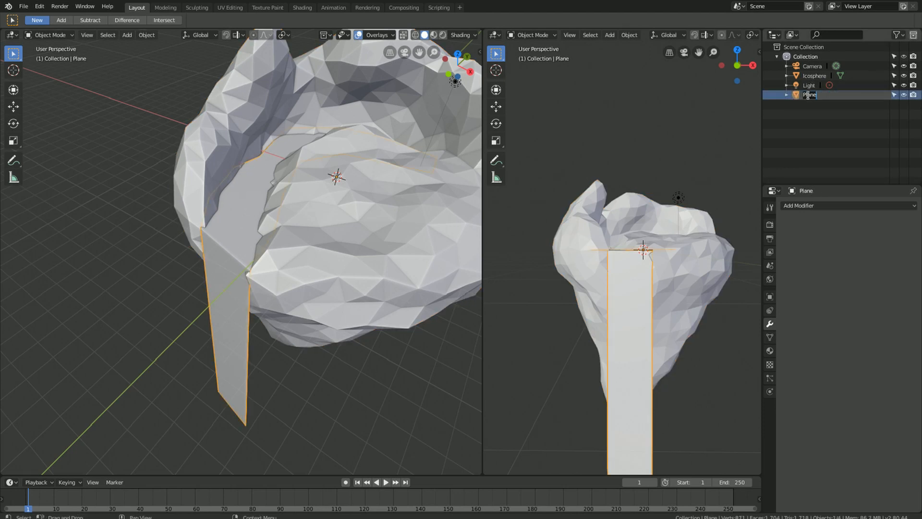
type("Eau")
key("Return")
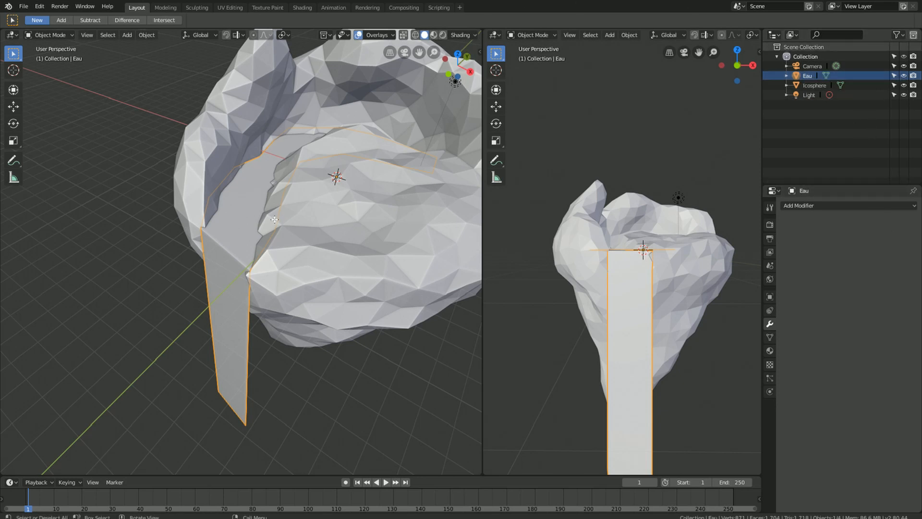
Step: Switch to the Sculpting workspace with Eau active and enable dynamic topology on it
left_click(196, 7)
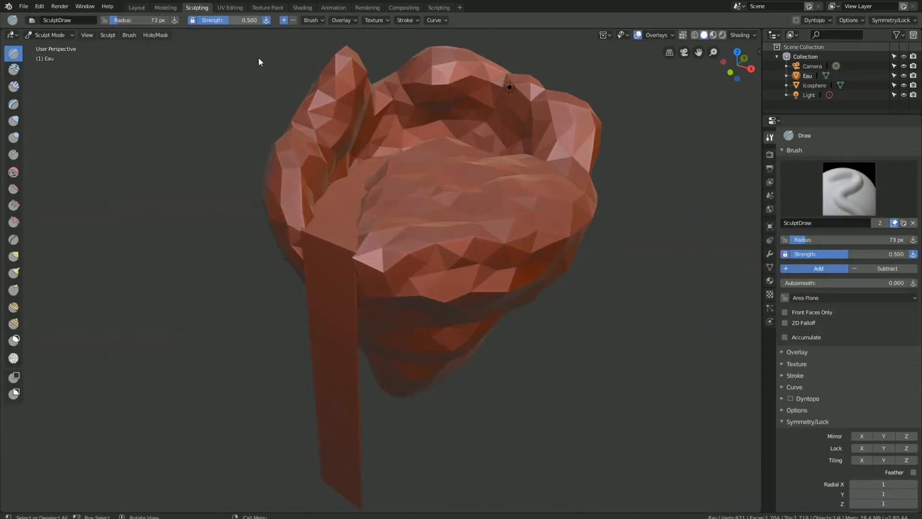
scroll(555, 120, "up", 2)
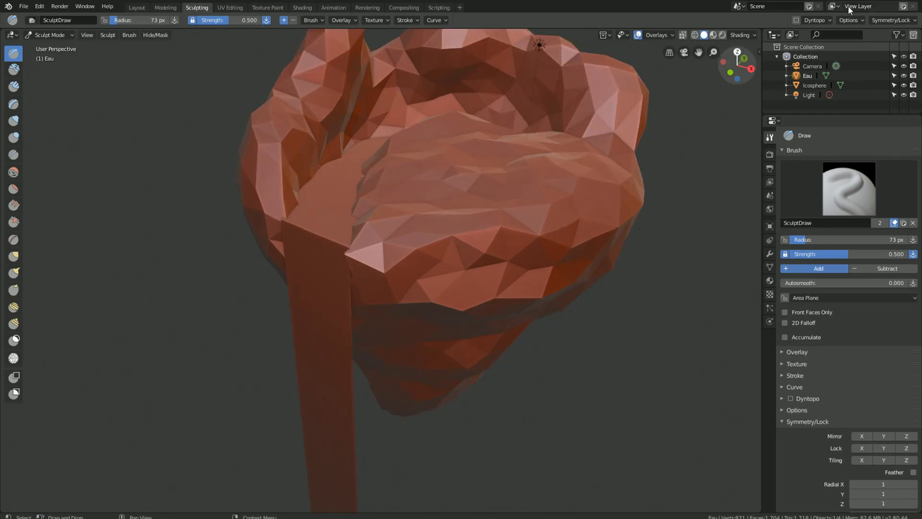
left_click(796, 20)
left_click(715, 51)
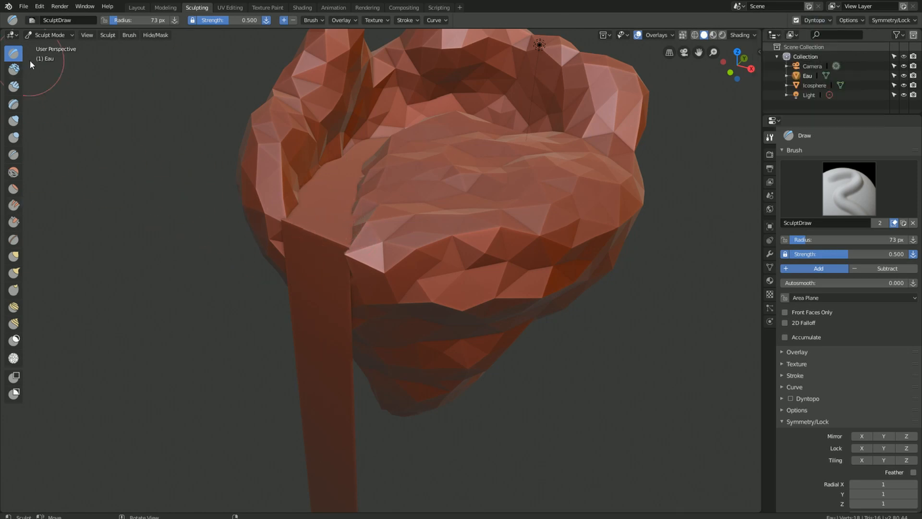
Step: Sculpt Eau with an adding 73 px Draw brush at strength 0.500, roughening the falling strip and the channel surface into uneven facets
scroll(309, 345, "down", 4)
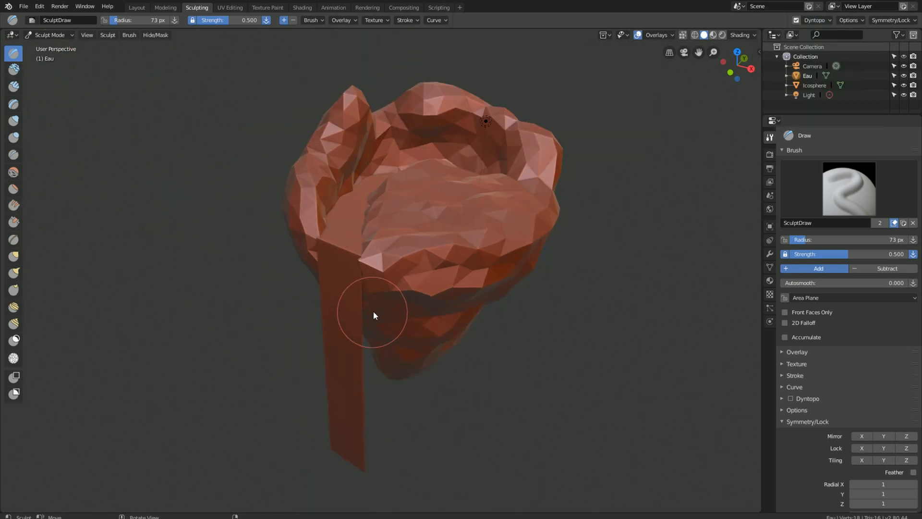
mouse_move(344, 371)
left_mouse_down()
mouse_move(350, 414)
mouse_move(345, 255)
mouse_move(354, 222)
left_mouse_up()
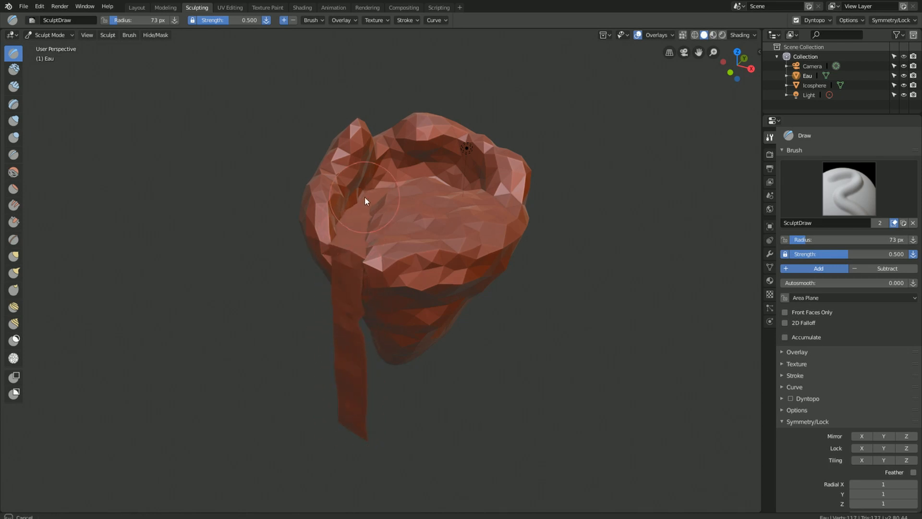
middle_click_drag(364, 197, 419, 177)
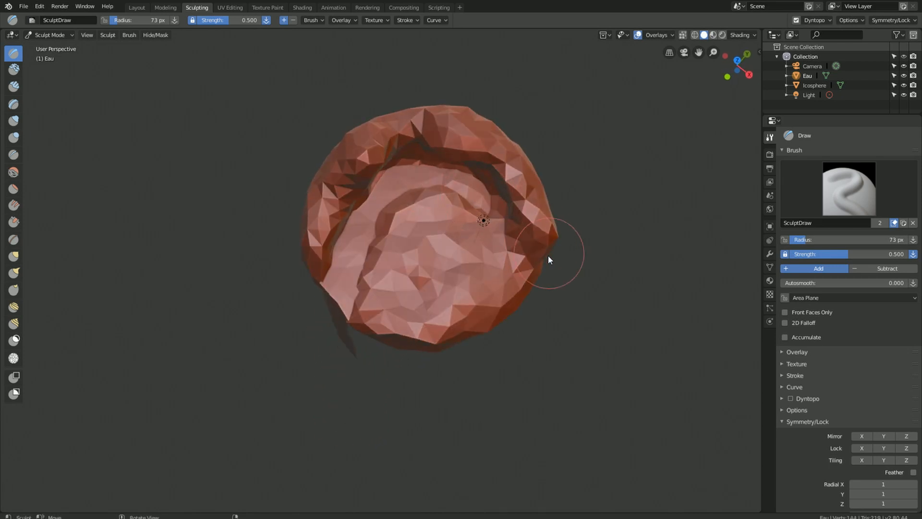
left_click_drag(359, 251, 344, 315)
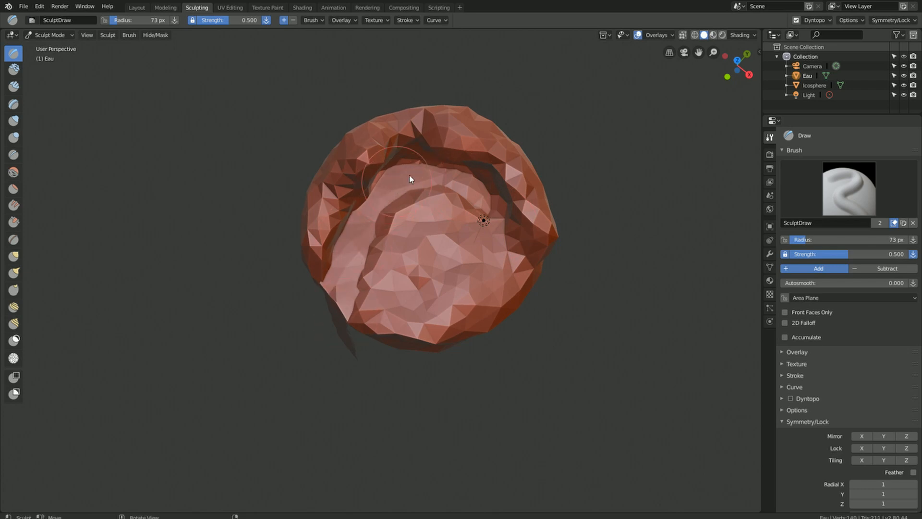
mouse_move(500, 313)
middle_mouse_down()
mouse_move(476, 251)
mouse_move(333, 277)
middle_mouse_up()
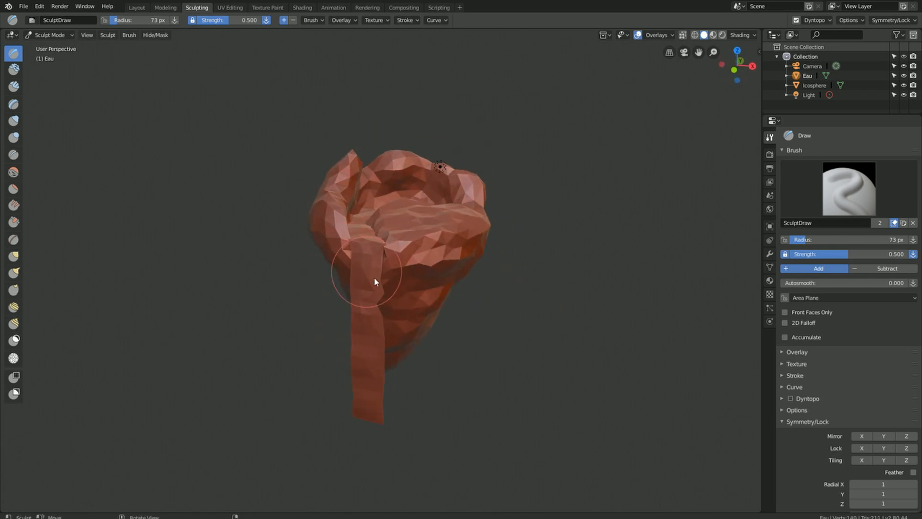
scroll(384, 392, "up", 2)
scroll(387, 396, "up", 1)
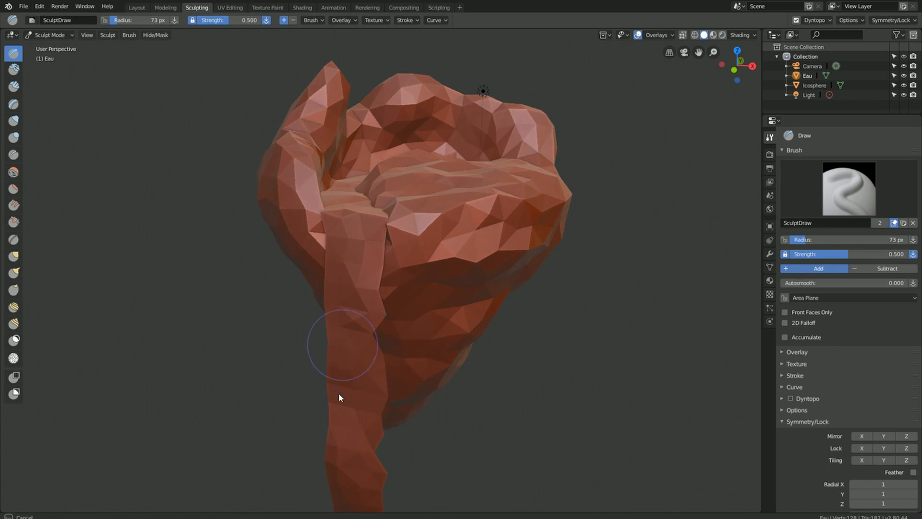
left_click_drag(338, 393, 341, 465)
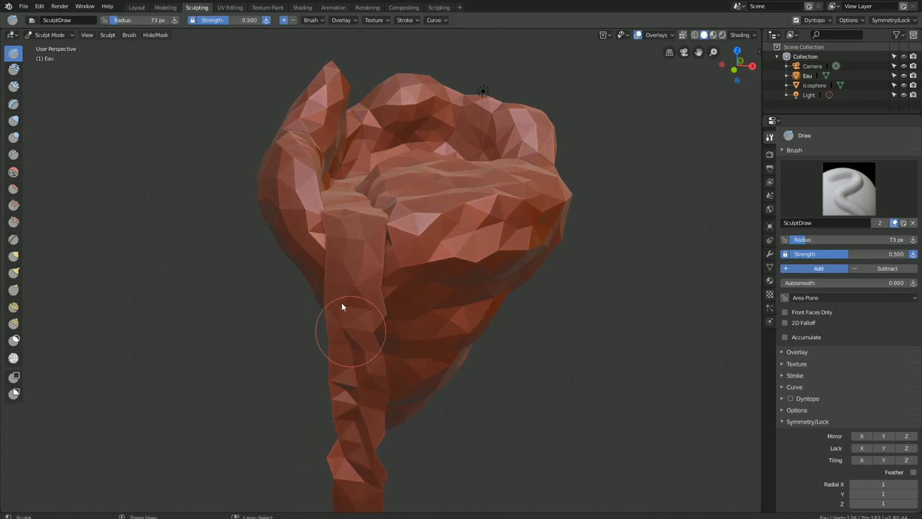
left_click_drag(380, 309, 304, 367)
mouse_move(362, 274)
left_mouse_down()
mouse_move(357, 263)
mouse_move(337, 264)
mouse_move(382, 301)
left_mouse_up()
mouse_move(382, 301)
middle_mouse_down()
mouse_move(290, 263)
mouse_move(304, 295)
mouse_move(349, 297)
mouse_move(361, 356)
mouse_move(272, 101)
middle_mouse_up()
left_click(14, 172)
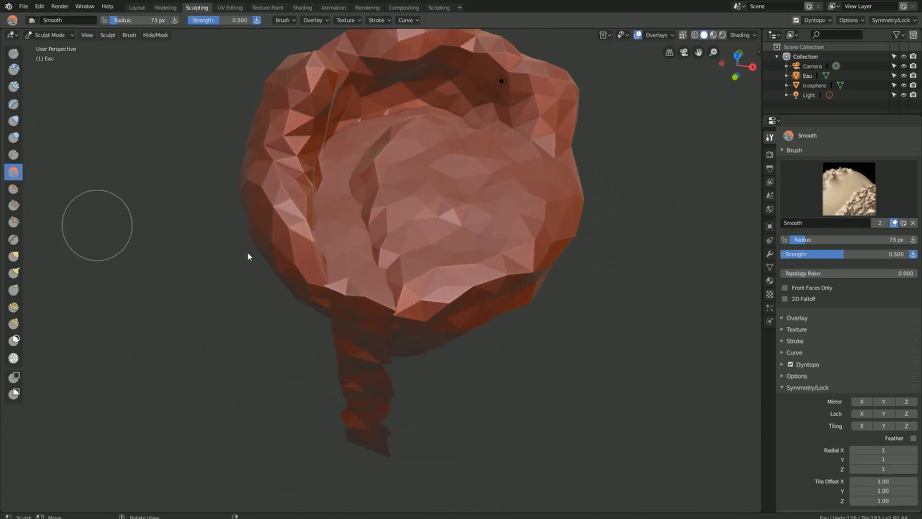
scroll(344, 235, "down", 2)
mouse_move(362, 251)
left_mouse_down()
mouse_move(354, 253)
mouse_move(351, 223)
mouse_move(362, 177)
mouse_move(426, 154)
mouse_move(476, 186)
mouse_move(412, 172)
mouse_move(438, 137)
left_mouse_up()
mouse_move(437, 138)
middle_mouse_down()
mouse_move(428, 167)
mouse_move(460, 178)
middle_mouse_up()
middle_click_drag(346, 281, 379, 287)
mouse_move(378, 287)
left_mouse_down()
mouse_move(384, 413)
mouse_move(398, 311)
left_mouse_up()
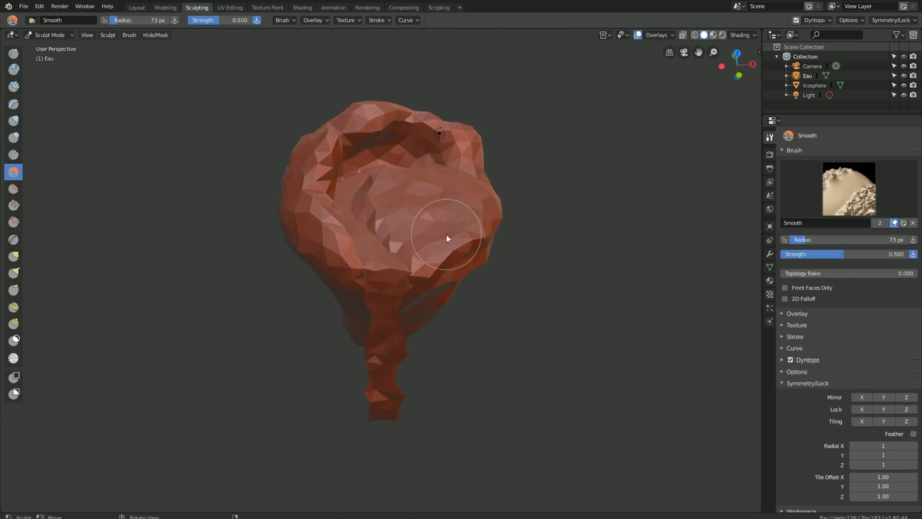
mouse_move(478, 148)
middle_mouse_down()
mouse_move(372, 197)
mouse_move(466, 211)
mouse_move(309, 247)
middle_mouse_up()
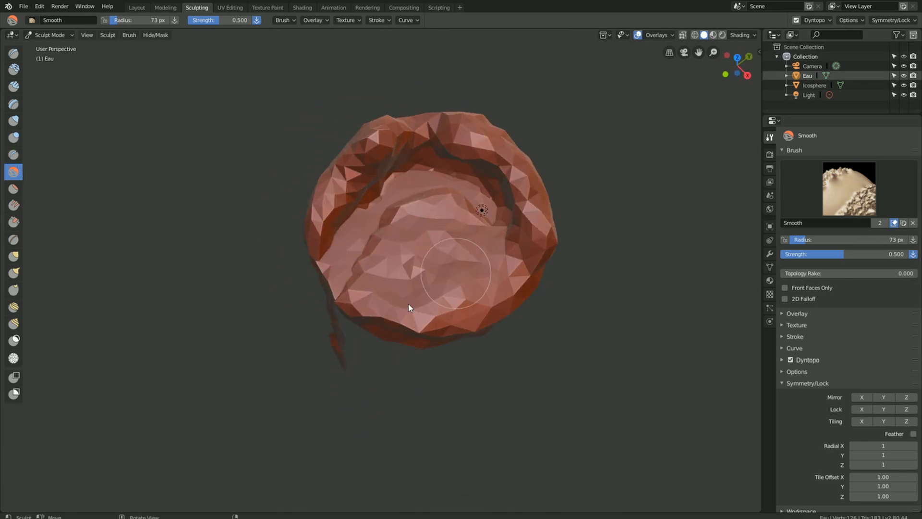
mouse_move(318, 273)
middle_mouse_down()
mouse_move(391, 223)
mouse_move(250, 232)
mouse_move(243, 246)
mouse_move(291, 255)
mouse_move(366, 222)
mouse_move(437, 229)
mouse_move(330, 241)
mouse_move(400, 229)
middle_mouse_up()
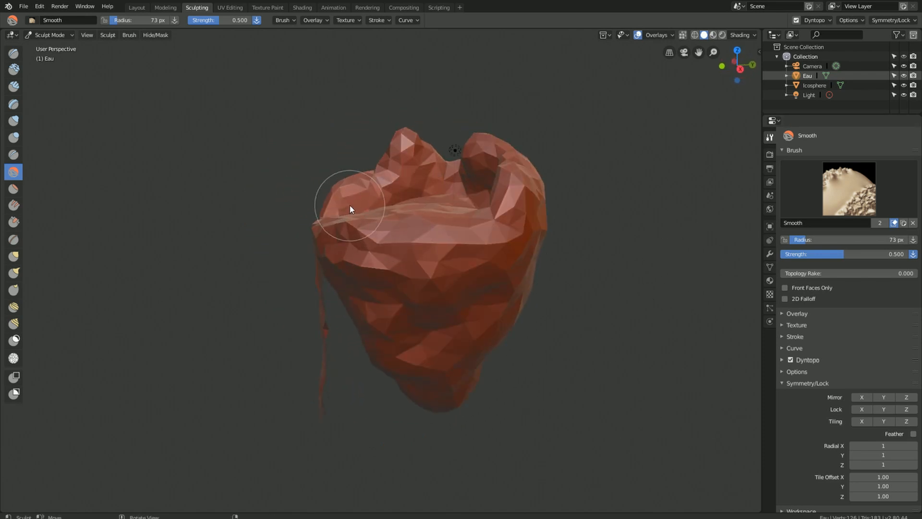
mouse_move(350, 205)
middle_mouse_down()
mouse_move(418, 207)
mouse_move(469, 187)
middle_mouse_up()
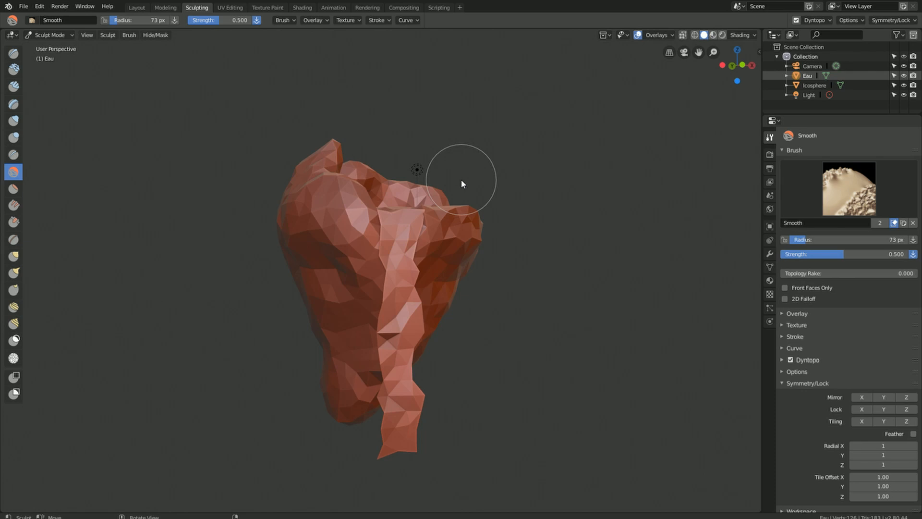
mouse_move(461, 186)
middle_mouse_down()
mouse_move(424, 216)
mouse_move(552, 185)
middle_mouse_up()
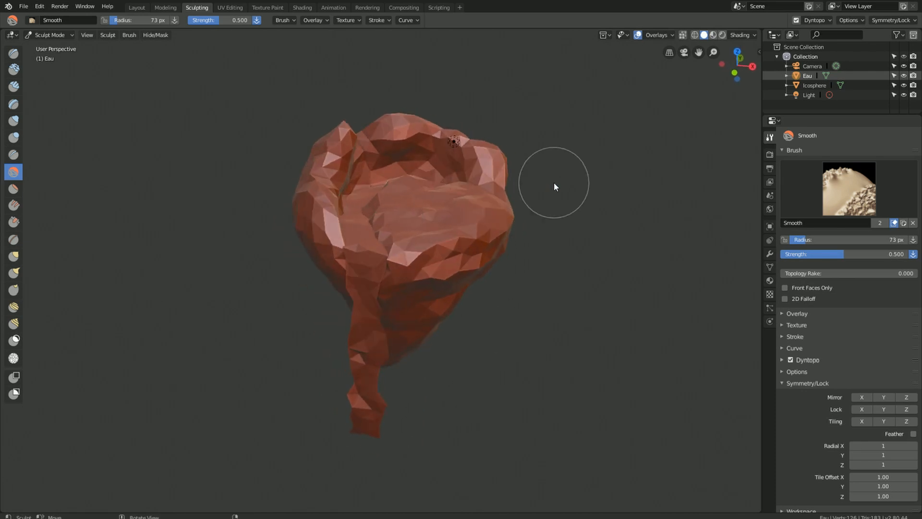
Step: In the Layout workspace's front view, place the 3D cursor on the X axis well clear of the rock, then restore the selection tool
left_click(137, 7)
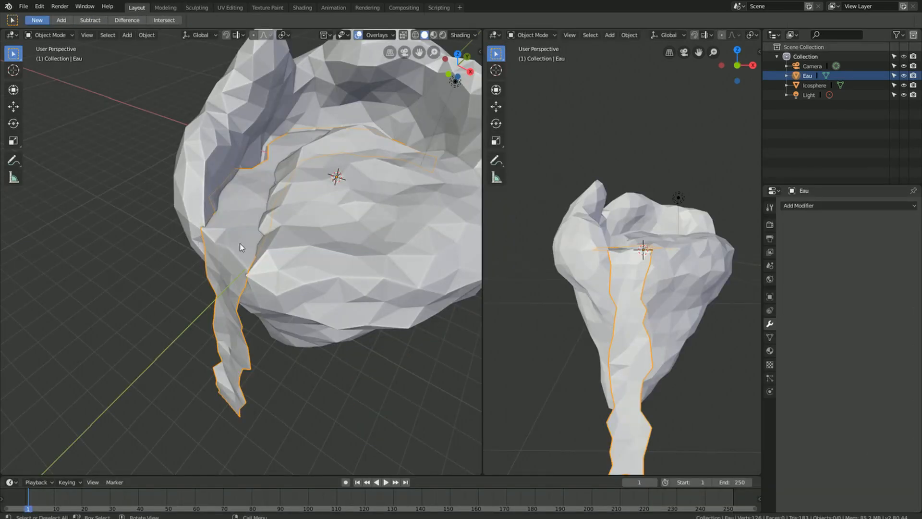
mouse_move(317, 210)
middle_mouse_down()
mouse_move(377, 201)
mouse_move(354, 195)
middle_mouse_up()
middle_click_drag(420, 212, 305, 251, "shift")
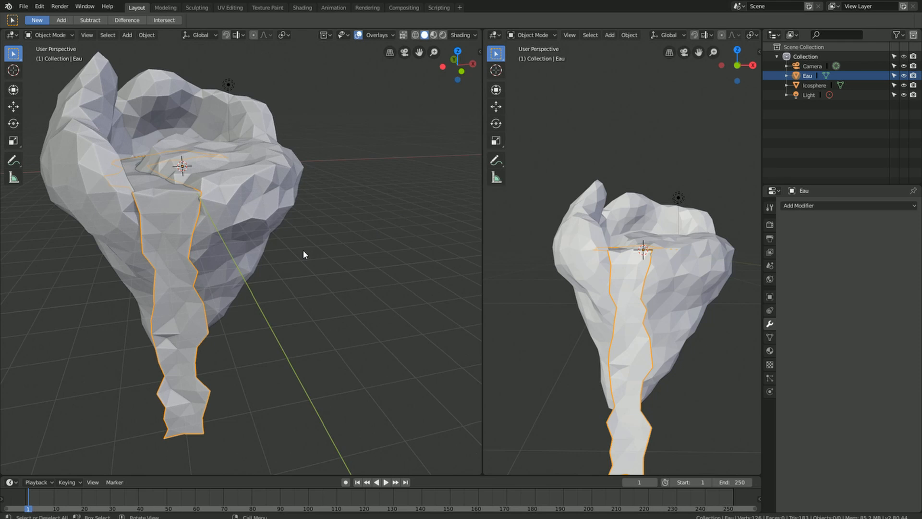
key("KP_1")
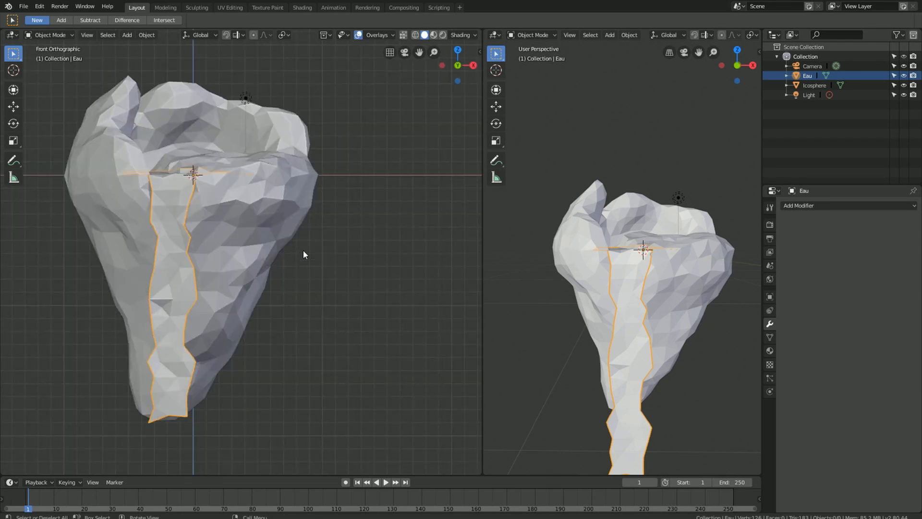
middle_click_drag(401, 163, 286, 276, "shift")
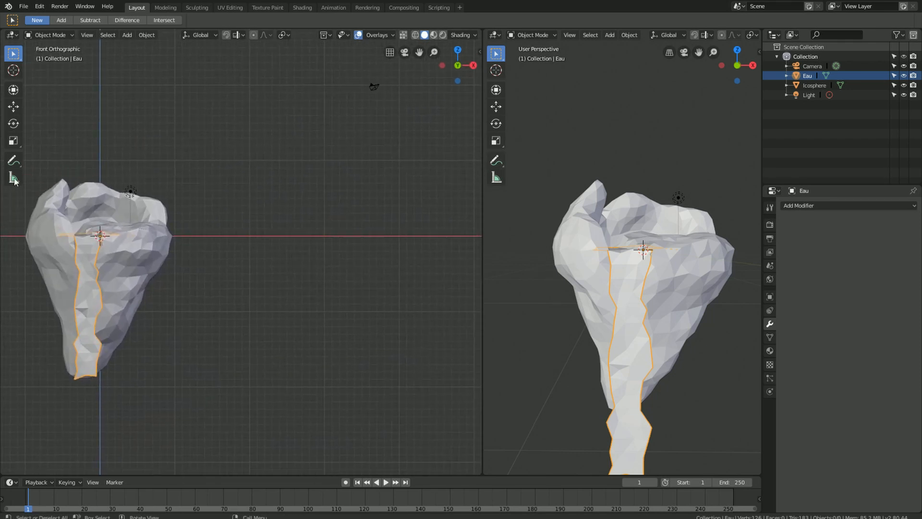
left_click(13, 71)
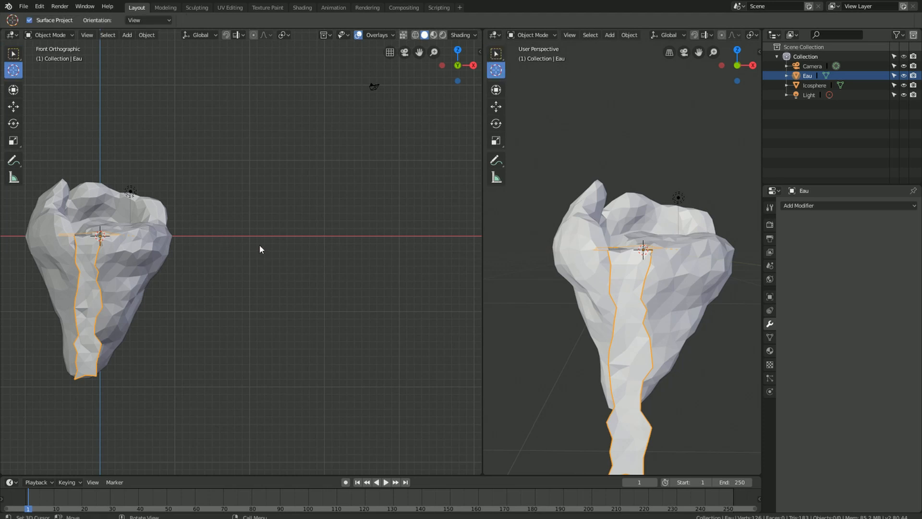
left_click(286, 236)
left_click(13, 54)
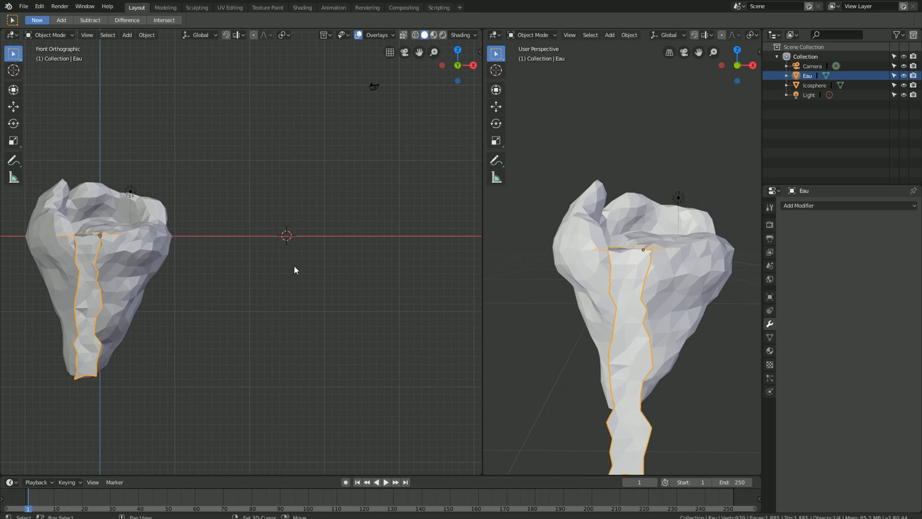
Step: Add a cylinder mesh at the 3D cursor beside the rock
key("shift+a")
mouse_move(295, 268)
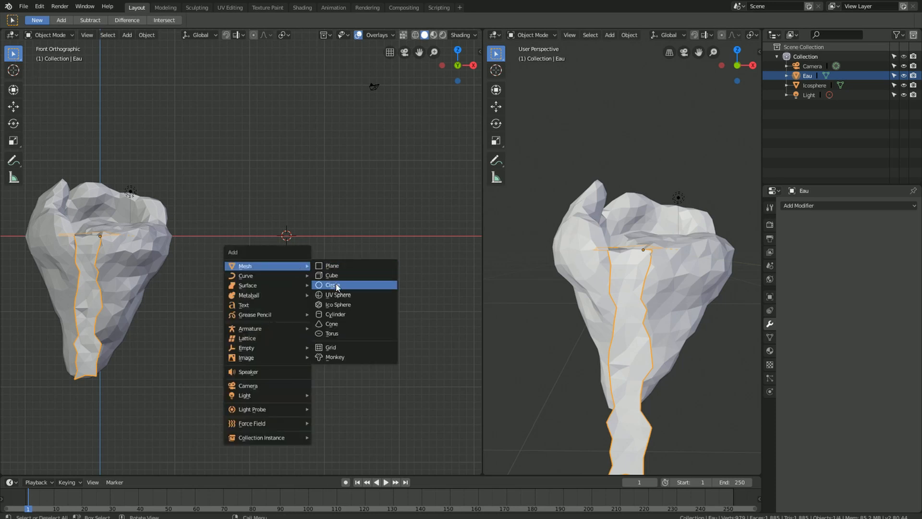
left_click(340, 314)
scroll(312, 238, "up", 4)
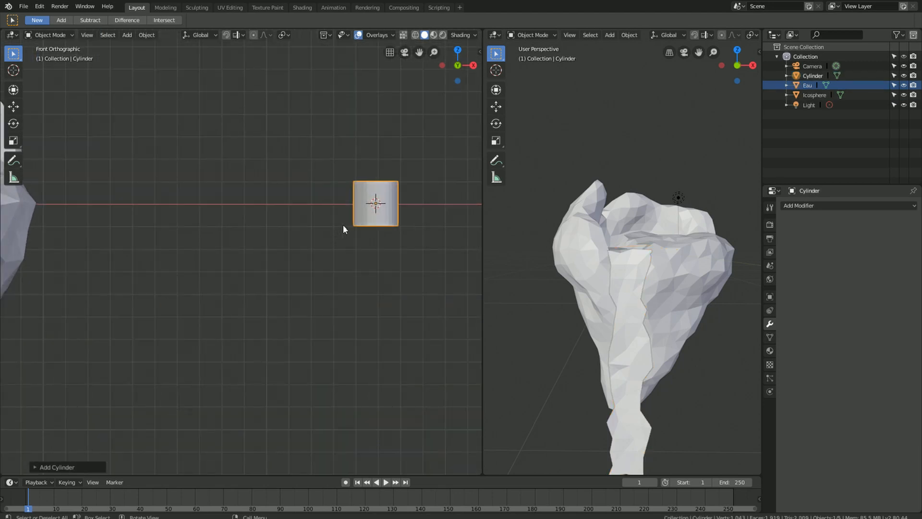
scroll(342, 223, "down", 3)
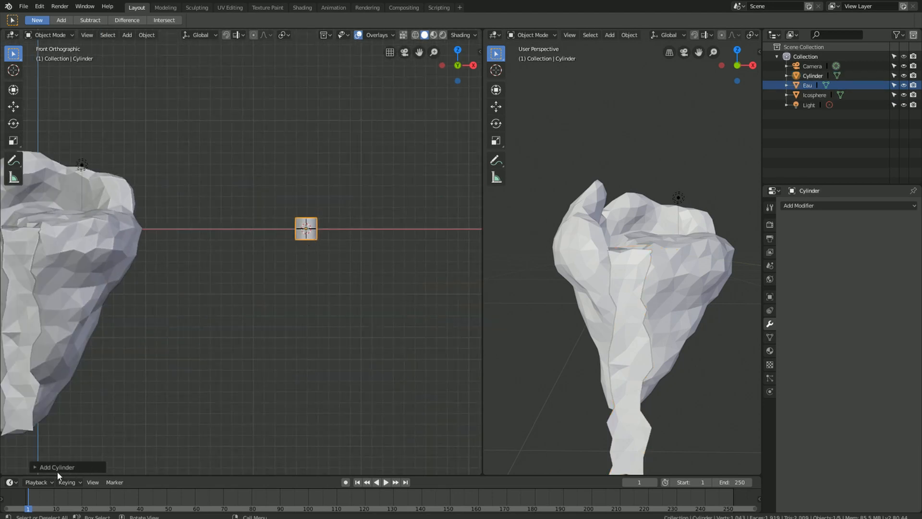
Step: Set the new cylinder's vertex count to 3, keeping the 1 m radius and 2 m depth
left_click(36, 467)
left_click_drag(140, 351, 117, 350)
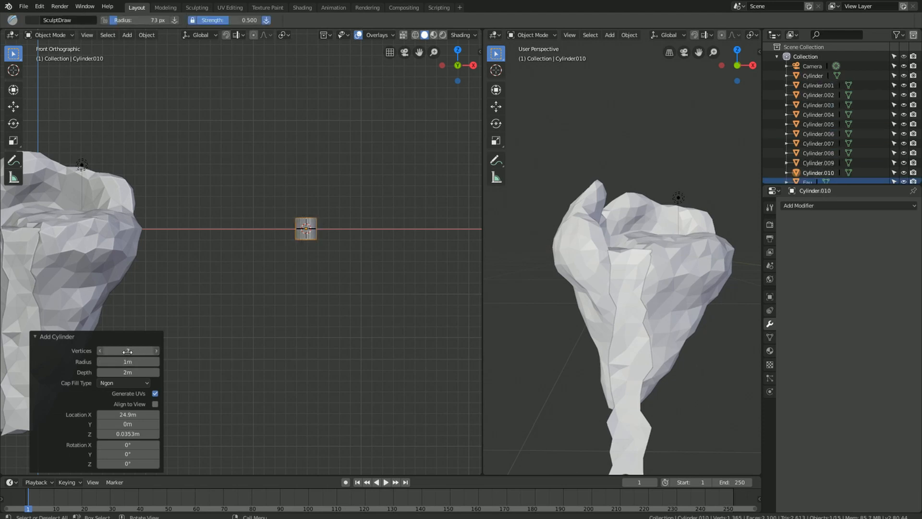
scroll(397, 174, "up", 4)
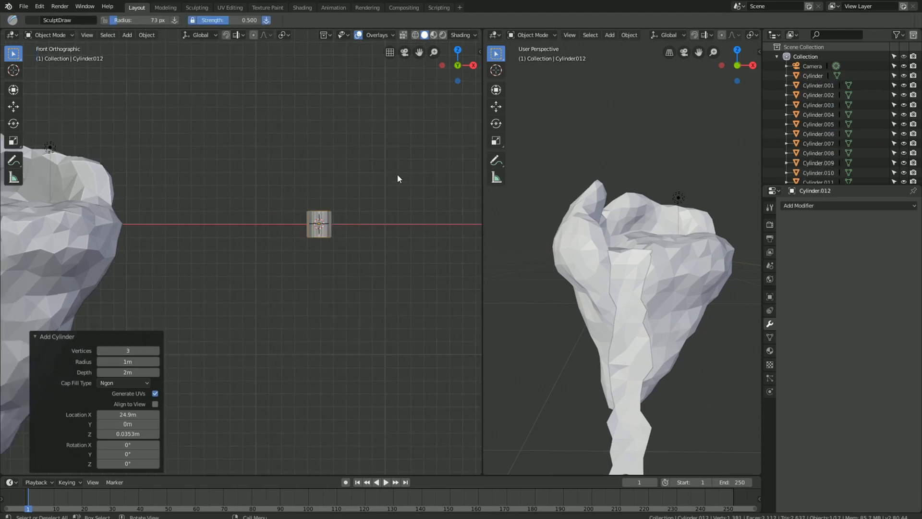
middle_click_drag(423, 214, 388, 285)
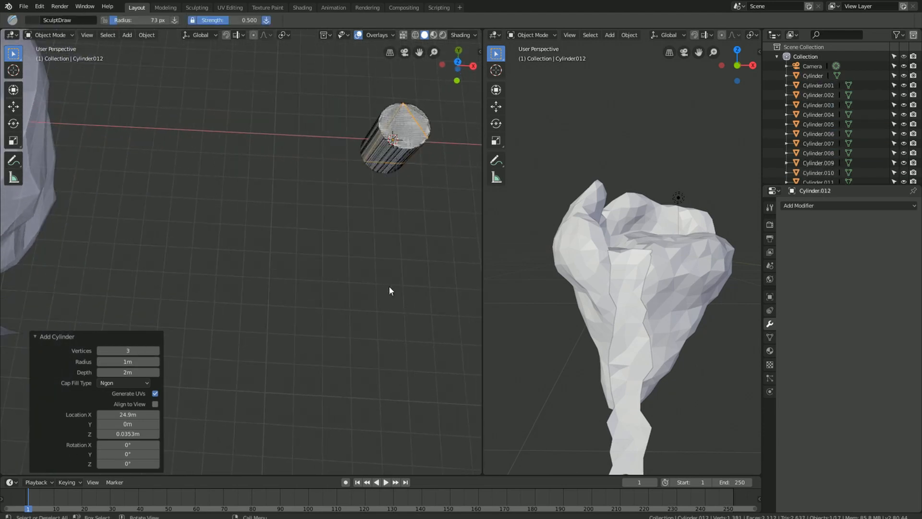
left_click(147, 353)
middle_click_drag(221, 148, 215, 101)
left_click(130, 350)
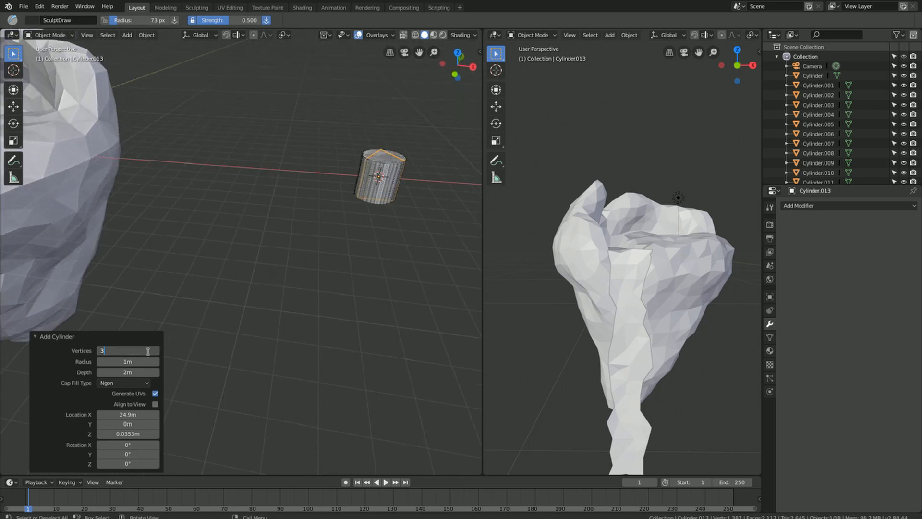
key("Return")
Step: Delete two of the duplicate cylinders stacked at the 3D cursor beside the rock
left_click(262, 274)
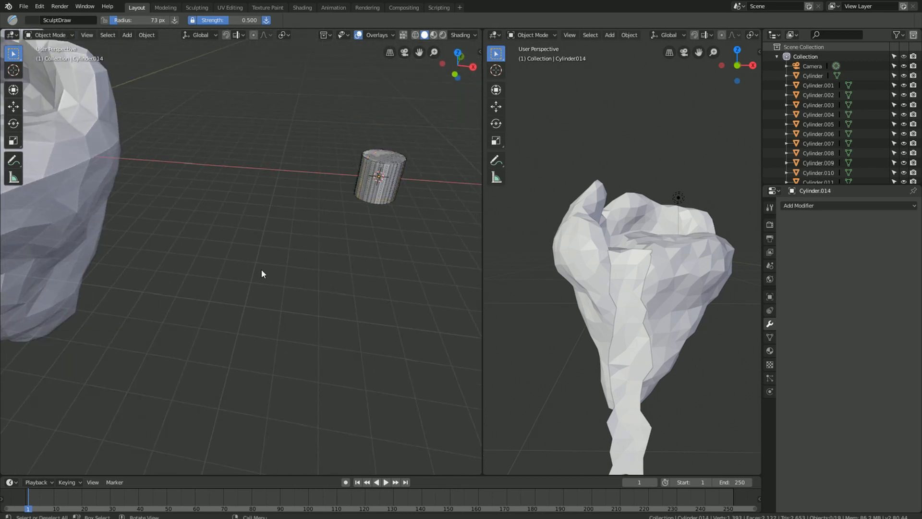
left_click(376, 174)
key("Delete")
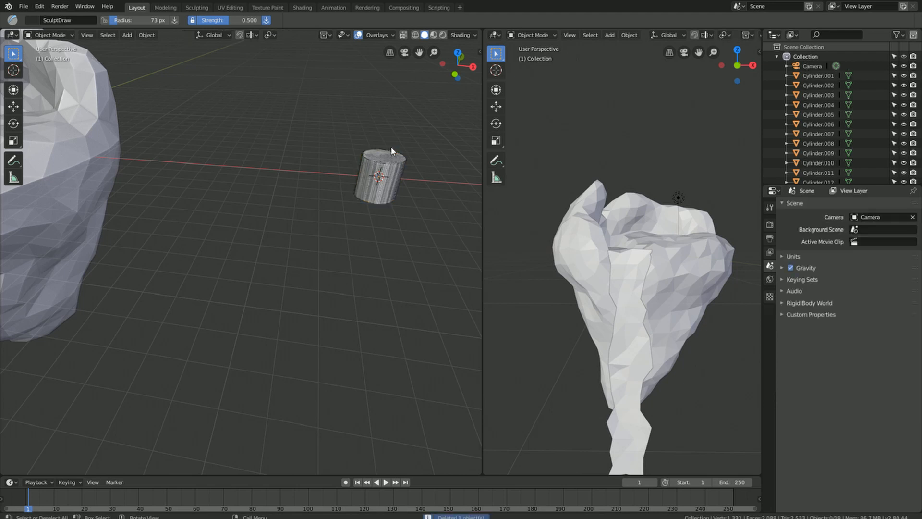
left_click(371, 161)
key("Delete")
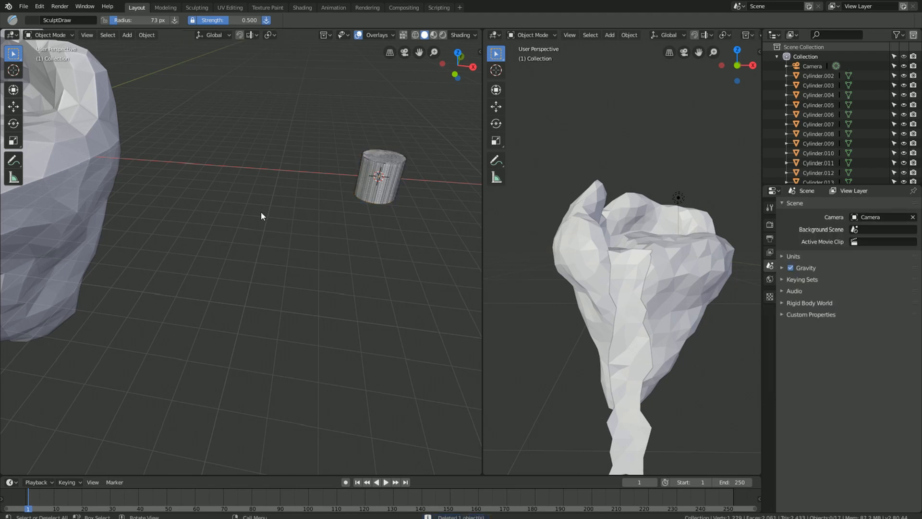
Step: Save the scene as tuto-low-poly.blend in the Blender_project folder
key("ctrl+s")
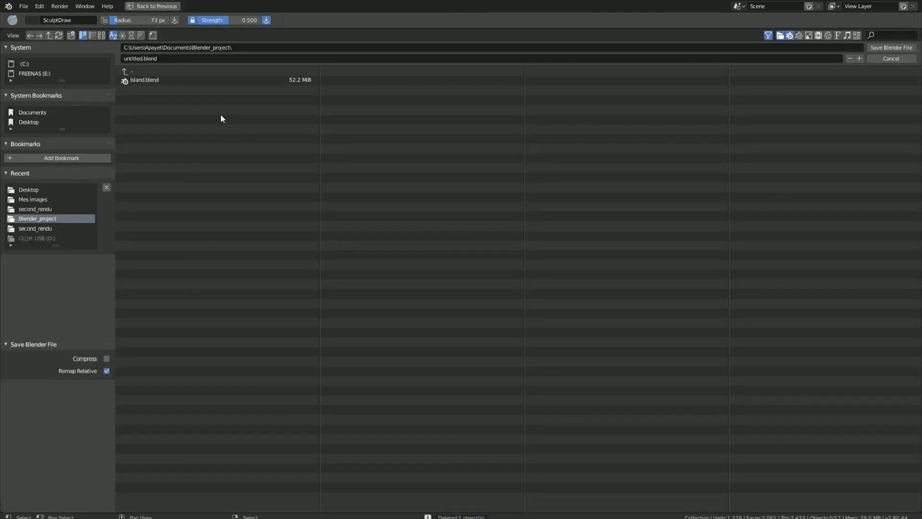
left_click(158, 58)
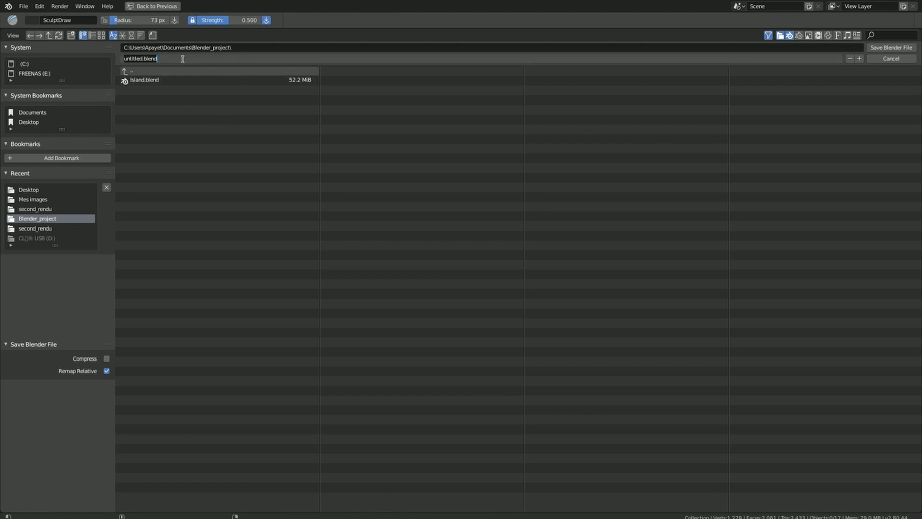
type("tuto-low-poly")
key("Return")
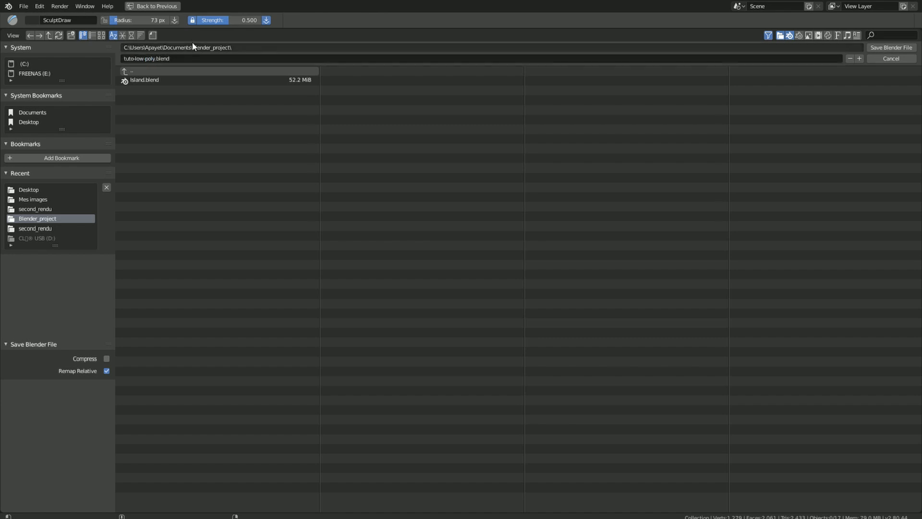
key("Return")
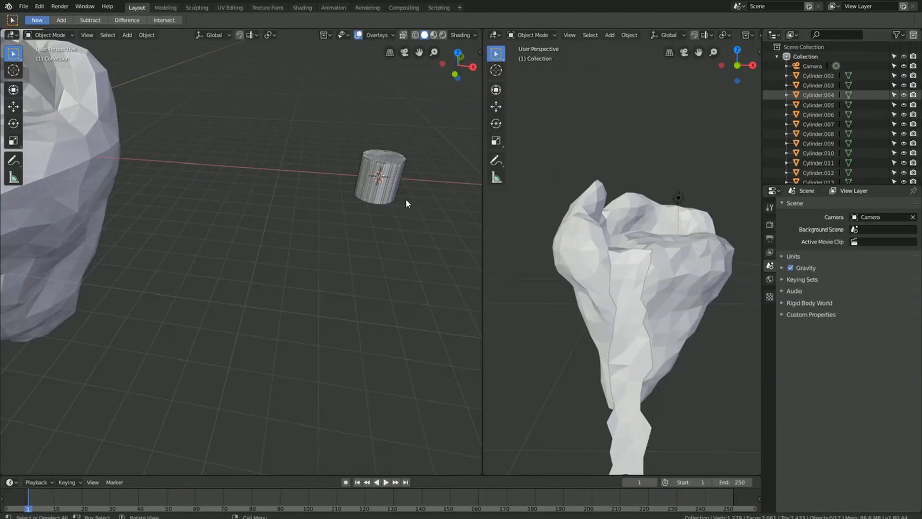
Step: Select all the remaining cylinders stacked at the 3D cursor together and delete them
left_click(382, 176)
middle_click_drag(381, 176, 363, 199)
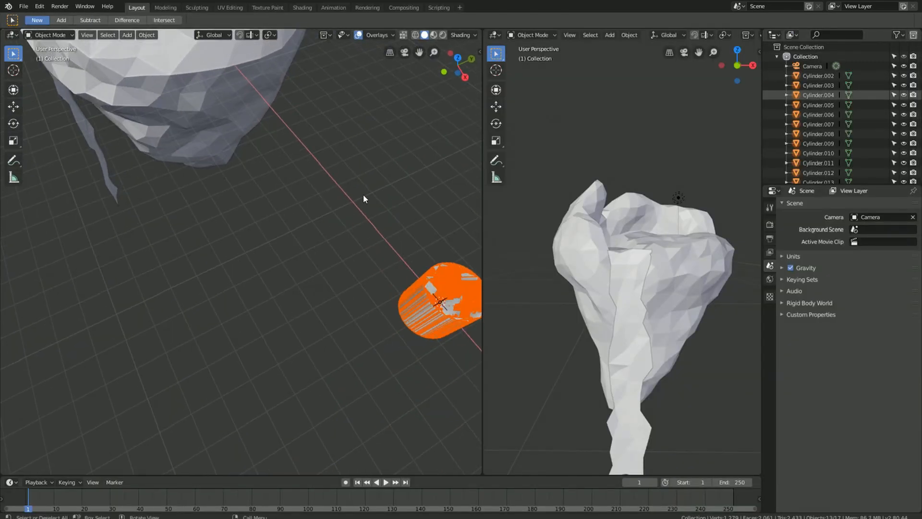
middle_click_drag(437, 234, 288, 223, "shift")
key("Delete")
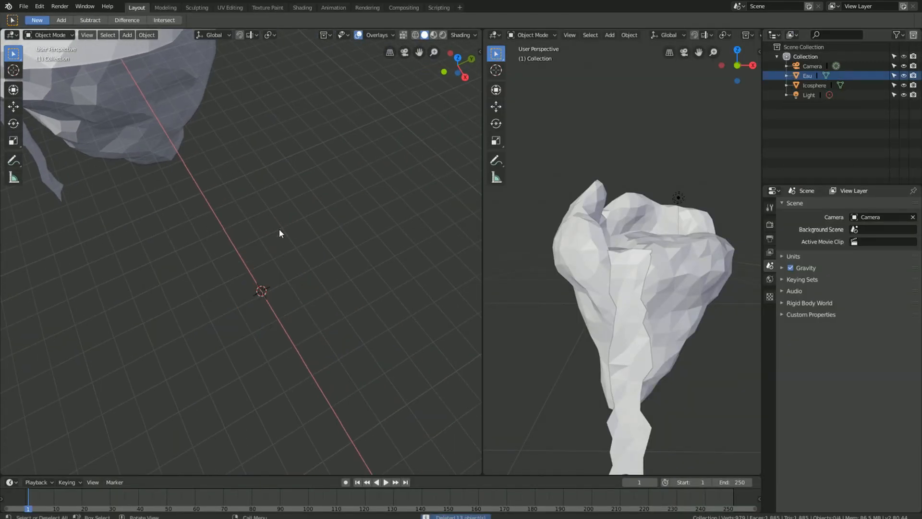
Step: In front view, add a cylinder at the 3D cursor with 14 vertices, 1 m radius and 2 m depth
key("KP_1")
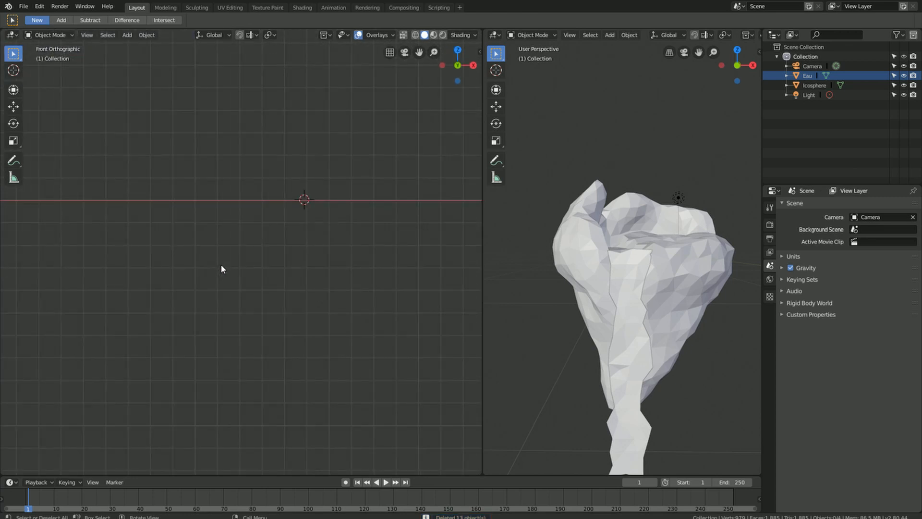
middle_click_drag(275, 219, 248, 240, "shift")
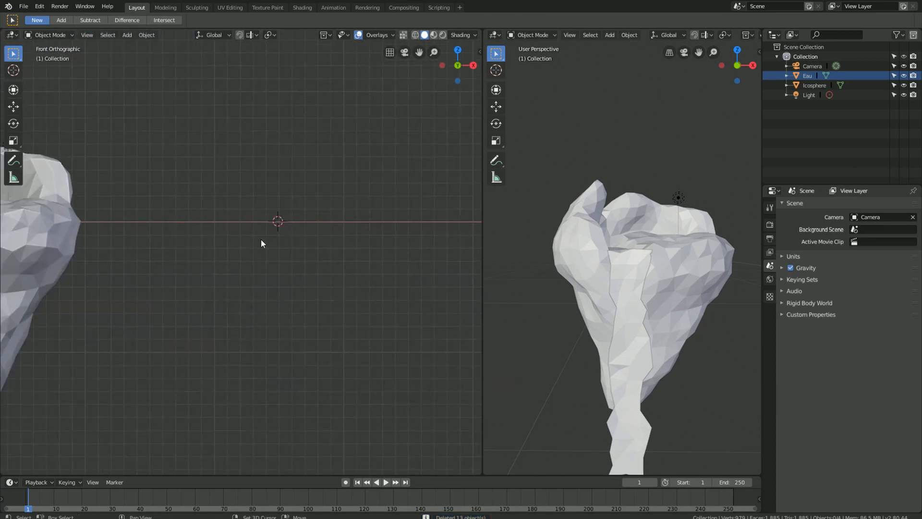
key("shift+a")
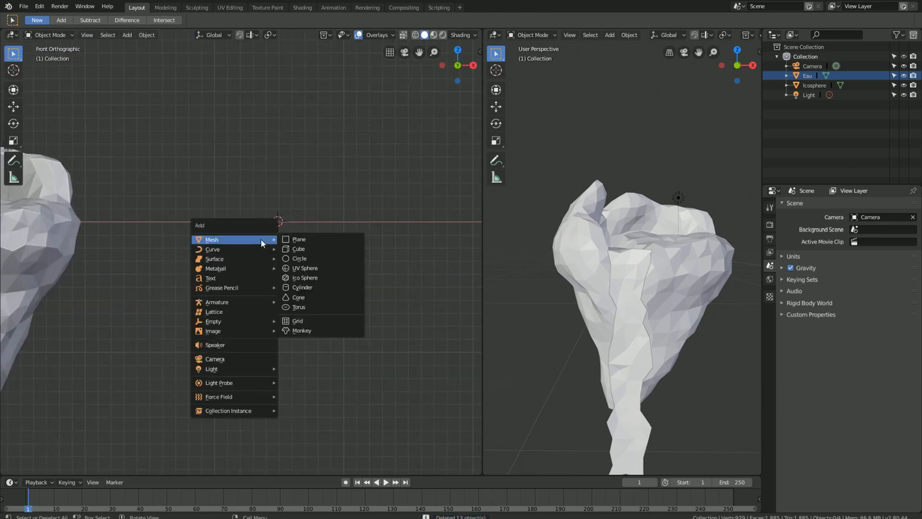
left_click(315, 287)
left_click(150, 350)
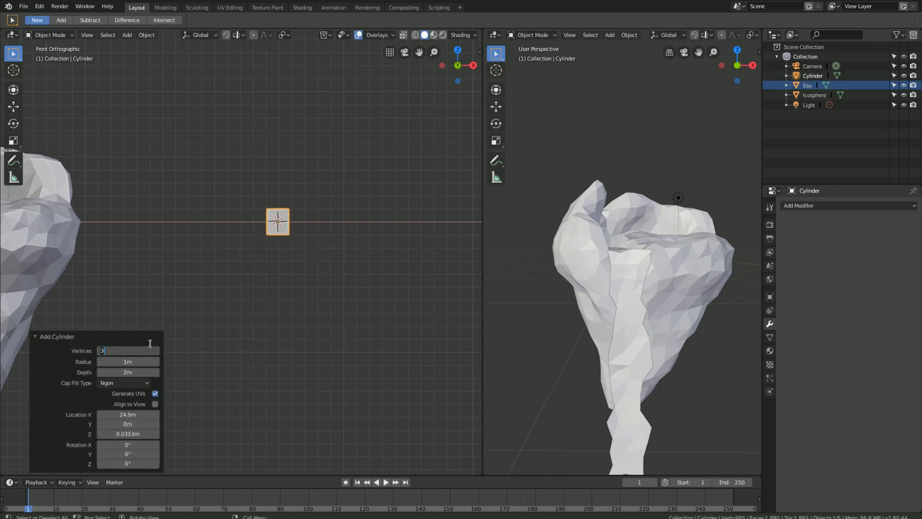
key("Return")
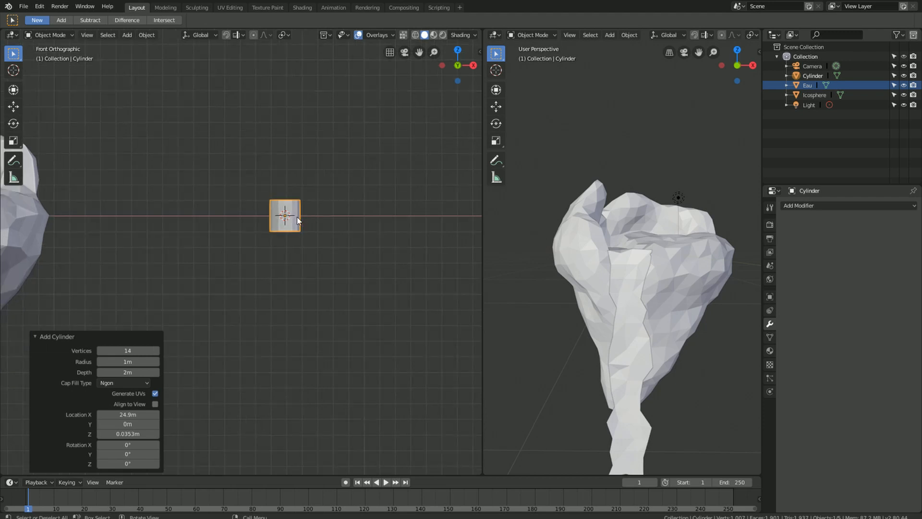
Step: Examine the new cylinder's shape and its size relative to the rock from the front, top and perspective views
middle_click_drag(211, 248, 316, 271)
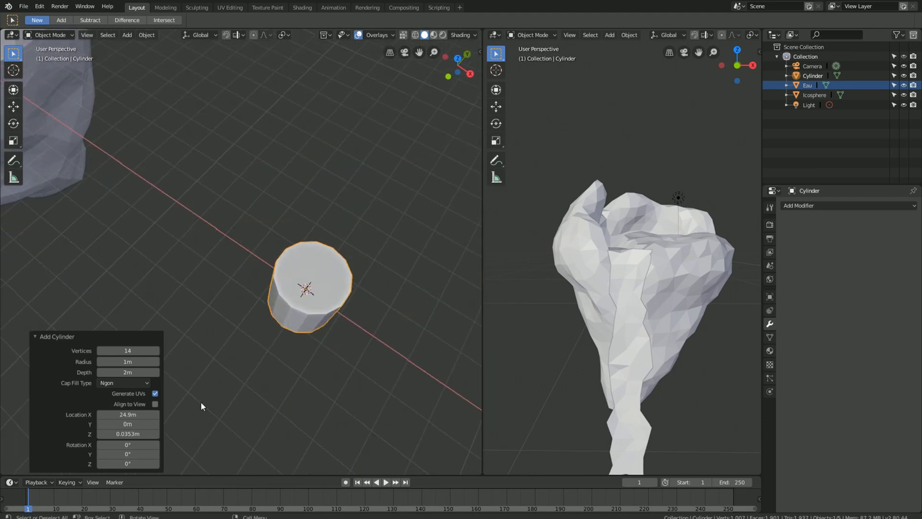
key("KP_1")
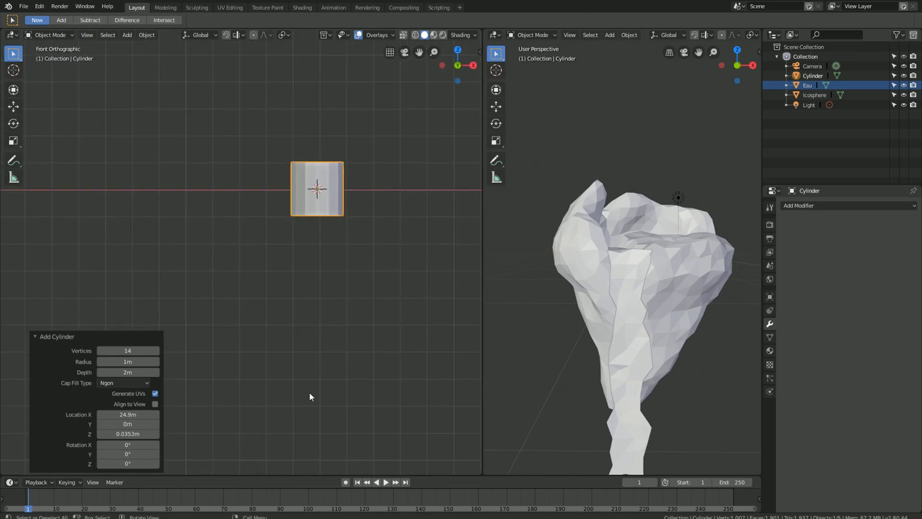
scroll(331, 194, "down", 5)
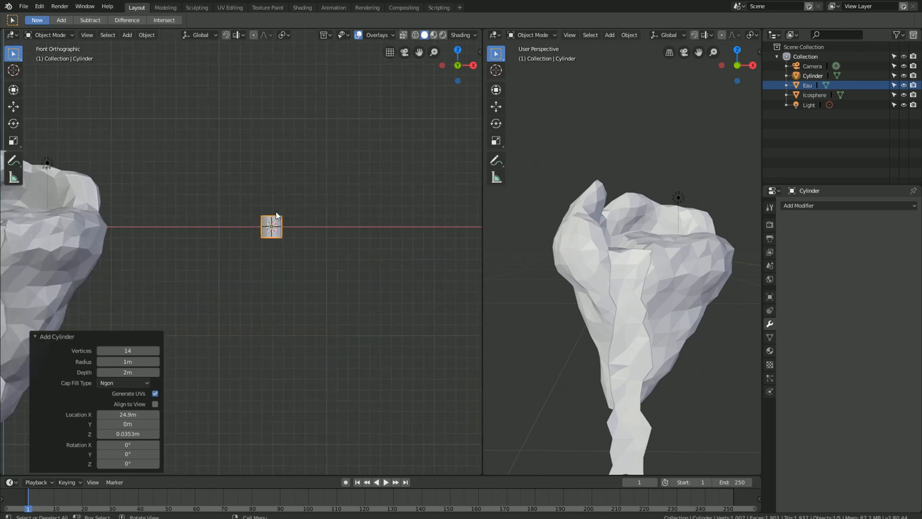
scroll(260, 228, "up", 2)
scroll(242, 219, "down", 3)
middle_click_drag(339, 237, 310, 253, "shift")
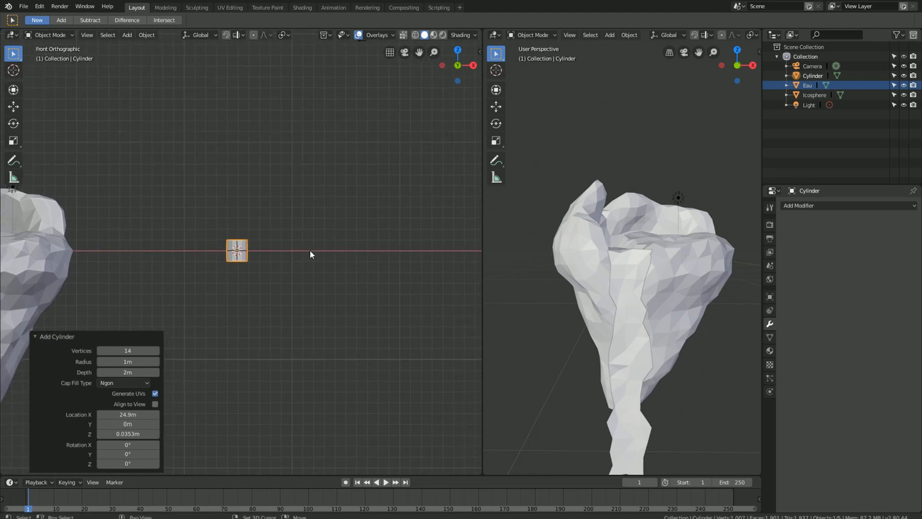
scroll(270, 271, "up", 5)
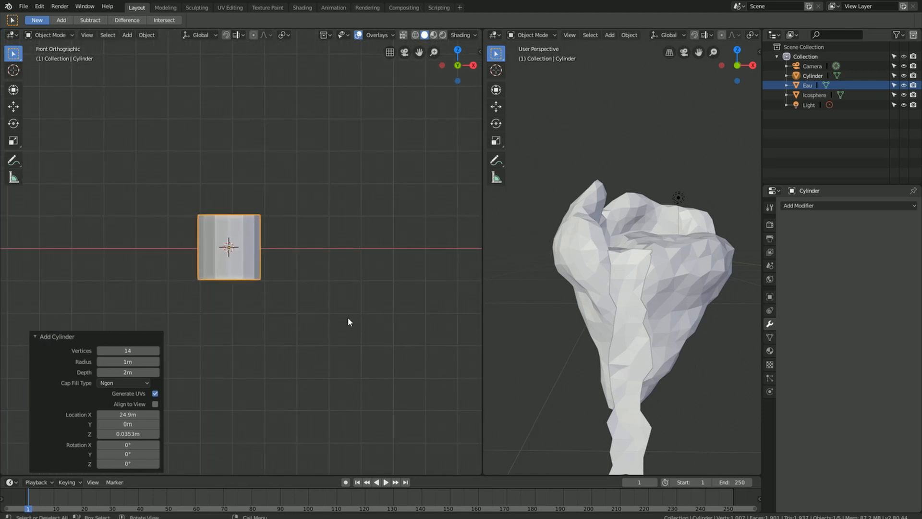
key("KP_7")
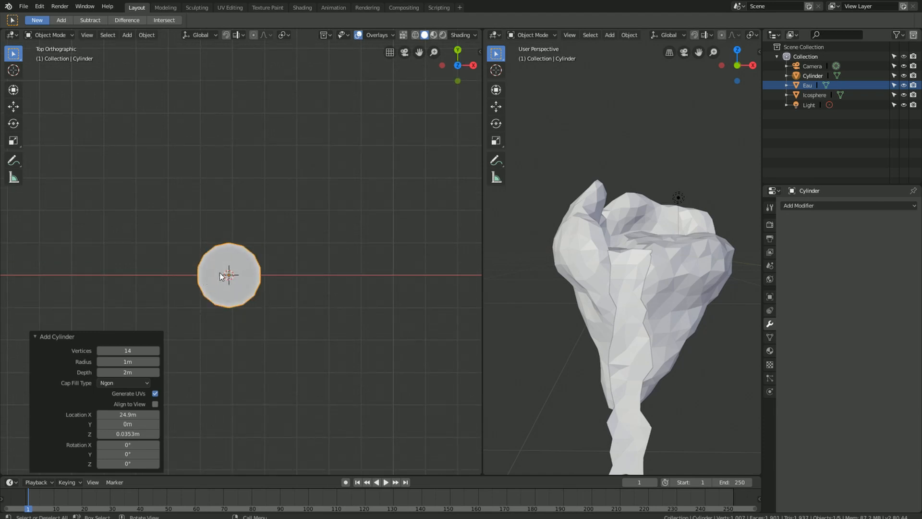
middle_click_drag(222, 276, 220, 331)
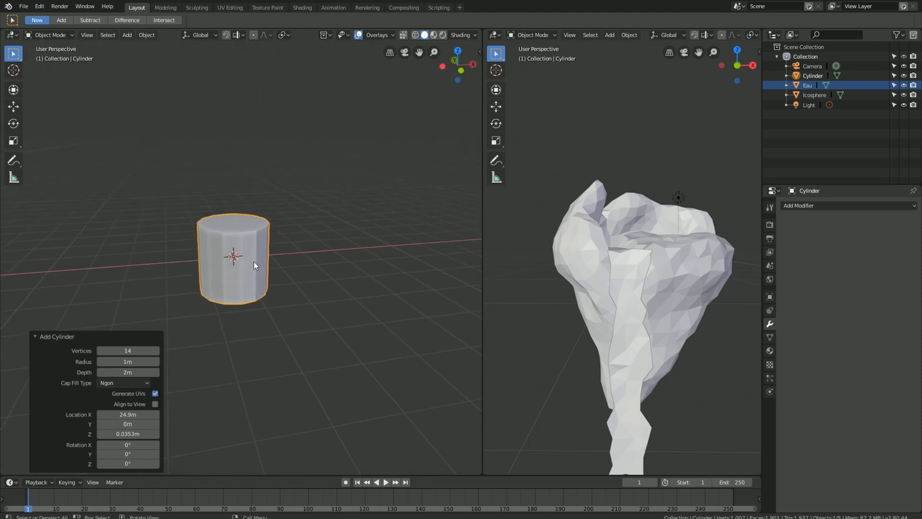
Step: In top view, scale the cylinder uniformly down to about 0.516, then return to front view
key("KP_7")
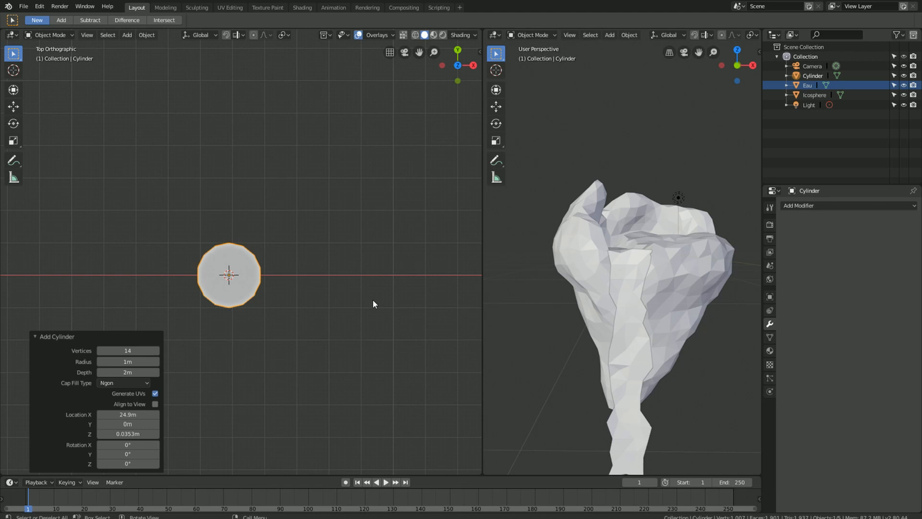
key("s")
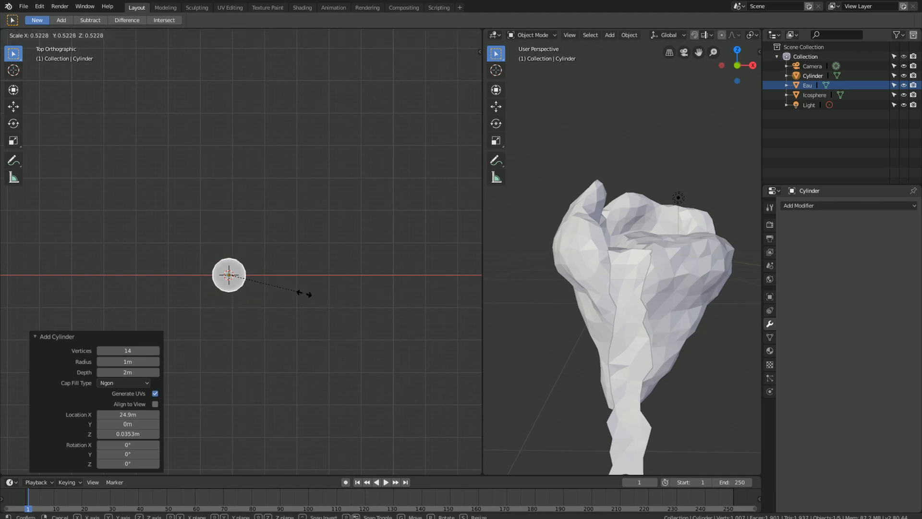
left_click(304, 293)
middle_click_drag(241, 294, 241, 187)
key("KP_1")
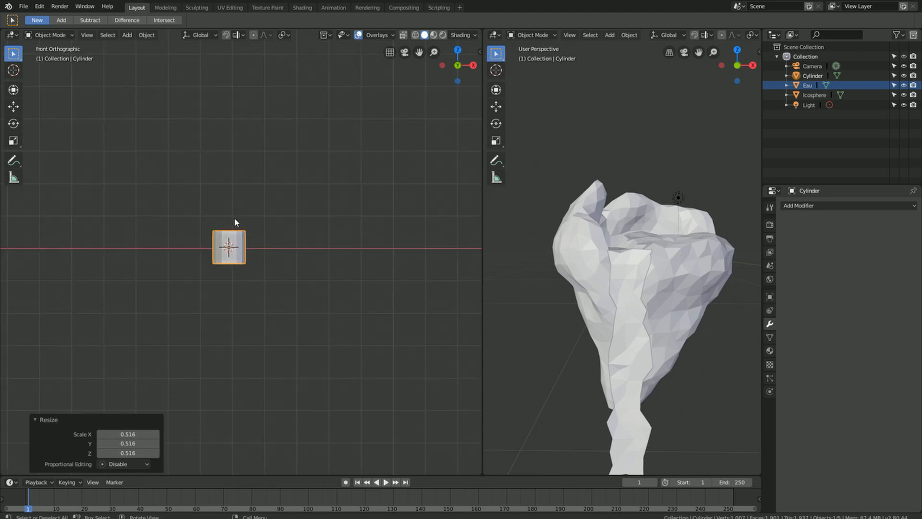
Step: Put the cylinder in Edit Mode with face selection and clear the current selection
left_click(48, 34)
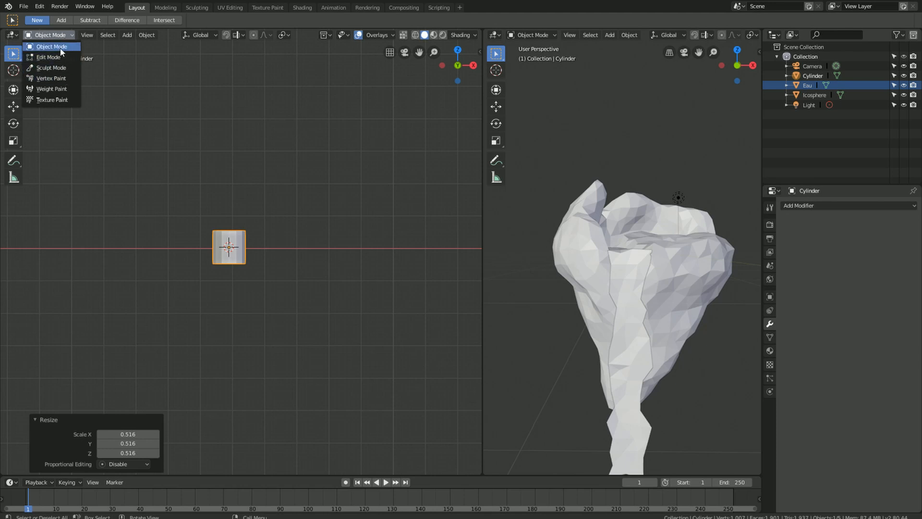
left_click(61, 48)
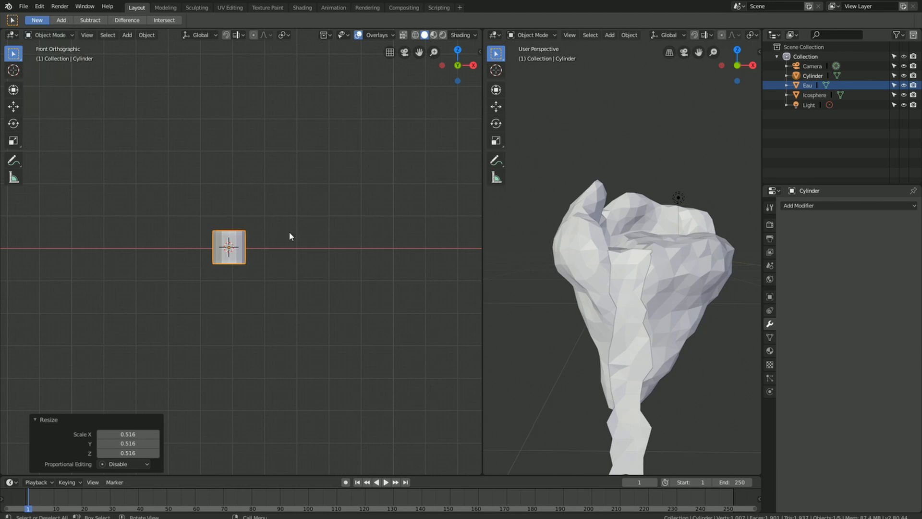
middle_click_drag(289, 236, 226, 182)
left_click(50, 35)
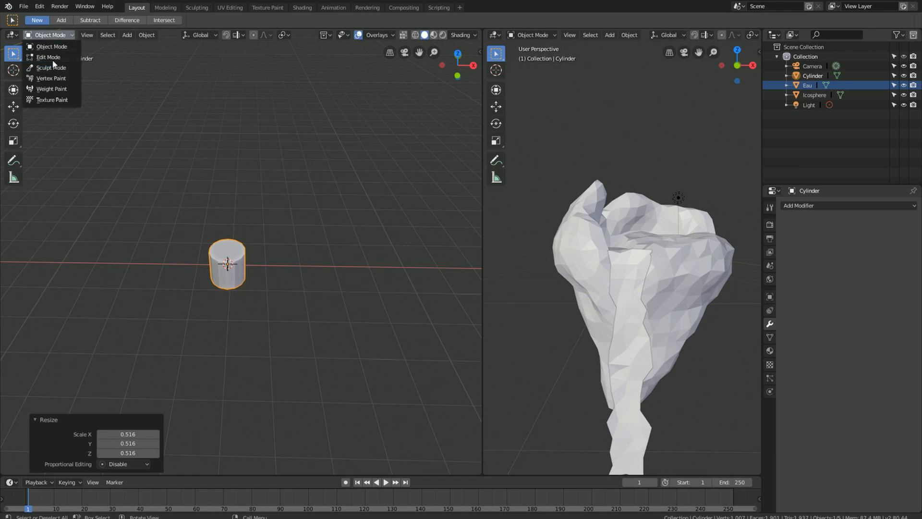
left_click(48, 57)
left_click(101, 35)
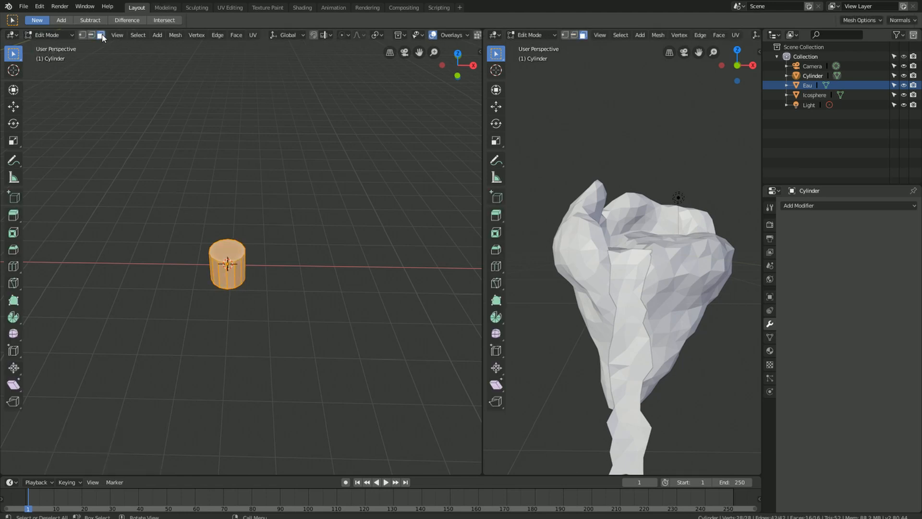
left_click(231, 199)
Step: Select the cylinder's top face and, in front view, raise it about 0.959 m along the global Z axis
scroll(221, 207, "up", 3)
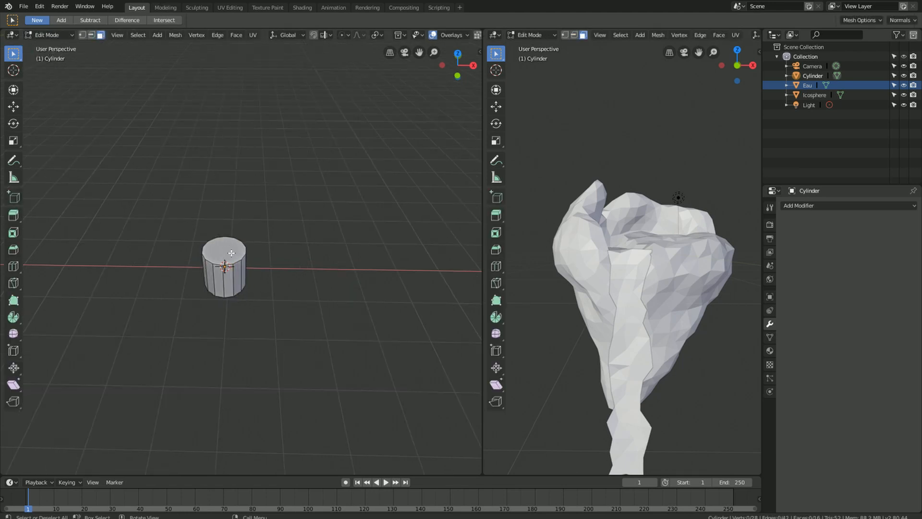
left_click(216, 249)
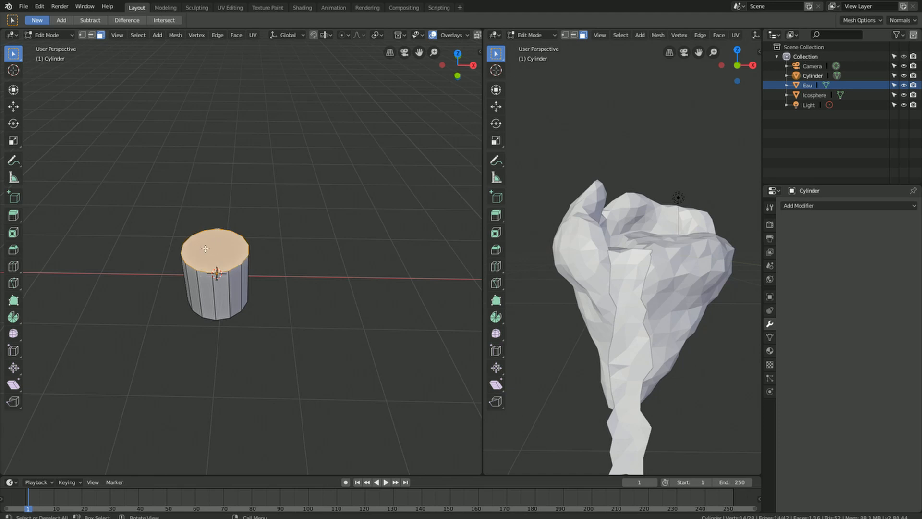
key("KP_1")
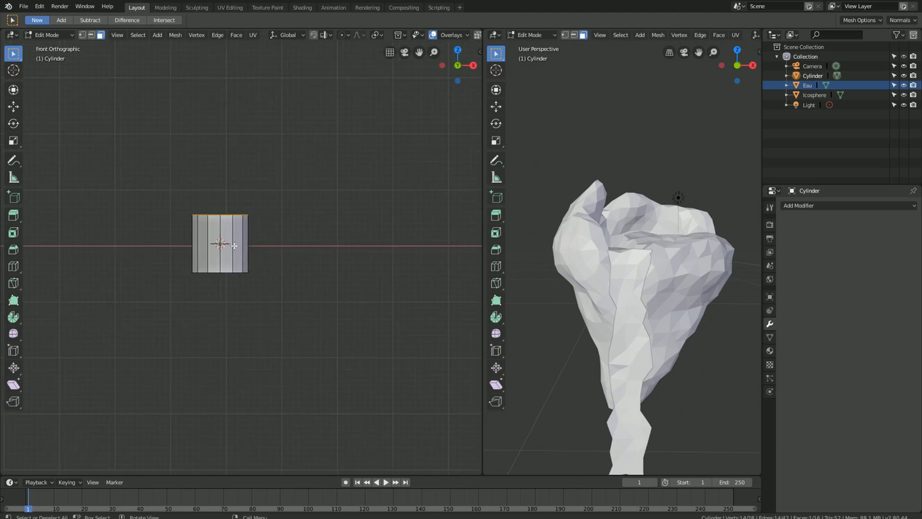
key("g")
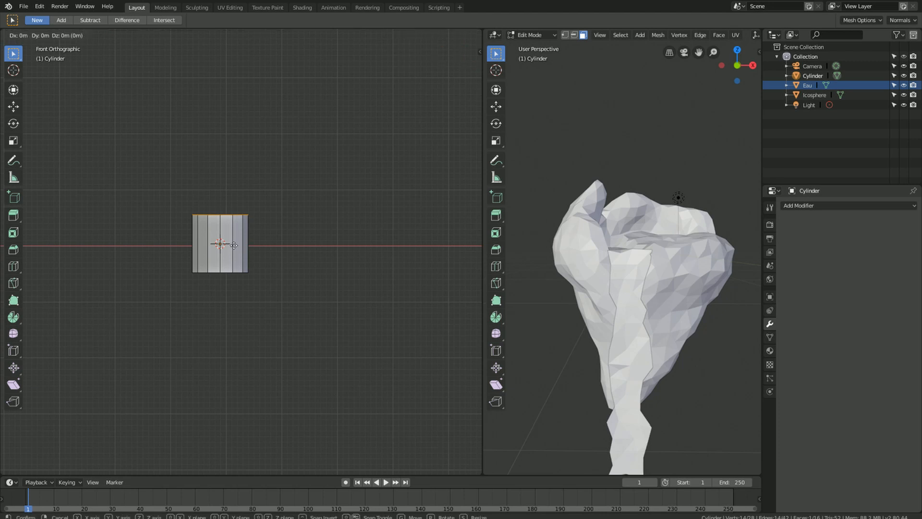
key("z")
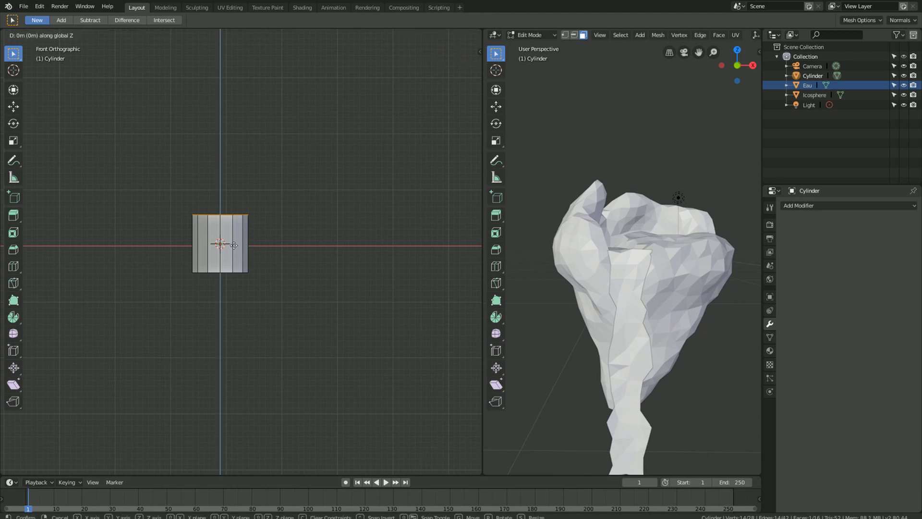
left_click(257, 192)
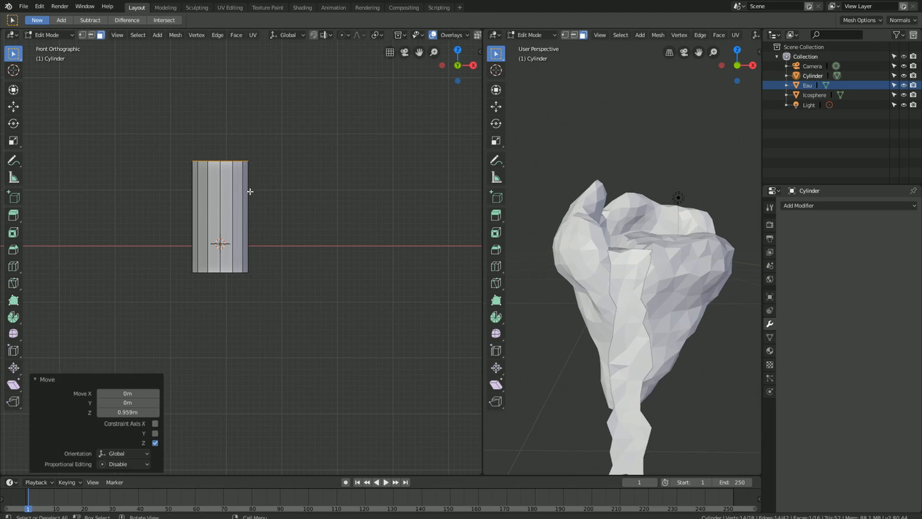
middle_click_drag(248, 192, 282, 214)
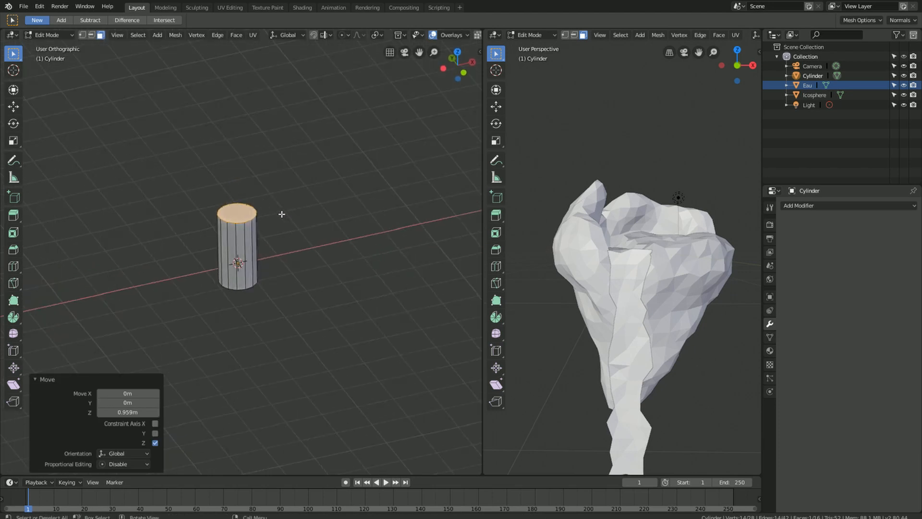
Step: In front view, clear the face selection and place the 3D cursor on the red axis, to the right of the cylinder
key("KP_1")
scroll(269, 173, "down", 3)
scroll(314, 209, "up", 5)
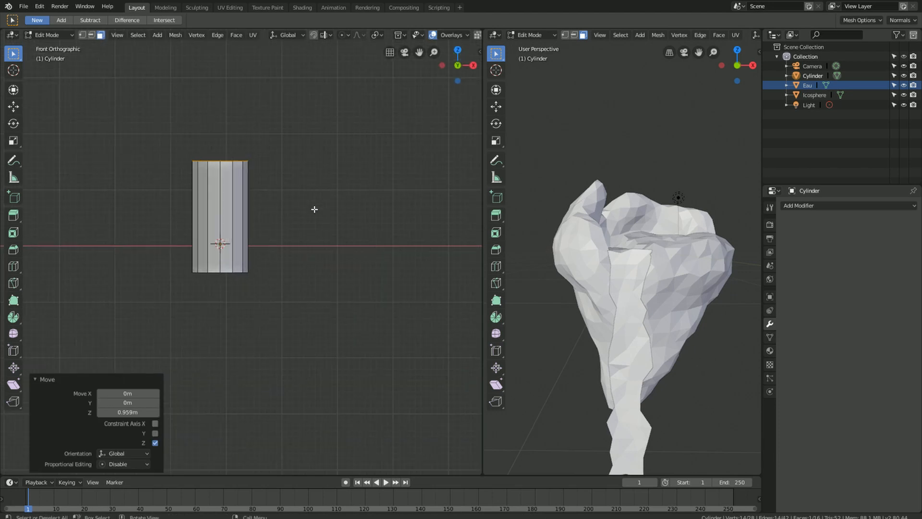
scroll(253, 189, "down", 8)
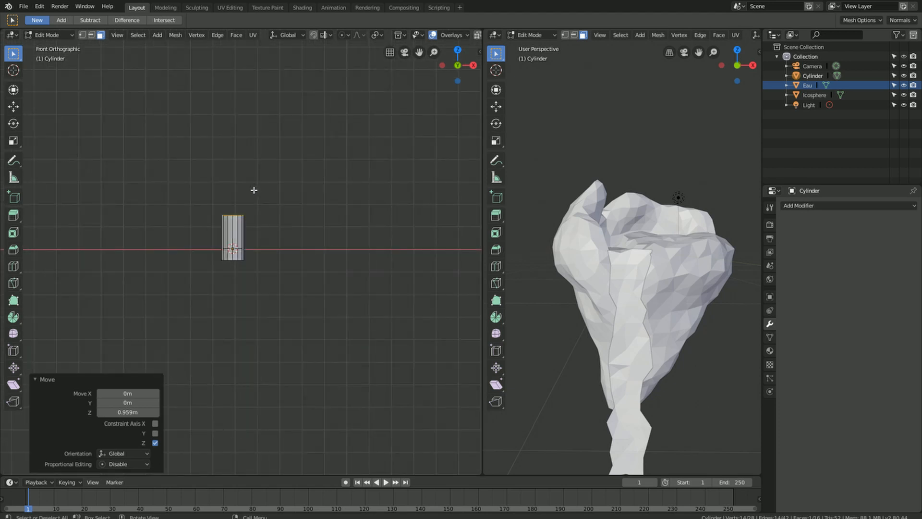
scroll(269, 223, "up", 2)
left_click(269, 259)
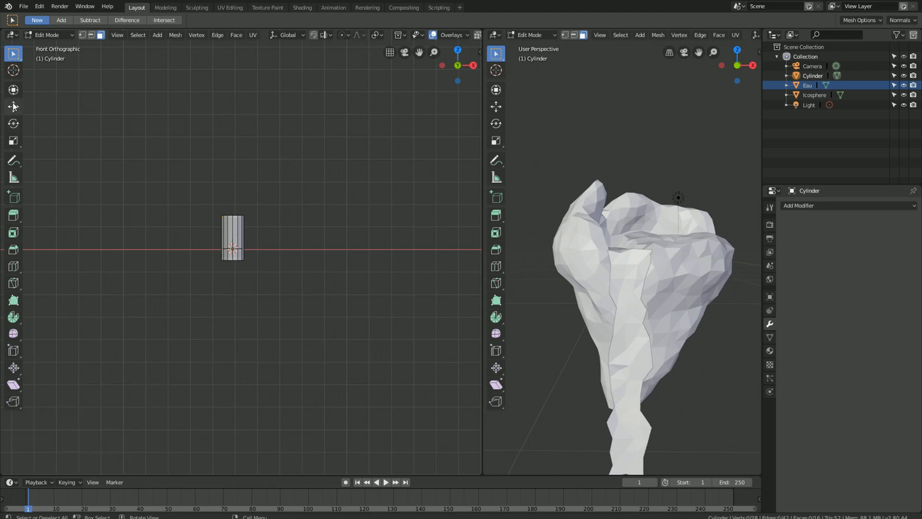
left_click(13, 70)
left_click_drag(284, 248, 301, 249)
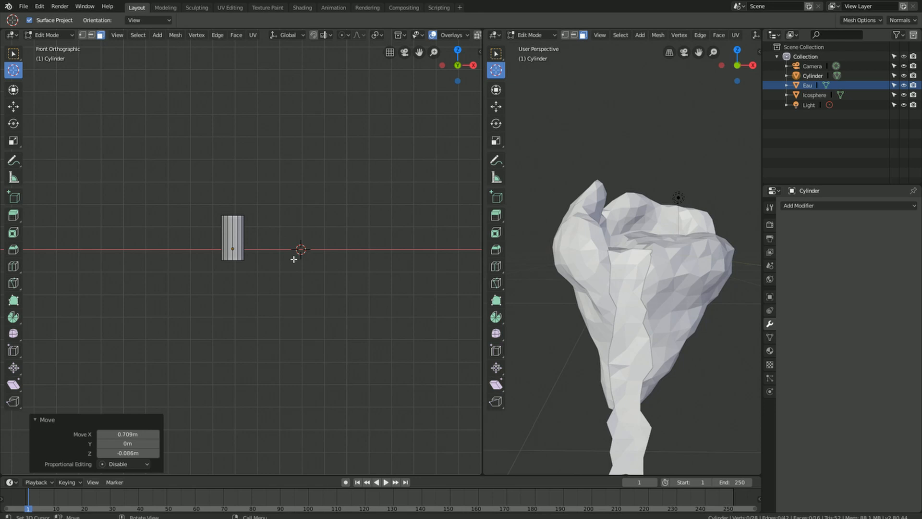
Step: Add a cone at the 3D cursor and set its vertex count to 16
key("shift+a")
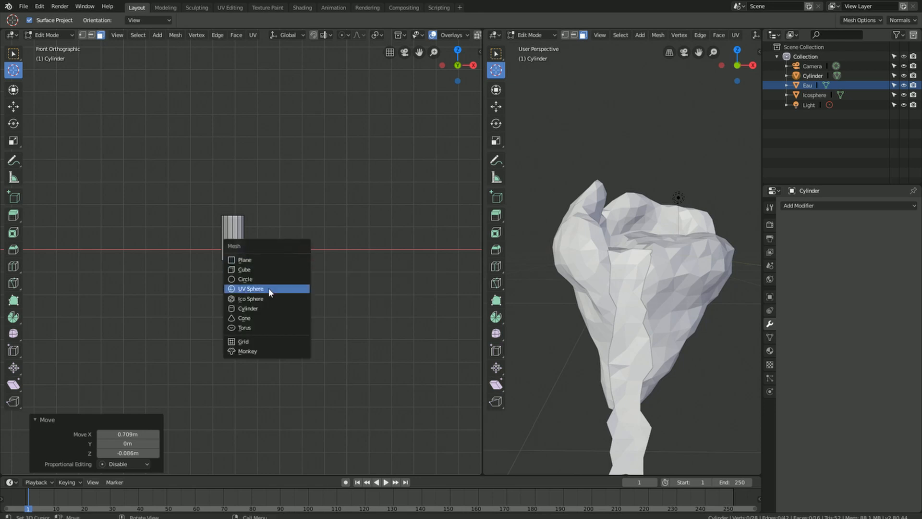
left_click(267, 318)
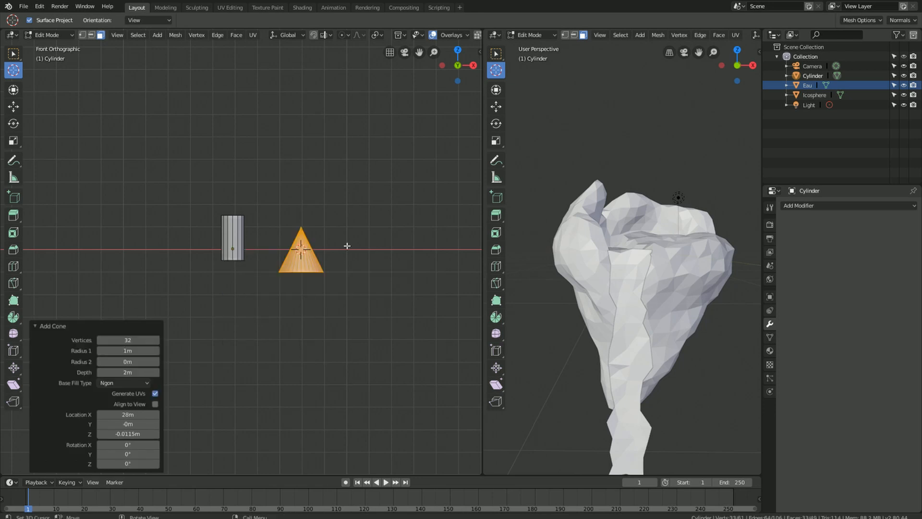
mouse_move(98, 339)
left_mouse_down()
mouse_move(87, 340)
mouse_move(99, 341)
left_mouse_up()
left_click(99, 341)
left_click(99, 341)
left_click(99, 341)
left_click(99, 341)
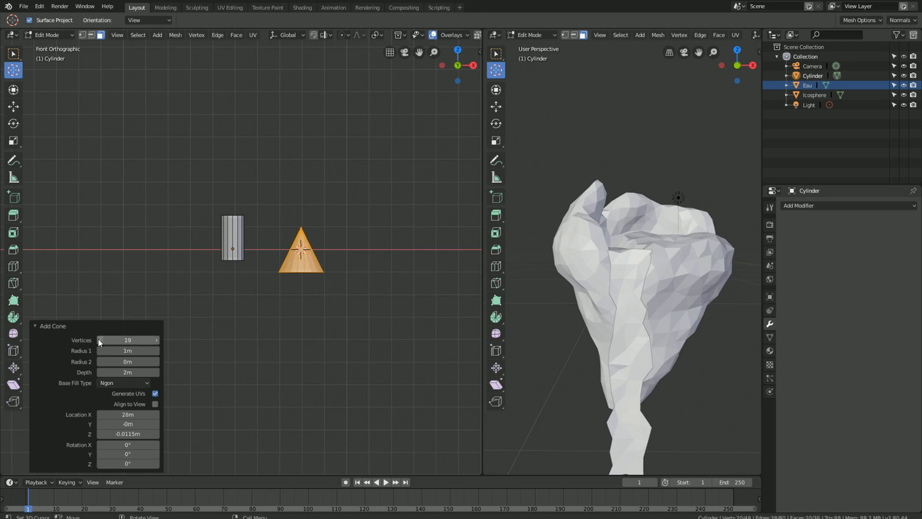
left_click(99, 341)
left_click(99, 341)
left_click(98, 340)
Step: In top view with vertex selection, select every other vertex around the cone's base, eight in total
key("KP_7")
scroll(322, 257, "up", 3)
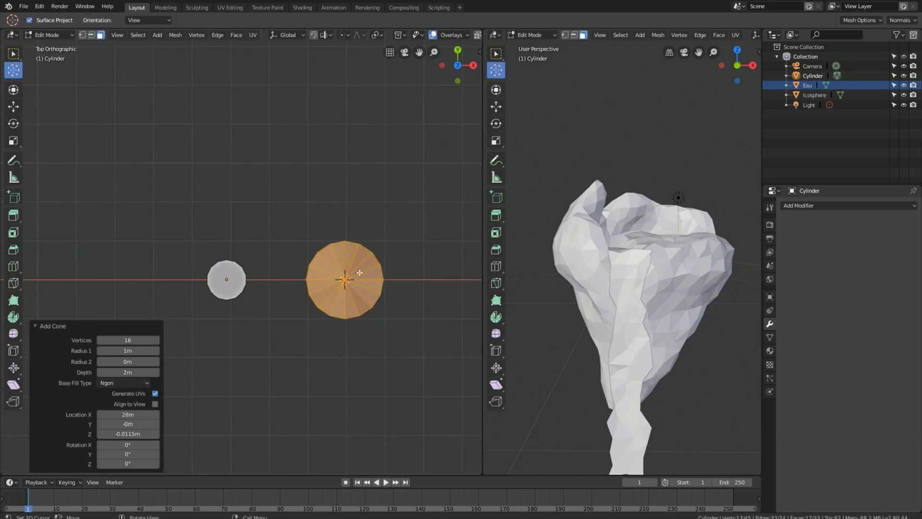
left_click(82, 36)
left_click(284, 226)
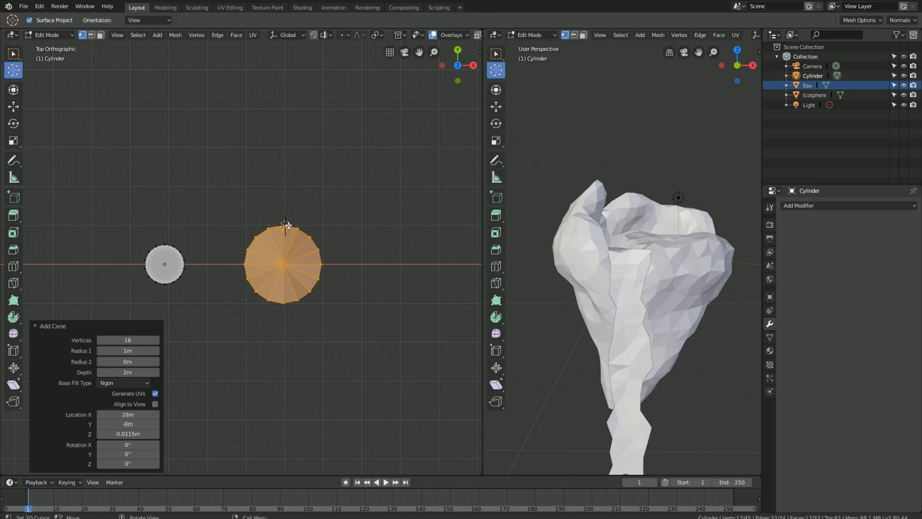
left_click(13, 53)
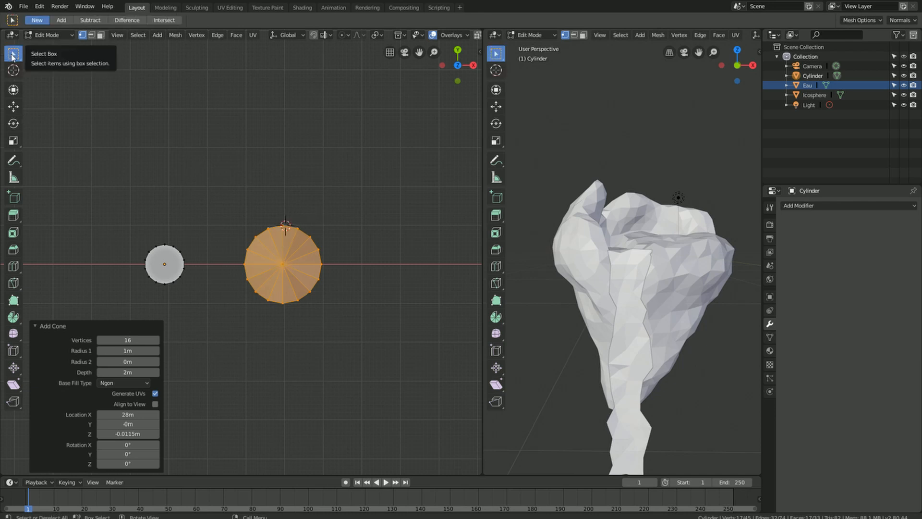
left_click(282, 224)
left_click(310, 237, "shift")
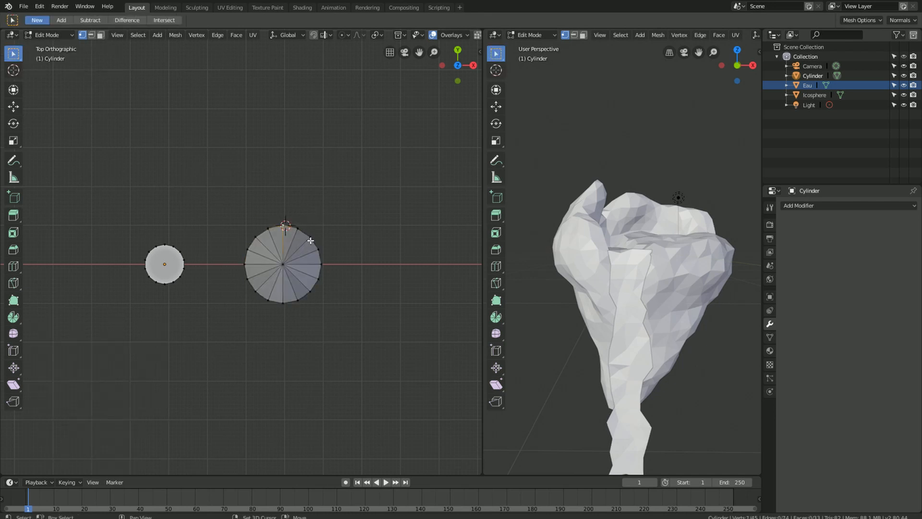
left_click(321, 264, "shift")
left_click(310, 291, "shift")
left_click(283, 302, "shift")
left_click(256, 291, "shift")
left_click(245, 264, "shift")
left_click(257, 238, "shift")
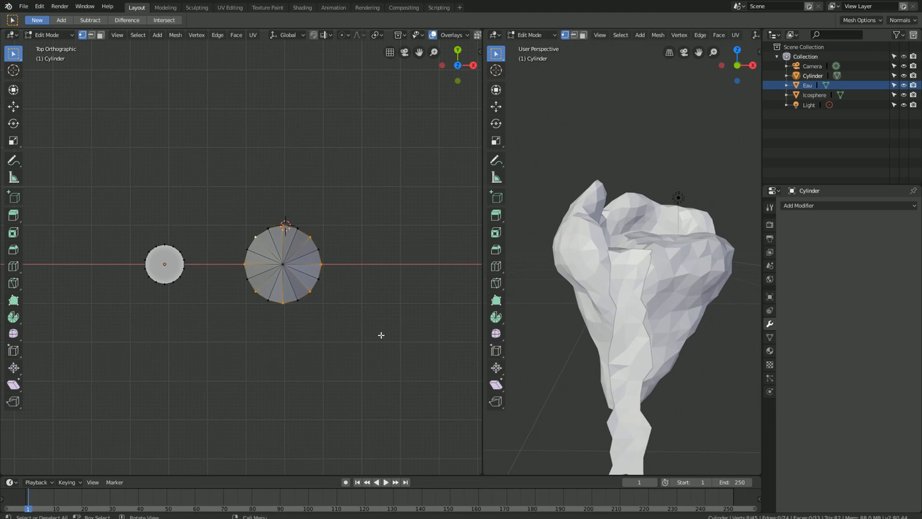
Step: Scale the selected base vertices inward uniformly to about 0.453 to form an eight-pointed star
middle_click_drag(345, 311, 221, 251)
key("KP_7")
key("s")
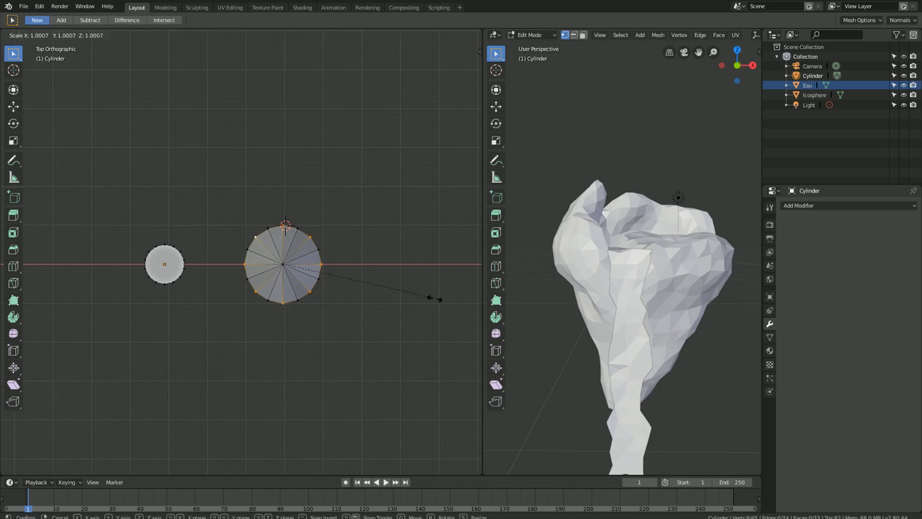
left_click(347, 293)
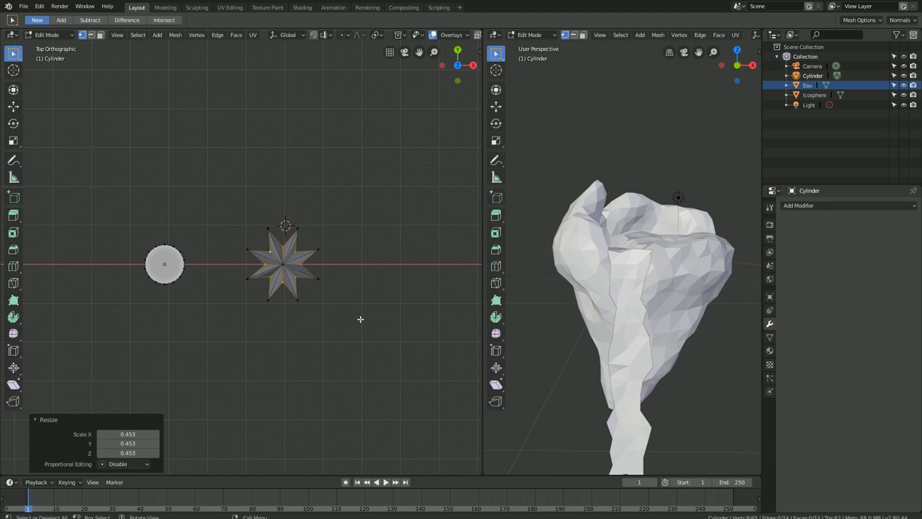
middle_click_drag(360, 319, 300, 230)
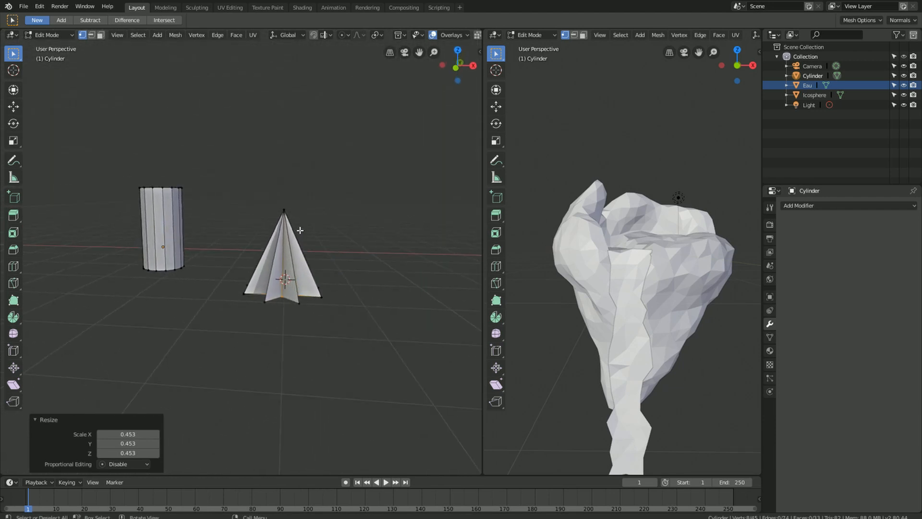
Step: In front view, select the cone's apex vertex and lower it about 0.933 m along the global Z axis
key("KP_1")
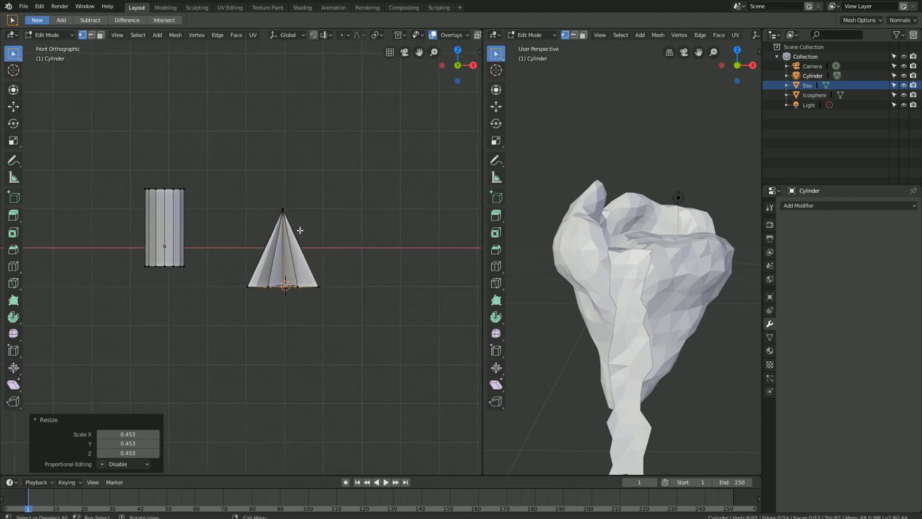
left_click(283, 207)
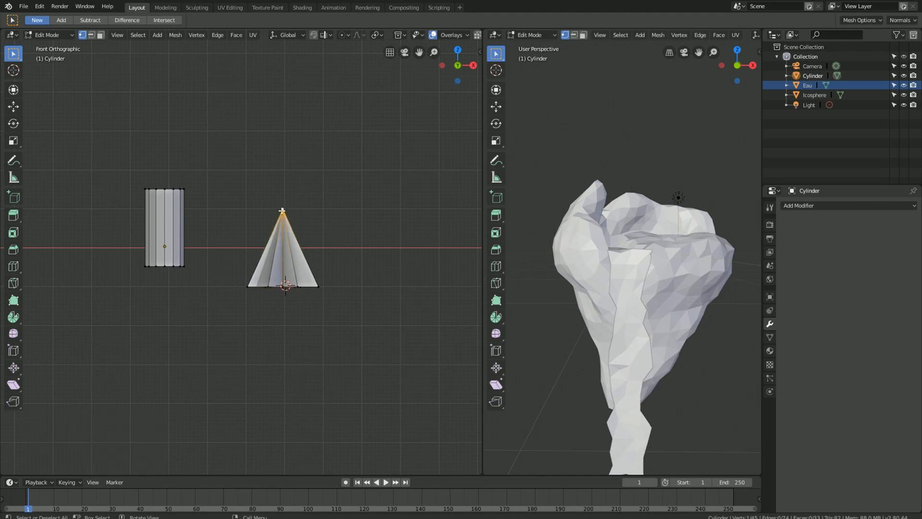
key("g")
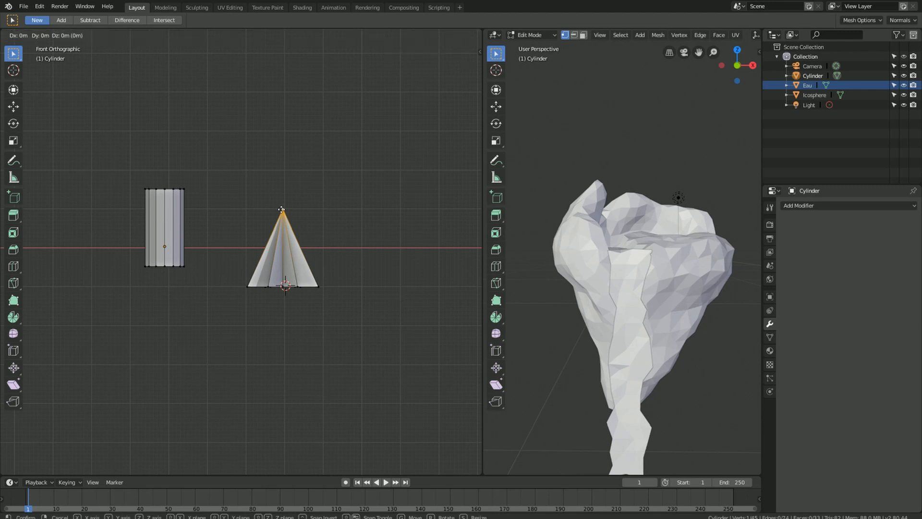
key("z")
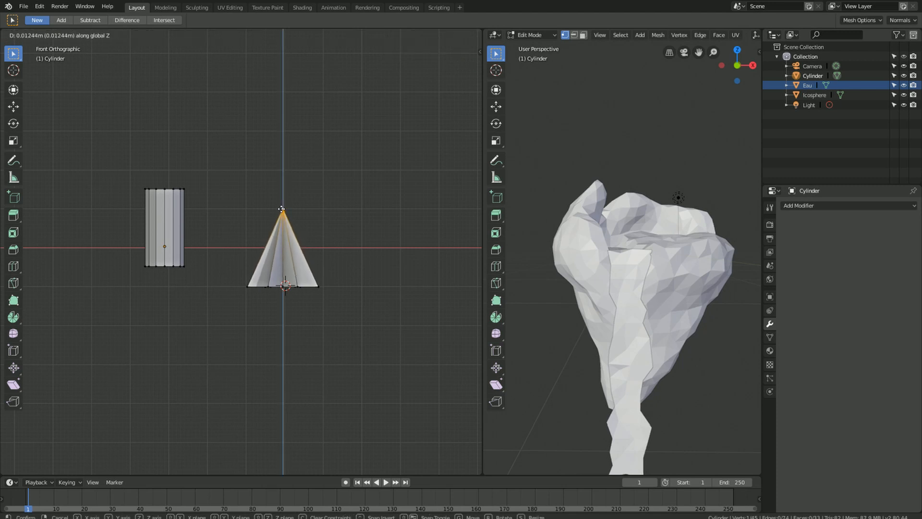
left_click(279, 245)
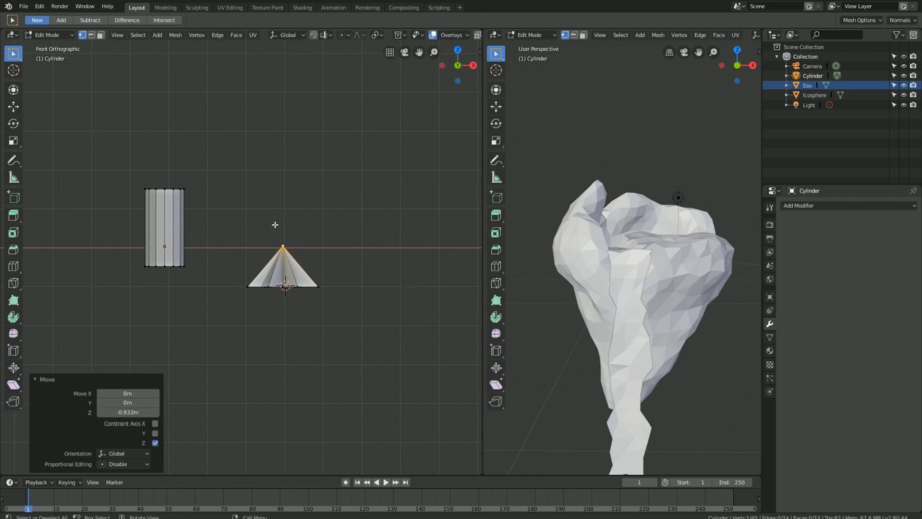
Step: Switch the viewport to wireframe shading, select all of the star-shaped cone and scale it up uniformly to about 2.147
key("z")
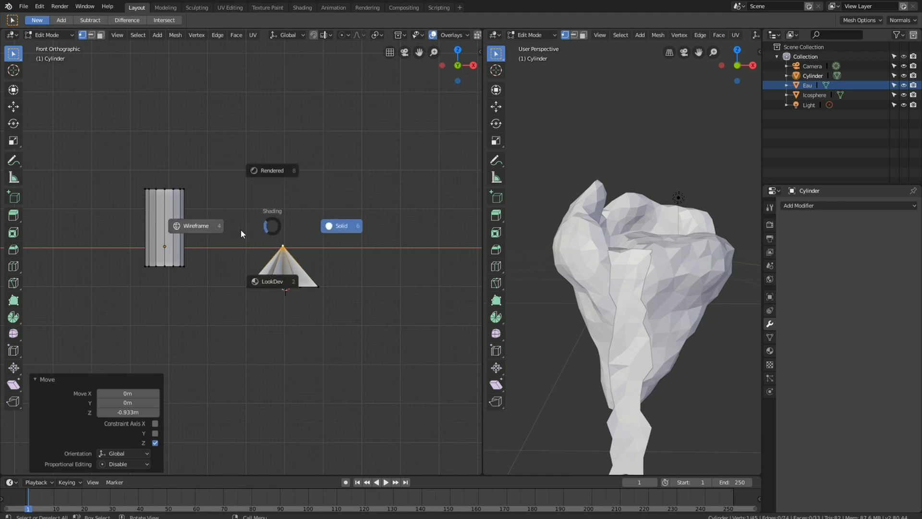
left_click(201, 228)
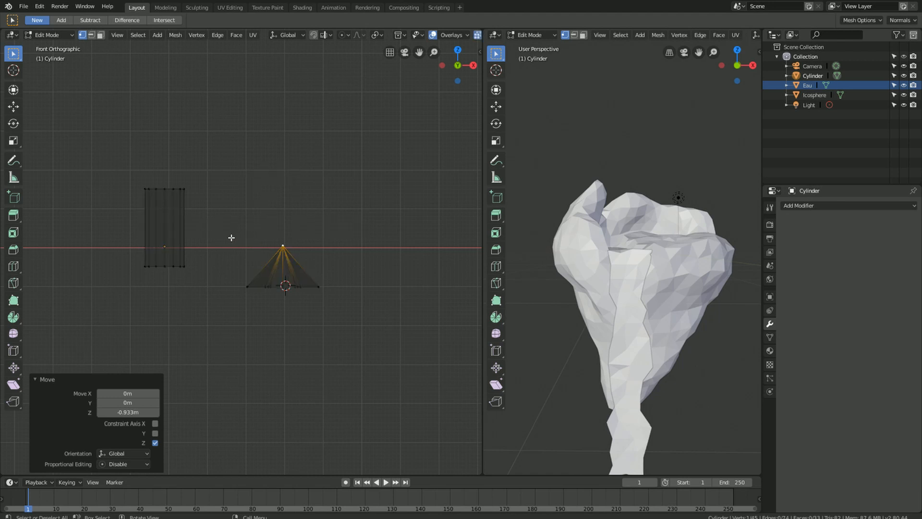
key("b")
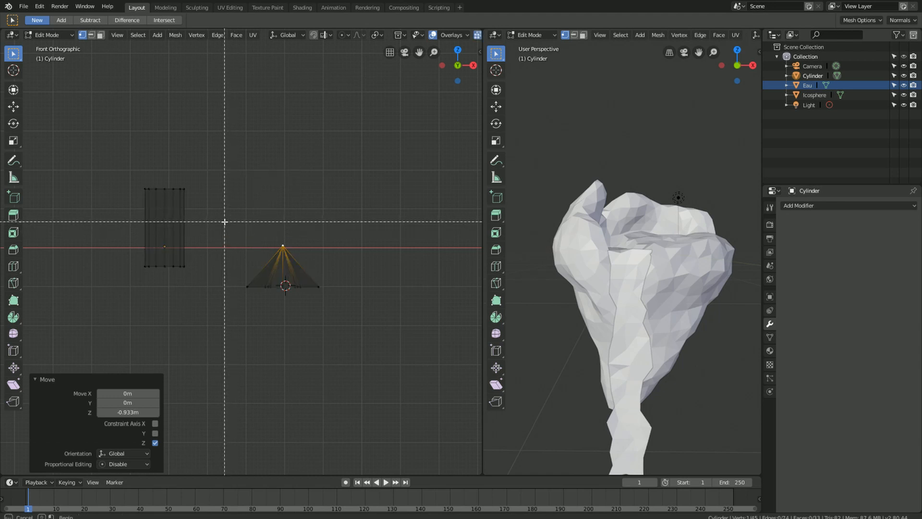
left_click_drag(206, 189, 347, 315)
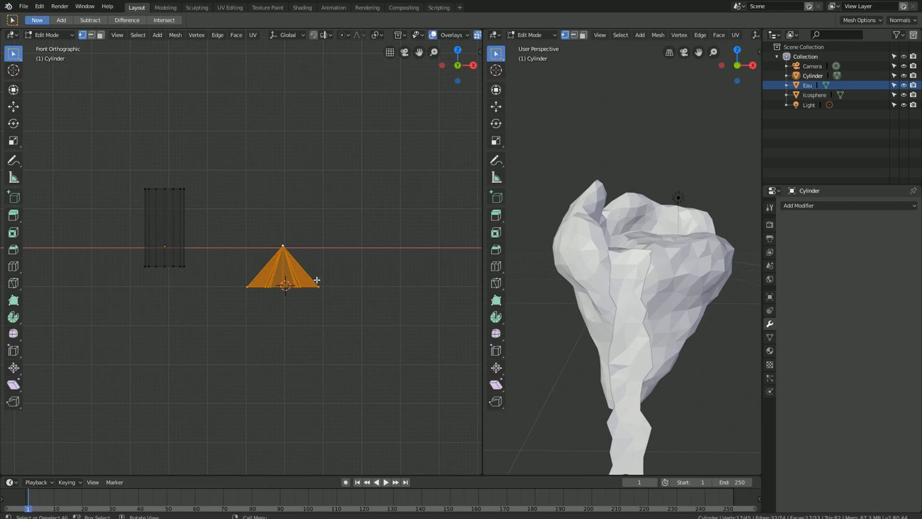
key("s")
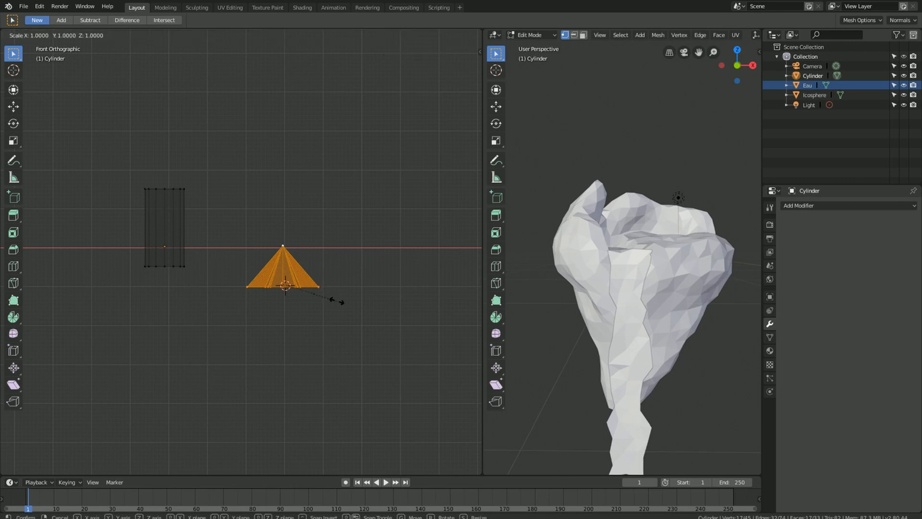
left_click(397, 320)
middle_click_drag(355, 274, 337, 283)
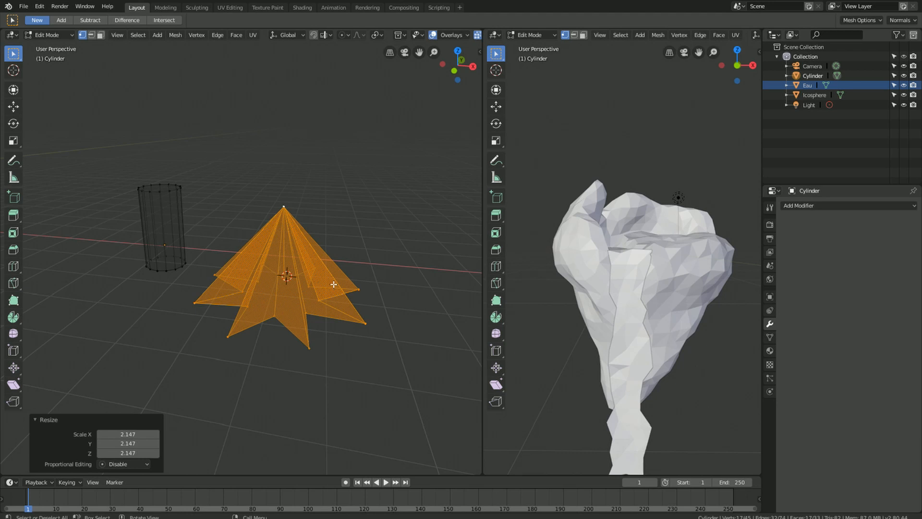
Step: In front view, move the cone about -3.07 m in X and 1.92 m in Z onto the cylinder's top, then check its alignment
key("KP_1")
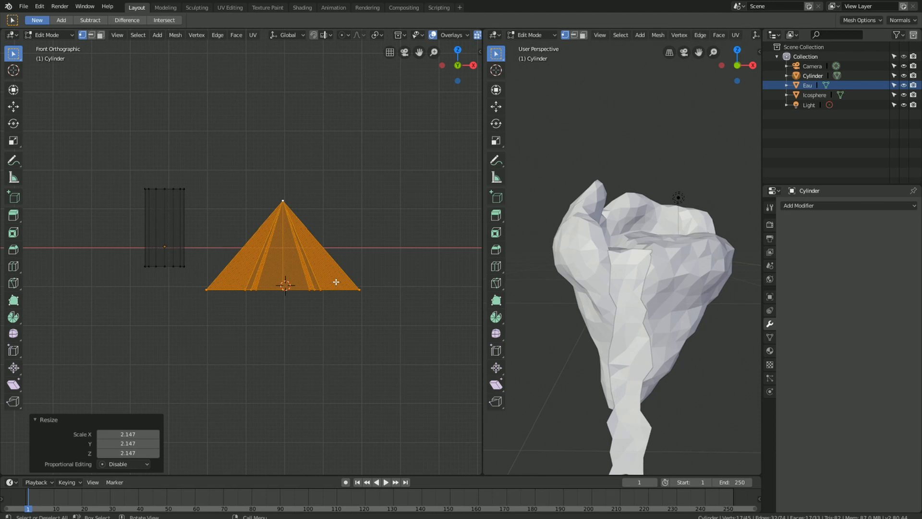
key("g")
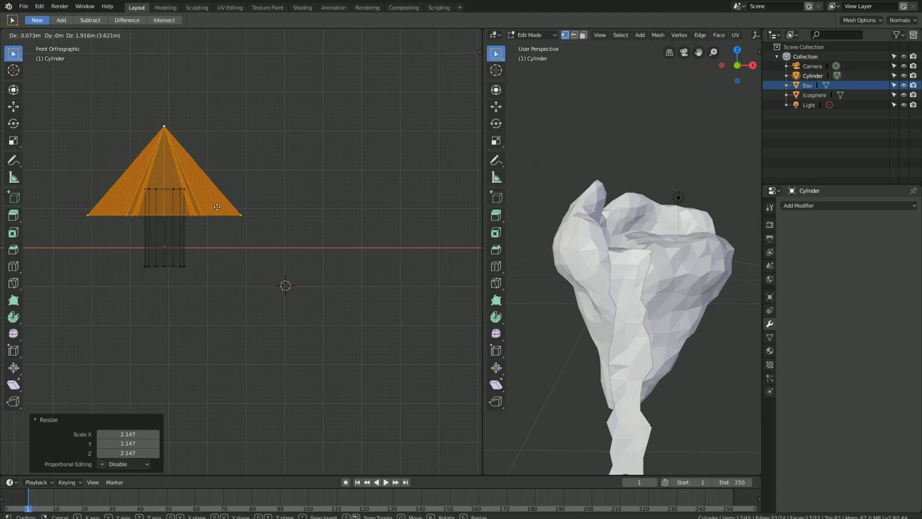
left_click(217, 206)
middle_click_drag(223, 152, 322, 242)
key("KP_7")
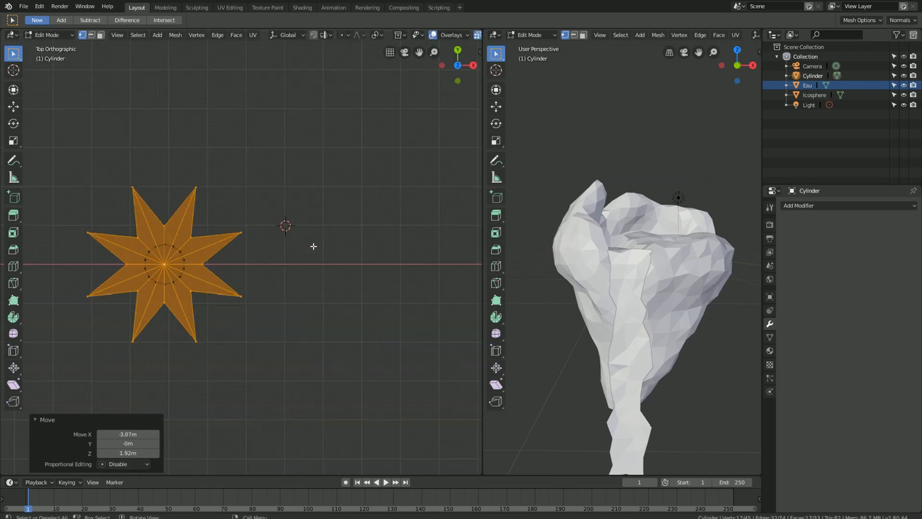
key("KP_1")
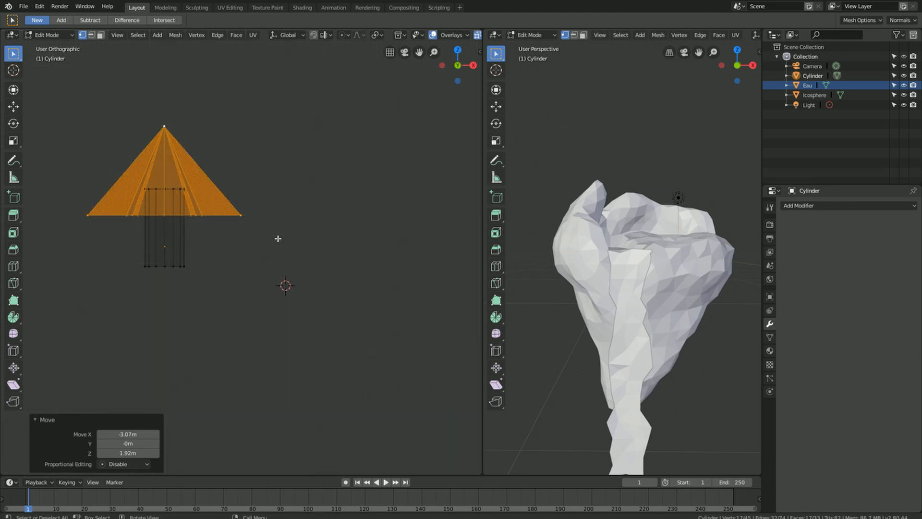
key("KP_3")
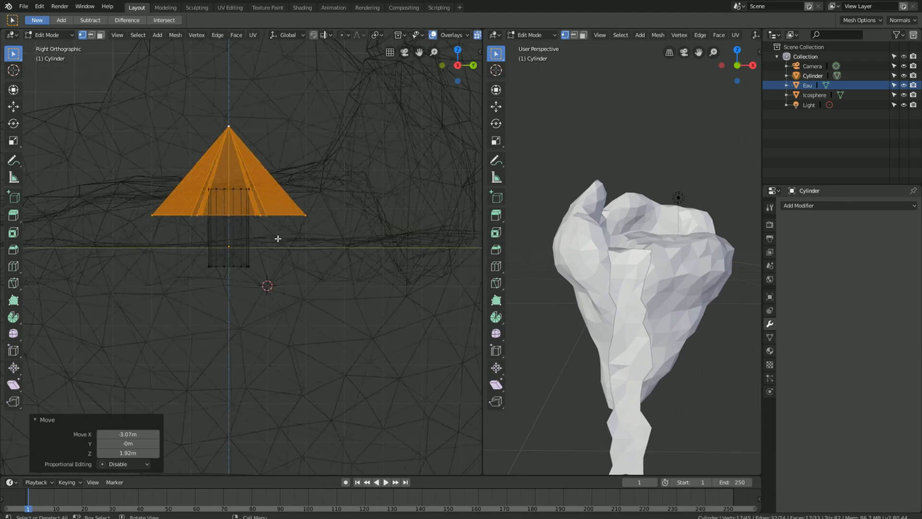
key("KP_1")
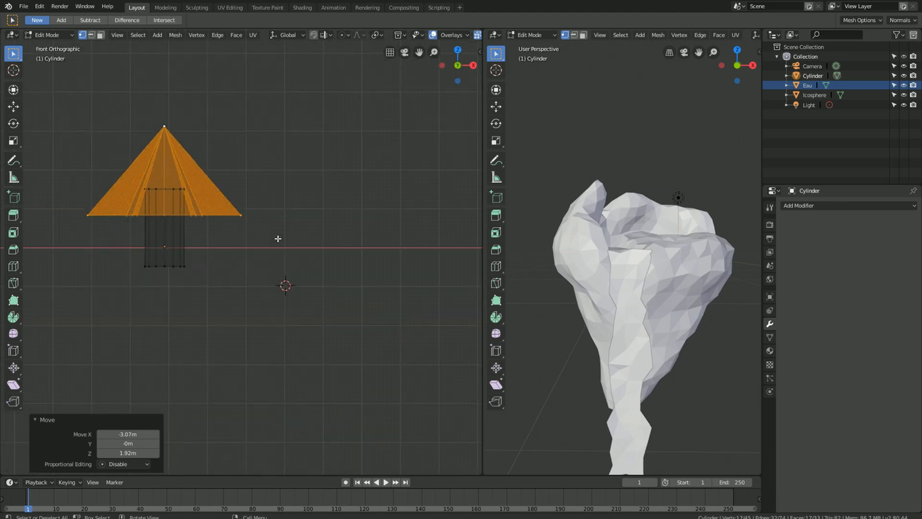
Step: Duplicate the star-shaped cone and leave the copy in place, with no offset
middle_click_drag(313, 200, 288, 229, "shift")
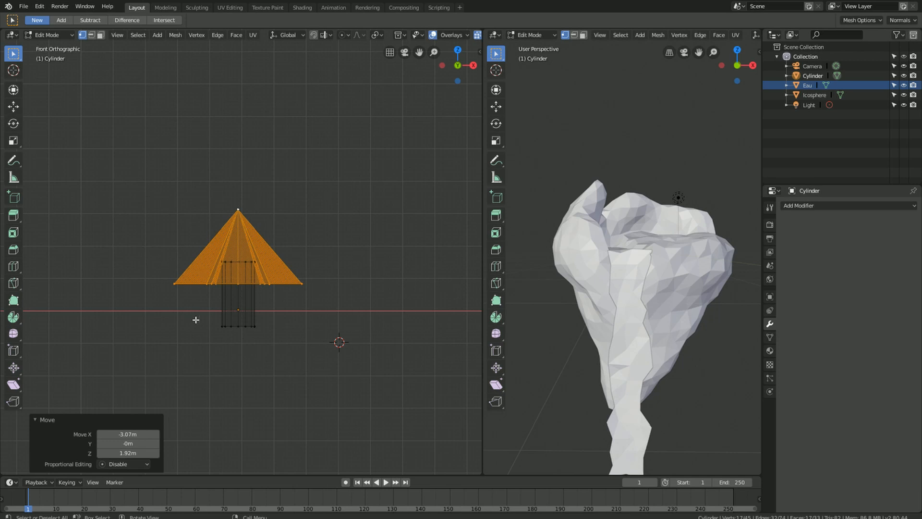
key("shift+d")
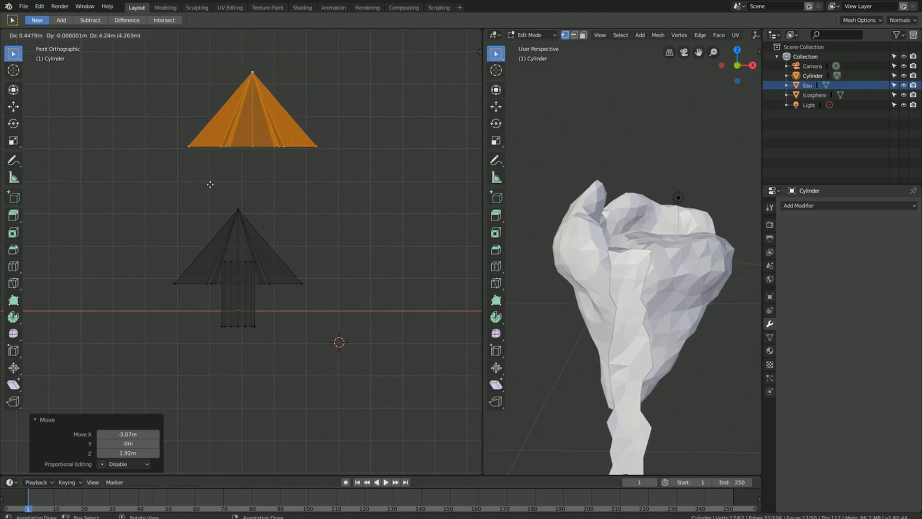
key("Escape")
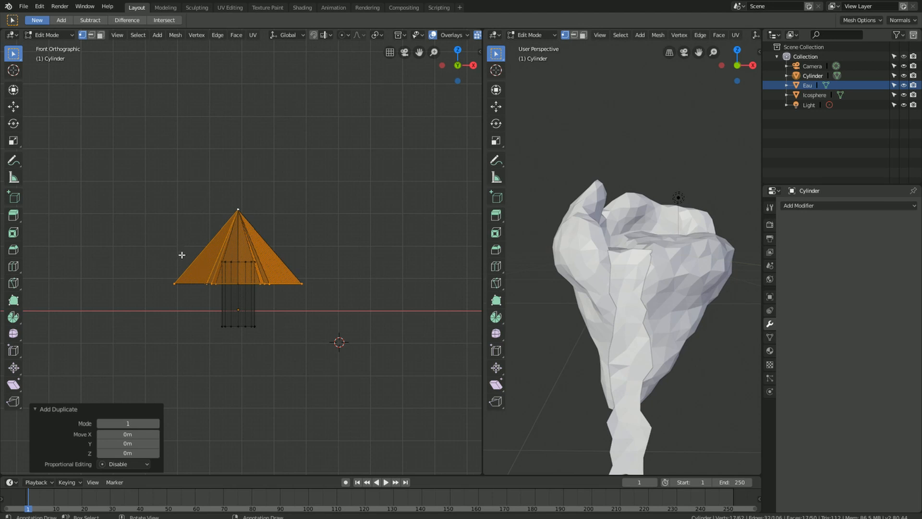
Step: Raise the duplicated star-shaped cone 0.761 m along global Z and scale it uniformly to 0.932
key("g")
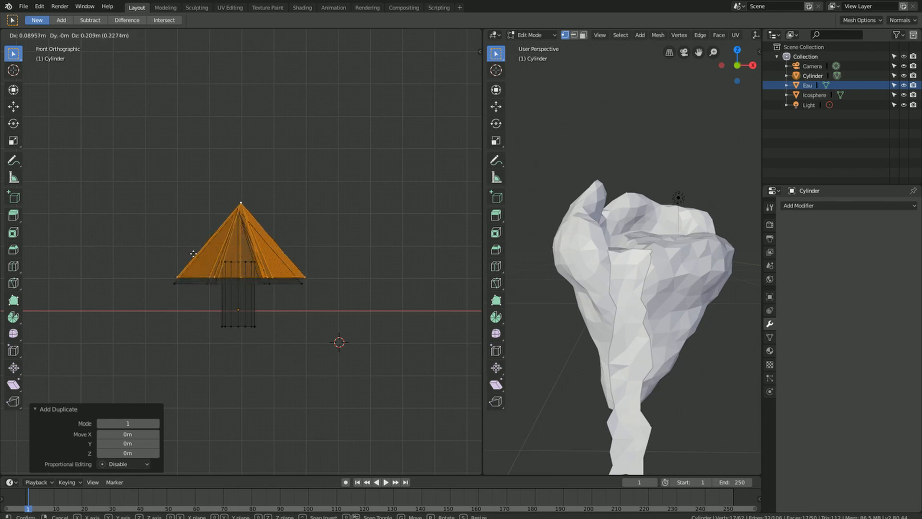
key("z")
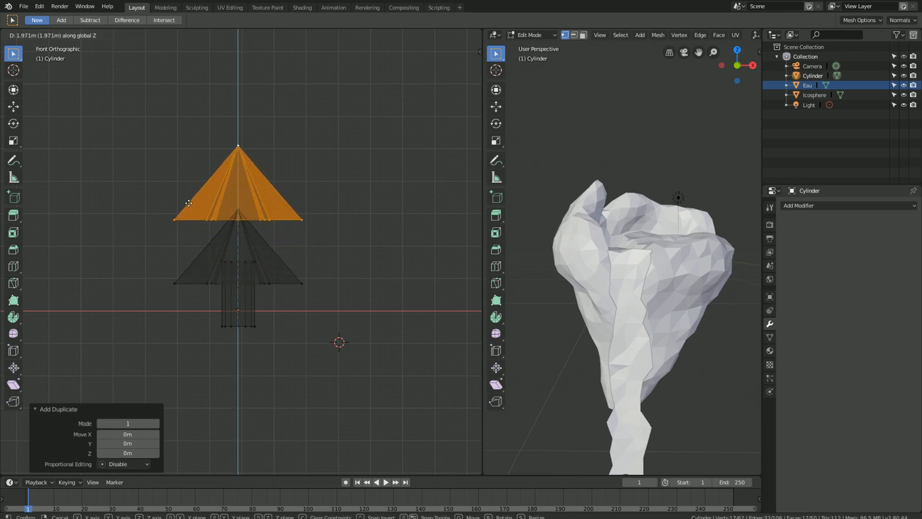
left_click(187, 241)
key("s")
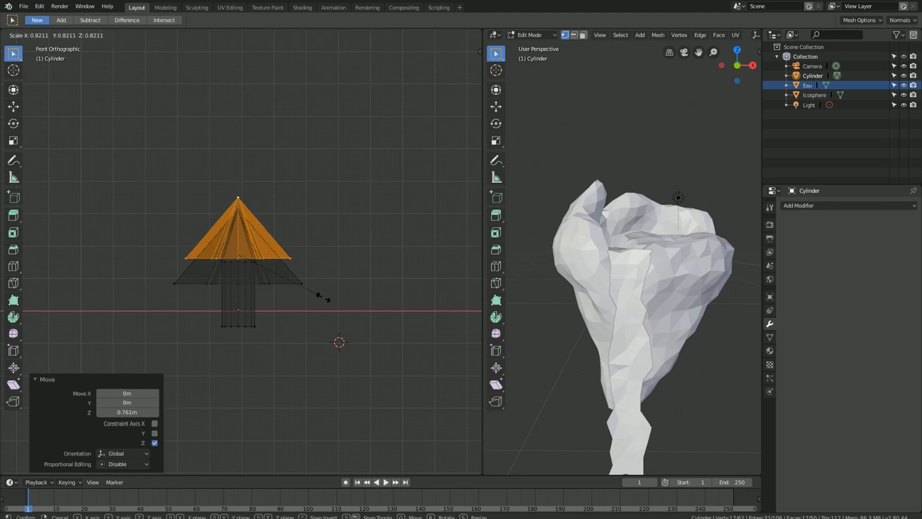
left_click(337, 297)
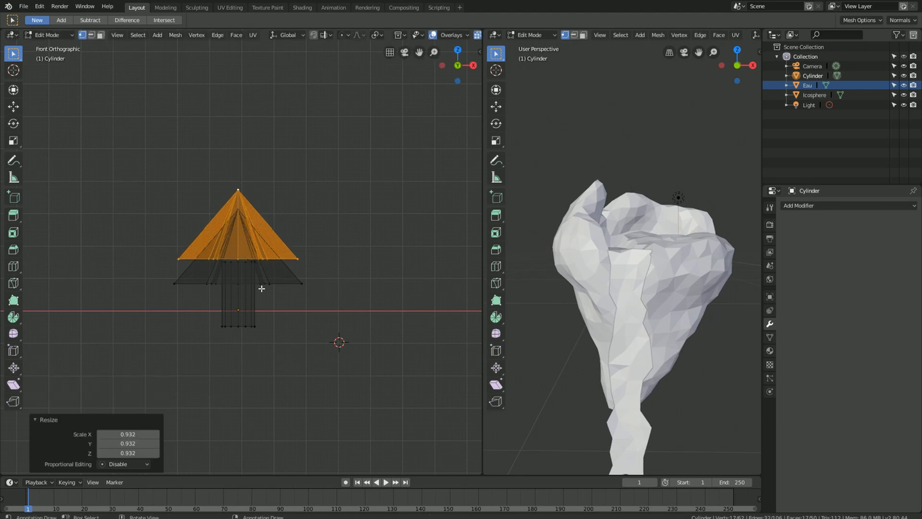
Step: In top view, rotate the duplicated cone 9.31° so its star points are offset from the layer below
key("KP_7")
middle_click_drag(362, 324, 200, 234)
key("KP_7")
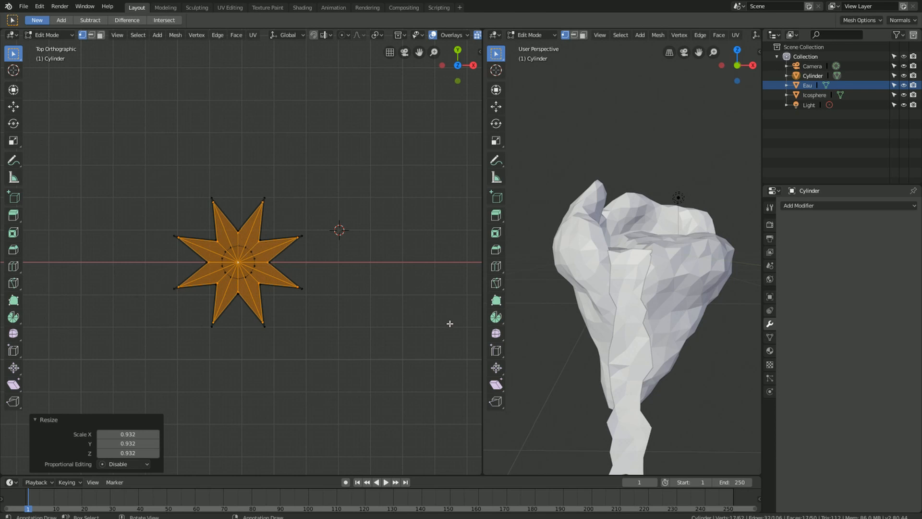
key("r")
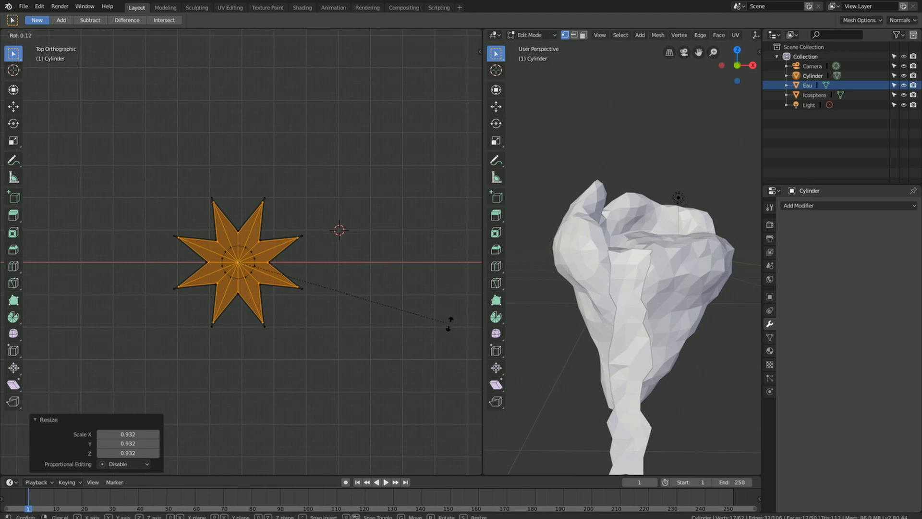
left_click(432, 354)
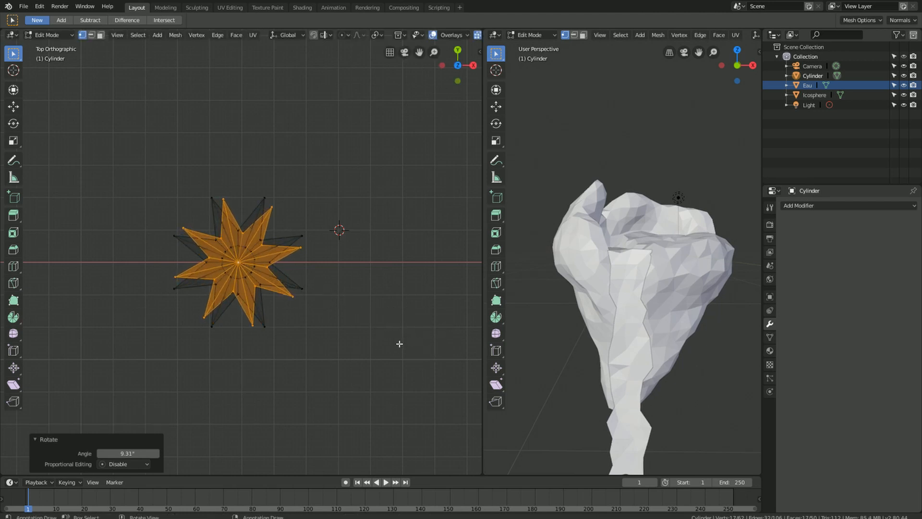
Step: In front view, add a third cone layer by duplicating the selected one 0.955 m higher in Z, scaled uniformly to 0.827
key("KP_1")
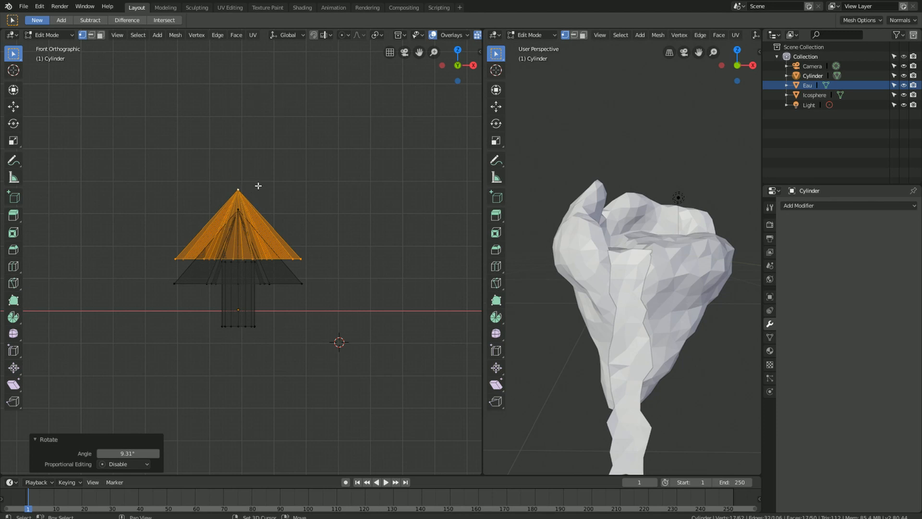
key("shift+d")
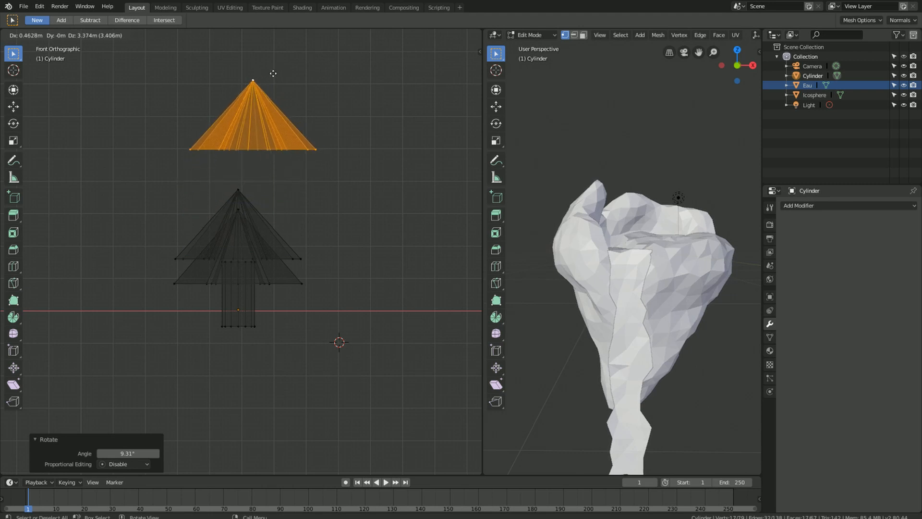
key("Escape")
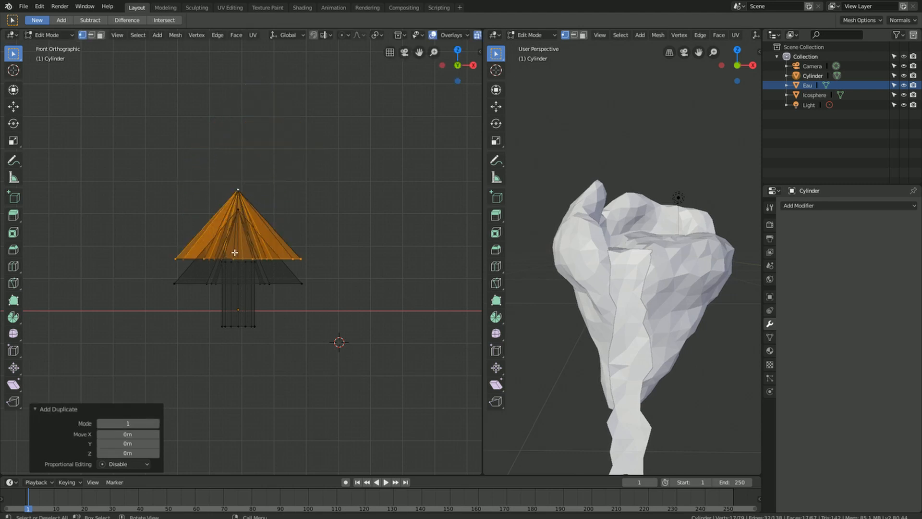
key("g")
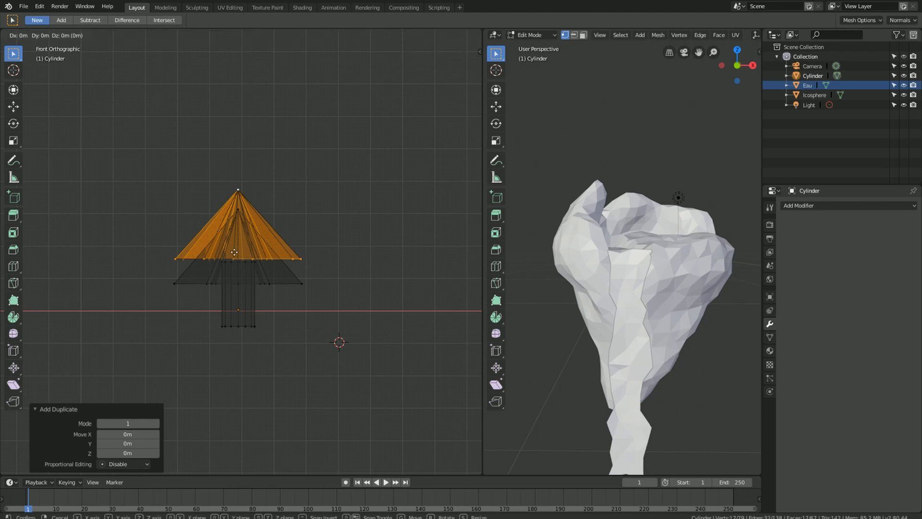
key("z")
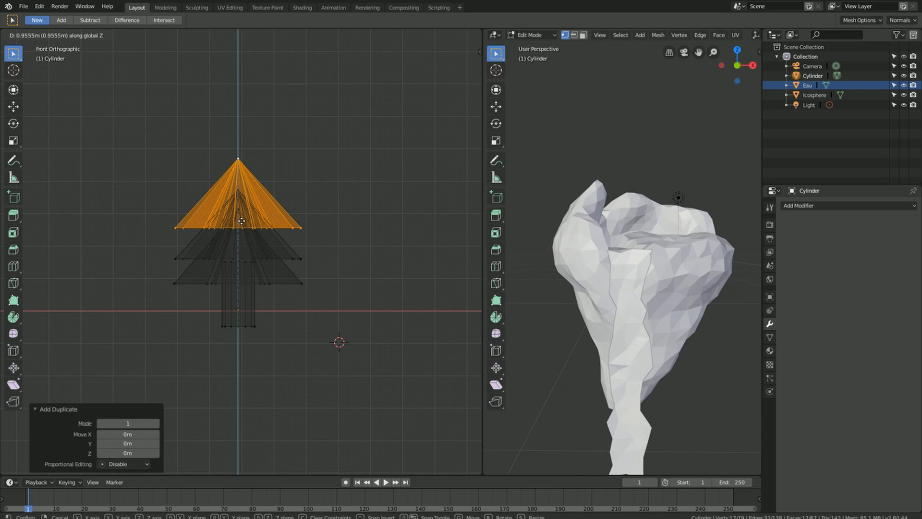
left_click(241, 221)
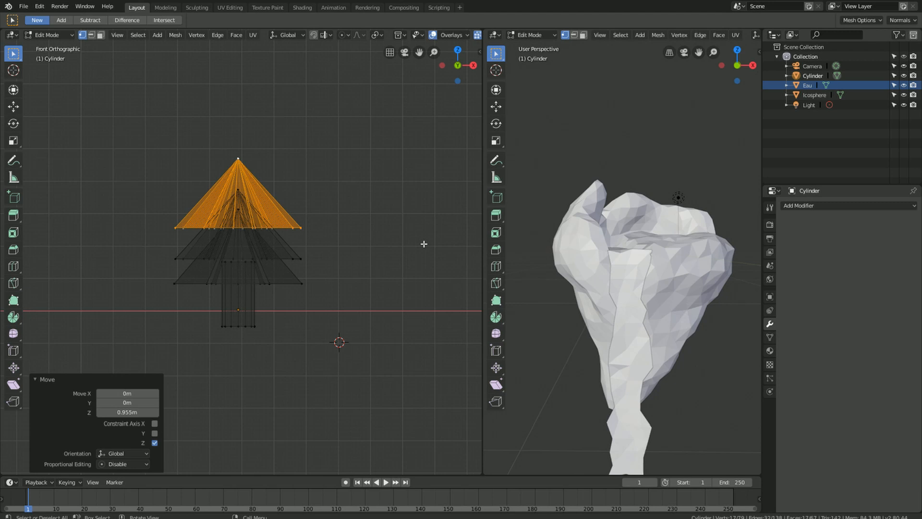
key("s")
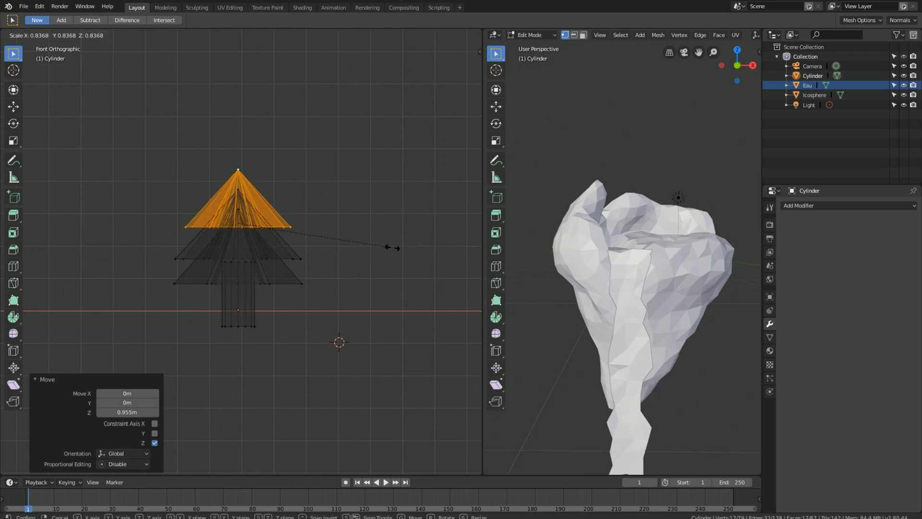
left_click(389, 249)
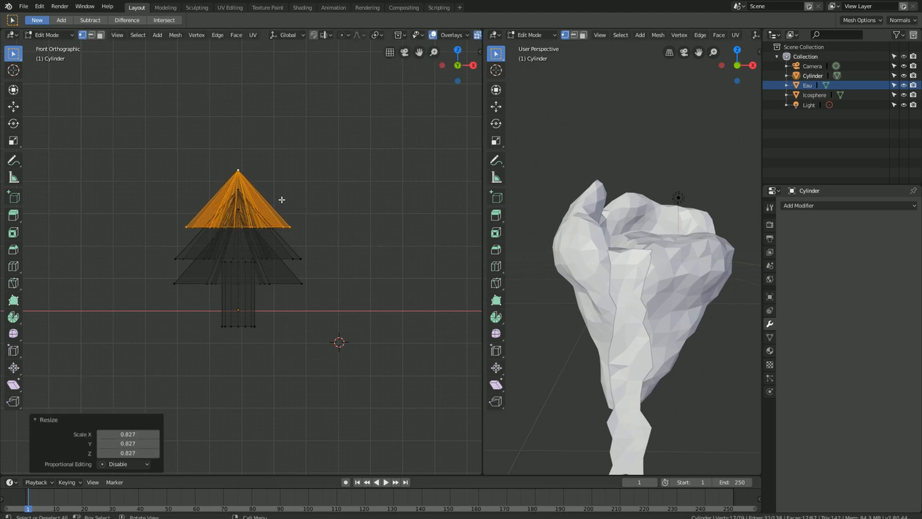
Step: Add a fourth cone layer by duplicating the top one 0.702 m higher in Z, scaled uniformly to 0.829
key("shift+d")
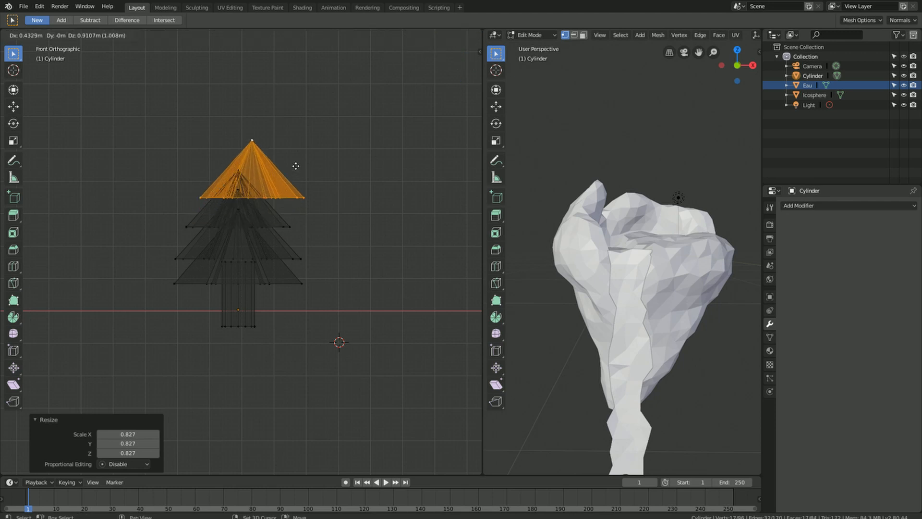
right_click(318, 86)
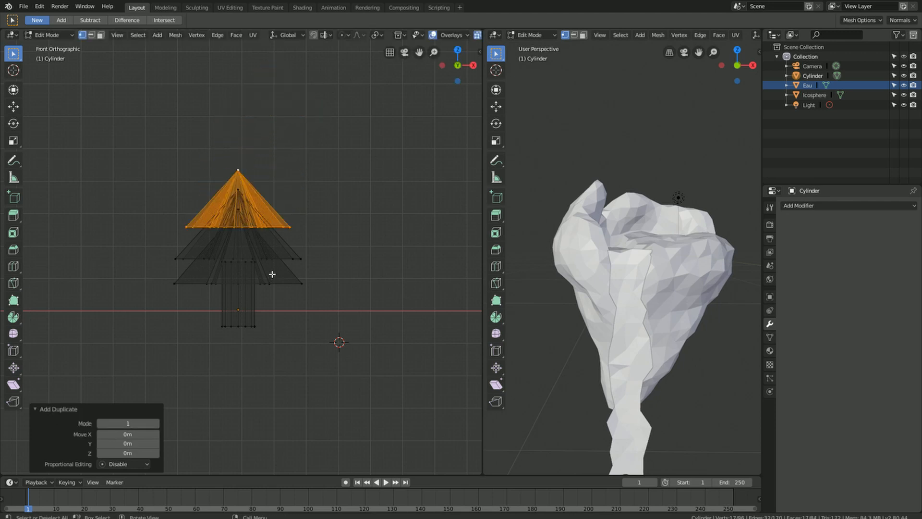
key("g")
key("z")
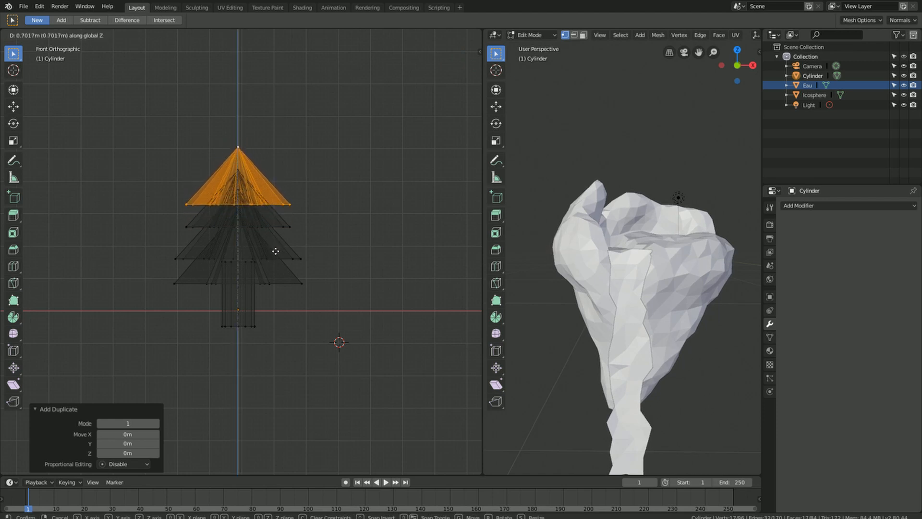
left_click(276, 251)
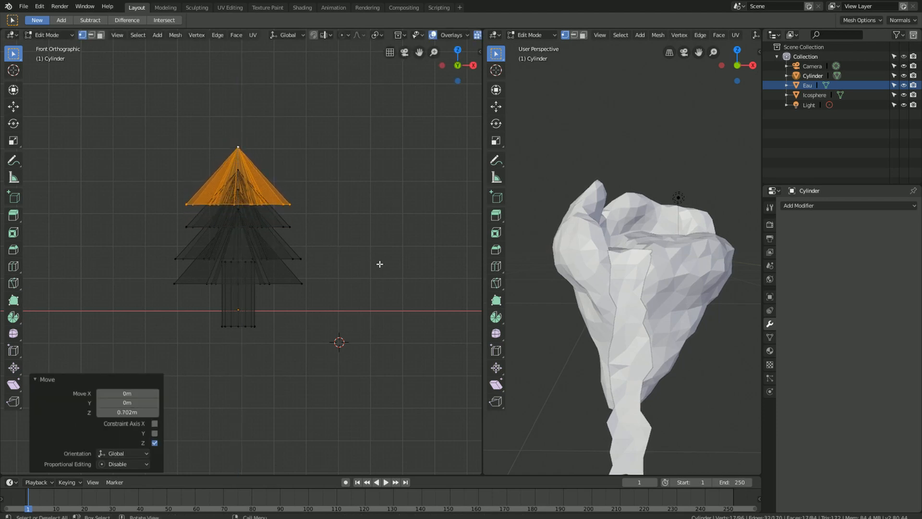
key("s")
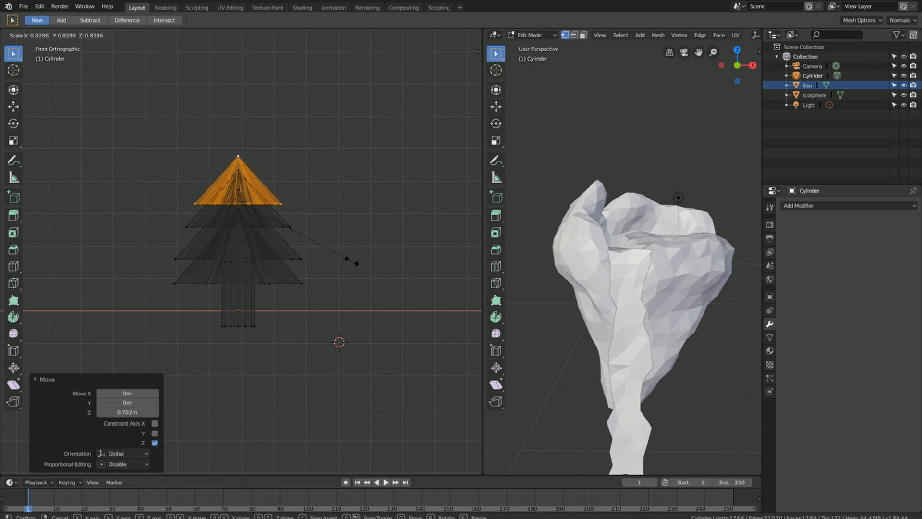
left_click(353, 261)
Step: Add a fifth cone layer by duplicating the top one 0.672 m higher in Z, scaled uniformly to 0.747
middle_click_drag(310, 137, 306, 197, "shift")
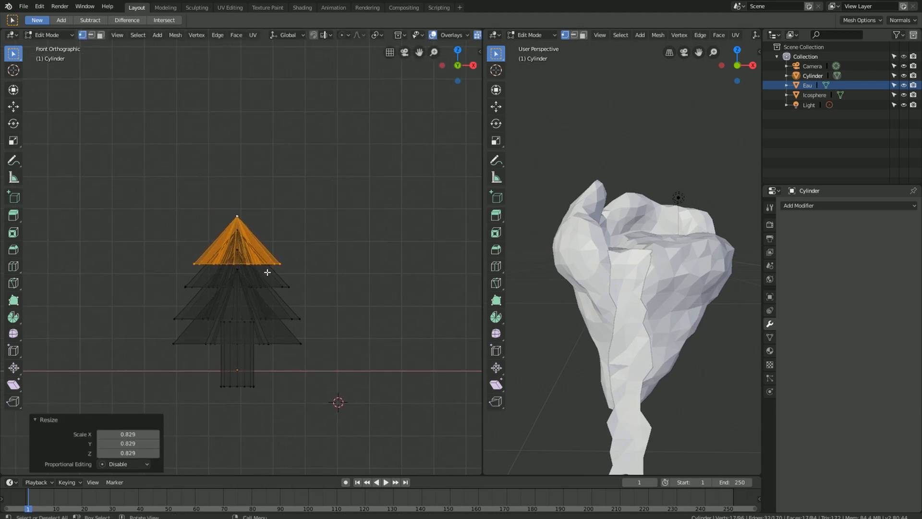
key("shift+d")
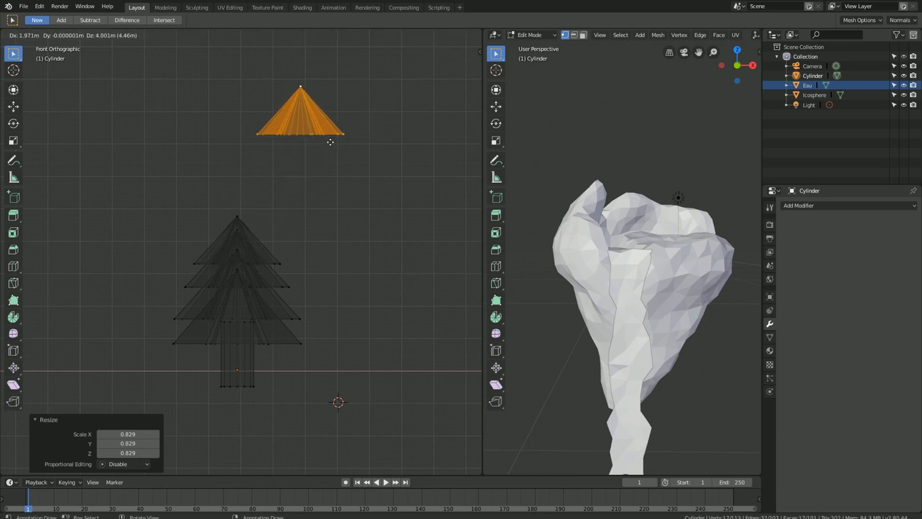
right_click(327, 155)
key("g")
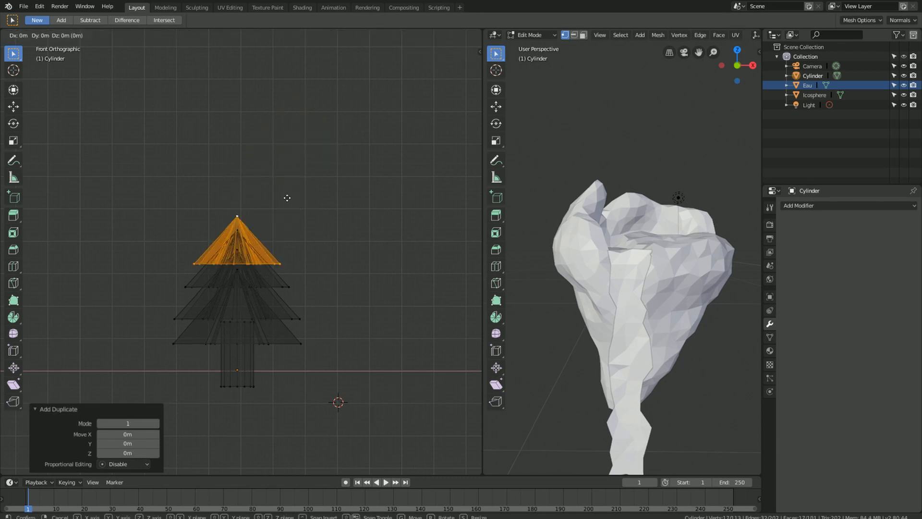
key("z")
left_click(297, 179)
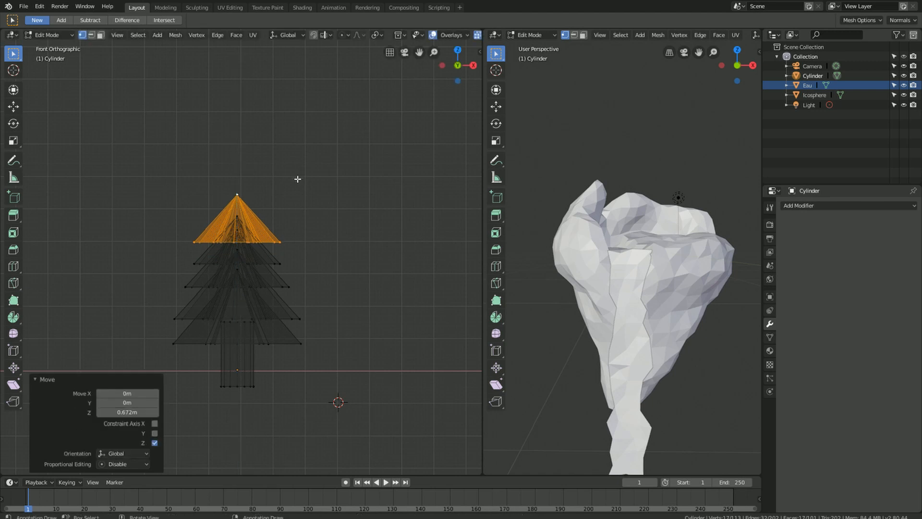
key("s")
left_click(314, 235)
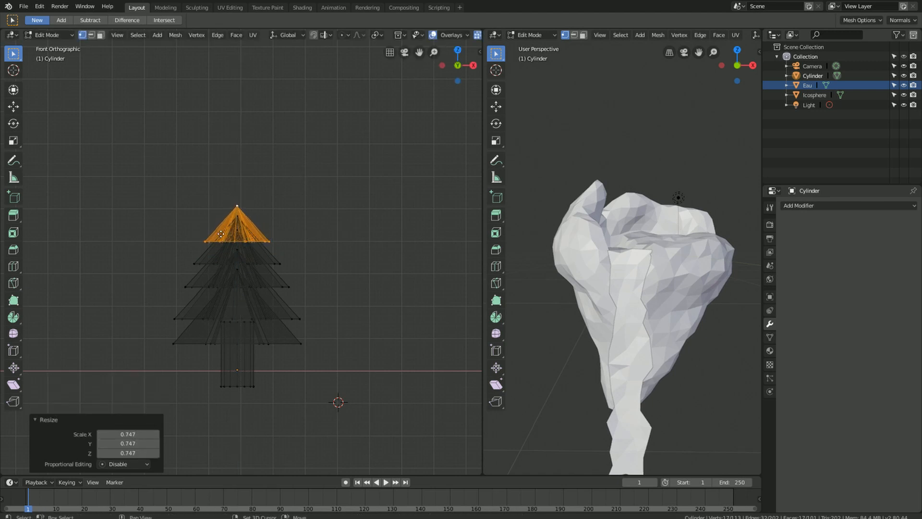
Step: Add a sixth cone layer as the treetop by duplicating the top one 0.567 m higher in Z, scaled uniformly to 0.725
key("shift+d")
right_click(321, 308)
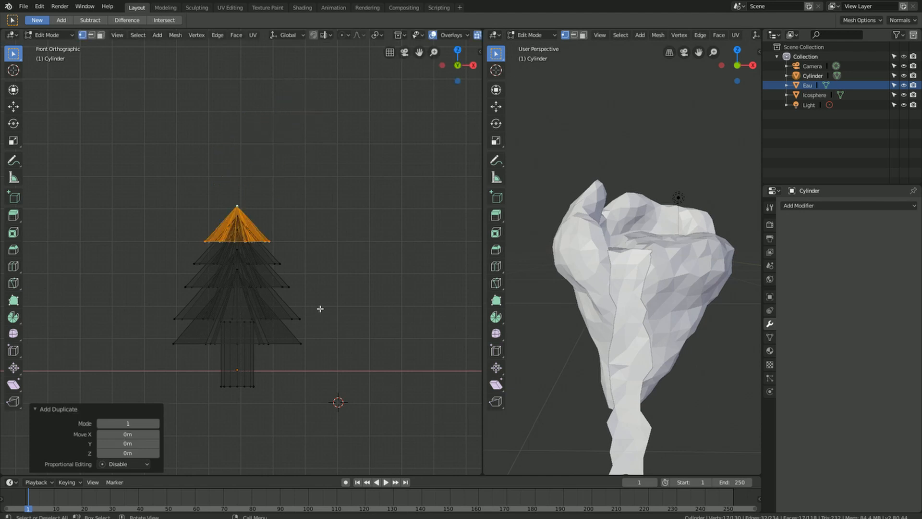
key("g")
key("z")
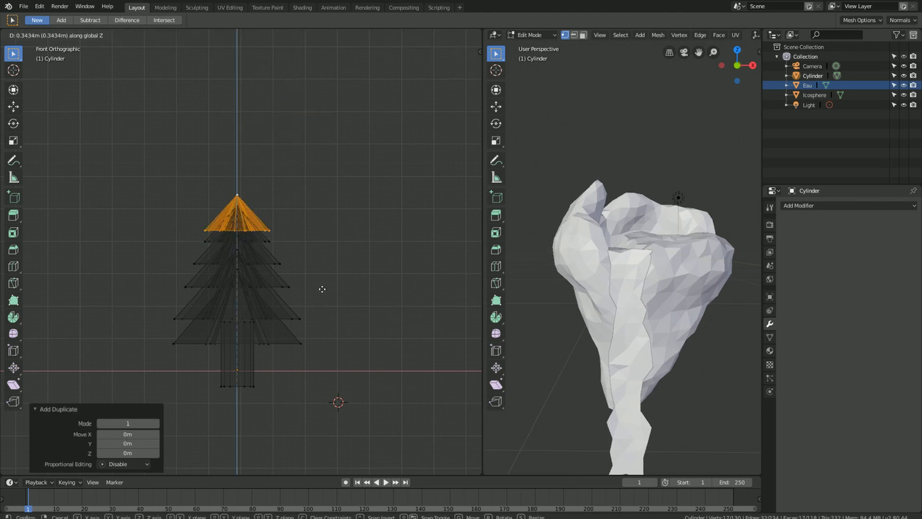
left_click(323, 290)
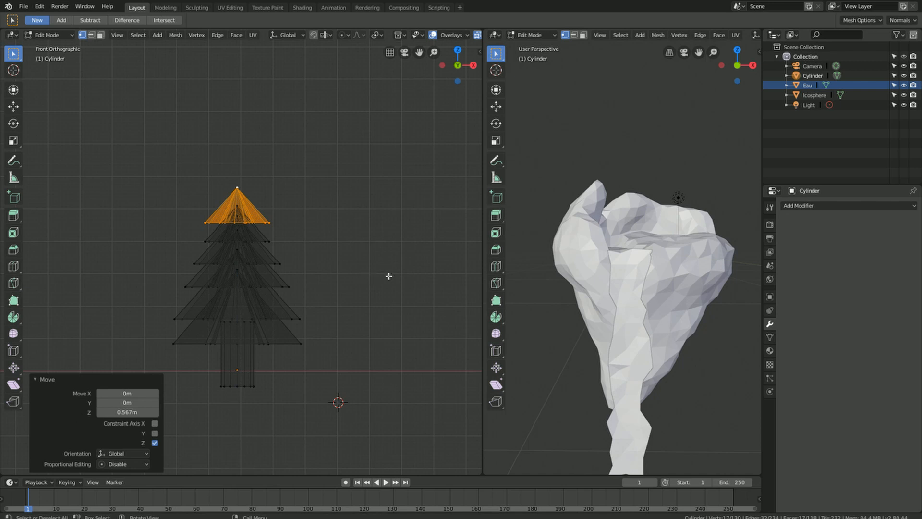
key("s")
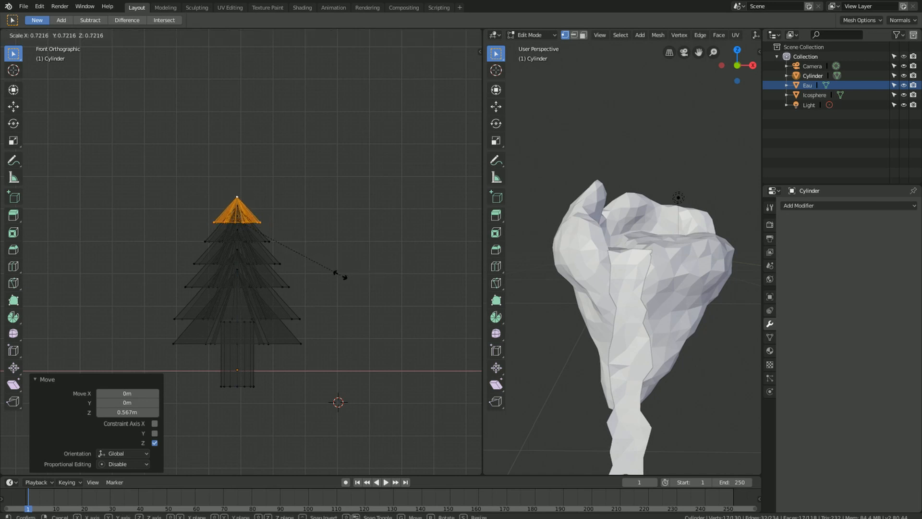
left_click(340, 275)
Step: Switch to Object Mode with solid viewport shading and examine the fir tree from several angles
middle_click_drag(339, 276, 245, 262)
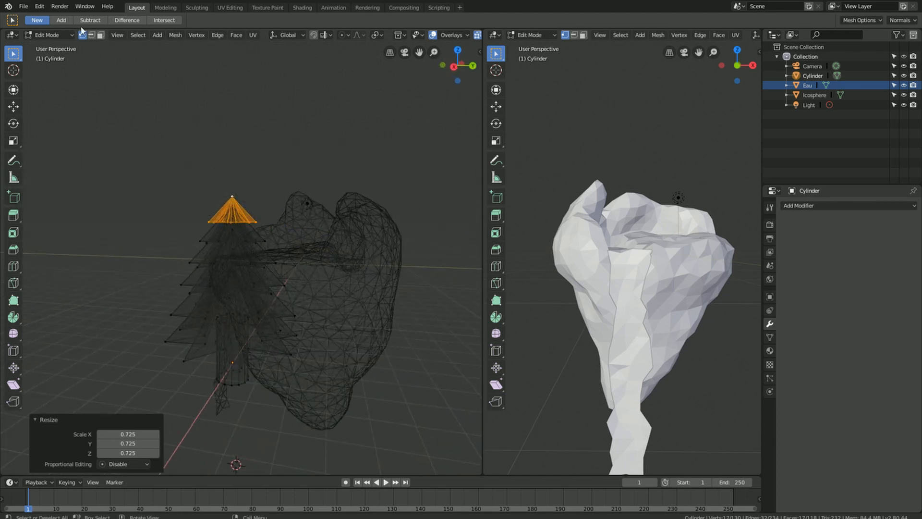
left_click(66, 32)
left_click(67, 48)
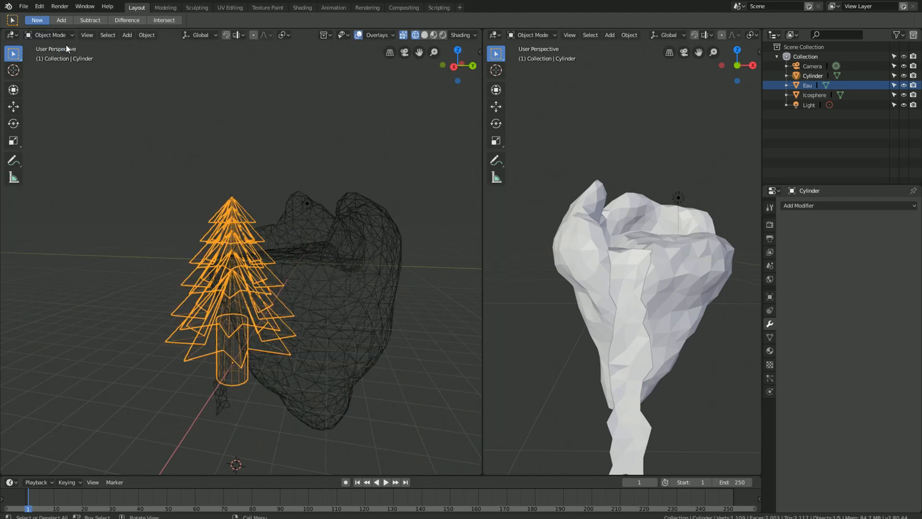
middle_click_drag(201, 230, 239, 247)
key("z")
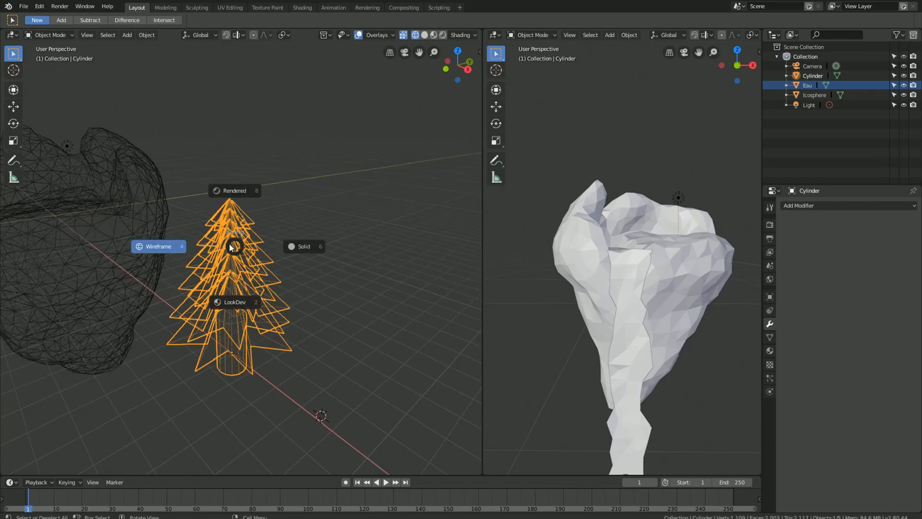
left_click(301, 248)
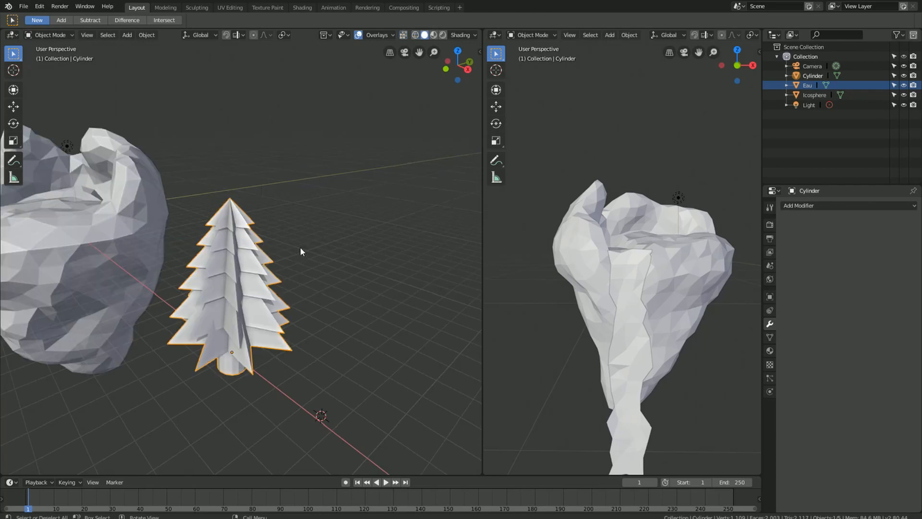
mouse_move(299, 247)
middle_mouse_down()
mouse_move(229, 265)
mouse_move(287, 240)
mouse_move(338, 244)
mouse_move(130, 239)
mouse_move(68, 254)
mouse_move(208, 276)
mouse_move(330, 261)
mouse_move(289, 213)
mouse_move(204, 212)
mouse_move(235, 260)
mouse_move(355, 279)
mouse_move(301, 310)
mouse_move(361, 279)
mouse_move(319, 305)
mouse_move(220, 269)
mouse_move(257, 280)
mouse_move(292, 268)
middle_mouse_up()
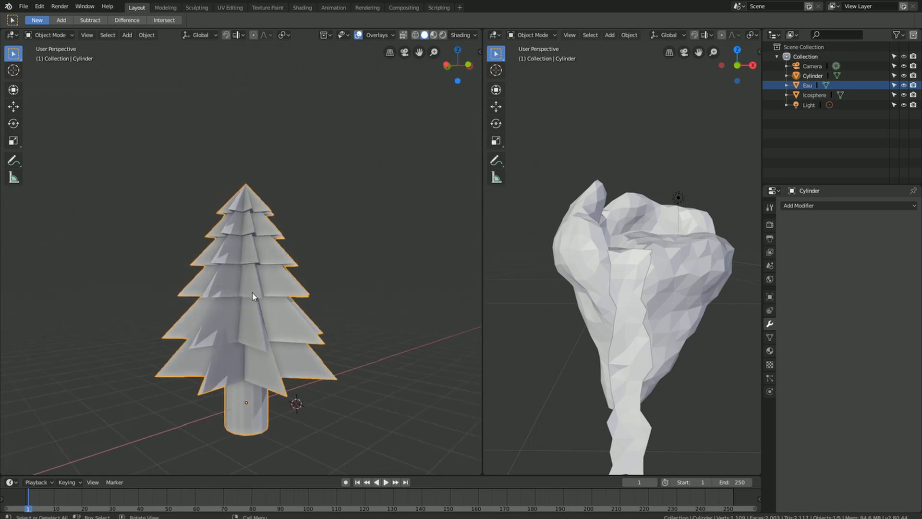
Step: Examine the fir tree's mesh in wireframe Edit Mode, and compare the tree with the island in solid Object Mode
key("Tab")
key("z")
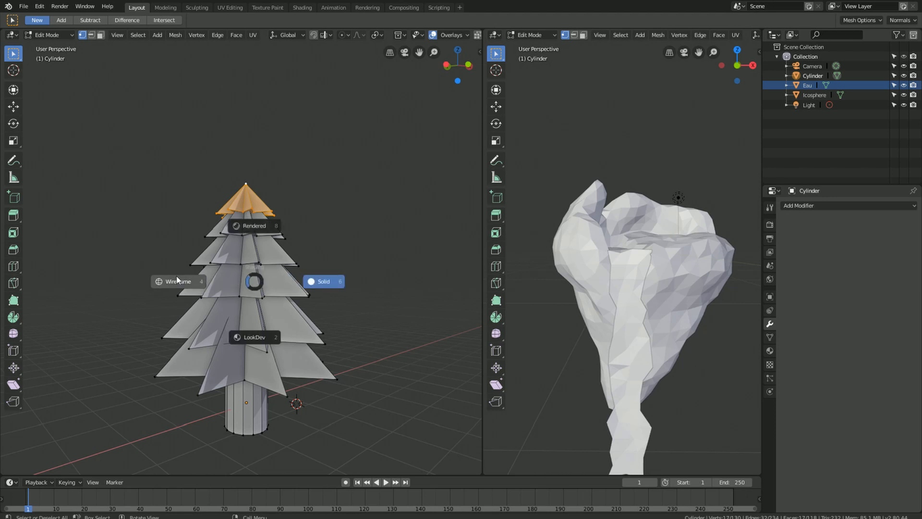
left_click(185, 283)
mouse_move(232, 290)
middle_mouse_down()
mouse_move(264, 293)
mouse_move(271, 264)
mouse_move(252, 226)
mouse_move(229, 259)
mouse_move(128, 259)
mouse_move(138, 258)
middle_mouse_up()
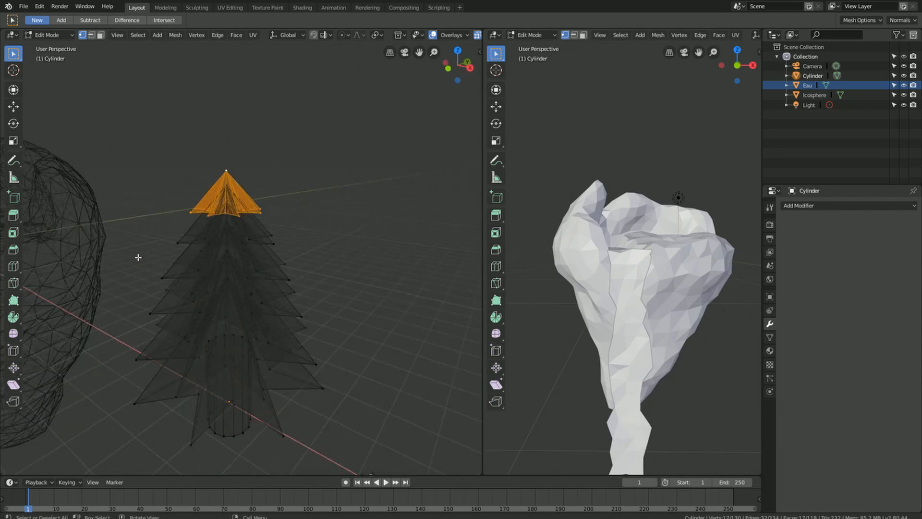
scroll(217, 253, "down", 4)
key("Tab")
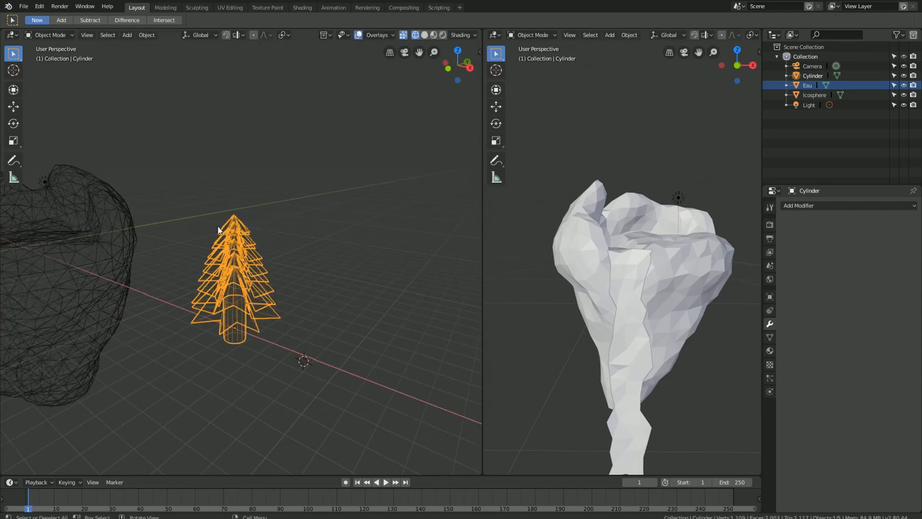
key("z")
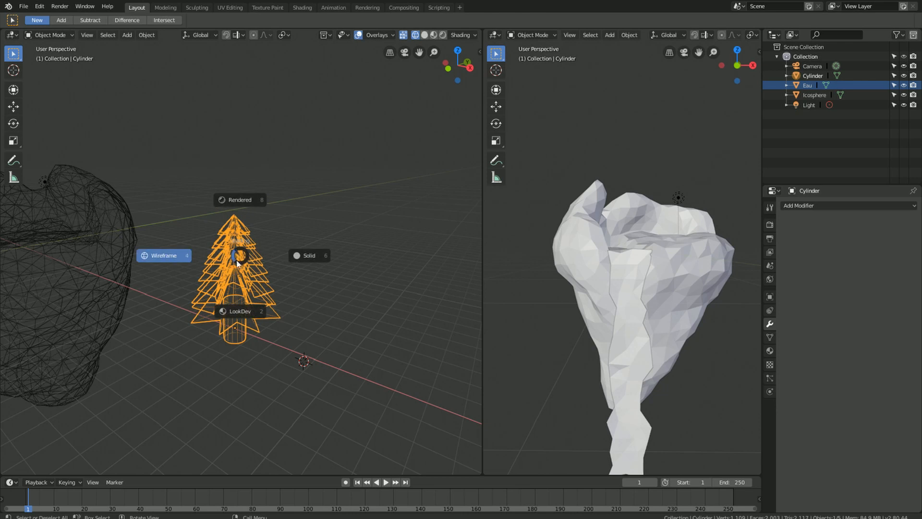
left_click(281, 261)
mouse_move(281, 260)
middle_mouse_down()
mouse_move(264, 238)
mouse_move(282, 284)
middle_mouse_up()
scroll(274, 279, "down", 4)
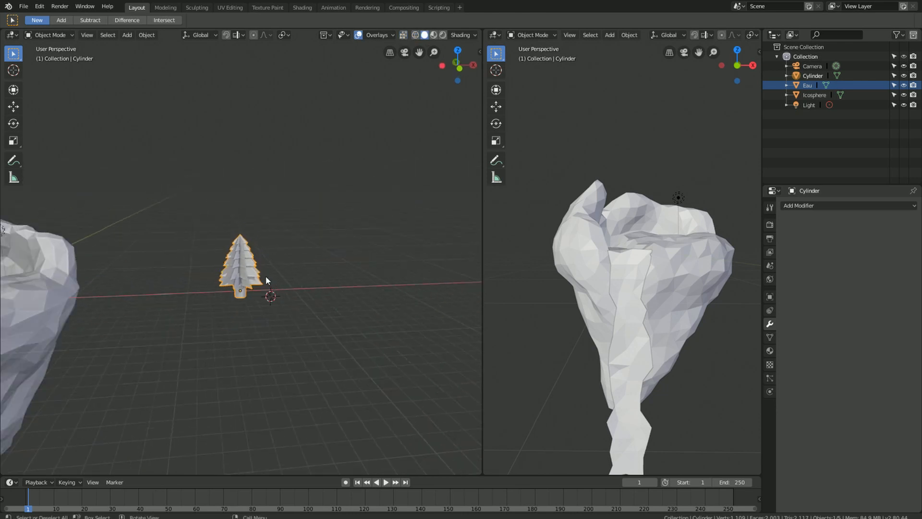
scroll(254, 288, "up", 4)
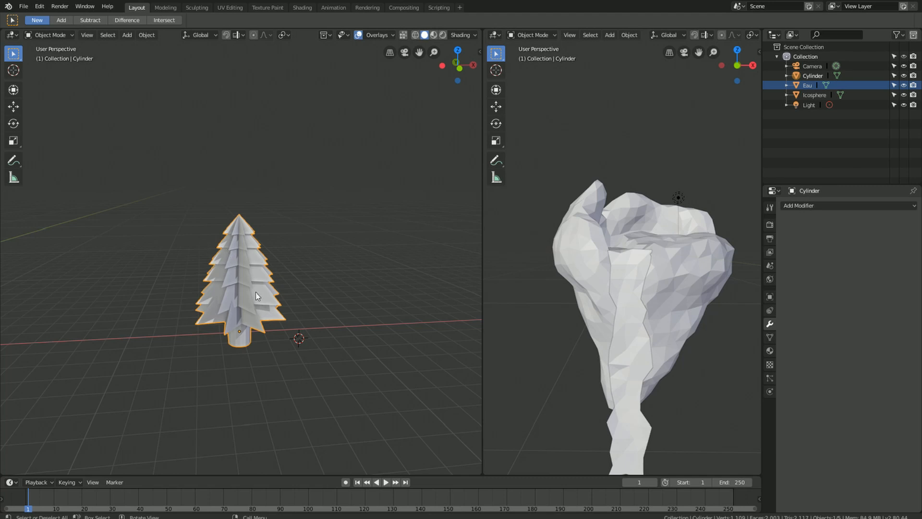
scroll(142, 242, "down", 6)
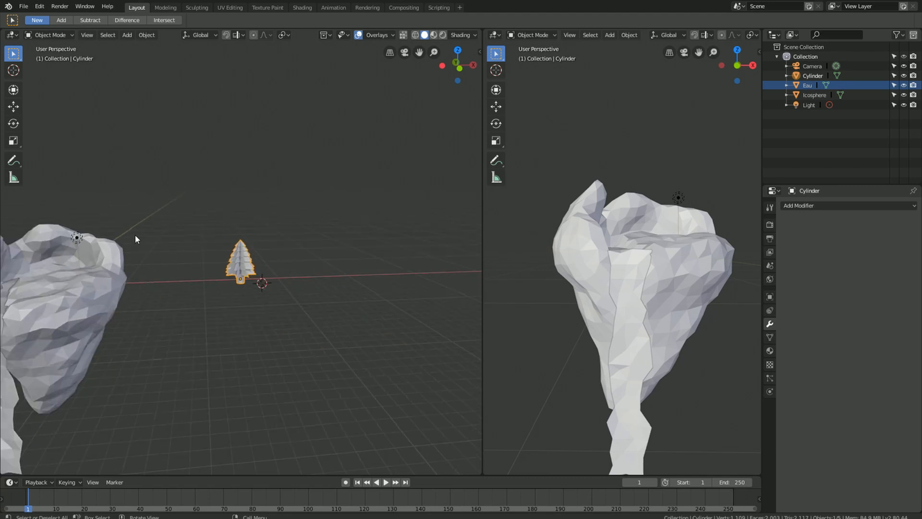
scroll(221, 290, "up", 8)
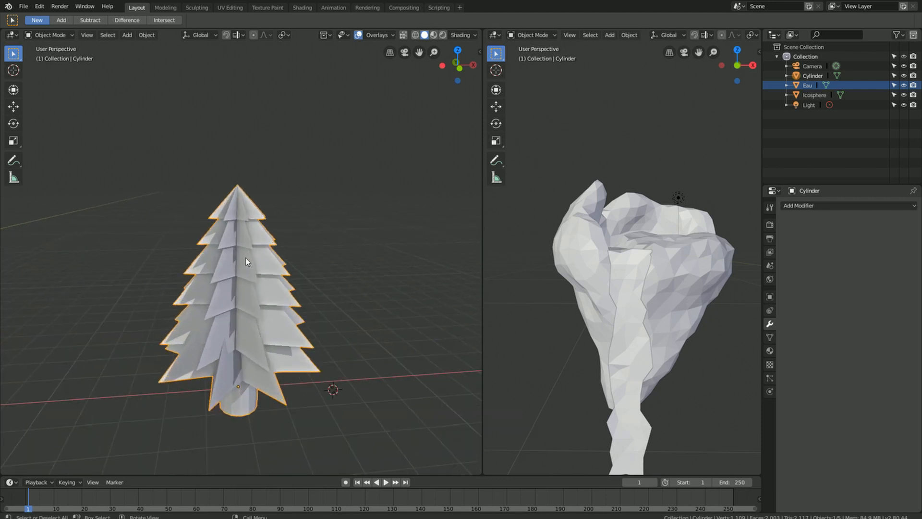
scroll(246, 258, "up", 2)
scroll(207, 271, "down", 4)
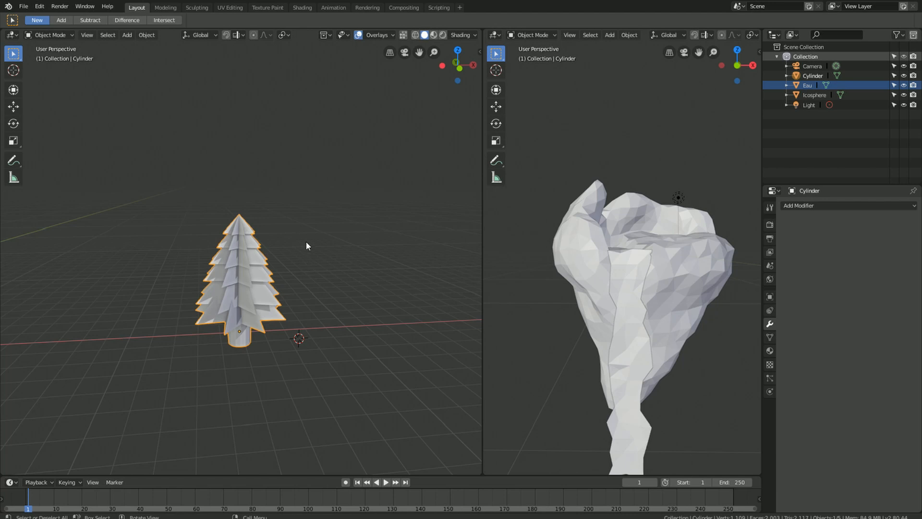
Step: Make a linked duplicate of the fir tree and move it 4.44 m along the X axis
key("shift+d")
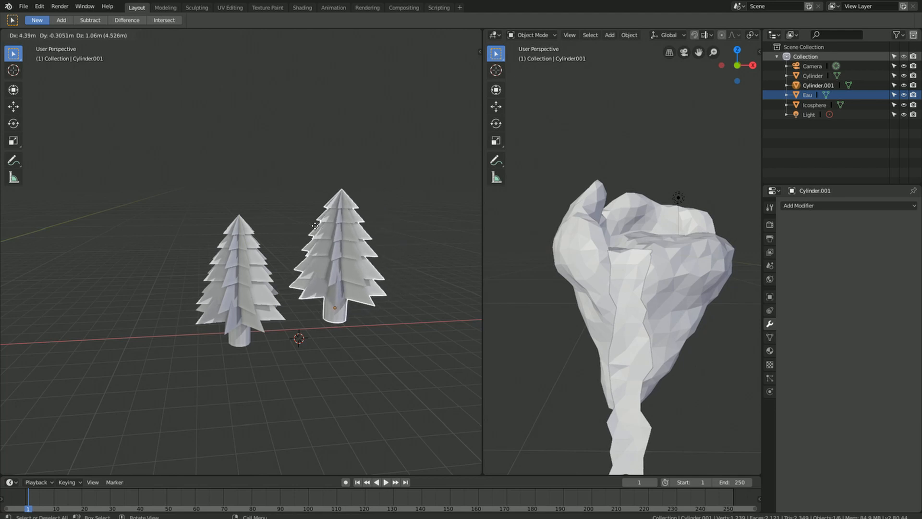
key("Escape")
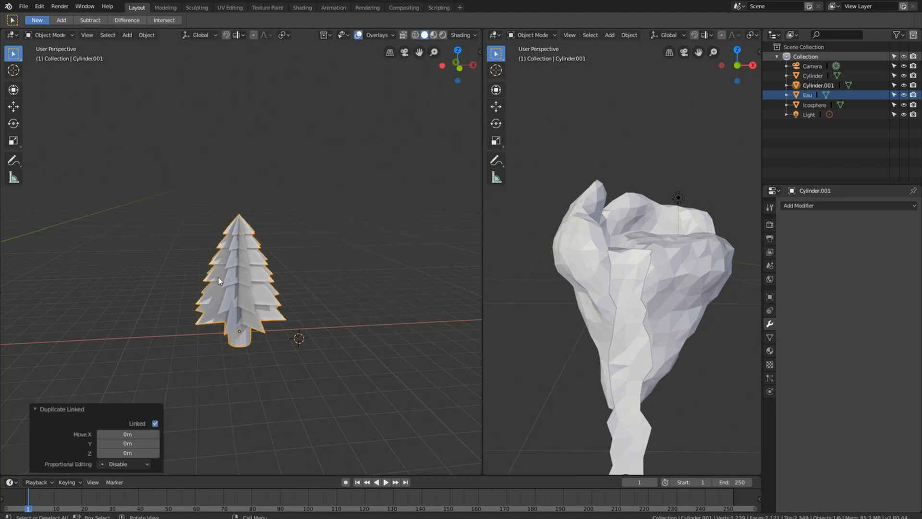
key("g")
key("x")
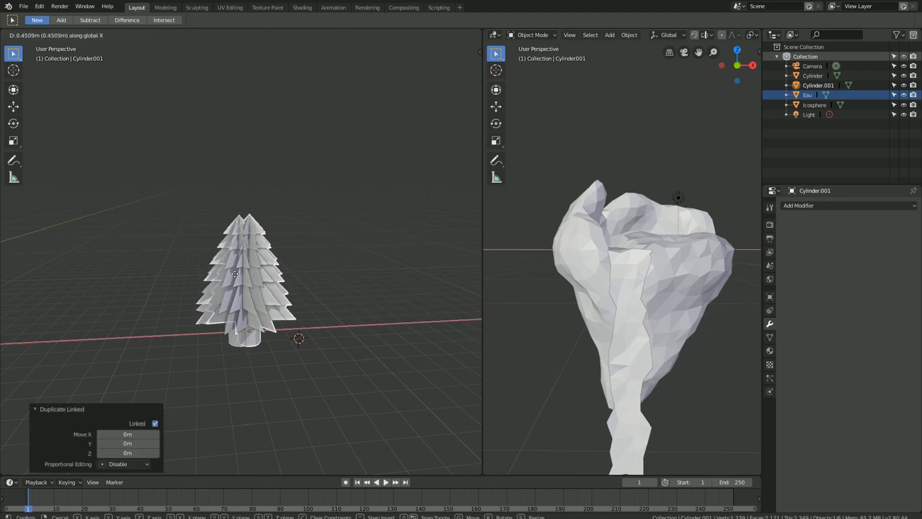
left_click(336, 321)
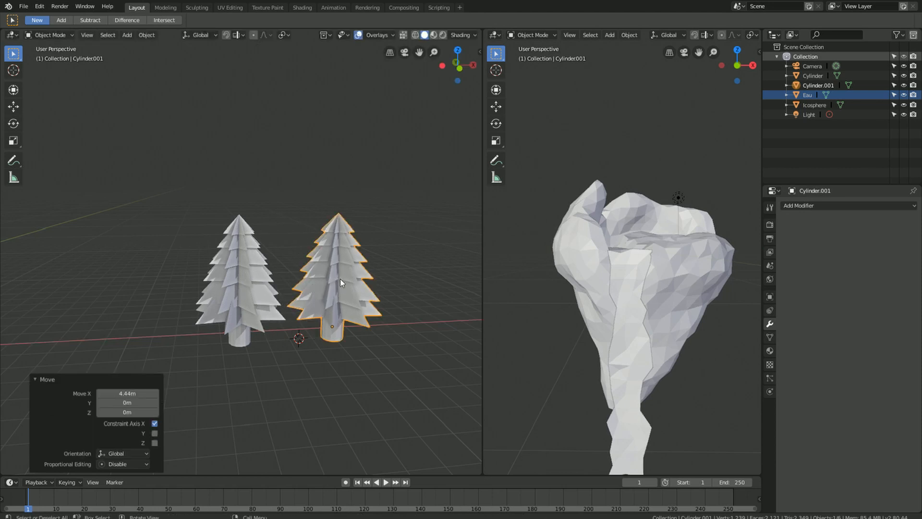
Step: Try moving an upper part of the duplicated tree's mesh in Edit Mode, and return to Object Mode
key("Tab")
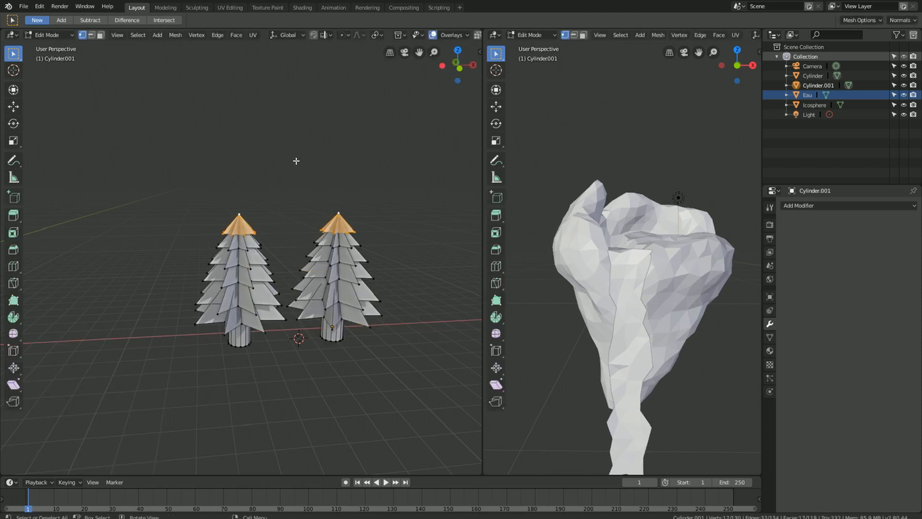
right_click(335, 232)
key("Escape")
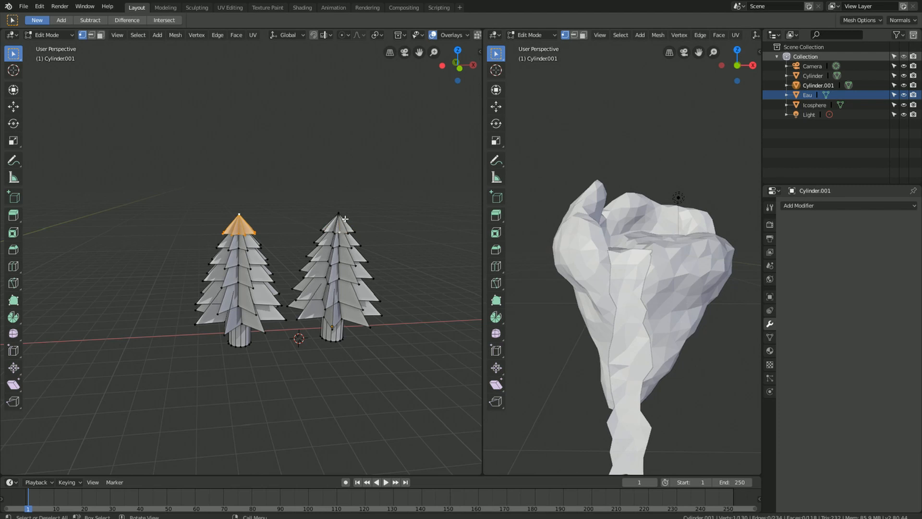
middle_click_drag(345, 218, 331, 279)
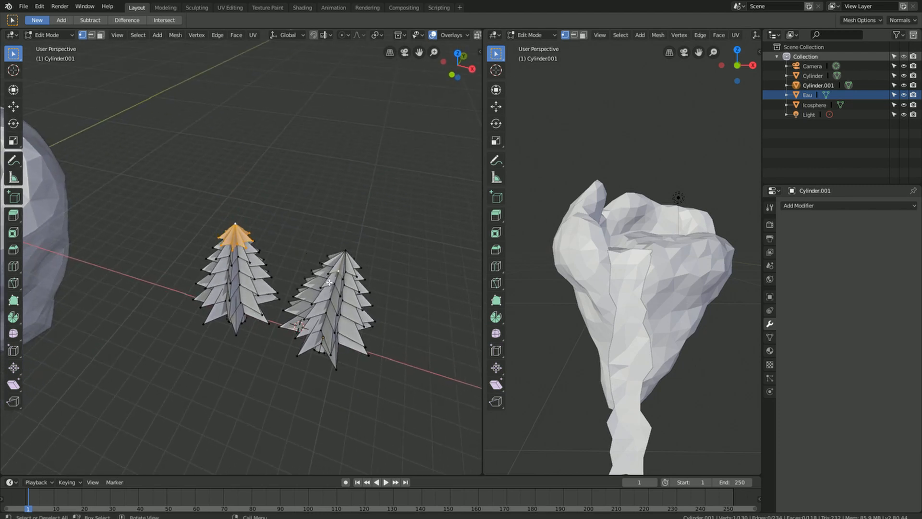
left_click(338, 287)
key("g")
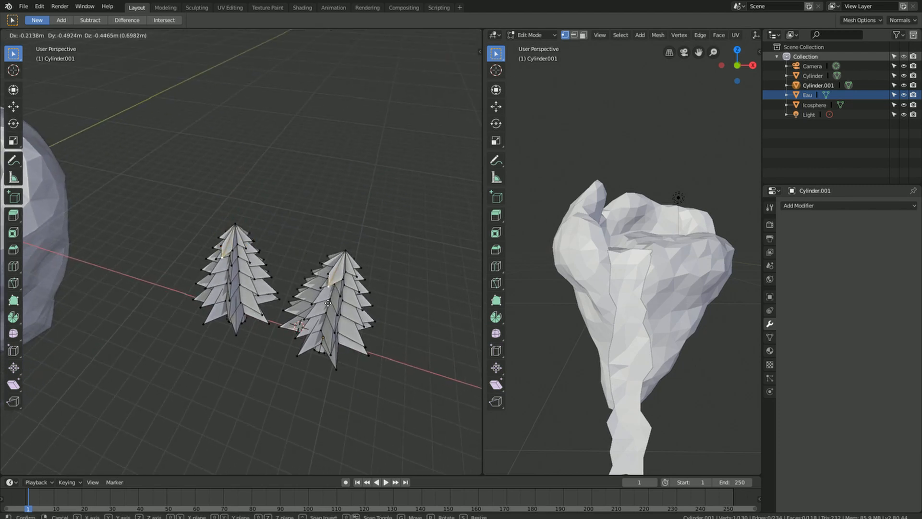
key("Escape")
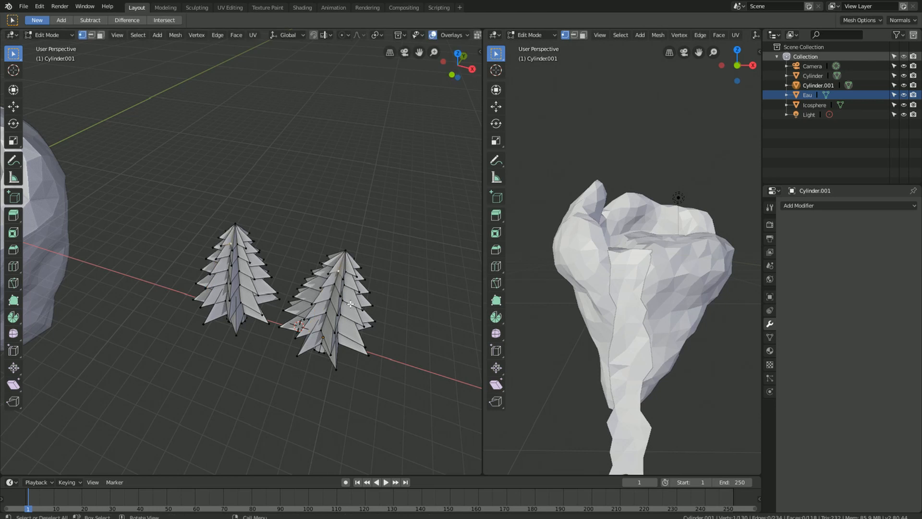
key("Tab")
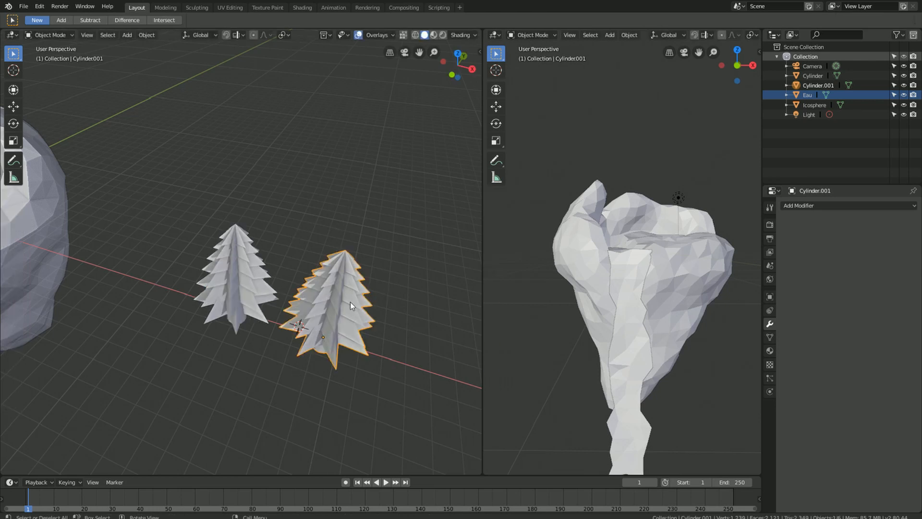
Step: In top view, move the duplicated tree over the island by -23.6 m in X and 1.47 m in Y
key("g")
key("Escape")
scroll(306, 310, "down", 2)
key("KP_7")
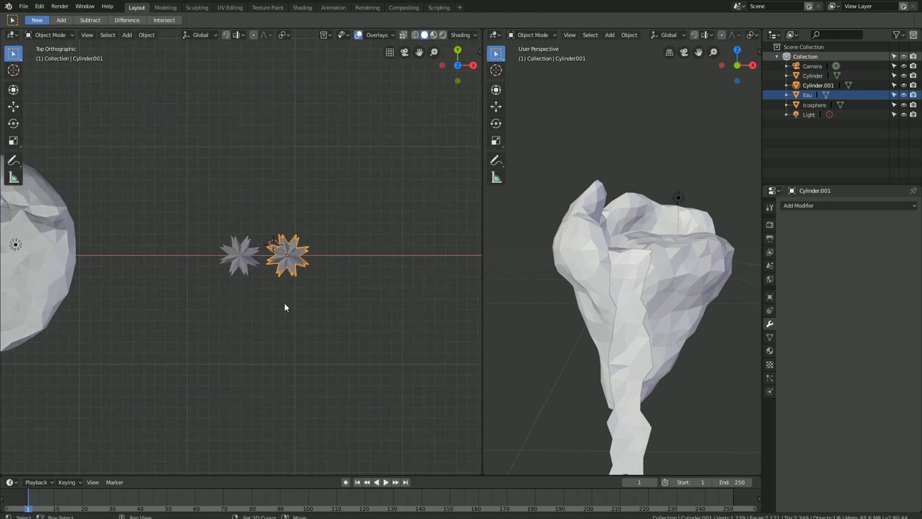
key("g")
left_click(62, 243)
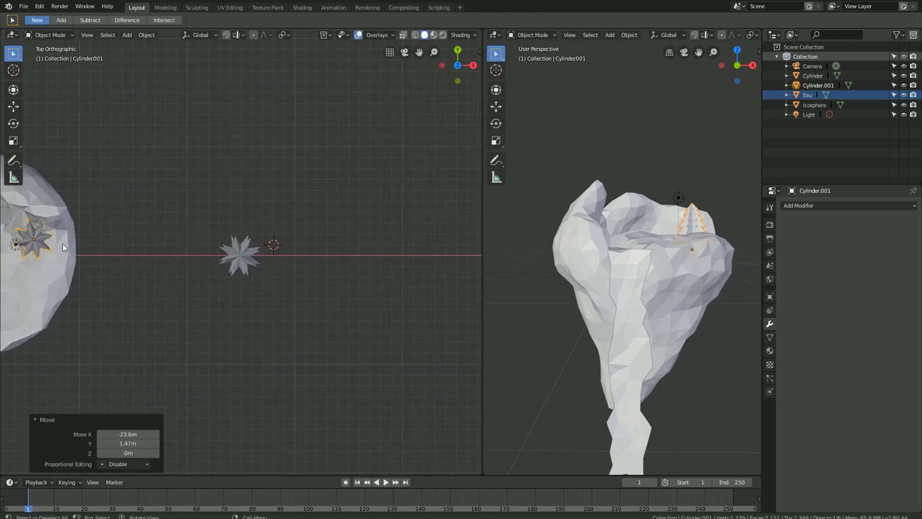
Step: Scale the tree on the island uniformly to 0.435 and move it -3.36 m in X, -1.28 m in Y and 2.48 m in Z
middle_click_drag(62, 243, 112, 235)
middle_click_drag(91, 403, 335, 320)
middle_click_drag(157, 300, 223, 269, "shift")
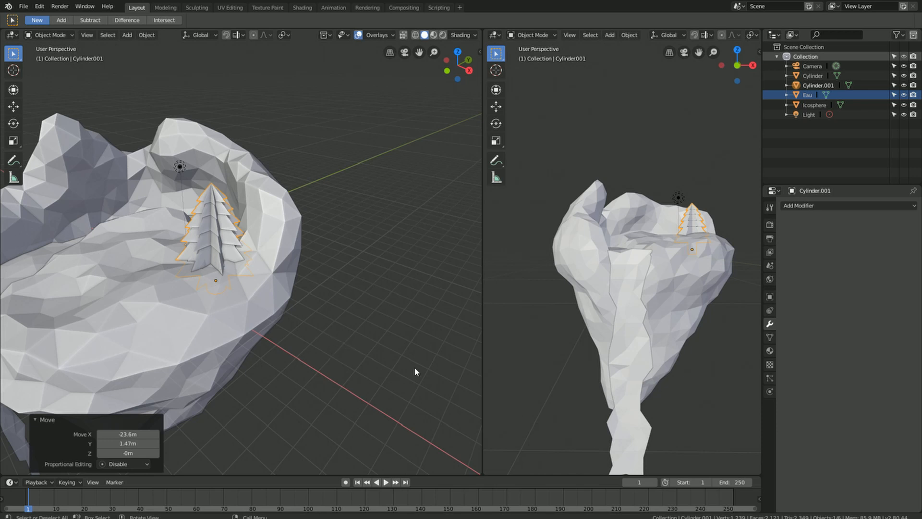
key("s")
left_click(278, 351)
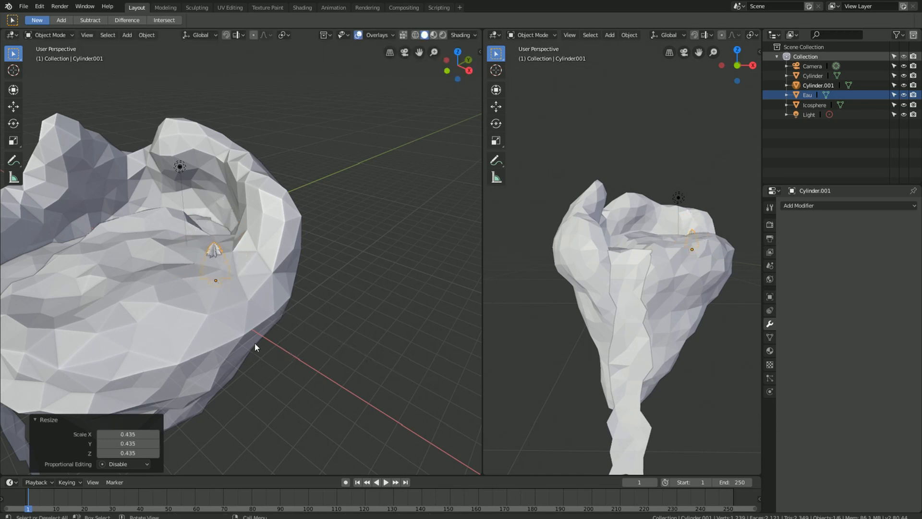
key("g")
left_click(175, 292)
Step: Settle the small tree onto the rock surface by moving it -0.409 m in X, 0.111 m in Y and -0.773 m in Z
scroll(153, 236, "up", 2)
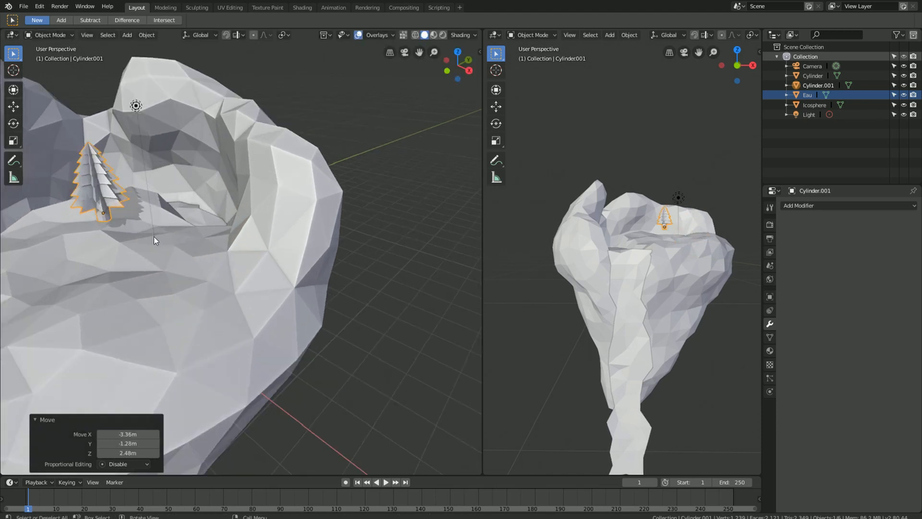
middle_click_drag(154, 236, 283, 294)
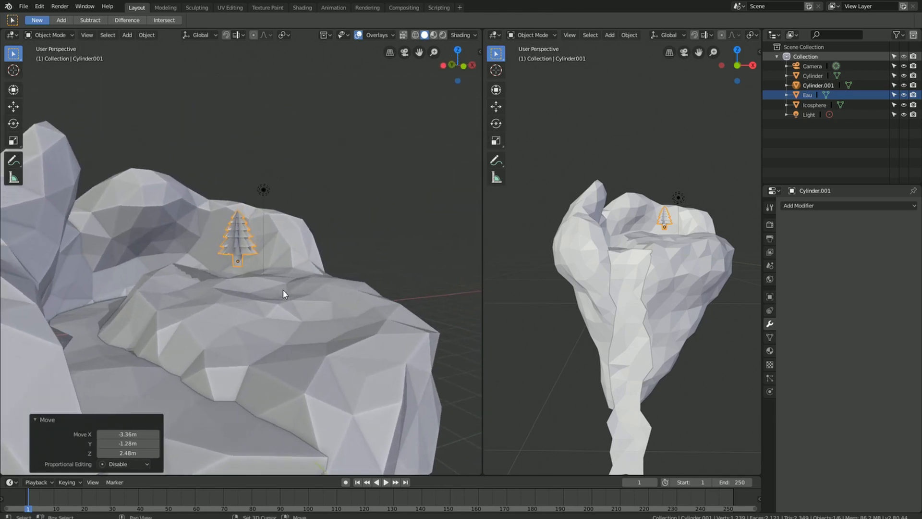
key("g")
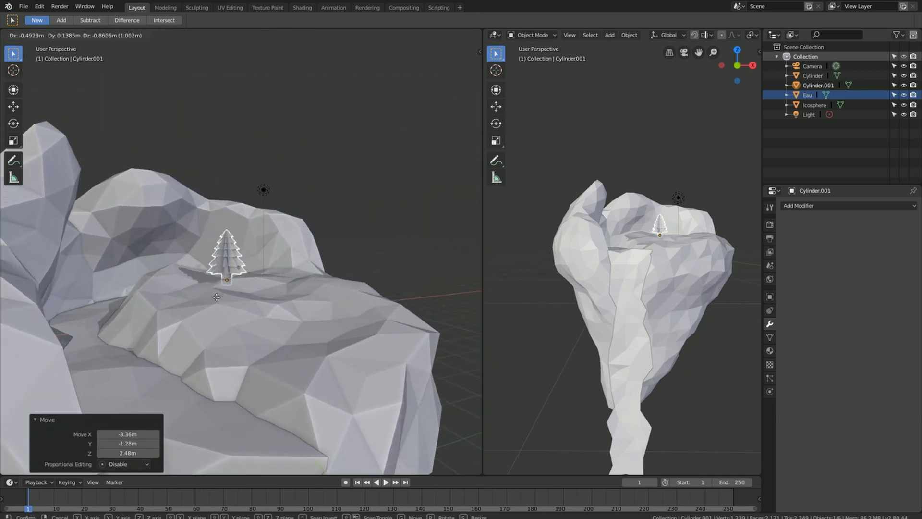
left_click(218, 295)
Step: Make a linked duplicate of the small tree offset 1.75 m, -0.717 m, -0.111 m in X, Y, Z, scaled uniformly to 1.744
scroll(250, 270, "up", 3)
middle_click_drag(254, 258, 227, 256, "shift")
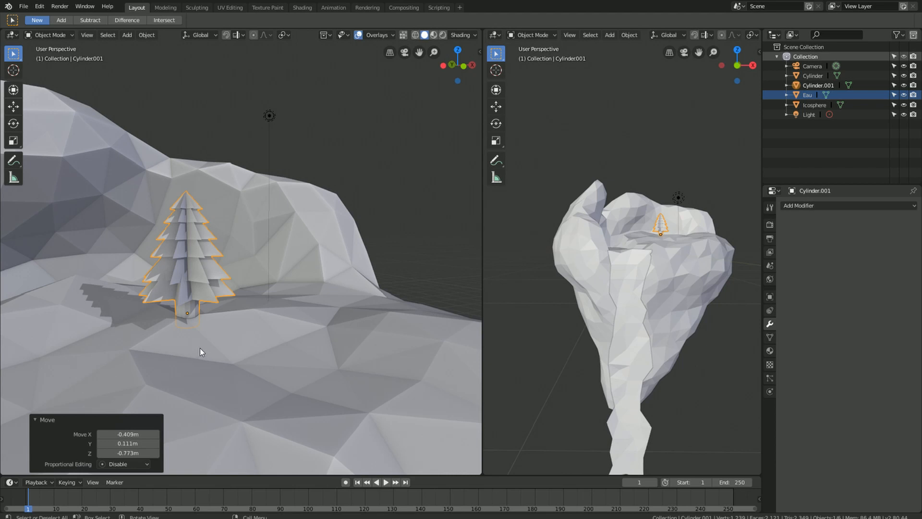
key("alt+d")
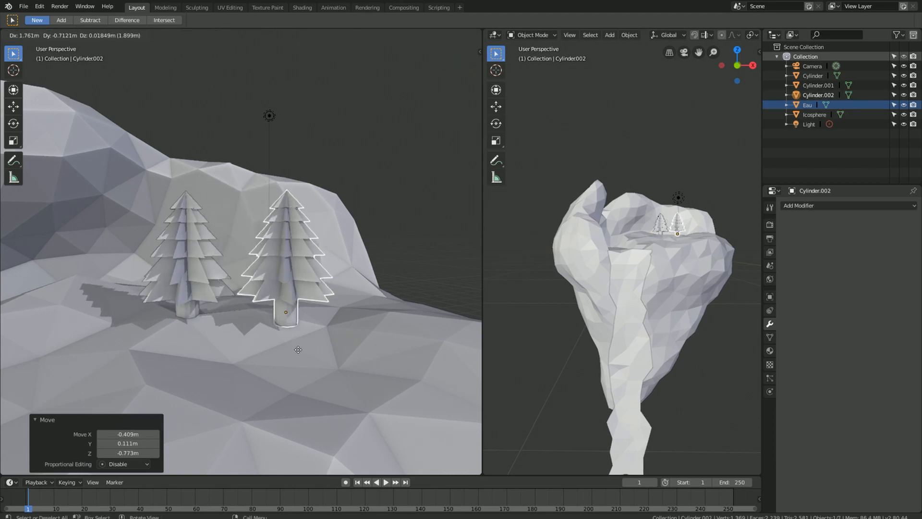
left_click(298, 358)
key("s")
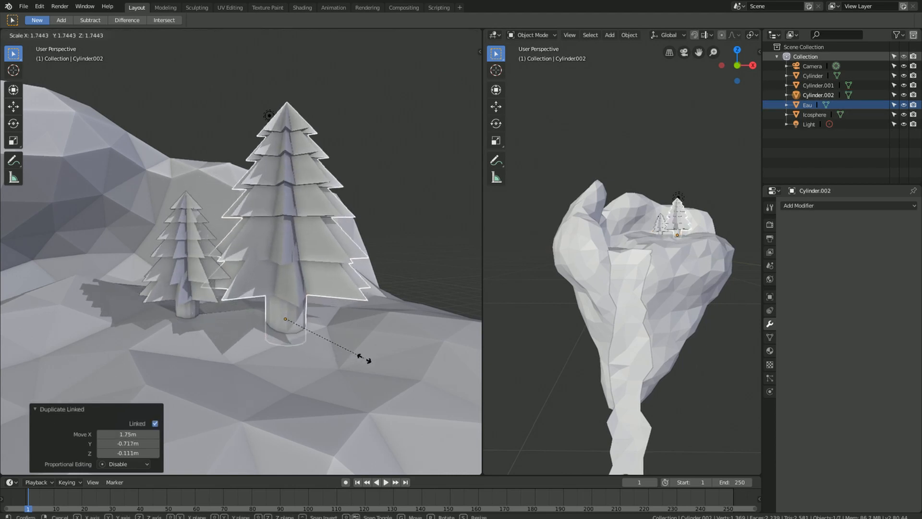
left_click(356, 360)
Step: Rotate the larger tree 23° in top view
key("KP_7")
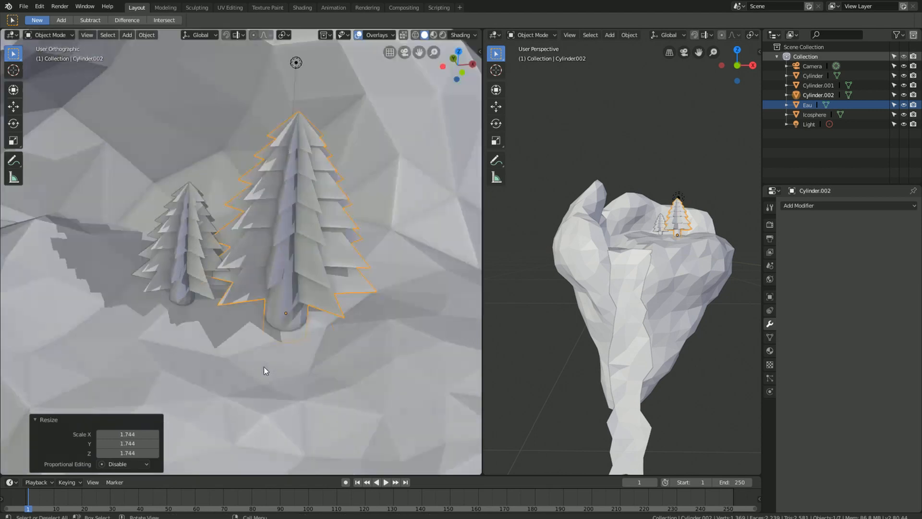
key("r")
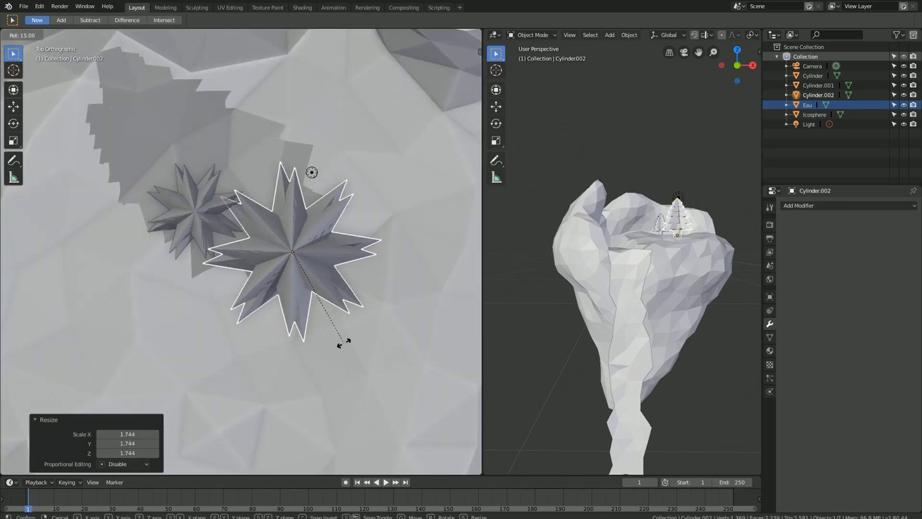
left_click(328, 351)
Step: Make a linked duplicate of the larger tree offset -3.87 m, 1.28 m, 0.307 m in X, Y, Z, scaled uniformly to 1.045
middle_click_drag(329, 348, 273, 326)
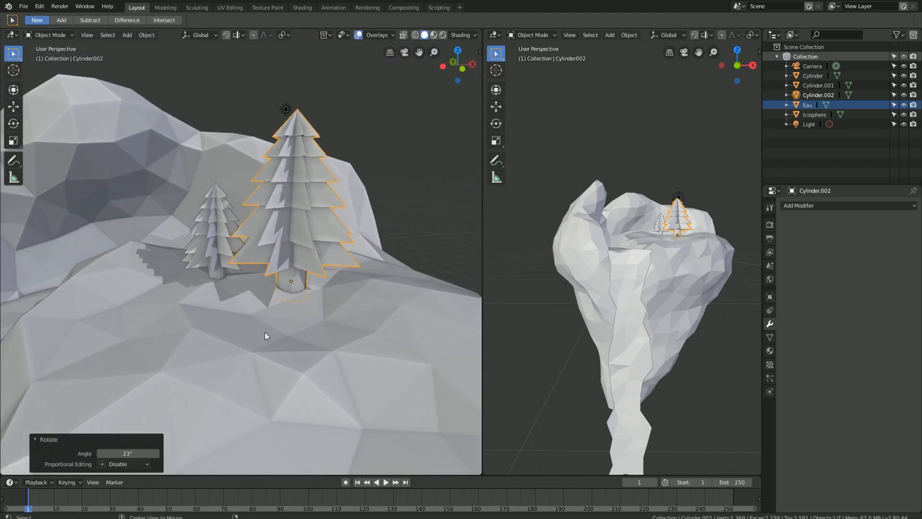
key("alt+d")
left_click(128, 332)
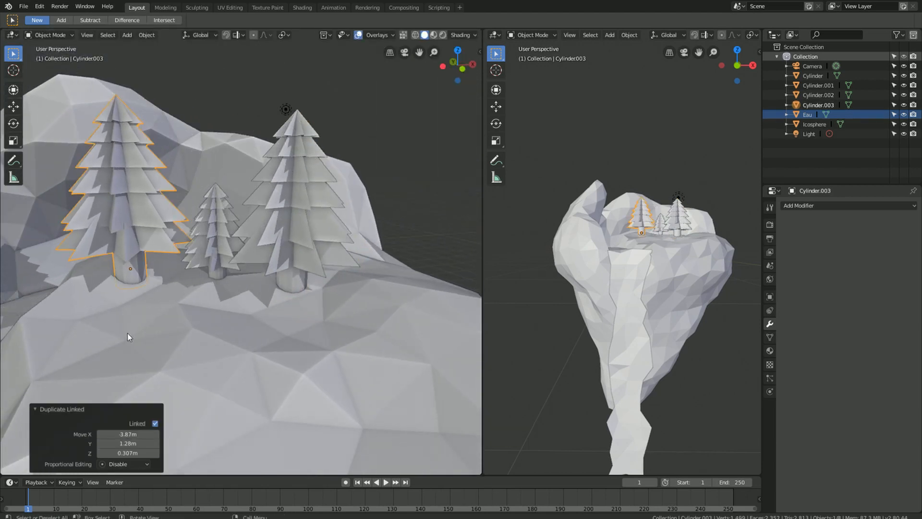
key("s")
left_click(314, 380)
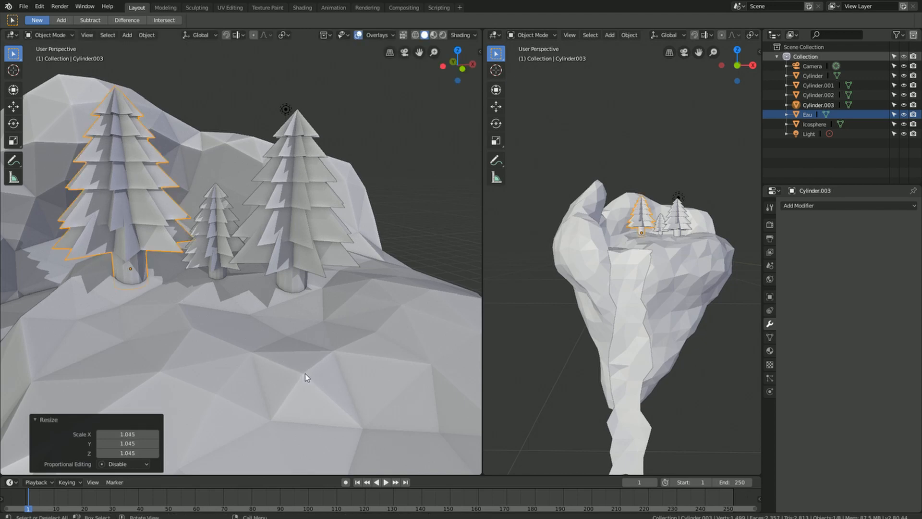
middle_click_drag(143, 302, 206, 300)
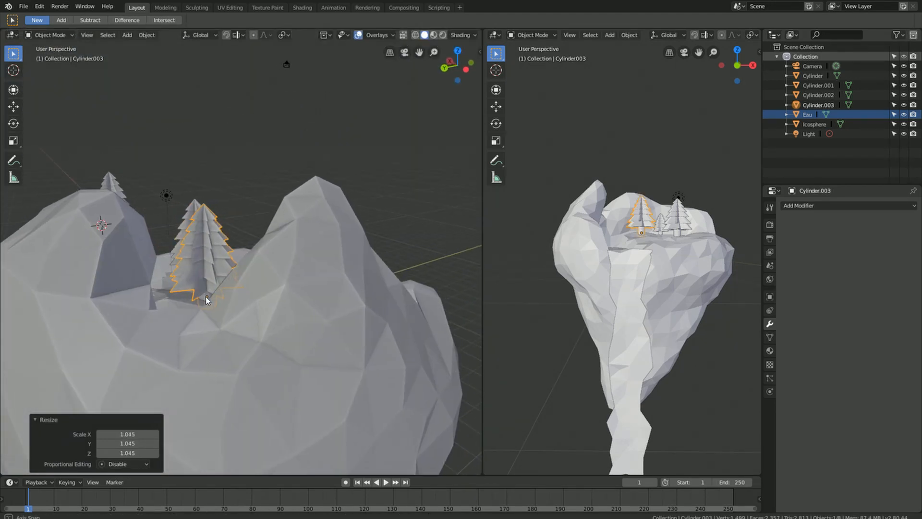
Step: Rotate the selected tree 0.446° and make a linked duplicate of it offset -2.03 m, -2.34 m, -0.308 m in X, Y, Z
key("r")
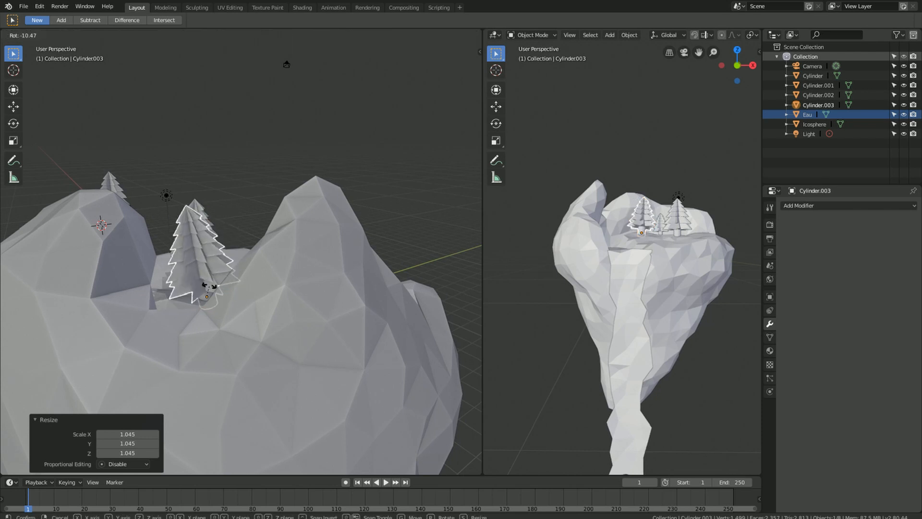
left_click(210, 287)
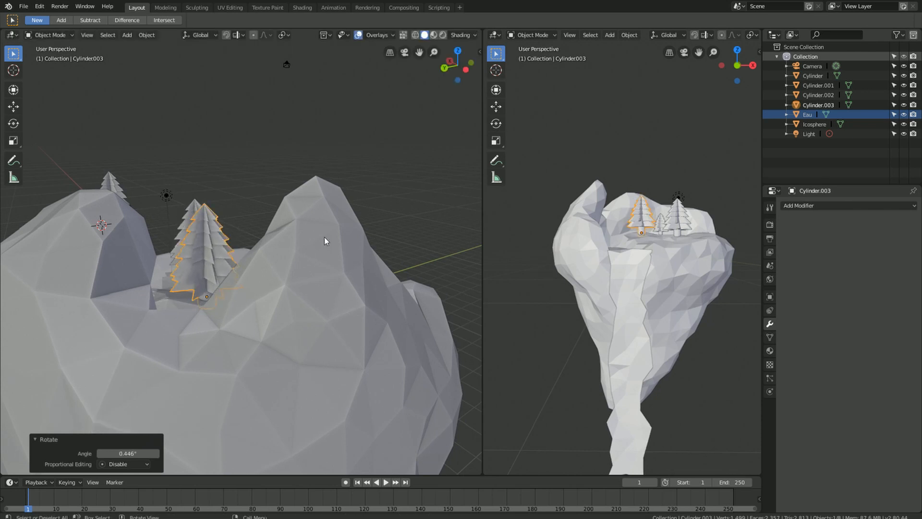
middle_click_drag(324, 238, 148, 217)
middle_click_drag(255, 276, 350, 290)
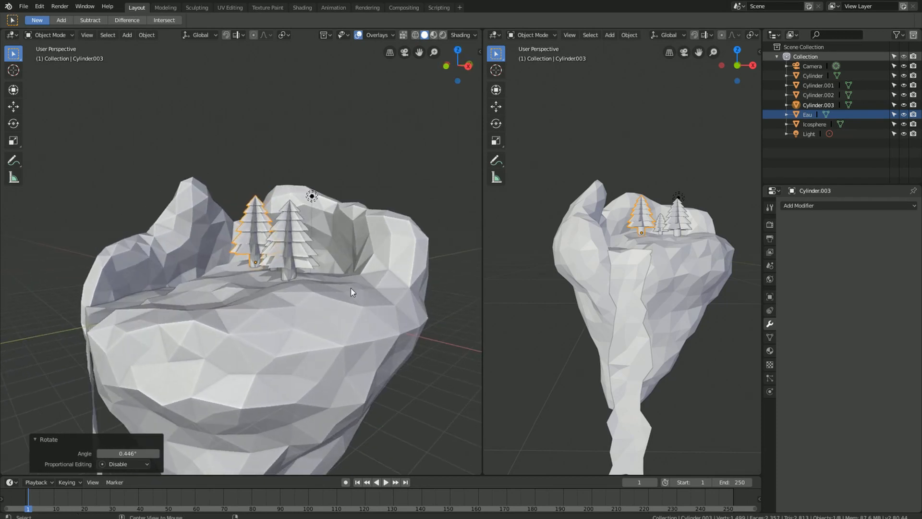
key("shift+d")
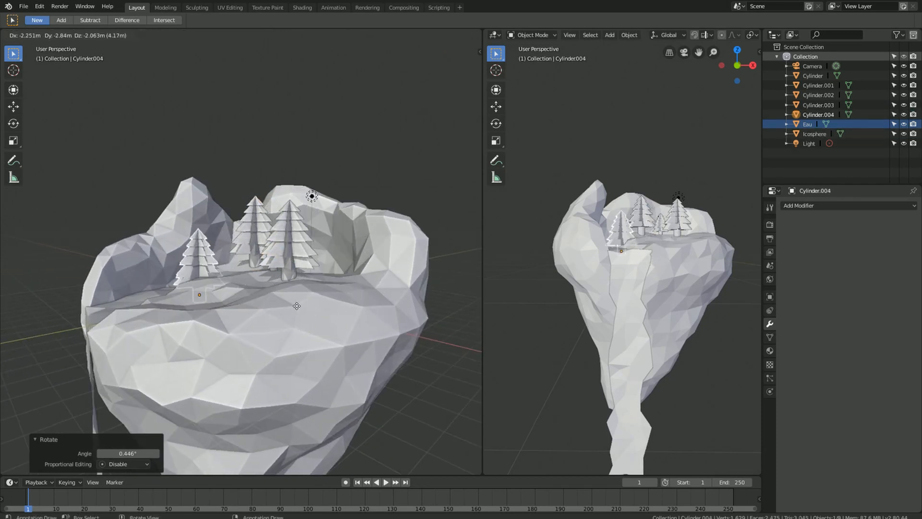
left_click(296, 302)
middle_click_drag(296, 303, 348, 287)
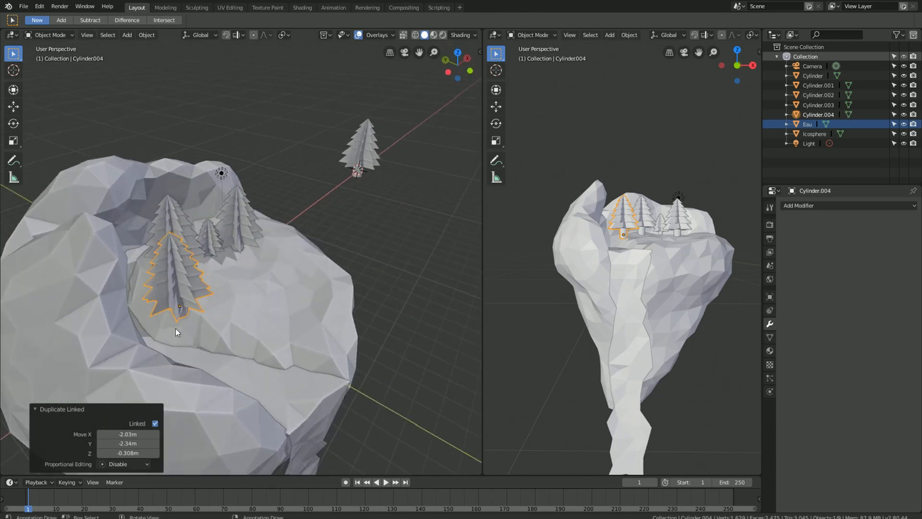
Step: Move the new tree onto the plateau's outer side by 4.69 m, -2.48 m, 3.2 m and 5.03 m, 2.26 m, -3.22 m in X, Y, Z
key("g")
left_click(276, 243)
middle_click_drag(276, 242, 243, 284)
key("g")
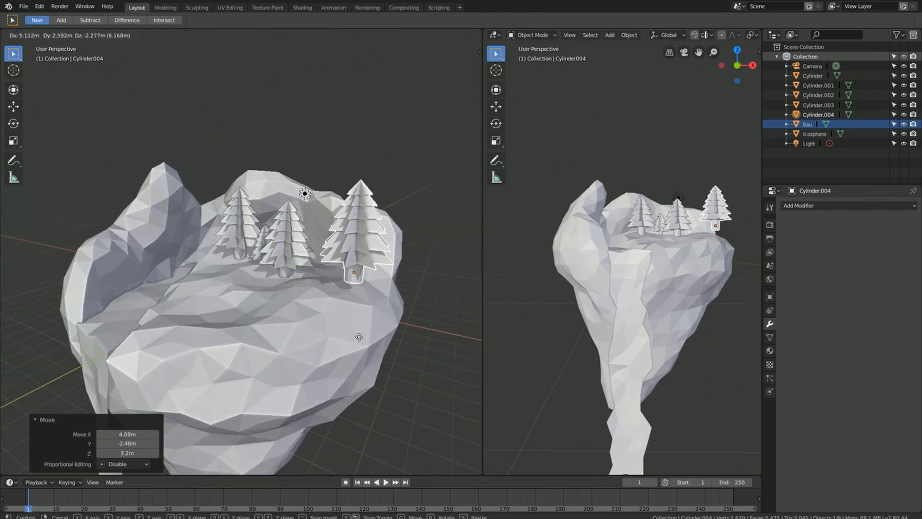
left_click(358, 315)
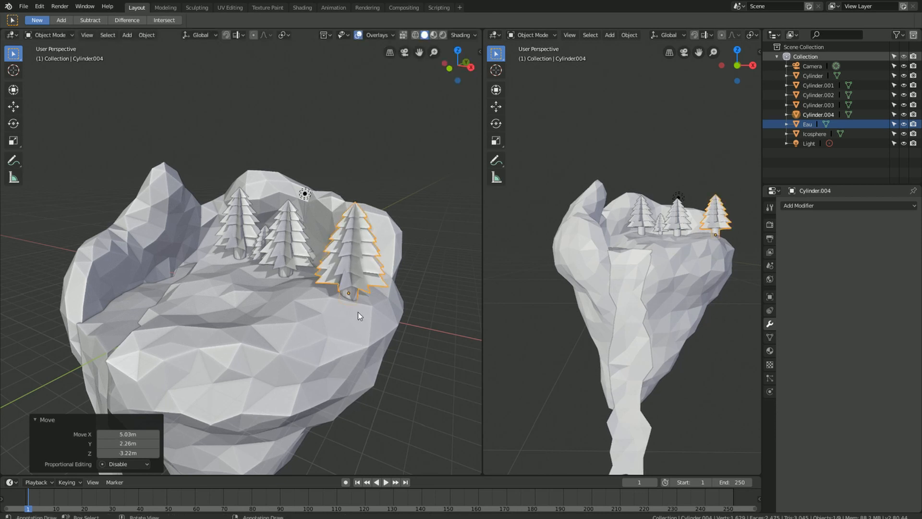
Step: Scale the outer tree uniformly to 0.731 and make a linked duplicate of it offset -5.5 m, -3.74 m, -0.81 m in X, Y, Z
key("s")
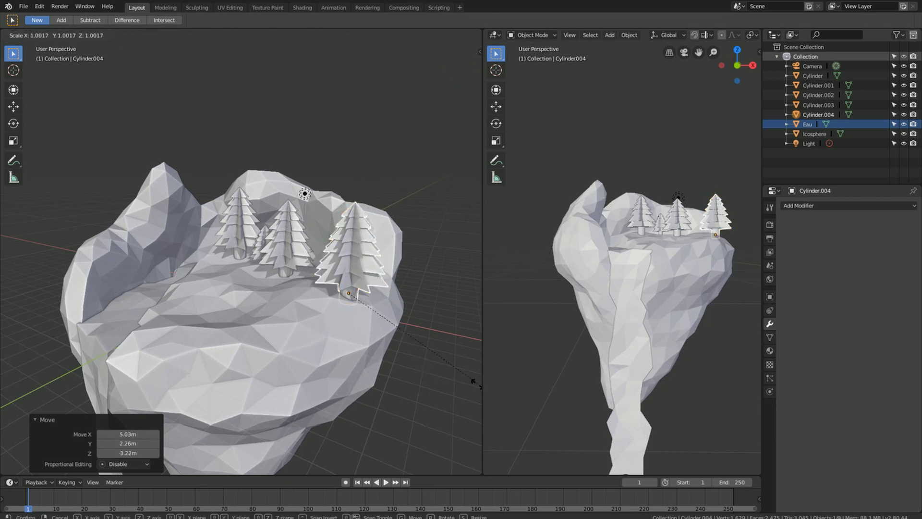
left_click(391, 346)
key("shift+d")
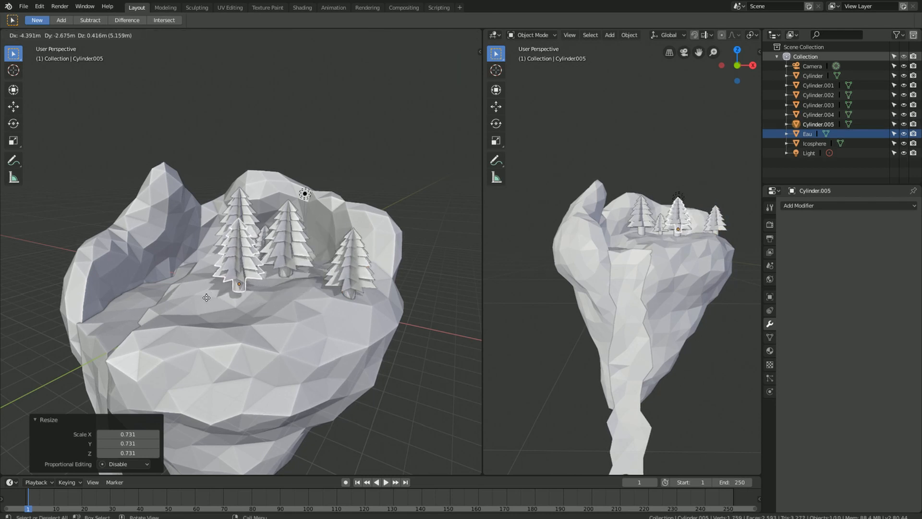
left_click(180, 322)
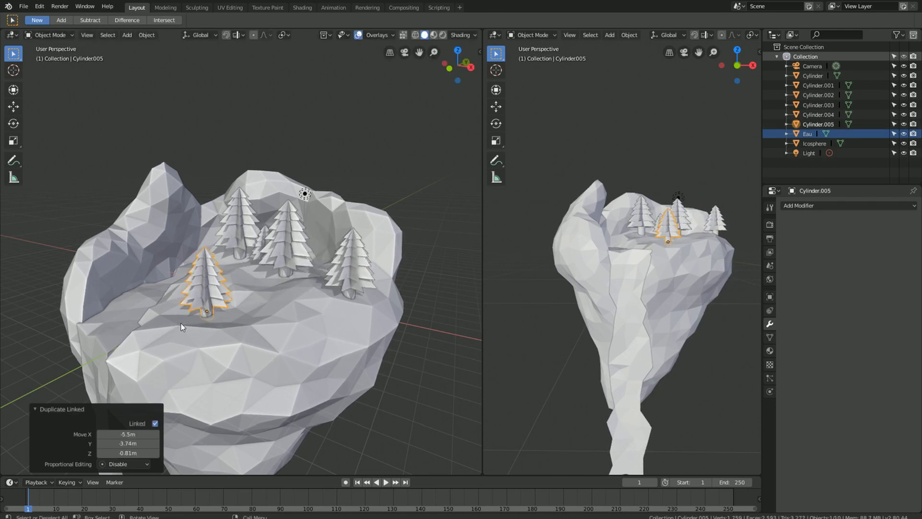
Step: Make a linked duplicate of the front tree near the stream, offset 0.611 m, 2.26 m, 0.686 m in X, Y, Z
middle_click_drag(181, 324, 270, 266)
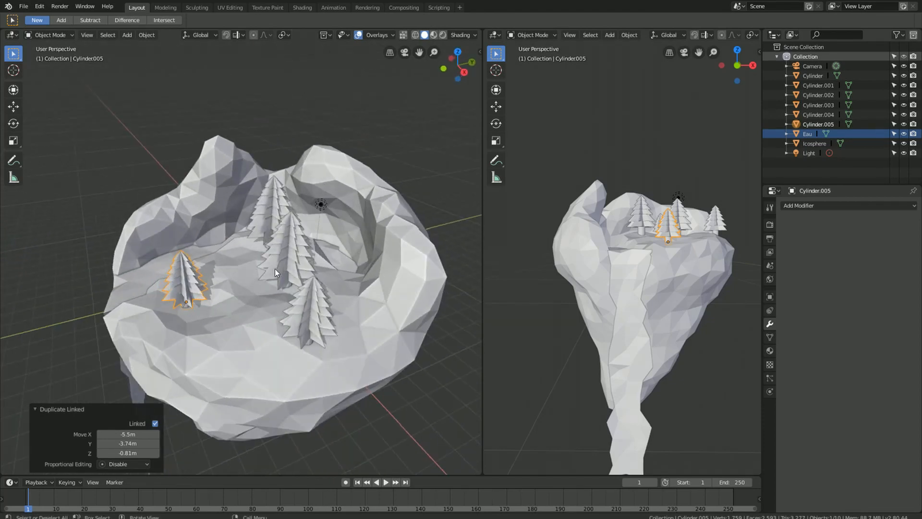
key("alt+d")
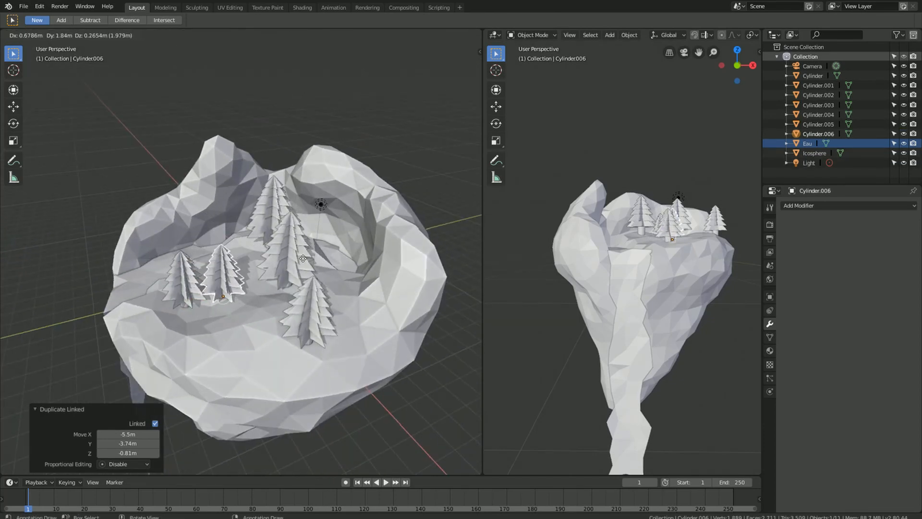
left_click(310, 248)
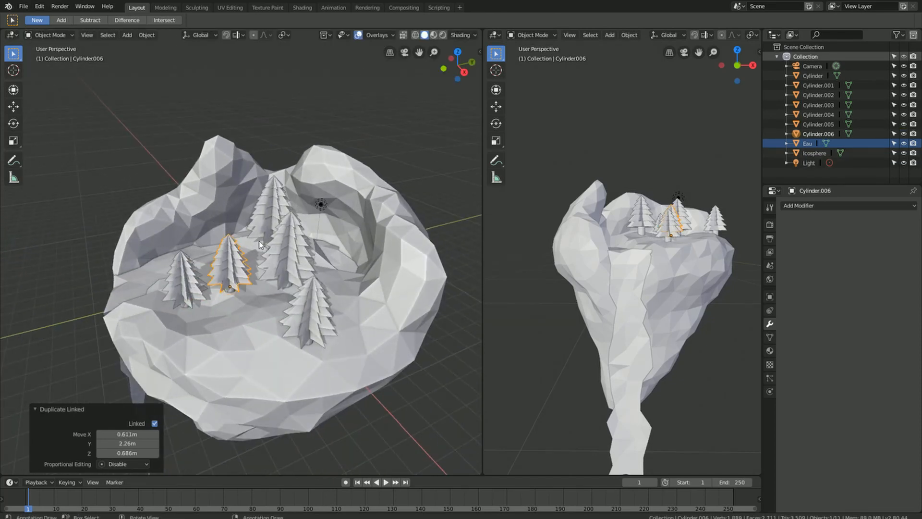
Step: In top view, rotate the newest tree and the outermost tree to varied angles, and the large central tree by 43.2°
middle_click_drag(259, 242, 296, 232)
key("KP_7")
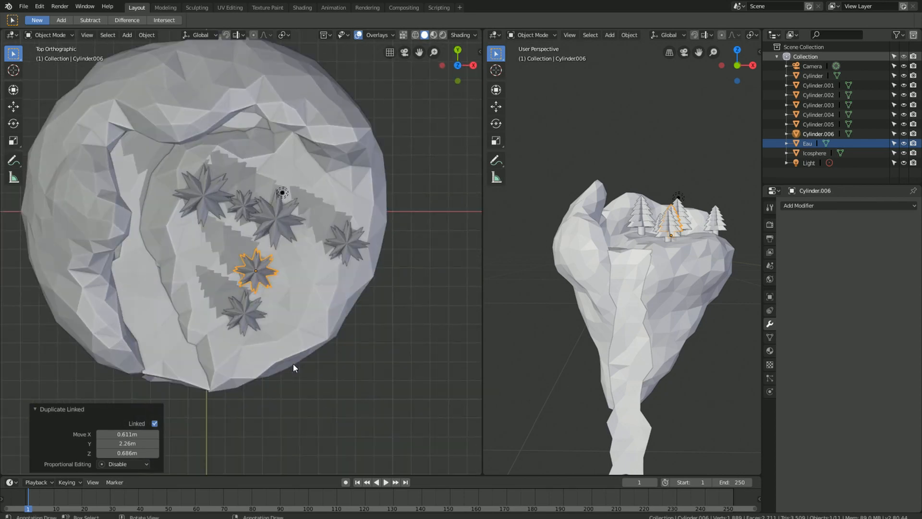
key("r")
left_click(343, 356)
left_click(345, 242)
key("r")
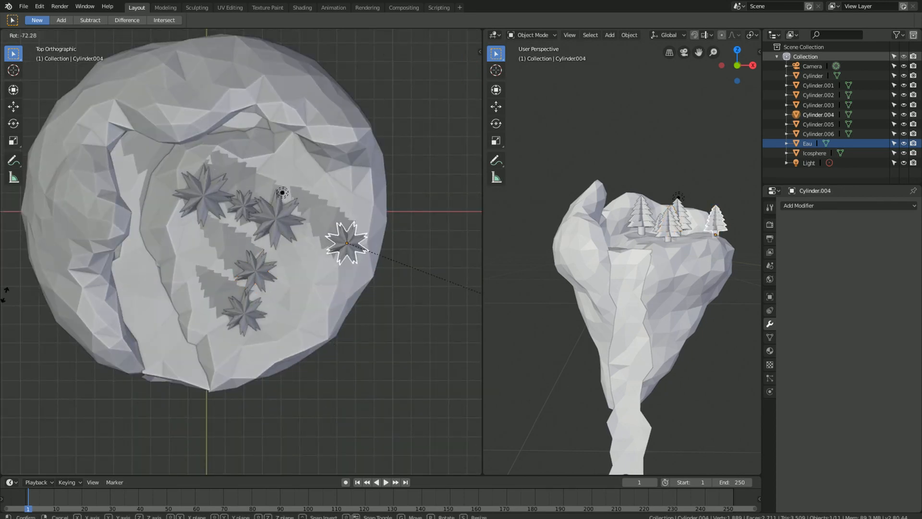
left_click(269, 186)
left_click(263, 236)
key("r")
left_click(336, 370)
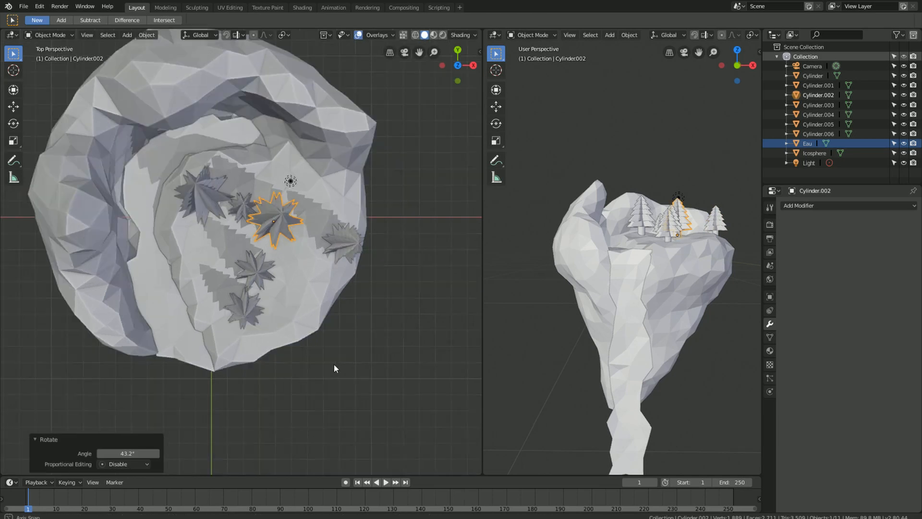
Step: Select the rock island and switch to the Sculpting workspace
middle_click_drag(336, 370, 67, 320)
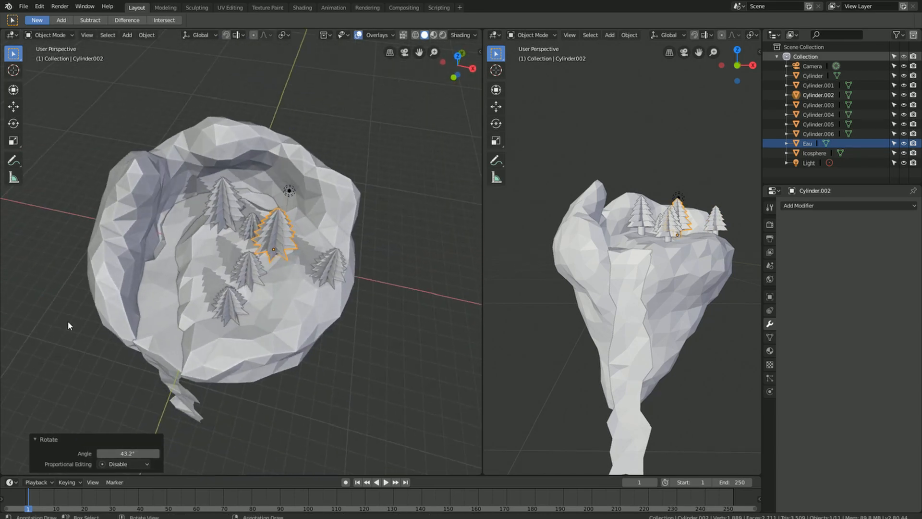
scroll(151, 240, "up", 5)
middle_click_drag(69, 232, 120, 214)
middle_click_drag(147, 208, 147, 234, "shift")
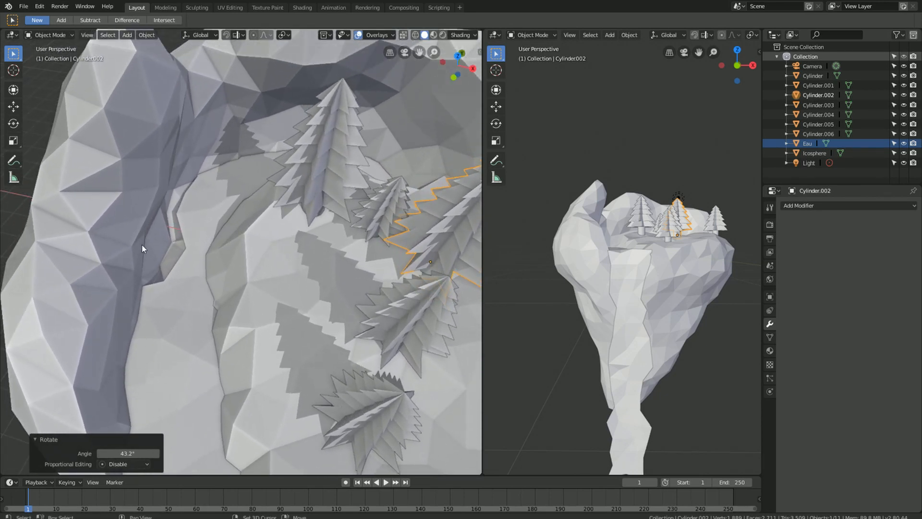
middle_click_drag(198, 302, 176, 278)
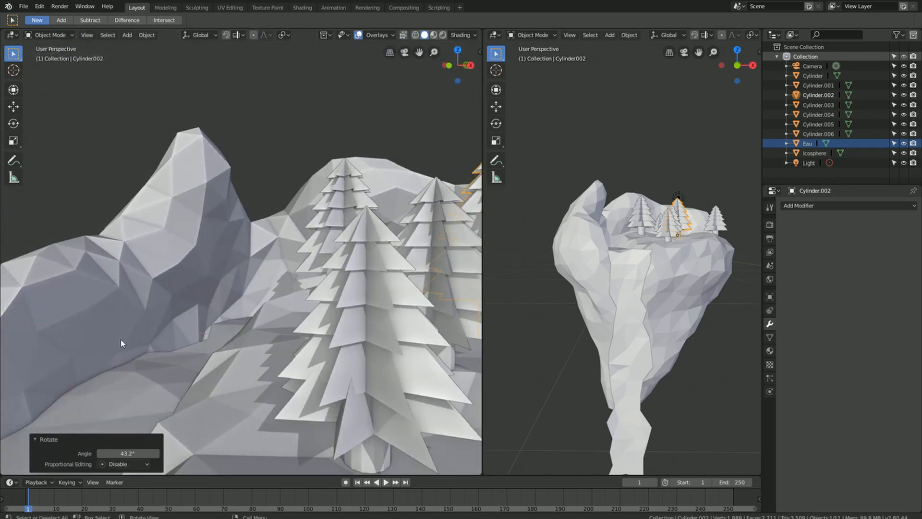
left_click(164, 295)
middle_click_drag(140, 239, 130, 302)
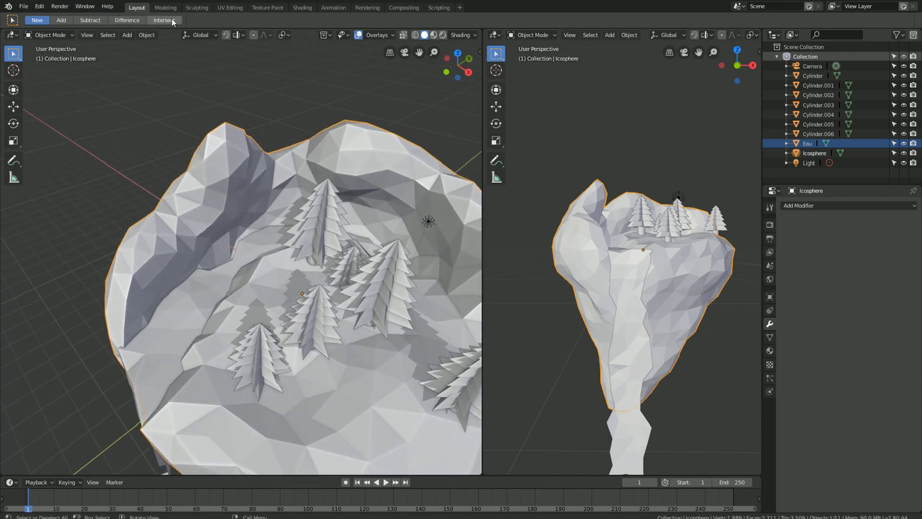
left_click(197, 7)
Step: Sculpt a stroke on the rock beside the upper stream near the cliff with the Draw brush at 73 px radius and 0.500 strength
scroll(365, 237, "up", 5)
middle_click_drag(383, 86, 406, 135)
middle_click_drag(352, 65, 352, 48)
scroll(344, 52, "down", 4)
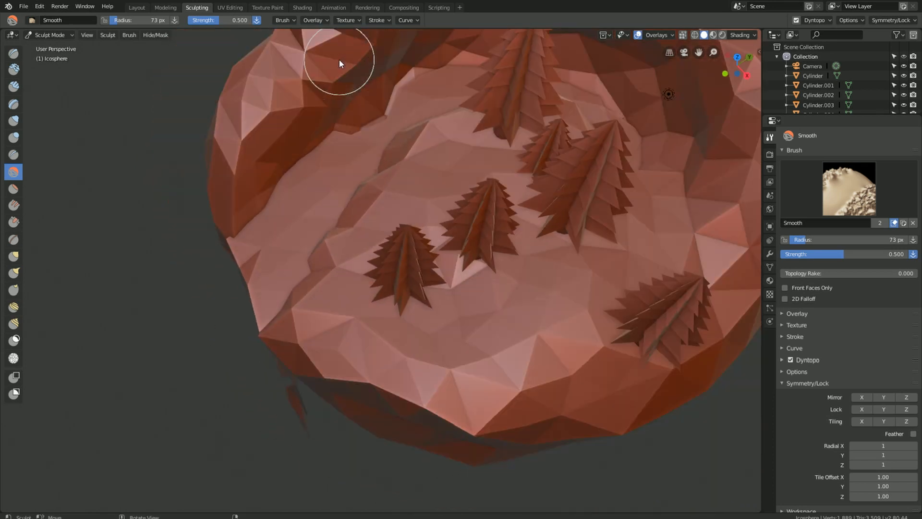
left_click(14, 54)
mouse_move(407, 118)
left_mouse_down()
mouse_move(326, 124)
mouse_move(367, 100)
mouse_move(363, 118)
mouse_move(406, 92)
mouse_move(351, 120)
mouse_move(377, 117)
mouse_move(359, 81)
left_mouse_up()
middle_click_drag(359, 81, 414, 63)
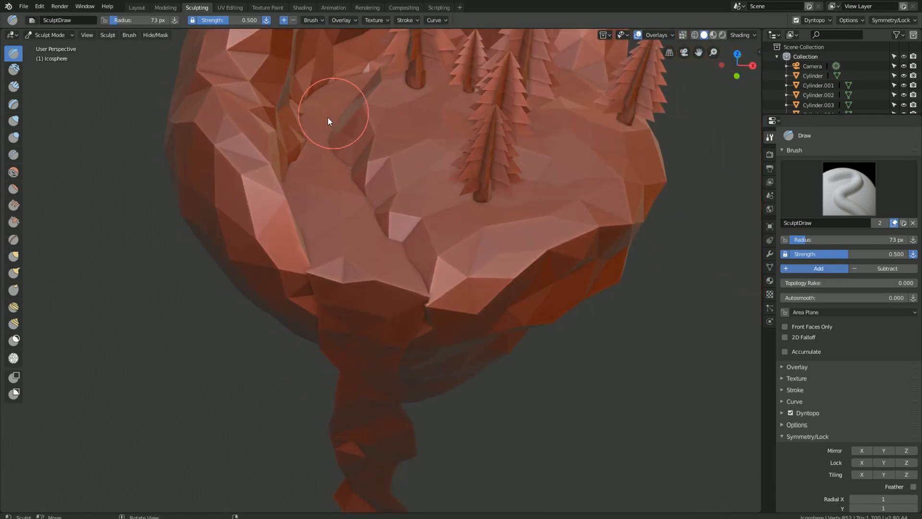
mouse_move(350, 99)
middle_mouse_down()
mouse_move(353, 109)
mouse_move(494, 181)
mouse_move(547, 146)
mouse_move(438, 177)
mouse_move(482, 200)
mouse_move(518, 162)
mouse_move(500, 171)
middle_mouse_up()
scroll(346, 116, "down", 5)
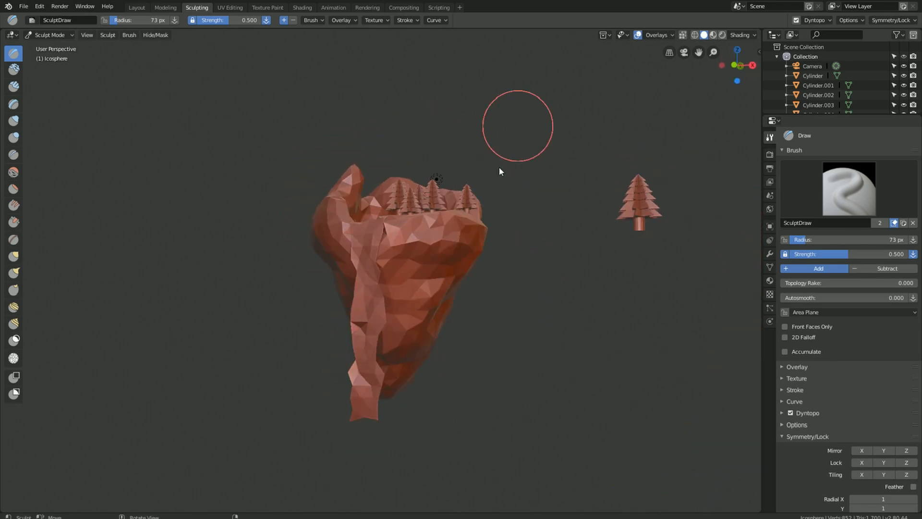
scroll(454, 243, "down", 4)
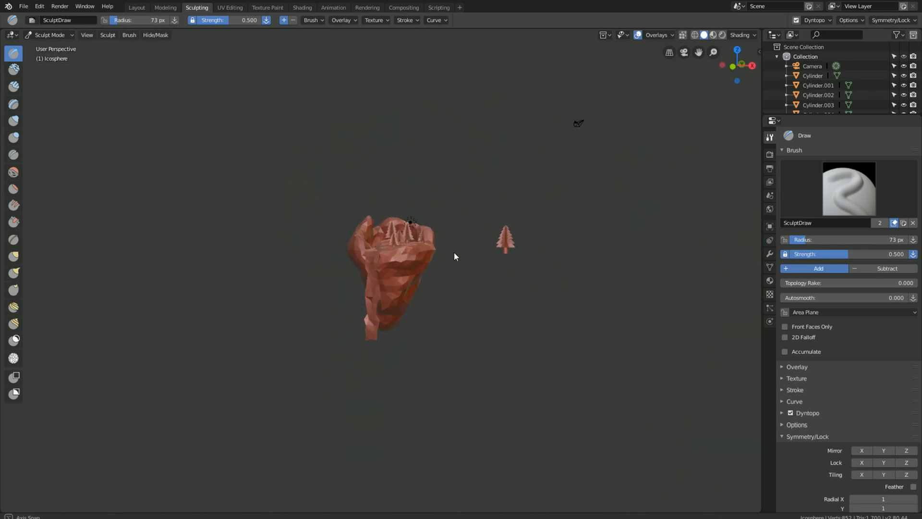
scroll(412, 300, "up", 5)
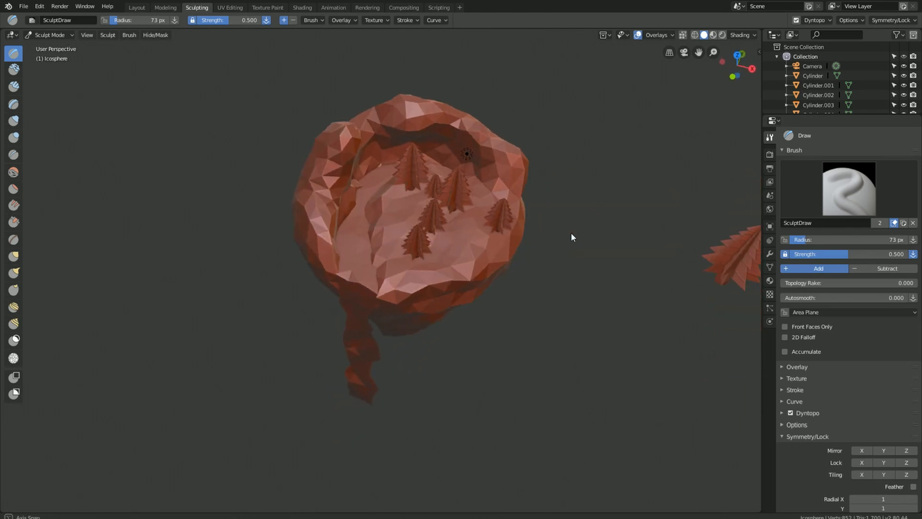